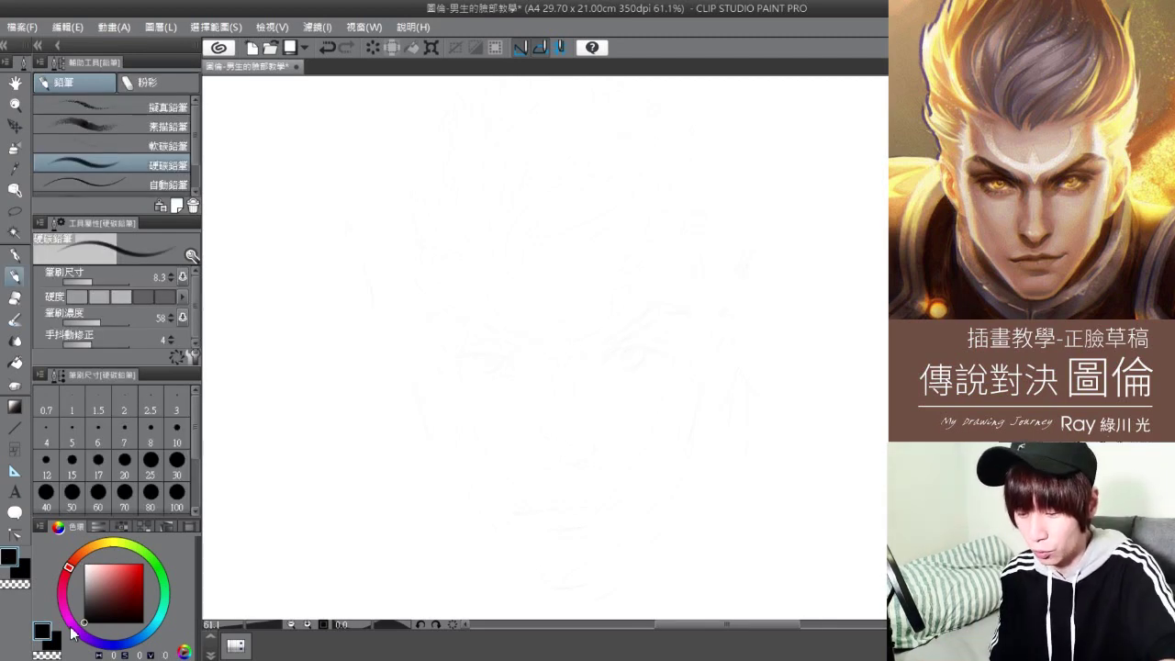
- Sketch the tapering sides and chin of the head outline with the 硬碳鉛筆 pencil over the faint underdrawing
{"action": "left_click", "coordinate": [19, 106]}
{"action": "left_click_drag", "start_coordinate": [688, 360], "coordinate": [667, 367]}
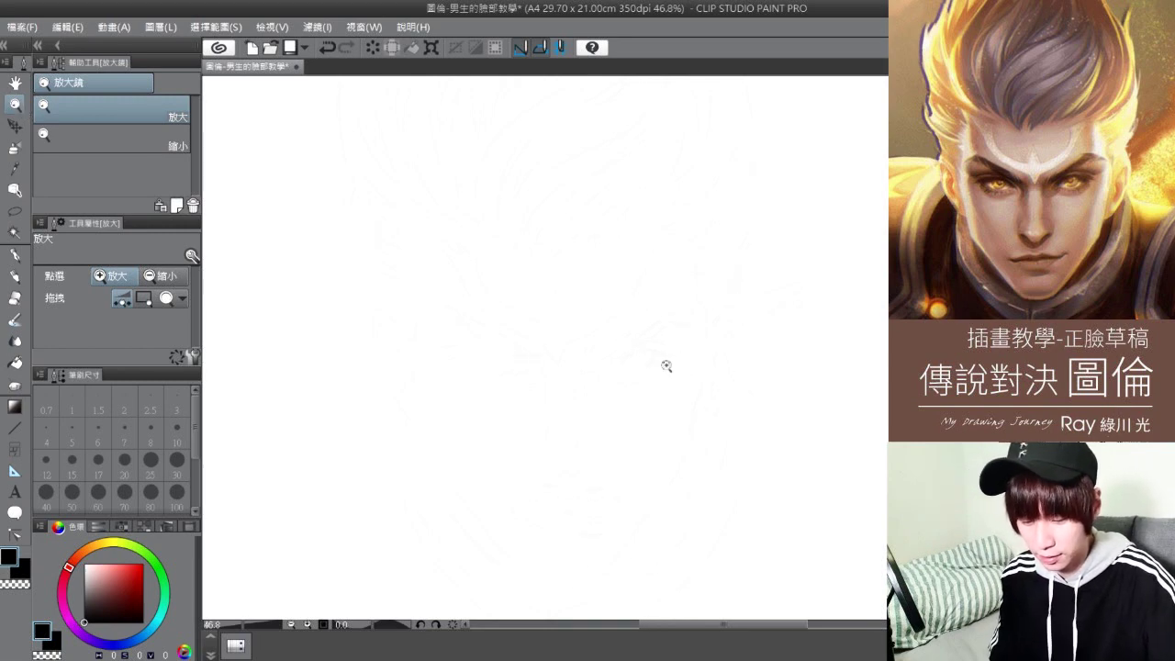
{"action": "left_click", "coordinate": [18, 279]}
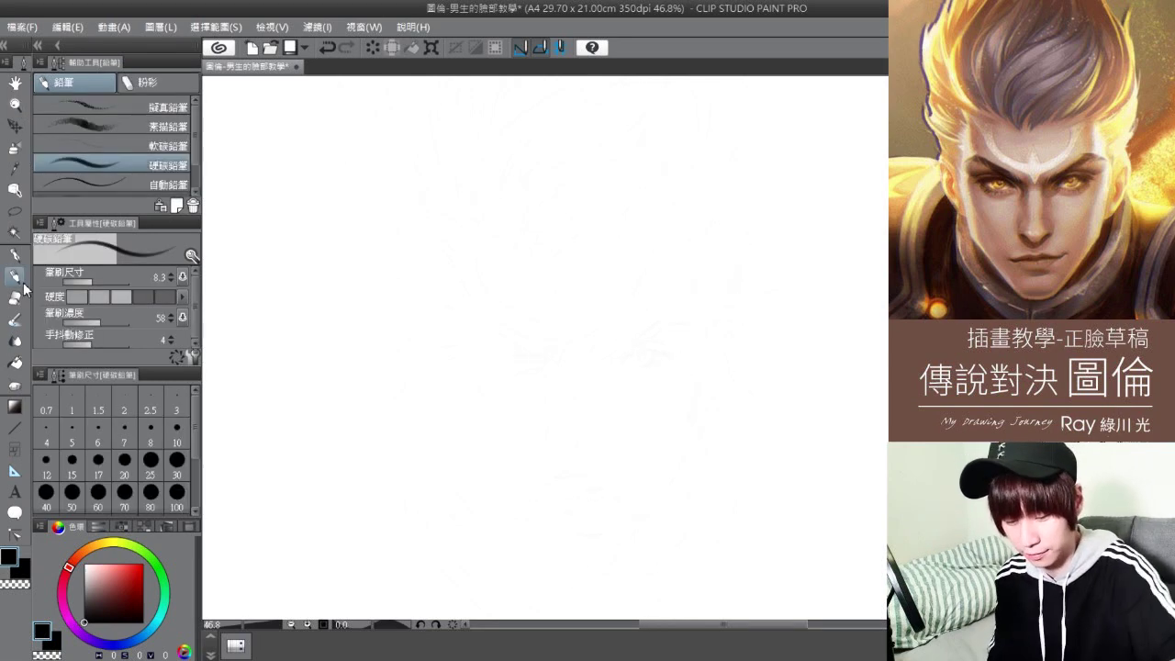
{"action": "left_click_drag", "start_coordinate": [473, 253], "coordinate": [478, 372]}
{"action": "left_click_drag", "start_coordinate": [472, 301], "coordinate": [476, 375]}
{"action": "left_click_drag", "start_coordinate": [485, 415], "coordinate": [554, 521]}
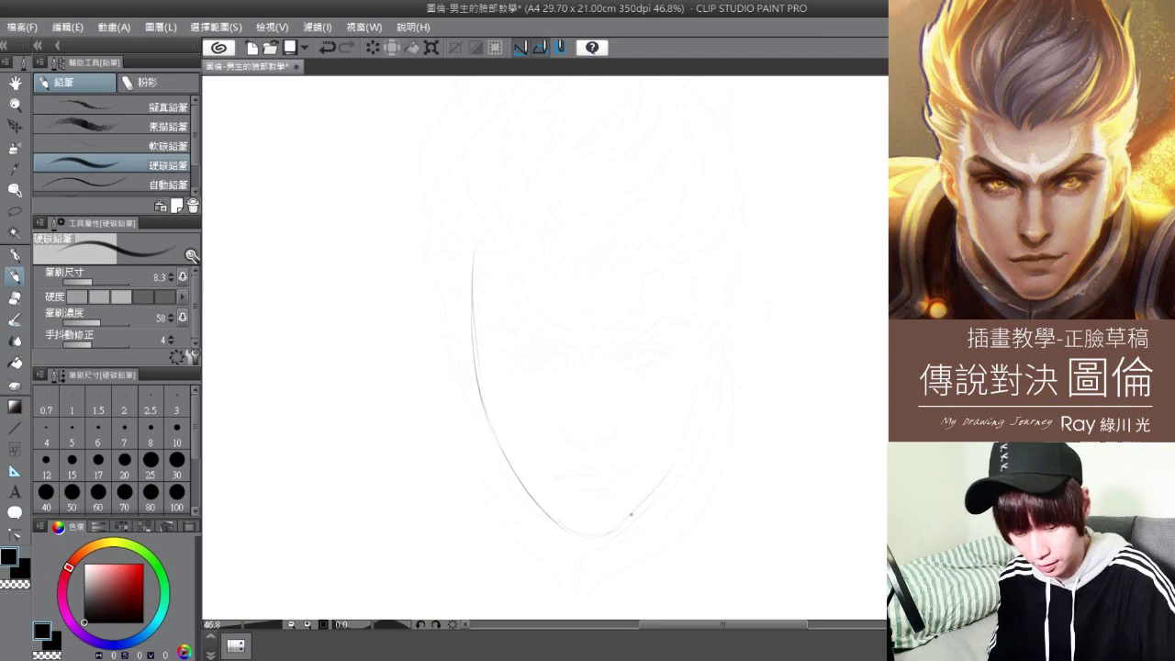
{"action": "left_click_drag", "start_coordinate": [631, 514], "coordinate": [682, 437]}
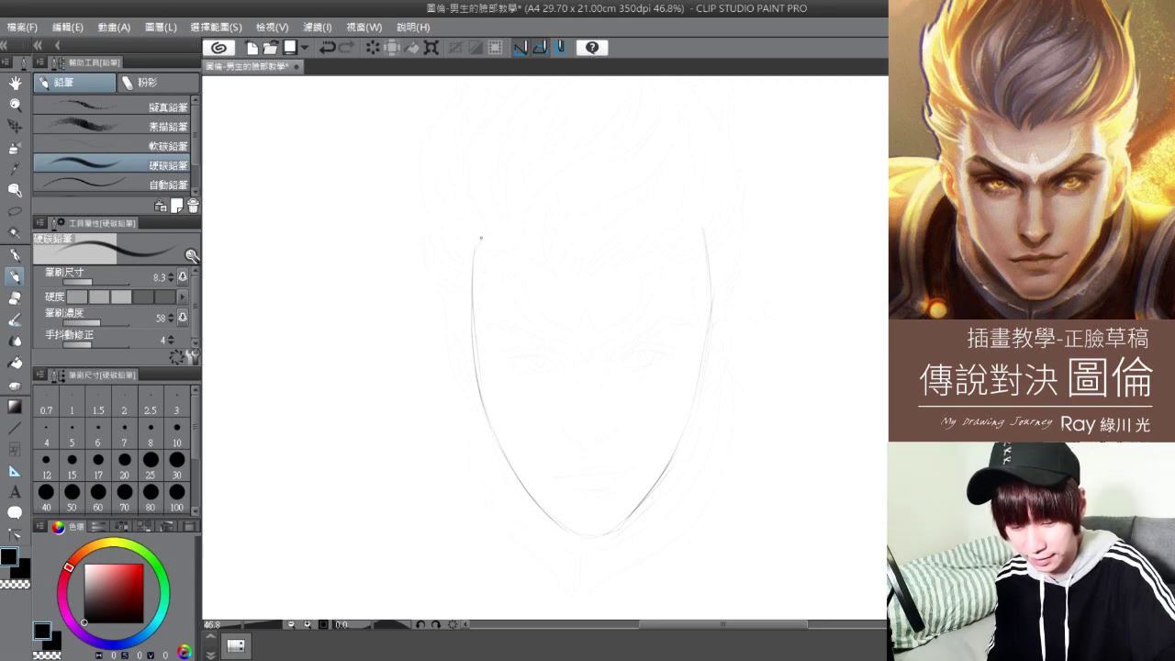
- Close the head outline with a rounded crown and reinforce its right-hand side with overlapping pencil strokes
{"action": "mouse_move", "coordinate": [476, 245]}
{"action": "left_mouse_down"}
{"action": "mouse_move", "coordinate": [540, 196]}
{"action": "mouse_move", "coordinate": [516, 212]}
{"action": "left_mouse_up"}
{"action": "mouse_move", "coordinate": [479, 246]}
{"action": "left_mouse_down"}
{"action": "mouse_move", "coordinate": [624, 179]}
{"action": "mouse_move", "coordinate": [704, 230]}
{"action": "mouse_move", "coordinate": [674, 184]}
{"action": "mouse_move", "coordinate": [697, 220]}
{"action": "left_mouse_up"}
{"action": "mouse_move", "coordinate": [562, 183]}
{"action": "left_mouse_down"}
{"action": "mouse_move", "coordinate": [684, 197]}
{"action": "mouse_move", "coordinate": [678, 186]}
{"action": "mouse_move", "coordinate": [701, 284]}
{"action": "mouse_move", "coordinate": [704, 248]}
{"action": "mouse_move", "coordinate": [703, 366]}
{"action": "left_mouse_up"}
{"action": "left_click_drag", "start_coordinate": [711, 298], "coordinate": [691, 396]}
{"action": "left_click_drag", "start_coordinate": [702, 346], "coordinate": [690, 424]}
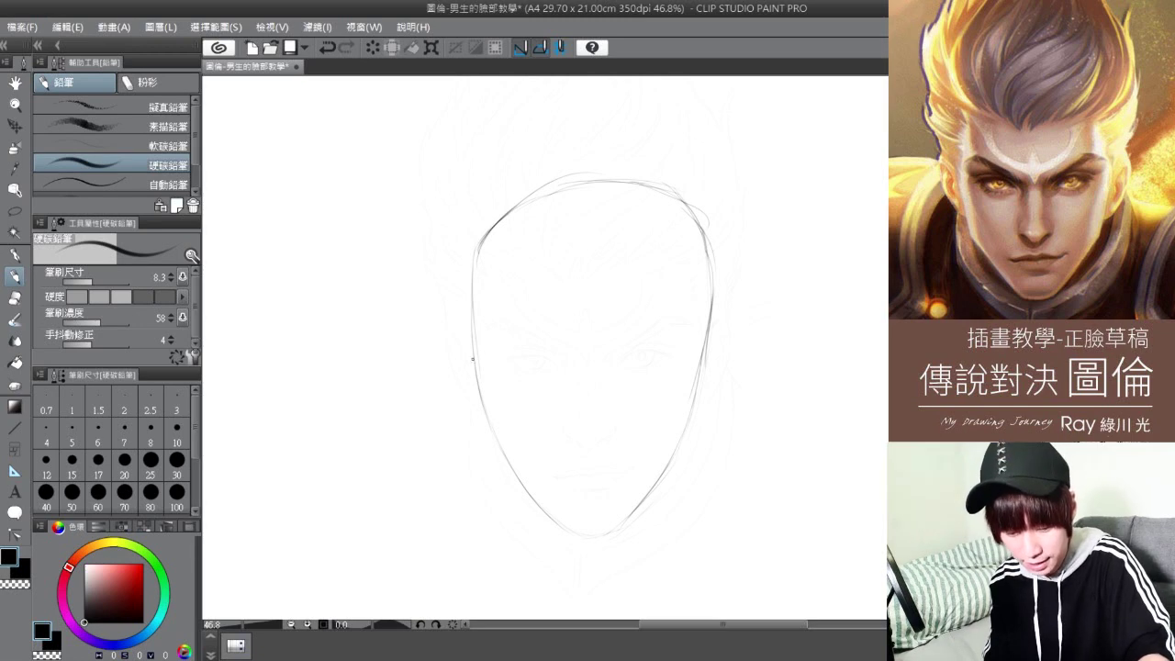
- Draw a horizontal eye line and a vertical centre line across the head, with short ticks for nose and mouth
{"action": "left_click_drag", "start_coordinate": [476, 359], "coordinate": [714, 345]}
{"action": "left_click_drag", "start_coordinate": [582, 207], "coordinate": [593, 583]}
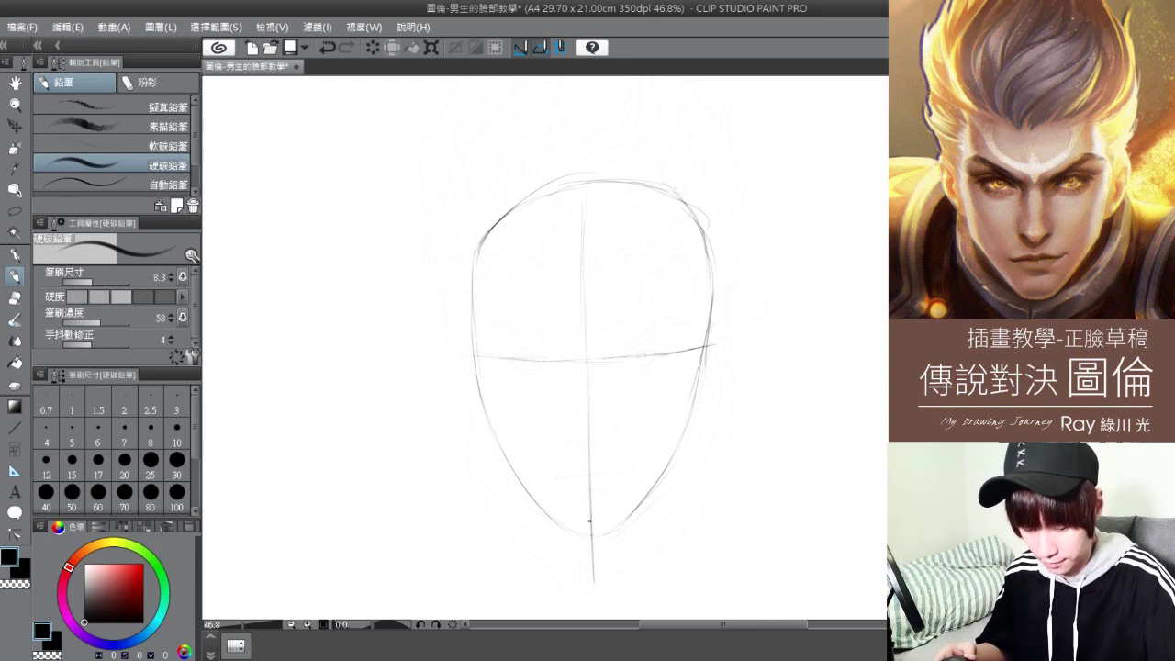
{"action": "left_click_drag", "start_coordinate": [585, 449], "coordinate": [593, 449]}
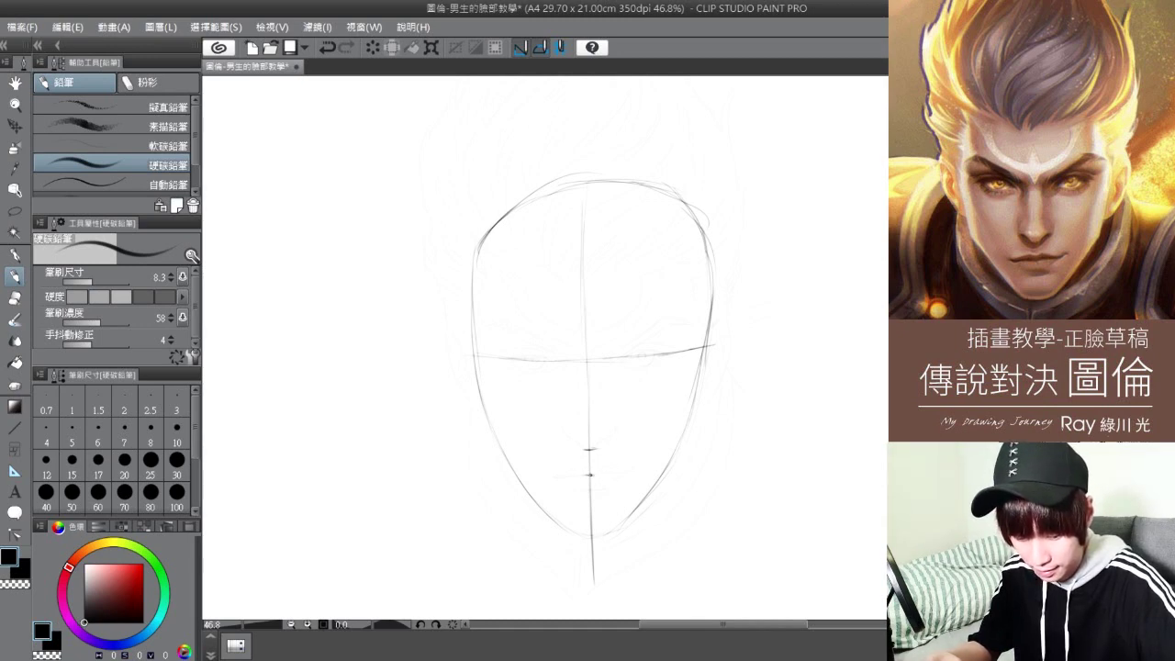
- Sketch the left-hand eye on the eye line, with upper lid, inner corner, lower lid and iris
{"action": "key", "text": "slash"}
{"action": "left_click", "coordinate": [621, 371]}
{"action": "left_click", "coordinate": [621, 371]}
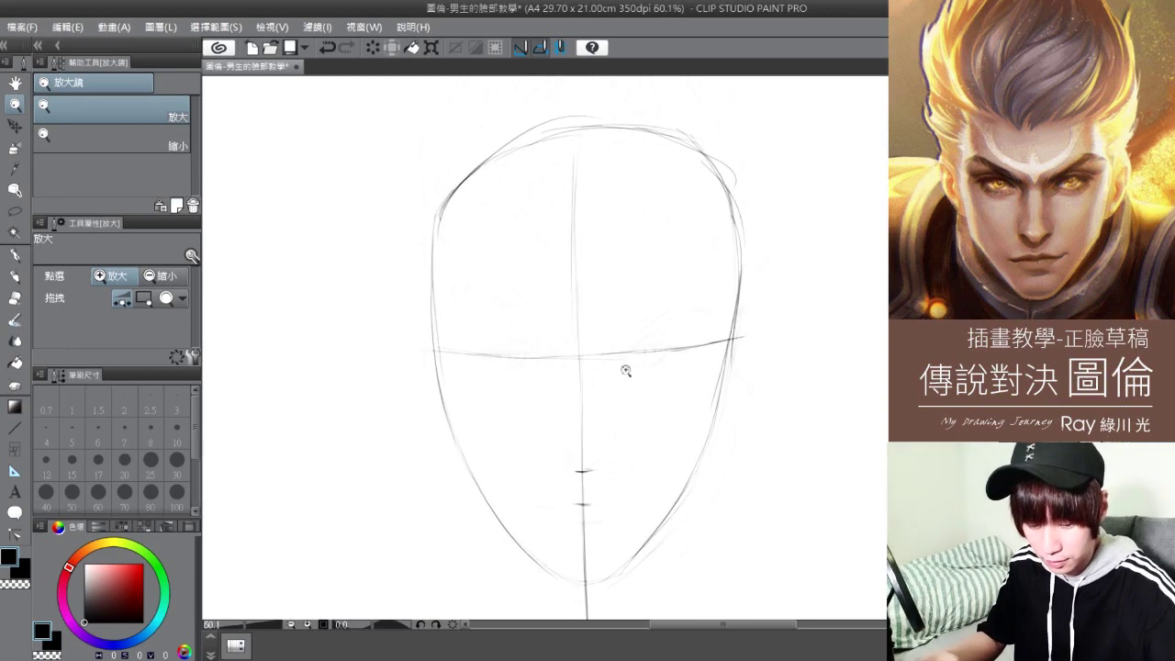
{"action": "left_click", "coordinate": [15, 276]}
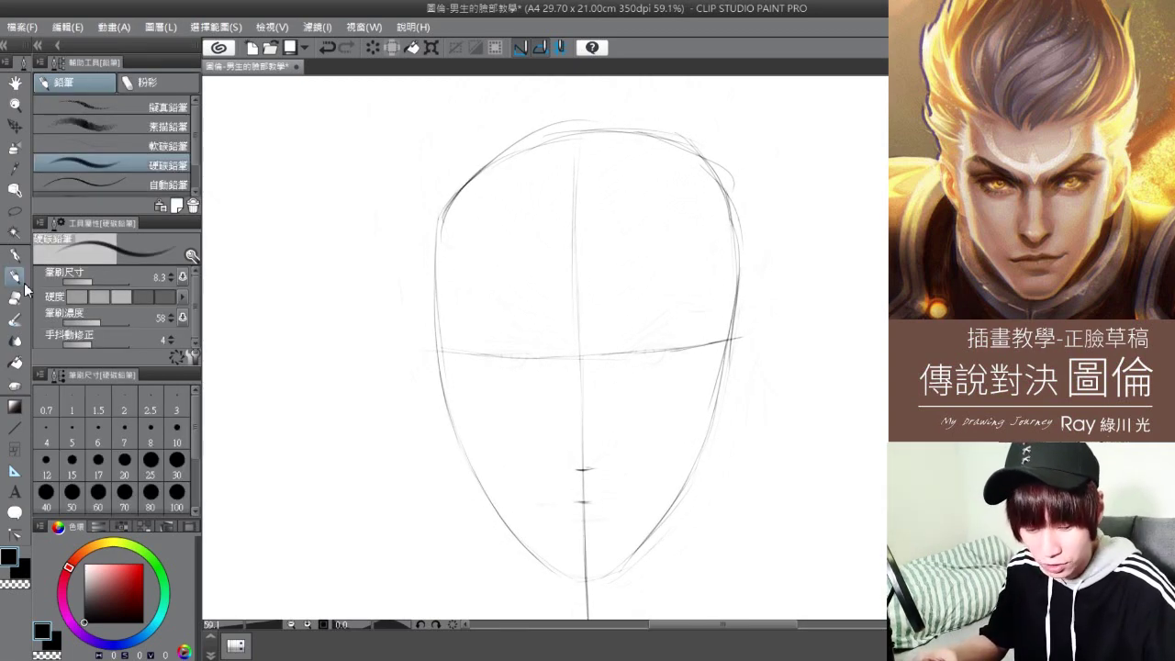
{"action": "left_click_drag", "start_coordinate": [525, 352], "coordinate": [546, 364]}
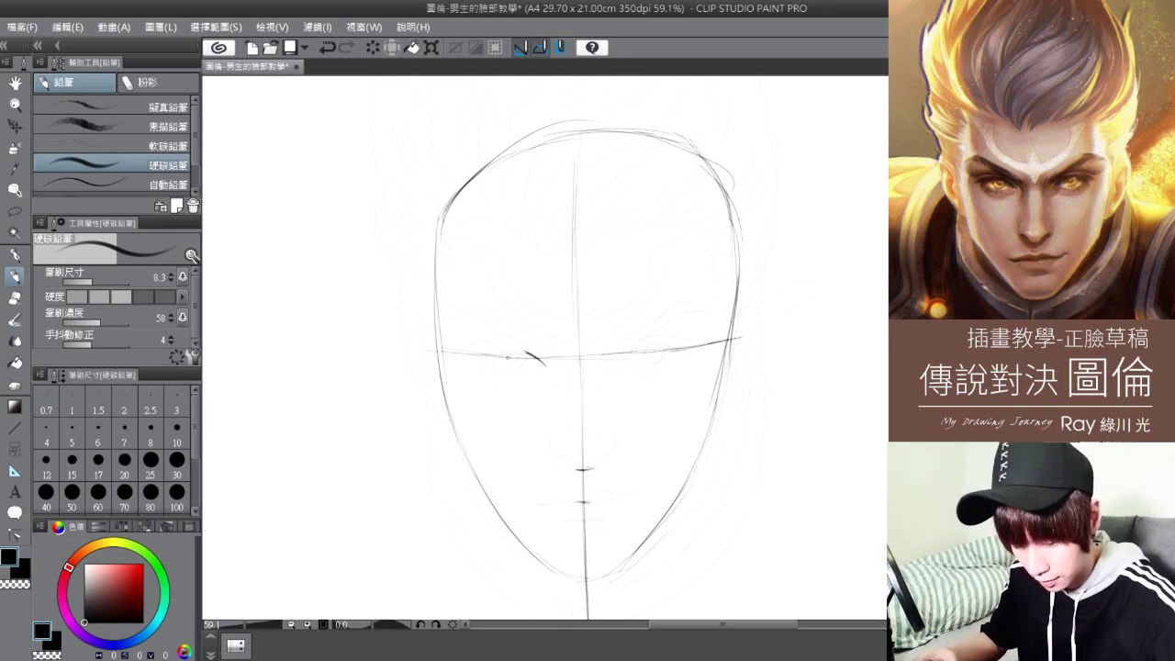
{"action": "mouse_move", "coordinate": [483, 350]}
{"action": "left_mouse_down"}
{"action": "mouse_move", "coordinate": [536, 352]}
{"action": "mouse_move", "coordinate": [547, 367]}
{"action": "mouse_move", "coordinate": [492, 365]}
{"action": "mouse_move", "coordinate": [542, 368]}
{"action": "left_mouse_up"}
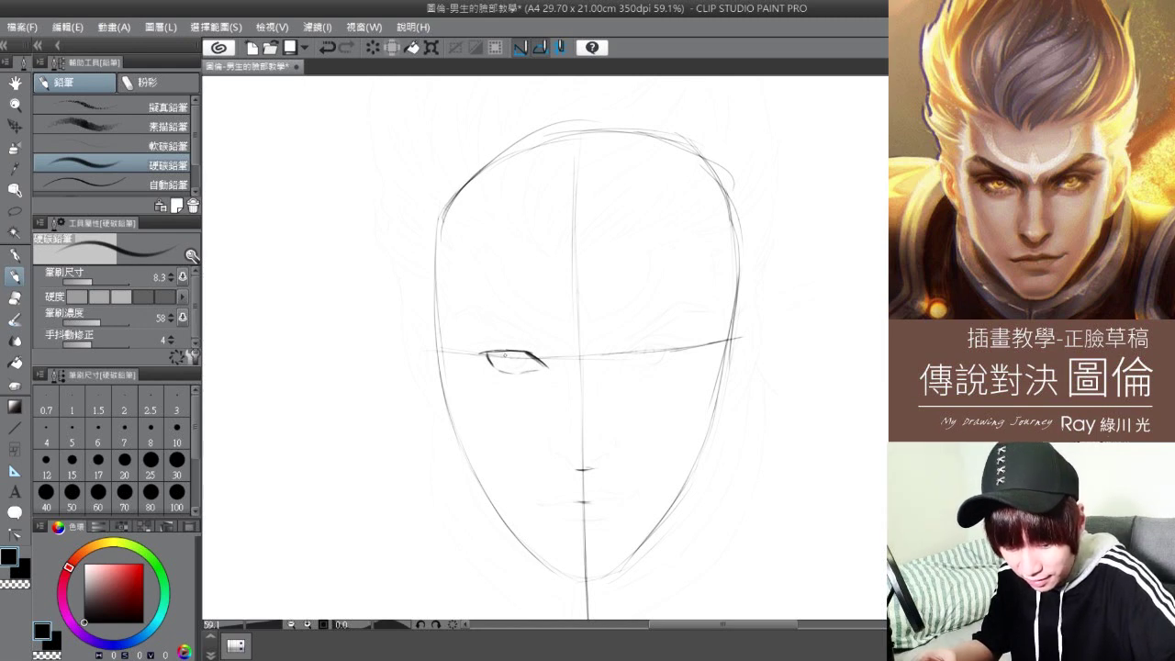
{"action": "mouse_move", "coordinate": [502, 355]}
{"action": "left_mouse_down"}
{"action": "mouse_move", "coordinate": [504, 369]}
{"action": "mouse_move", "coordinate": [531, 367]}
{"action": "left_mouse_up"}
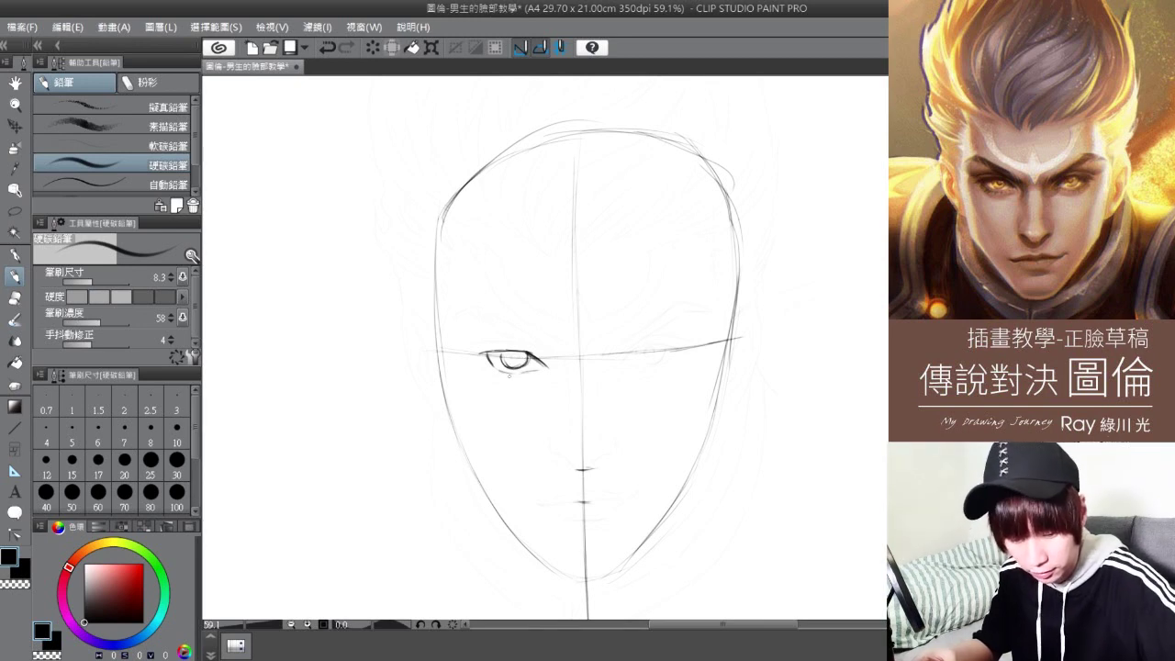
- Sketch the right-hand eye with upper and lower lids and an iris, matching the opposite eye
{"action": "mouse_move", "coordinate": [622, 360]}
{"action": "left_mouse_down"}
{"action": "mouse_move", "coordinate": [641, 346]}
{"action": "mouse_move", "coordinate": [691, 352]}
{"action": "mouse_move", "coordinate": [670, 359]}
{"action": "left_mouse_up"}
{"action": "mouse_move", "coordinate": [681, 350]}
{"action": "left_mouse_down"}
{"action": "mouse_move", "coordinate": [657, 367]}
{"action": "mouse_move", "coordinate": [622, 362]}
{"action": "left_mouse_up"}
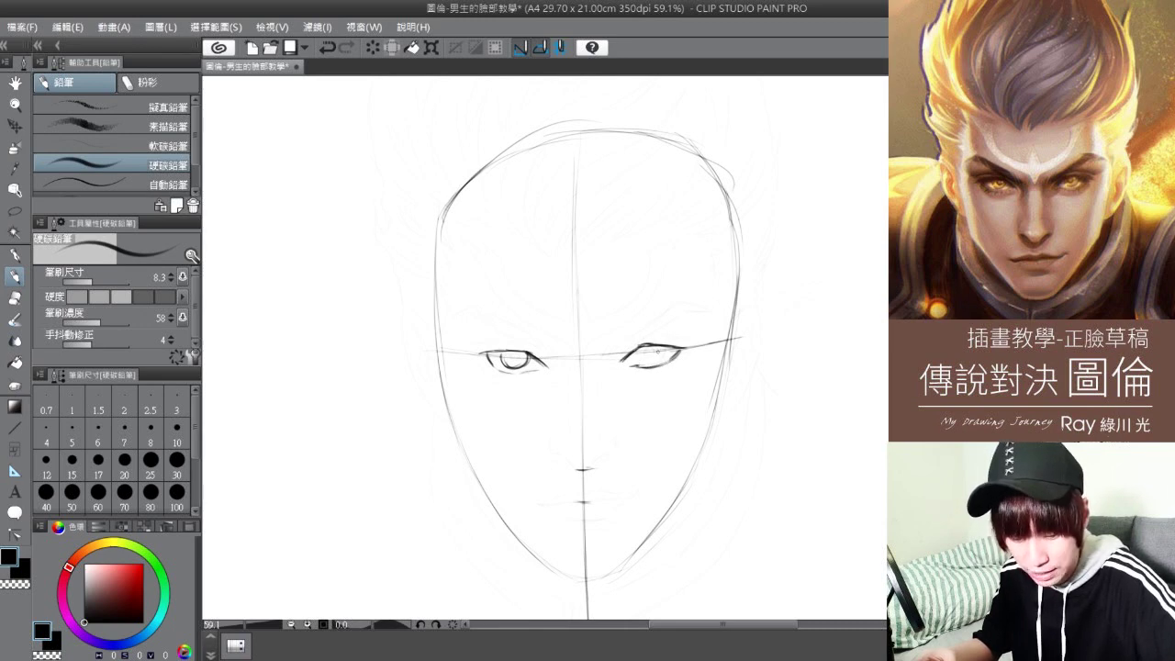
{"action": "mouse_move", "coordinate": [644, 346]}
{"action": "left_mouse_down"}
{"action": "mouse_move", "coordinate": [637, 357]}
{"action": "mouse_move", "coordinate": [667, 363]}
{"action": "mouse_move", "coordinate": [654, 366]}
{"action": "left_mouse_up"}
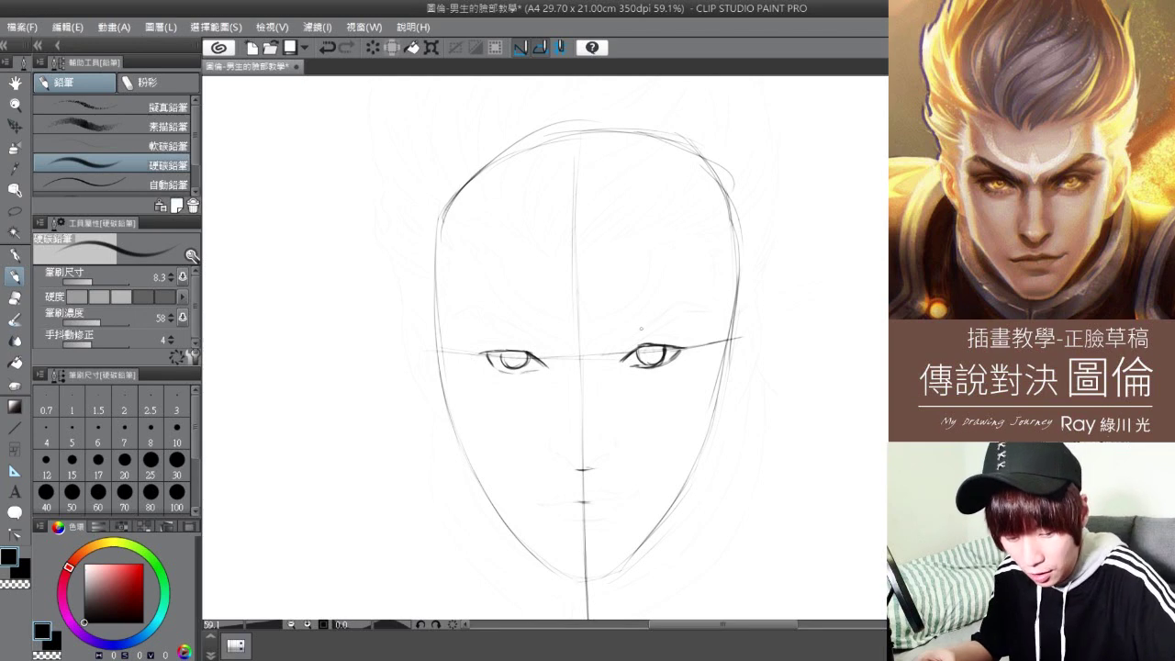
- Draw the right-hand eyebrow as an angled, frowning shape rising from the nose bridge to a pointed outer end
{"action": "mouse_move", "coordinate": [606, 350]}
{"action": "left_mouse_down"}
{"action": "mouse_move", "coordinate": [602, 363]}
{"action": "mouse_move", "coordinate": [670, 310]}
{"action": "left_mouse_up"}
{"action": "mouse_move", "coordinate": [606, 358]}
{"action": "left_mouse_down"}
{"action": "mouse_move", "coordinate": [673, 309]}
{"action": "mouse_move", "coordinate": [703, 305]}
{"action": "mouse_move", "coordinate": [681, 303]}
{"action": "mouse_move", "coordinate": [706, 307]}
{"action": "mouse_move", "coordinate": [680, 313]}
{"action": "mouse_move", "coordinate": [715, 310]}
{"action": "left_mouse_up"}
{"action": "left_click_drag", "start_coordinate": [610, 360], "coordinate": [618, 348]}
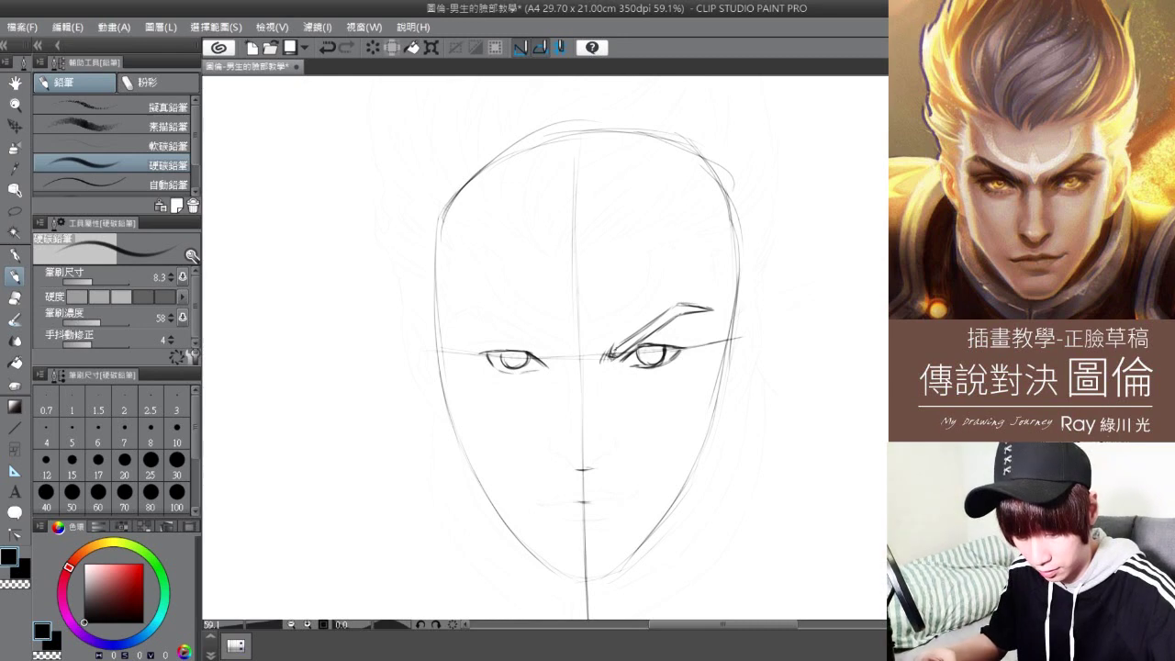
- Draw the left-hand eyebrow as a mirrored frowning shape sloping down towards the nose bridge
{"action": "left_click_drag", "start_coordinate": [540, 338], "coordinate": [551, 355]}
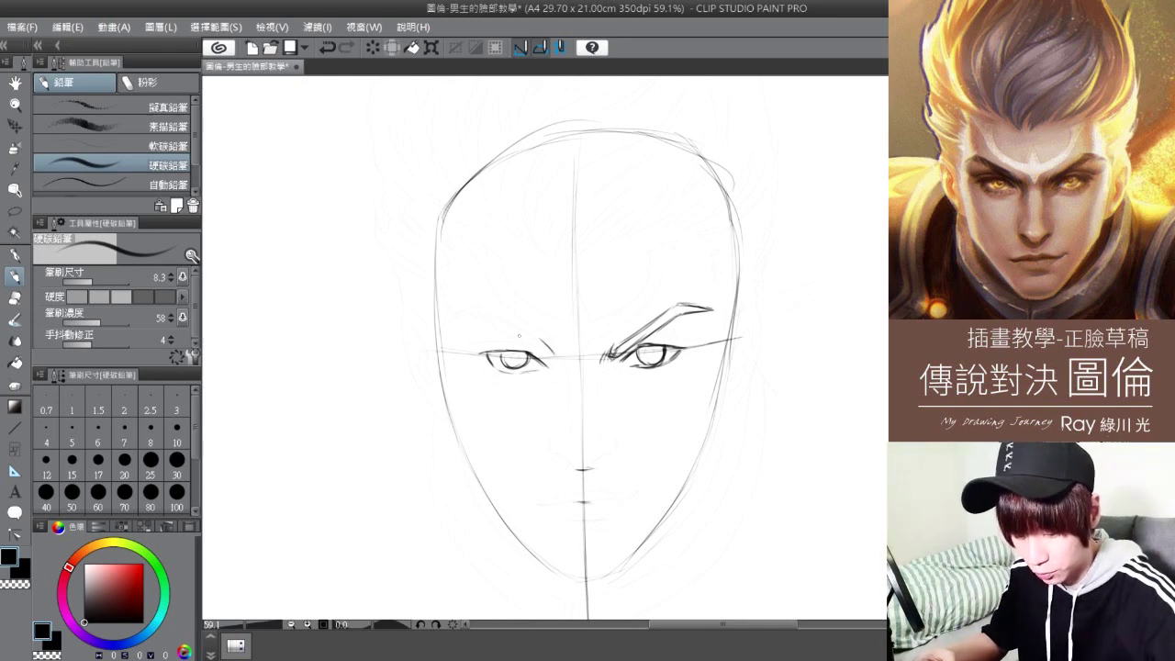
{"action": "left_click_drag", "start_coordinate": [496, 318], "coordinate": [549, 349]}
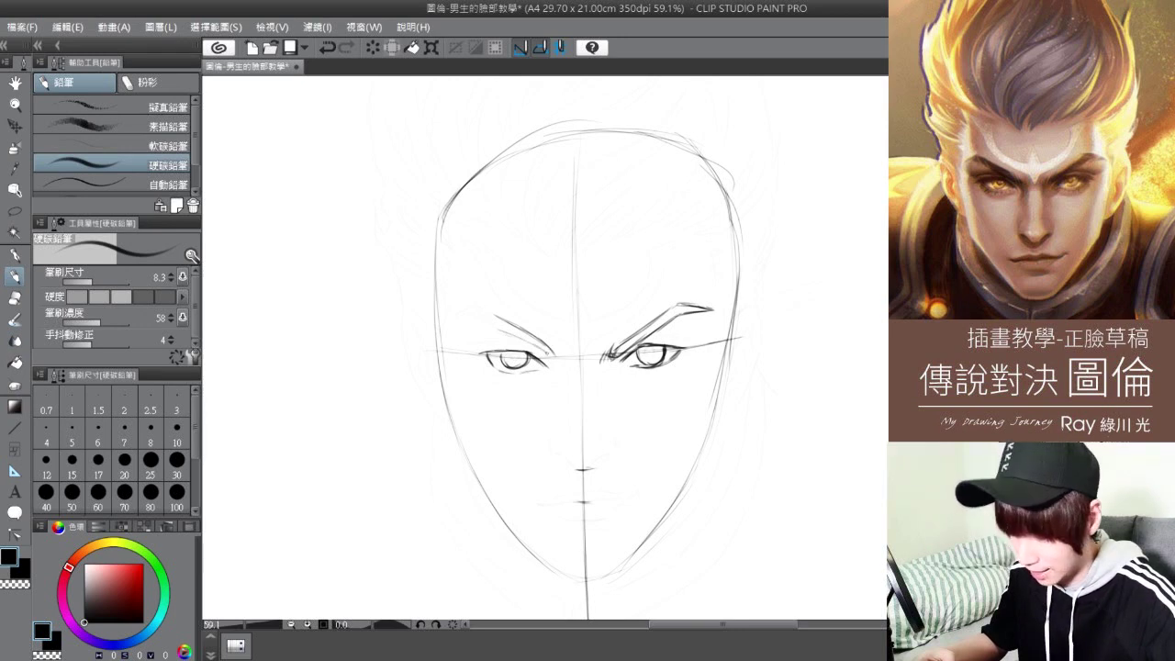
{"action": "left_click_drag", "start_coordinate": [545, 344], "coordinate": [554, 358]}
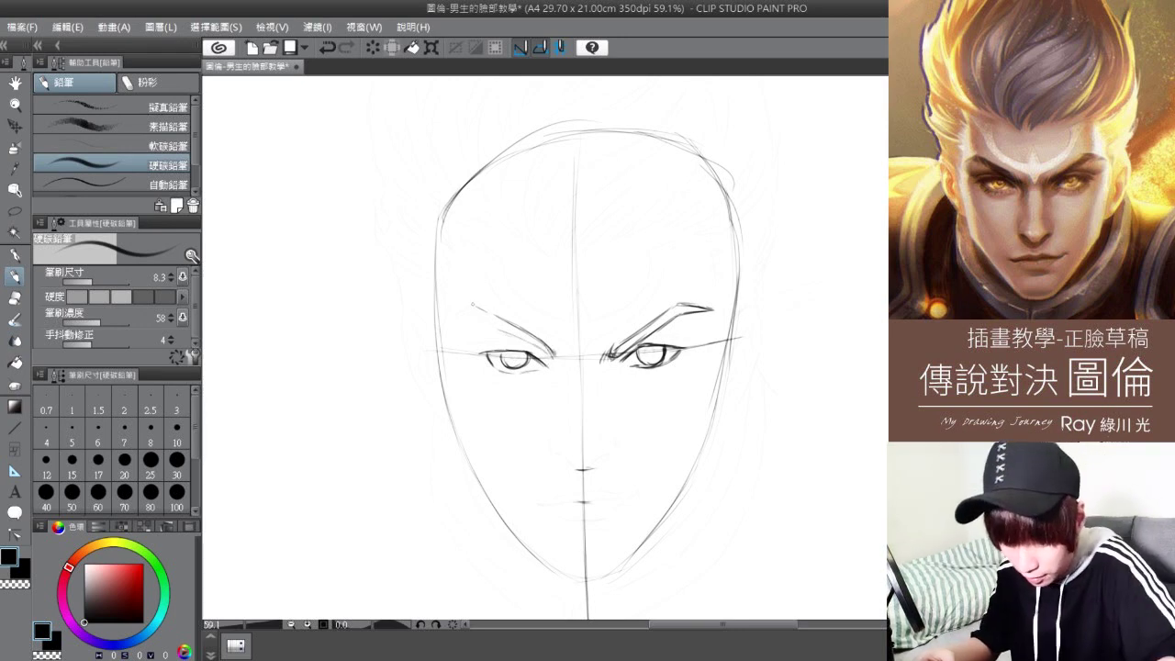
{"action": "mouse_move", "coordinate": [461, 314]}
{"action": "left_mouse_down"}
{"action": "mouse_move", "coordinate": [479, 306]}
{"action": "mouse_move", "coordinate": [510, 333]}
{"action": "mouse_move", "coordinate": [480, 307]}
{"action": "mouse_move", "coordinate": [506, 320]}
{"action": "mouse_move", "coordinate": [470, 311]}
{"action": "mouse_move", "coordinate": [520, 328]}
{"action": "left_mouse_up"}
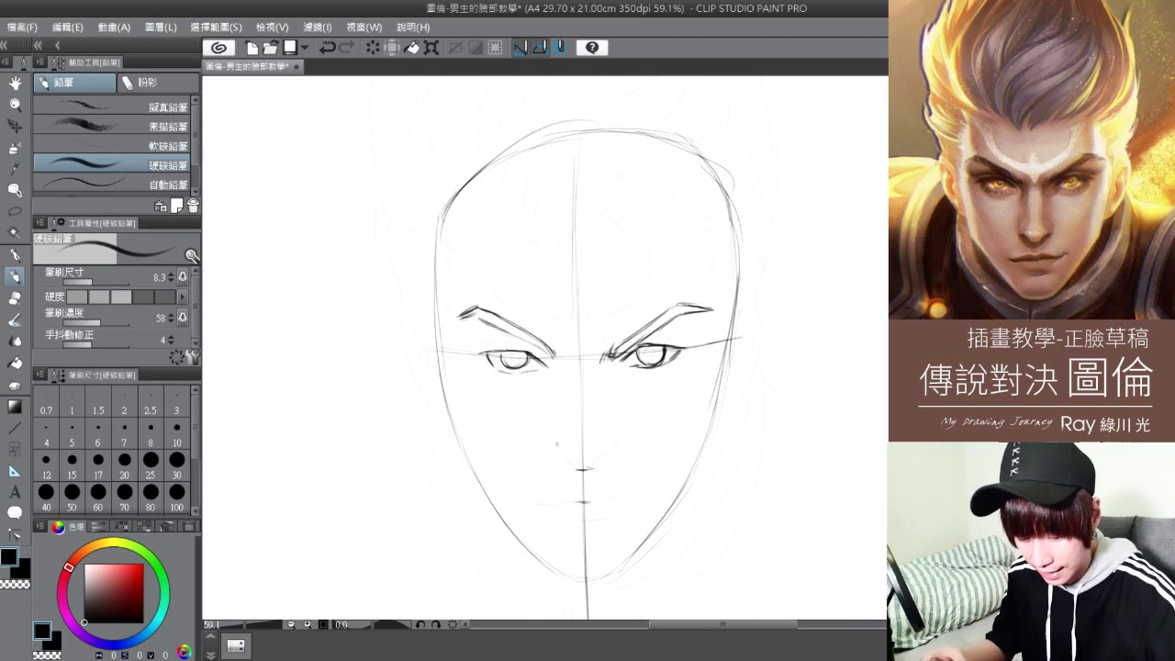
- Sketch the nose base with both nostril wings, the closed mouth line and a short stroke under the lower lip
{"action": "mouse_move", "coordinate": [550, 451]}
{"action": "left_mouse_down"}
{"action": "mouse_move", "coordinate": [584, 470]}
{"action": "mouse_move", "coordinate": [613, 451]}
{"action": "mouse_move", "coordinate": [555, 454]}
{"action": "left_mouse_up"}
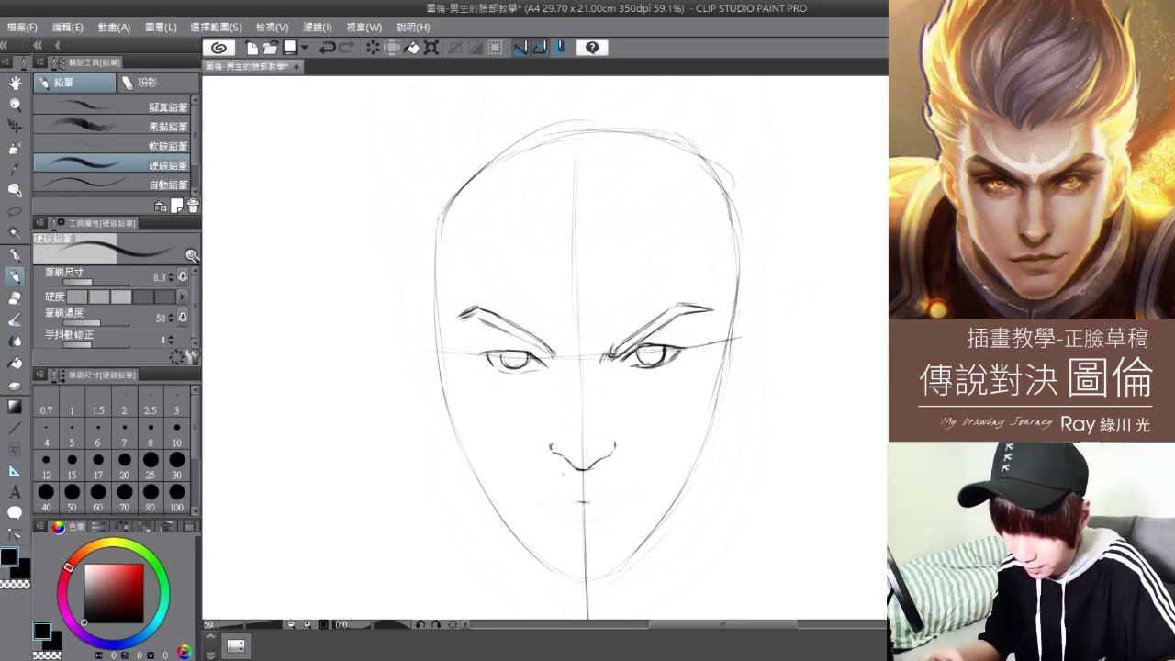
{"action": "mouse_move", "coordinate": [579, 500]}
{"action": "left_mouse_down"}
{"action": "mouse_move", "coordinate": [597, 500]}
{"action": "mouse_move", "coordinate": [540, 504]}
{"action": "mouse_move", "coordinate": [637, 494]}
{"action": "left_mouse_up"}
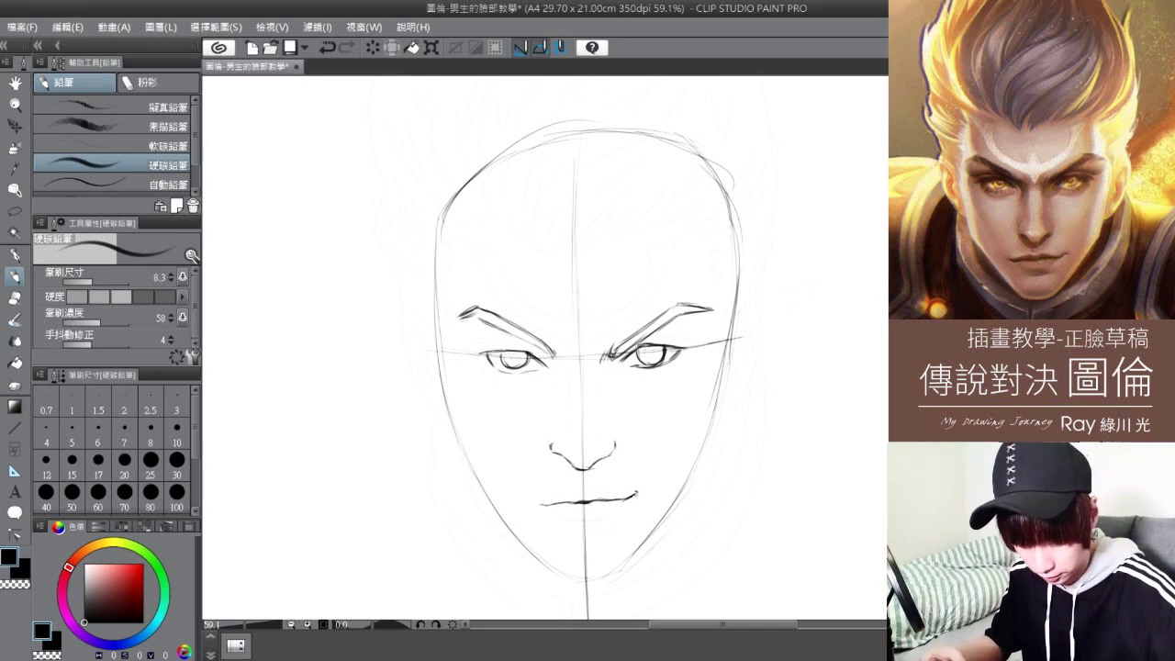
{"action": "left_click_drag", "start_coordinate": [544, 506], "coordinate": [558, 502]}
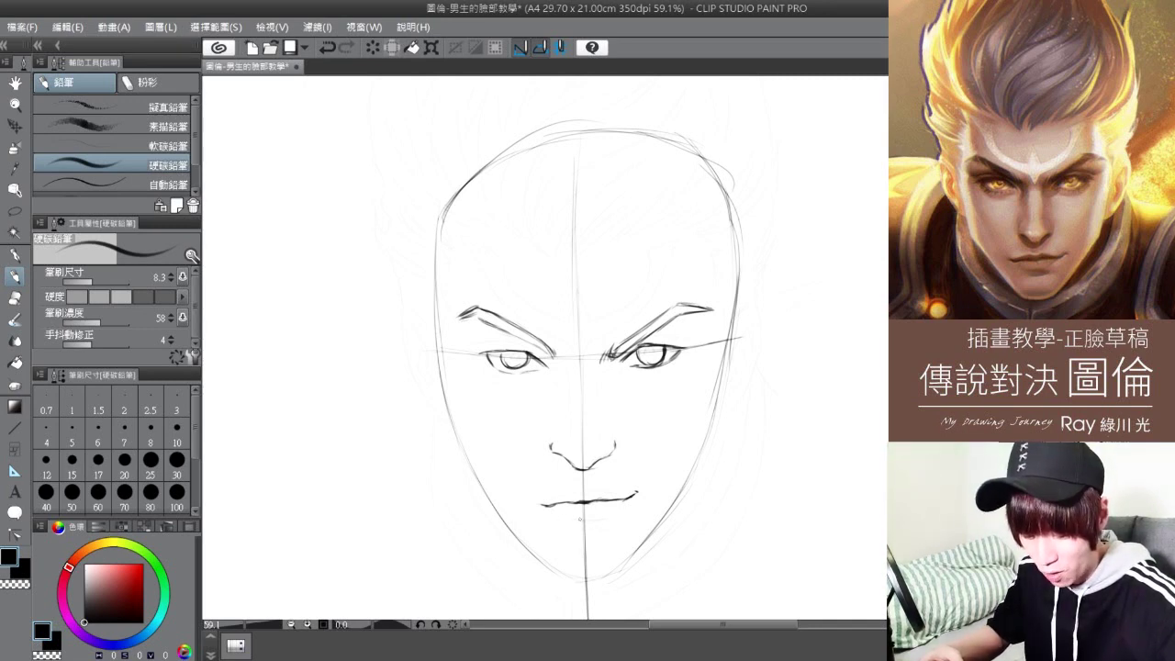
{"action": "mouse_move", "coordinate": [564, 517]}
{"action": "left_mouse_down"}
{"action": "mouse_move", "coordinate": [606, 517]}
{"action": "mouse_move", "coordinate": [590, 521]}
{"action": "left_mouse_up"}
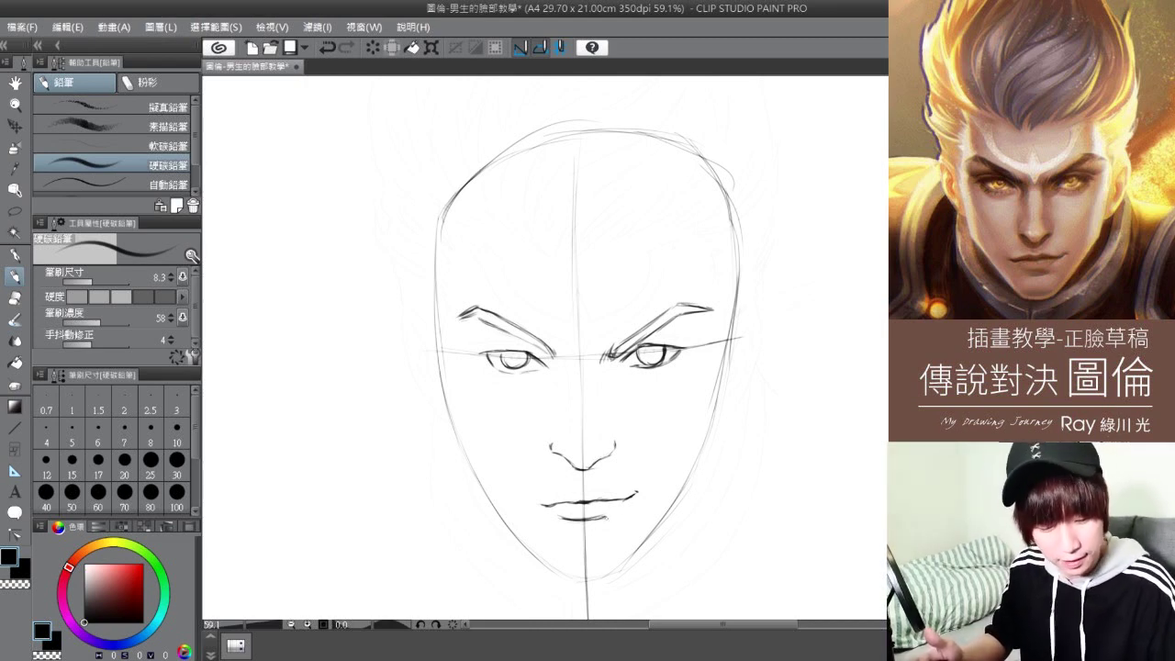
- Darken the left-hand cheek contour and clear the rough head outline and cross guidelines, keeping the facial features
{"action": "left_click_drag", "start_coordinate": [438, 341], "coordinate": [454, 428]}
{"action": "left_click_drag", "start_coordinate": [443, 378], "coordinate": [452, 419]}
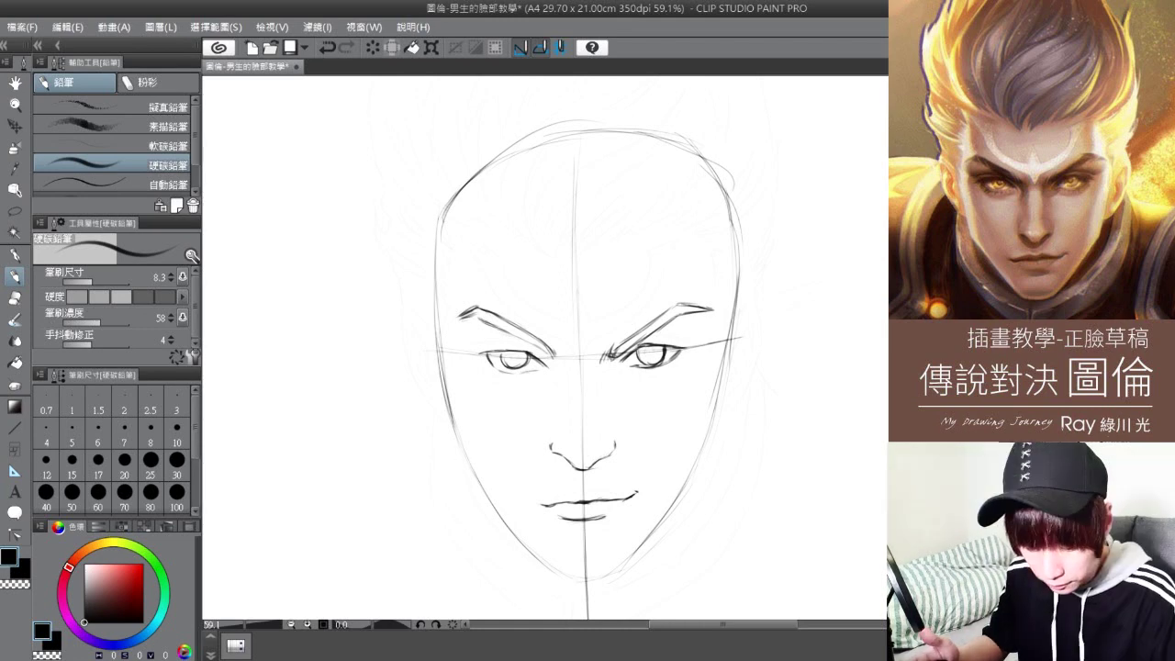
{"action": "key", "text": "Delete"}
{"action": "key", "text": "ctrl+z"}
{"action": "key", "text": "ctrl+y"}
{"action": "key", "text": "ctrl+z"}
{"action": "key", "text": "ctrl+y"}
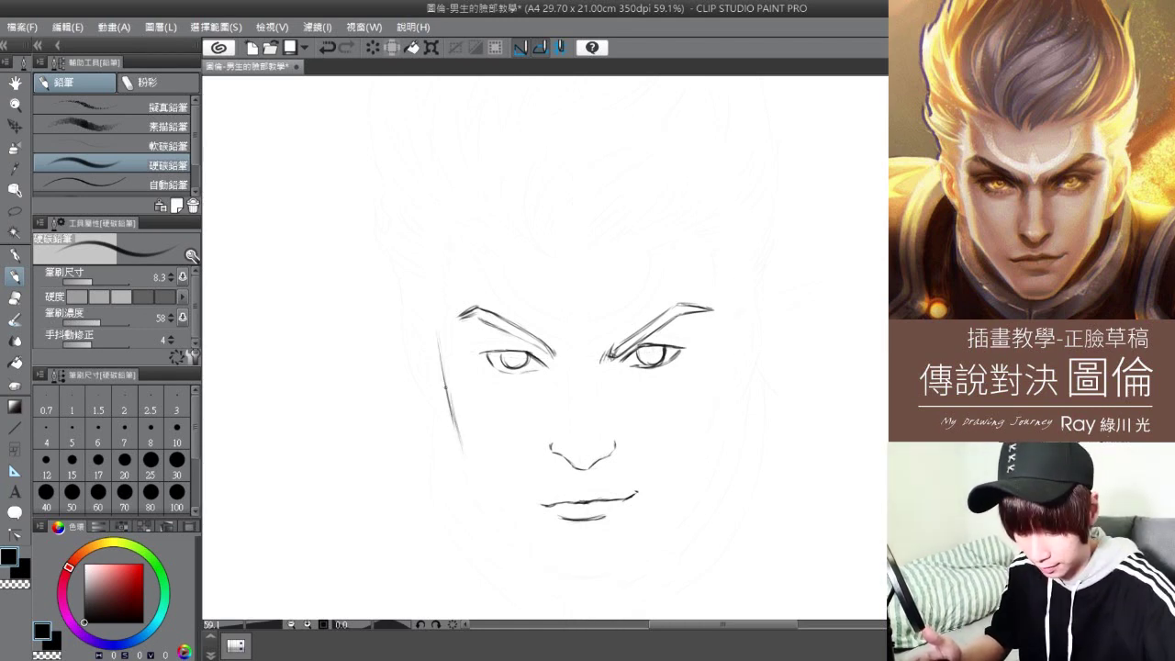
- Extend the left-hand cheek contour down the jaw and round the bottom of the chin
{"action": "mouse_move", "coordinate": [448, 404]}
{"action": "left_mouse_down"}
{"action": "mouse_move", "coordinate": [466, 462]}
{"action": "mouse_move", "coordinate": [433, 436]}
{"action": "left_mouse_up"}
{"action": "left_click", "coordinate": [19, 281]}
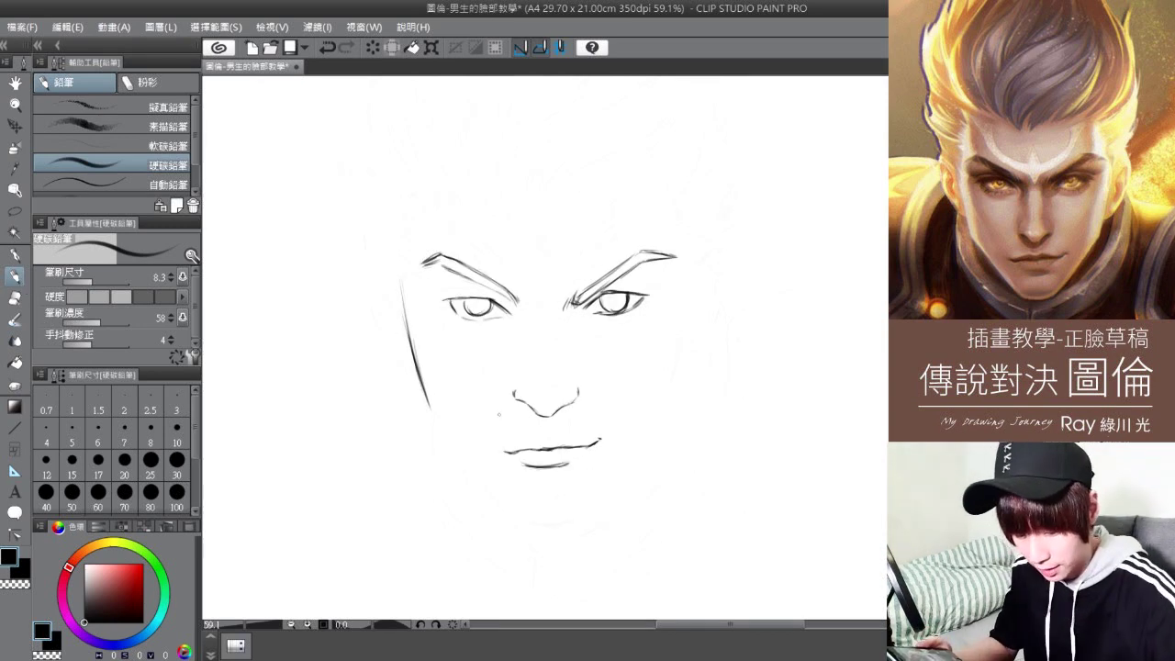
{"action": "left_click_drag", "start_coordinate": [425, 393], "coordinate": [471, 471]}
{"action": "left_click_drag", "start_coordinate": [437, 422], "coordinate": [521, 520]}
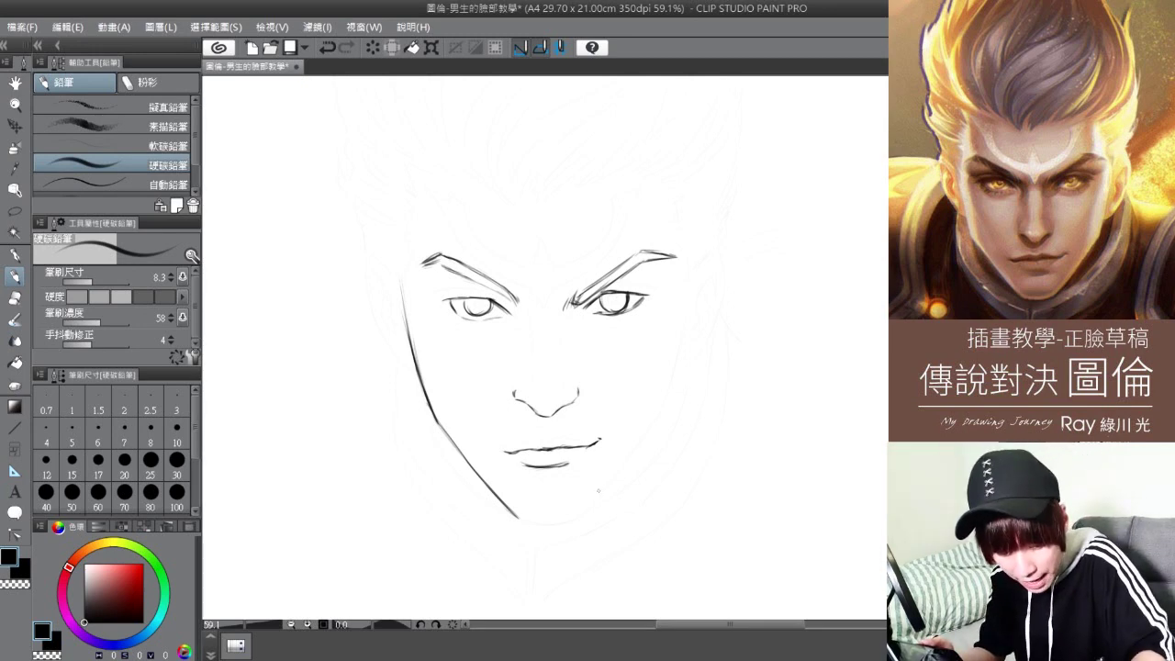
{"action": "mouse_move", "coordinate": [523, 516]}
{"action": "left_mouse_down"}
{"action": "mouse_move", "coordinate": [584, 511]}
{"action": "mouse_move", "coordinate": [588, 506]}
{"action": "left_mouse_up"}
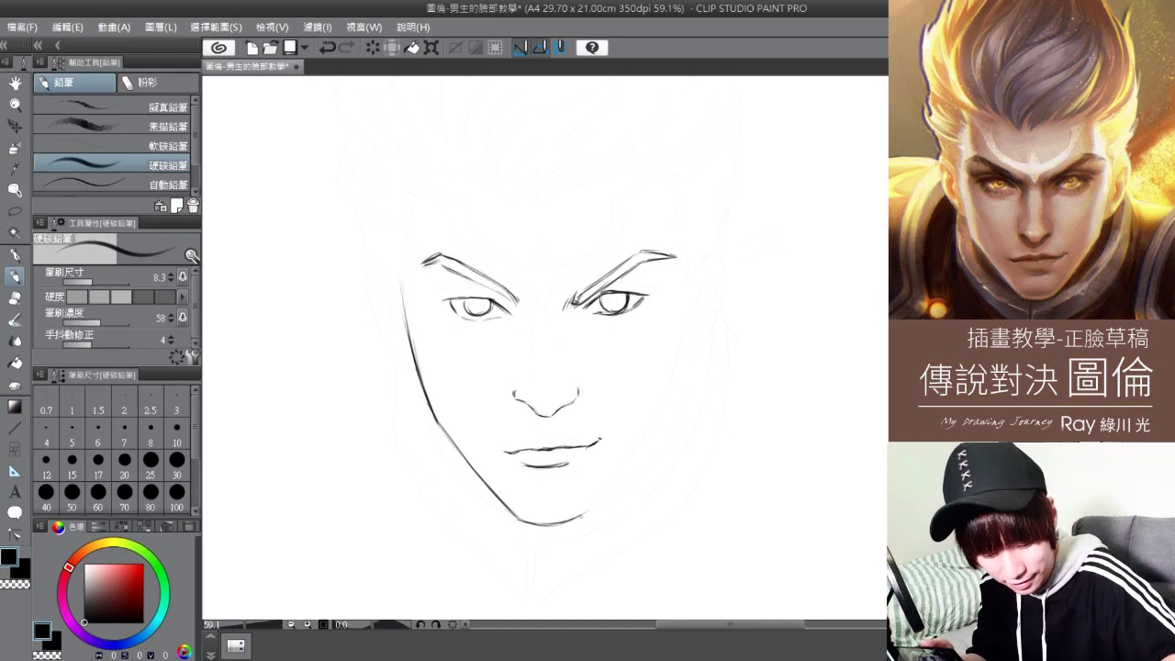
- Draw the right-hand jaw line from the chin up to the cheek beside the eye
{"action": "left_click_drag", "start_coordinate": [579, 517], "coordinate": [636, 450]}
{"action": "mouse_move", "coordinate": [603, 494]}
{"action": "left_mouse_down"}
{"action": "mouse_move", "coordinate": [654, 428]}
{"action": "mouse_move", "coordinate": [628, 465]}
{"action": "left_mouse_up"}
{"action": "left_click_drag", "start_coordinate": [665, 408], "coordinate": [578, 518]}
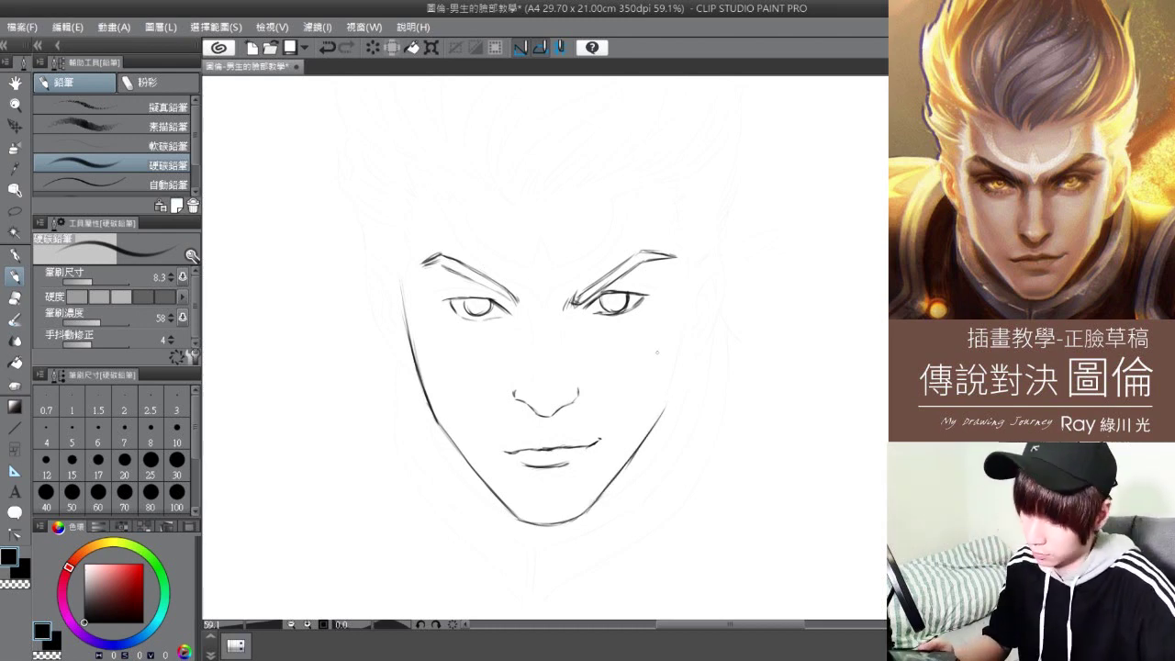
{"action": "mouse_move", "coordinate": [663, 415]}
{"action": "left_mouse_down"}
{"action": "mouse_move", "coordinate": [687, 316]}
{"action": "mouse_move", "coordinate": [662, 409]}
{"action": "mouse_move", "coordinate": [684, 334]}
{"action": "left_mouse_up"}
{"action": "left_click_drag", "start_coordinate": [673, 381], "coordinate": [654, 428]}
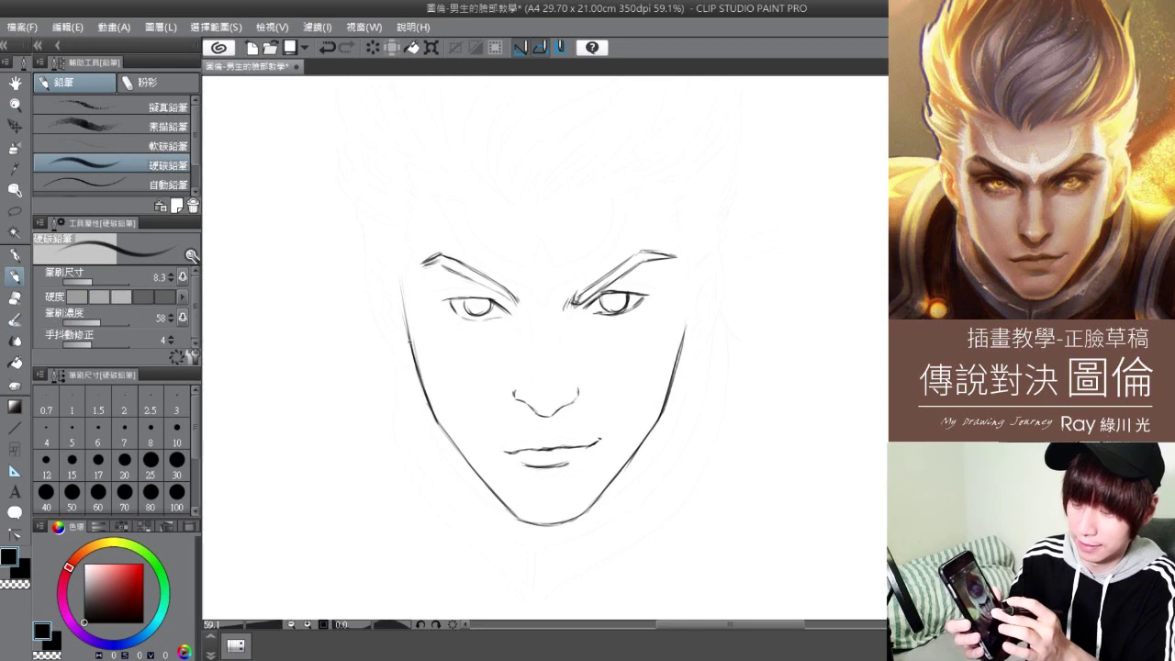
- Draw the left-hand ear from brow level to the cheek contour and add its inner fold lines
{"action": "left_click_drag", "start_coordinate": [402, 365], "coordinate": [409, 373]}
{"action": "left_click_drag", "start_coordinate": [378, 321], "coordinate": [406, 369]}
{"action": "mouse_move", "coordinate": [367, 265]}
{"action": "left_mouse_down"}
{"action": "mouse_move", "coordinate": [368, 294]}
{"action": "mouse_move", "coordinate": [395, 275]}
{"action": "mouse_move", "coordinate": [371, 295]}
{"action": "mouse_move", "coordinate": [389, 340]}
{"action": "left_mouse_up"}
{"action": "left_click_drag", "start_coordinate": [369, 274], "coordinate": [388, 296]}
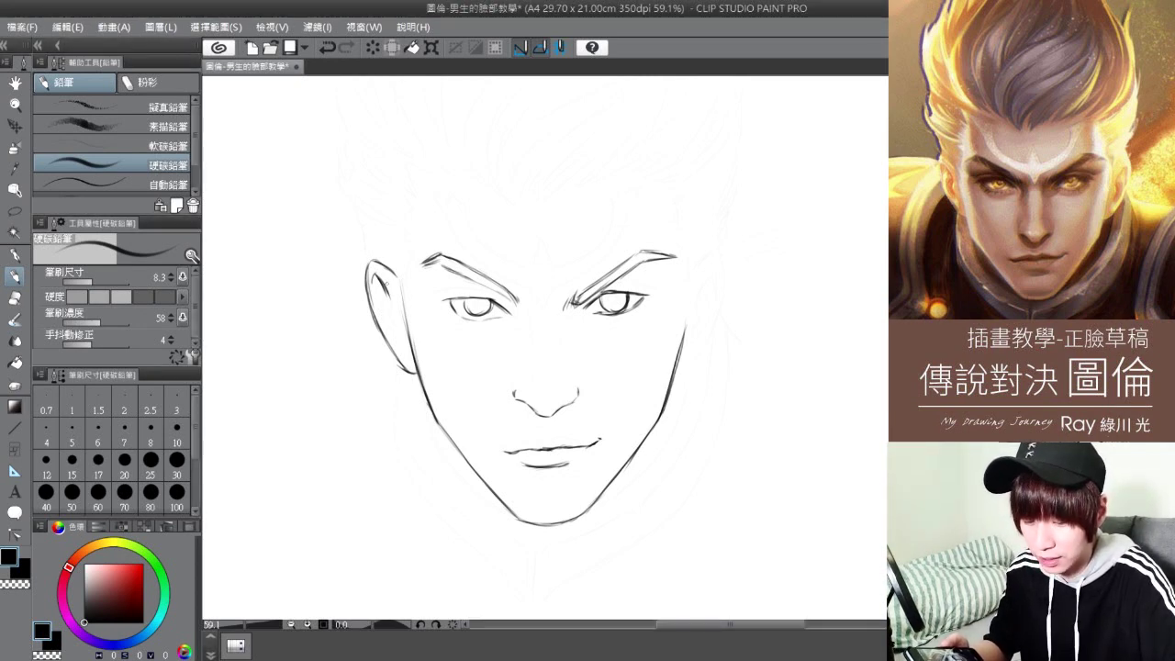
{"action": "mouse_move", "coordinate": [390, 296]}
{"action": "left_mouse_down"}
{"action": "mouse_move", "coordinate": [401, 334]}
{"action": "mouse_move", "coordinate": [386, 304]}
{"action": "mouse_move", "coordinate": [382, 326]}
{"action": "left_mouse_up"}
{"action": "left_click_drag", "start_coordinate": [386, 317], "coordinate": [402, 337]}
{"action": "left_click_drag", "start_coordinate": [376, 275], "coordinate": [371, 296]}
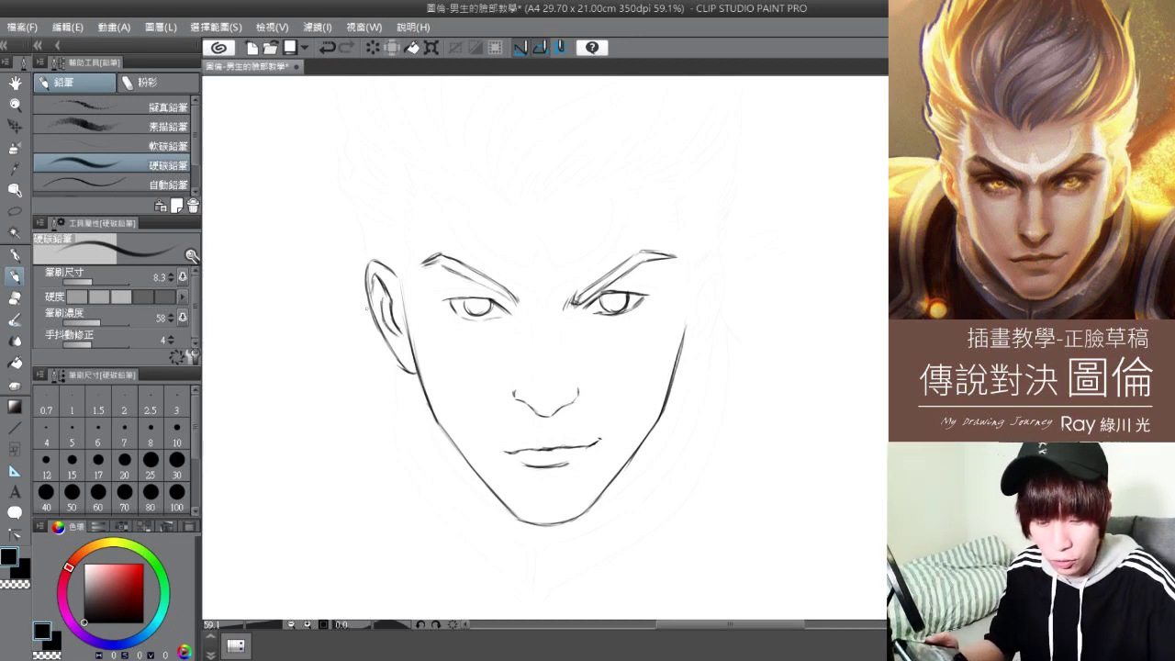
- Draw the right-hand ear with its outer rim, lobe and inner fold lines against the cheek
{"action": "mouse_move", "coordinate": [687, 366]}
{"action": "left_mouse_down"}
{"action": "mouse_move", "coordinate": [676, 371]}
{"action": "mouse_move", "coordinate": [702, 349]}
{"action": "left_mouse_up"}
{"action": "mouse_move", "coordinate": [694, 272]}
{"action": "left_mouse_down"}
{"action": "mouse_move", "coordinate": [724, 268]}
{"action": "mouse_move", "coordinate": [725, 310]}
{"action": "mouse_move", "coordinate": [676, 373]}
{"action": "mouse_move", "coordinate": [696, 303]}
{"action": "mouse_move", "coordinate": [690, 329]}
{"action": "left_mouse_up"}
{"action": "mouse_move", "coordinate": [709, 290]}
{"action": "left_mouse_down"}
{"action": "mouse_move", "coordinate": [688, 340]}
{"action": "mouse_move", "coordinate": [715, 302]}
{"action": "left_mouse_up"}
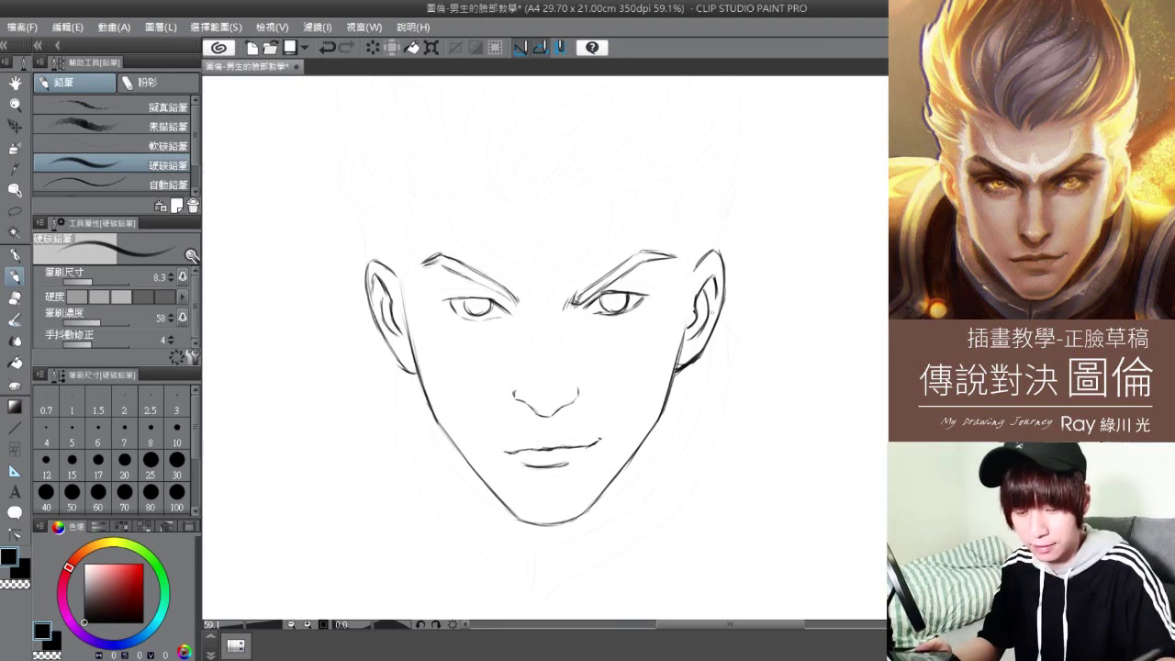
- Add eyelid crease lines between the eyebrow and the upper lid of both eyes
{"action": "mouse_move", "coordinate": [434, 292]}
{"action": "left_mouse_down"}
{"action": "mouse_move", "coordinate": [485, 288]}
{"action": "mouse_move", "coordinate": [513, 303]}
{"action": "left_mouse_up"}
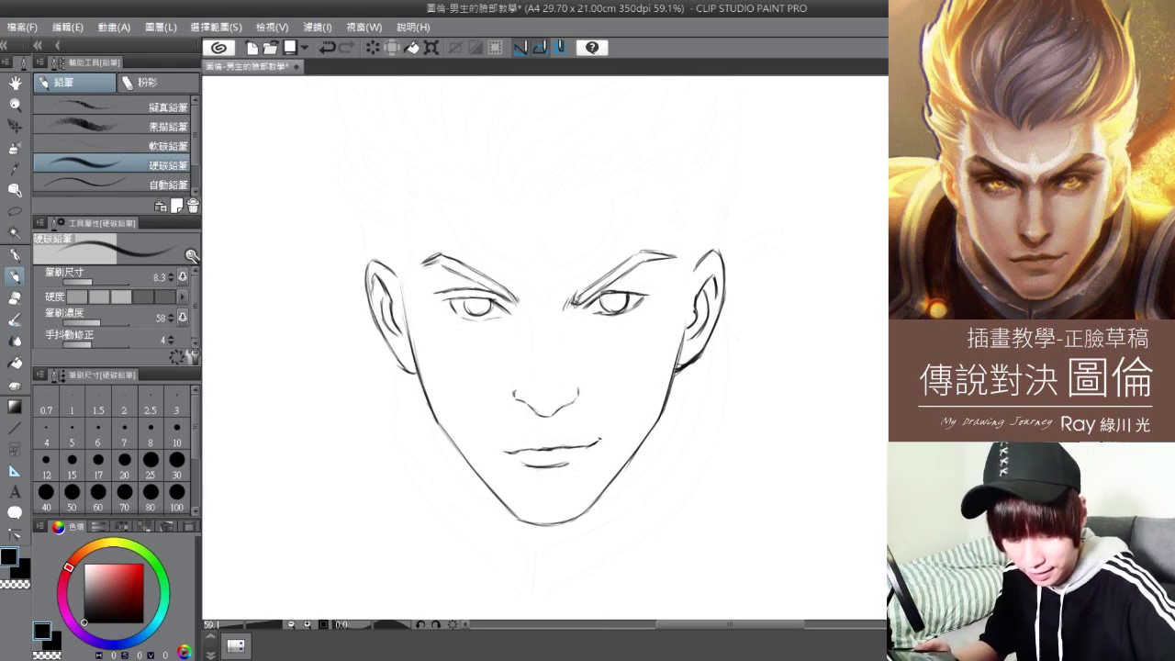
{"action": "mouse_move", "coordinate": [611, 285]}
{"action": "left_mouse_down"}
{"action": "mouse_move", "coordinate": [659, 284]}
{"action": "mouse_move", "coordinate": [619, 285]}
{"action": "left_mouse_up"}
{"action": "left_click_drag", "start_coordinate": [612, 287], "coordinate": [635, 283]}
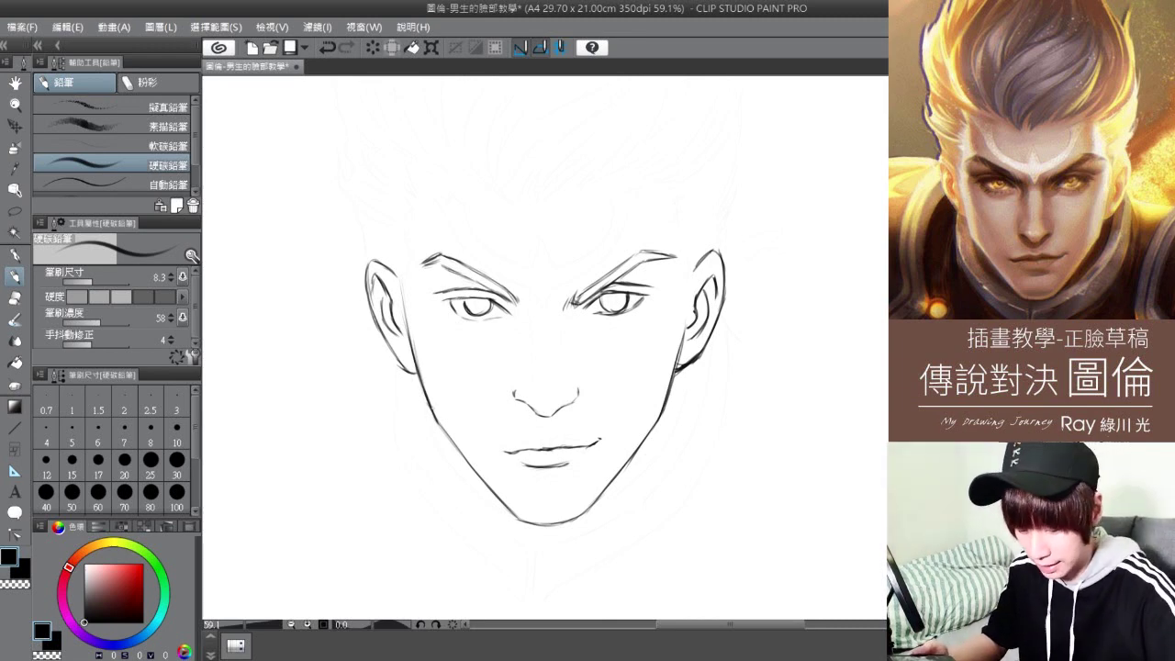
- Draw the inner collar edges on both sides of the jaw, curving from below the ears in to the chin
{"action": "left_click_drag", "start_coordinate": [427, 404], "coordinate": [437, 447]}
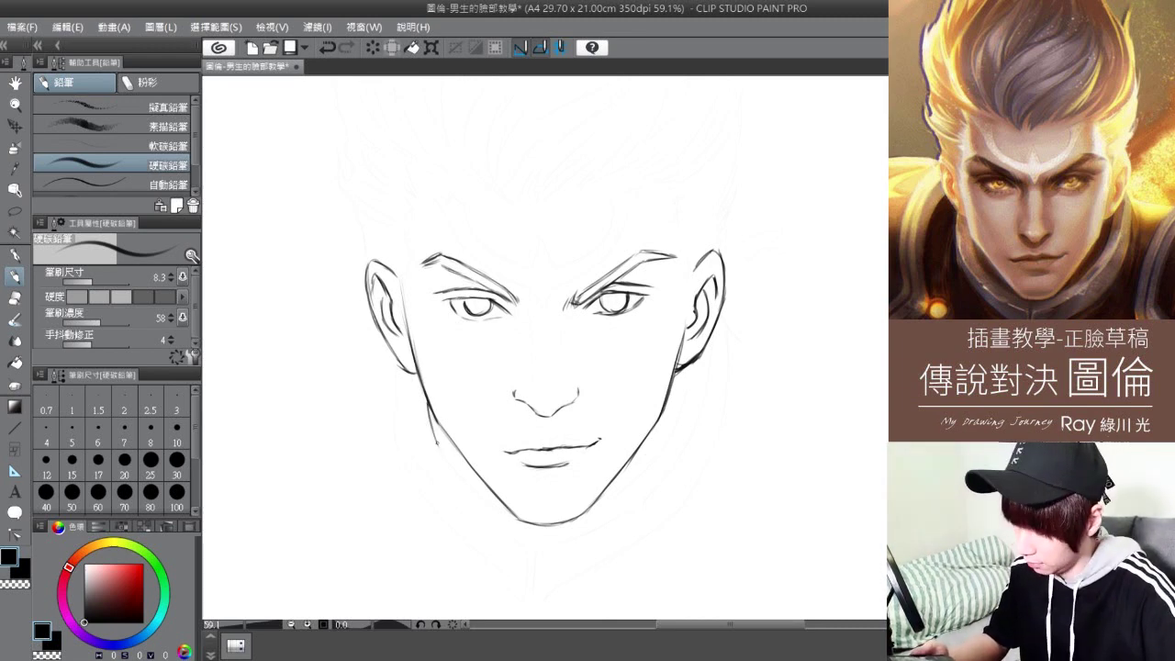
{"action": "left_click_drag", "start_coordinate": [441, 451], "coordinate": [510, 515]}
{"action": "mouse_move", "coordinate": [687, 367]}
{"action": "left_mouse_down"}
{"action": "mouse_move", "coordinate": [679, 418]}
{"action": "mouse_move", "coordinate": [598, 505]}
{"action": "mouse_move", "coordinate": [610, 496]}
{"action": "left_mouse_up"}
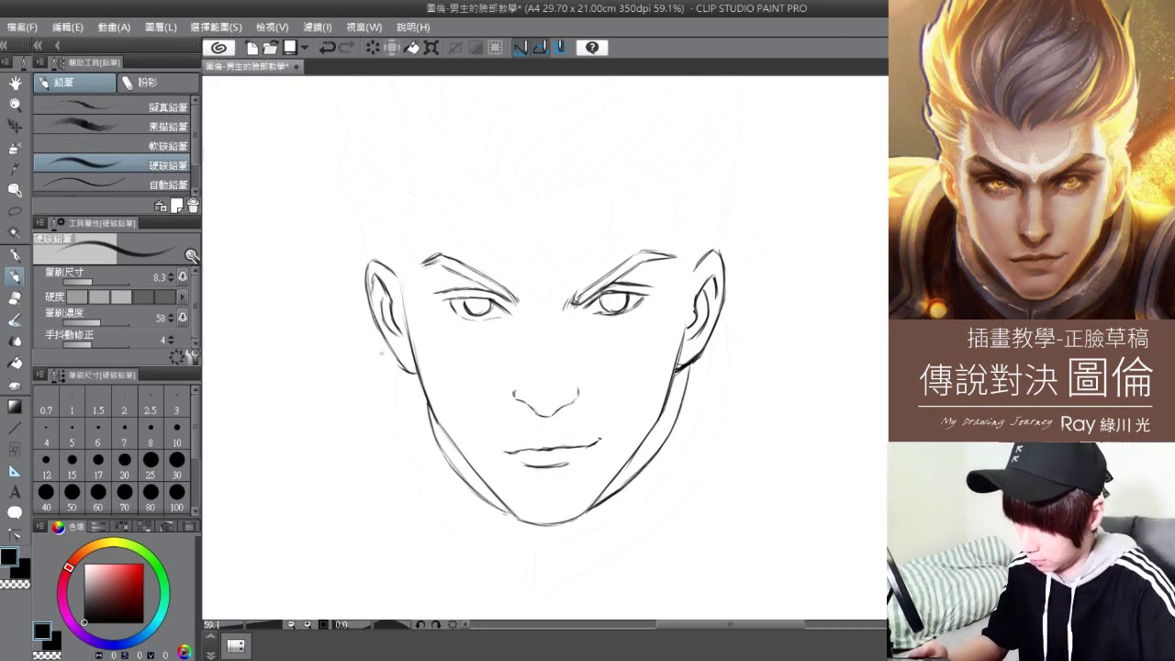
- Draw the outer collar contour from both ears down to a point below the chin, with a second rim line inside it
{"action": "mouse_move", "coordinate": [396, 360]}
{"action": "left_mouse_down"}
{"action": "mouse_move", "coordinate": [397, 455]}
{"action": "mouse_move", "coordinate": [522, 597]}
{"action": "mouse_move", "coordinate": [633, 547]}
{"action": "mouse_move", "coordinate": [625, 553]}
{"action": "mouse_move", "coordinate": [701, 486]}
{"action": "left_mouse_up"}
{"action": "left_click_drag", "start_coordinate": [718, 439], "coordinate": [672, 520]}
{"action": "mouse_move", "coordinate": [725, 333]}
{"action": "left_mouse_down"}
{"action": "mouse_move", "coordinate": [727, 414]}
{"action": "mouse_move", "coordinate": [694, 491]}
{"action": "mouse_move", "coordinate": [585, 578]}
{"action": "left_mouse_up"}
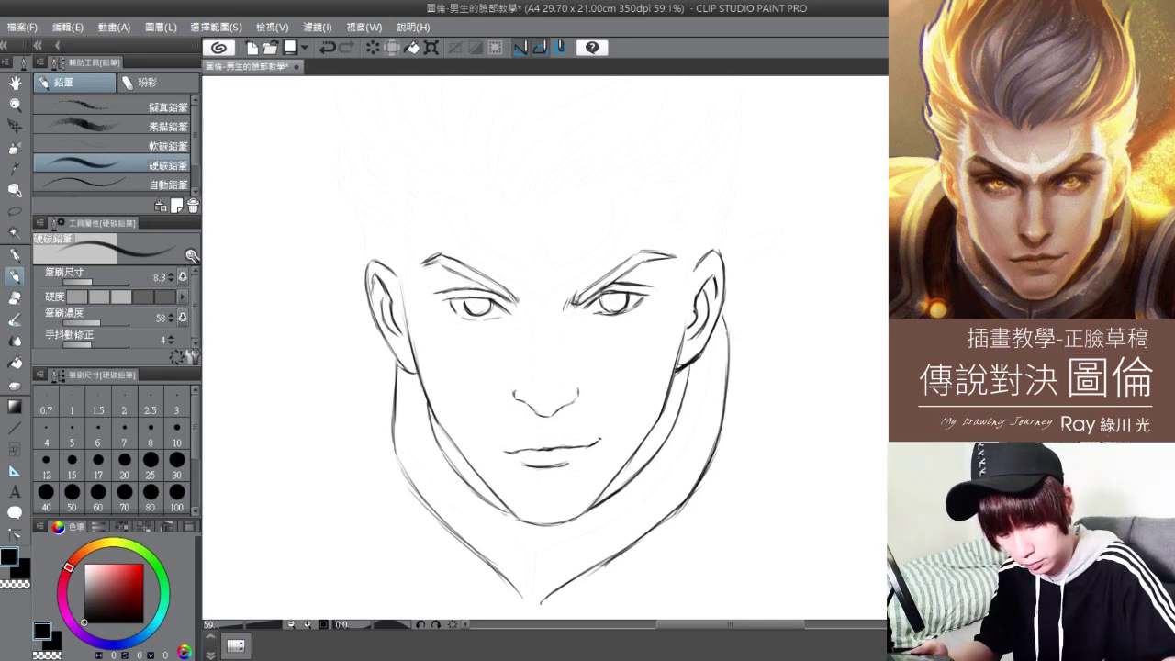
{"action": "mouse_move", "coordinate": [402, 369]}
{"action": "left_mouse_down"}
{"action": "mouse_move", "coordinate": [412, 451]}
{"action": "mouse_move", "coordinate": [469, 516]}
{"action": "mouse_move", "coordinate": [448, 502]}
{"action": "mouse_move", "coordinate": [457, 510]}
{"action": "mouse_move", "coordinate": [521, 551]}
{"action": "left_mouse_up"}
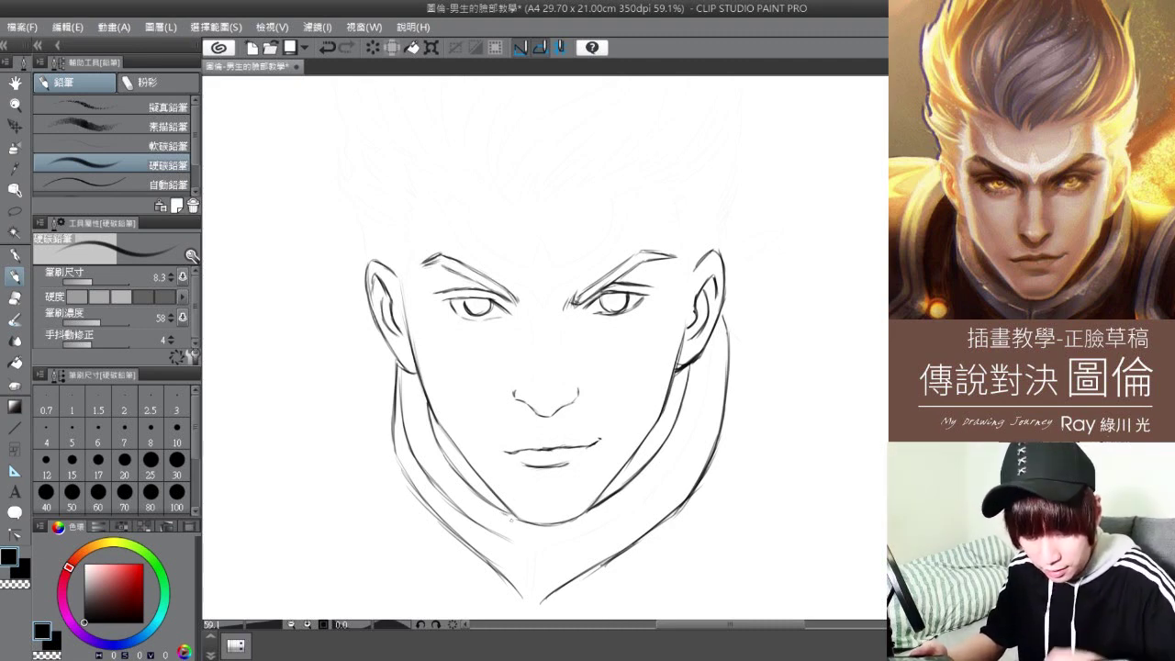
{"action": "mouse_move", "coordinate": [514, 540]}
{"action": "left_mouse_down"}
{"action": "mouse_move", "coordinate": [528, 553]}
{"action": "mouse_move", "coordinate": [525, 595]}
{"action": "mouse_move", "coordinate": [525, 582]}
{"action": "mouse_move", "coordinate": [535, 591]}
{"action": "mouse_move", "coordinate": [584, 529]}
{"action": "mouse_move", "coordinate": [643, 501]}
{"action": "mouse_move", "coordinate": [680, 457]}
{"action": "left_mouse_up"}
{"action": "left_click_drag", "start_coordinate": [714, 342], "coordinate": [681, 450]}
- Pencil the jagged hairline across the forehead with a central widow's peak, continuing down both temples to the ears
{"action": "left_click", "coordinate": [18, 278]}
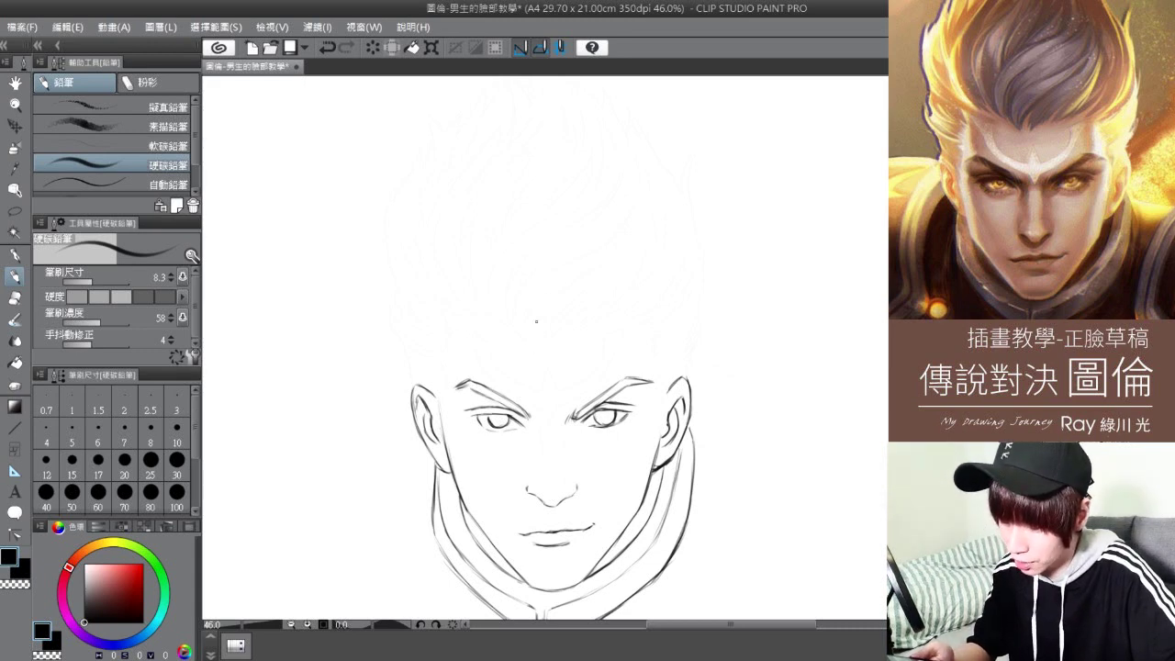
{"action": "mouse_move", "coordinate": [534, 342]}
{"action": "left_mouse_down"}
{"action": "mouse_move", "coordinate": [553, 305]}
{"action": "mouse_move", "coordinate": [546, 335]}
{"action": "mouse_move", "coordinate": [581, 313]}
{"action": "left_mouse_up"}
{"action": "left_click_drag", "start_coordinate": [581, 316], "coordinate": [596, 306]}
{"action": "left_click_drag", "start_coordinate": [582, 327], "coordinate": [635, 299]}
{"action": "mouse_move", "coordinate": [619, 317]}
{"action": "left_mouse_down"}
{"action": "mouse_move", "coordinate": [642, 308]}
{"action": "mouse_move", "coordinate": [654, 319]}
{"action": "left_mouse_up"}
{"action": "mouse_move", "coordinate": [623, 316]}
{"action": "left_mouse_down"}
{"action": "mouse_move", "coordinate": [654, 339]}
{"action": "mouse_move", "coordinate": [662, 407]}
{"action": "left_mouse_up"}
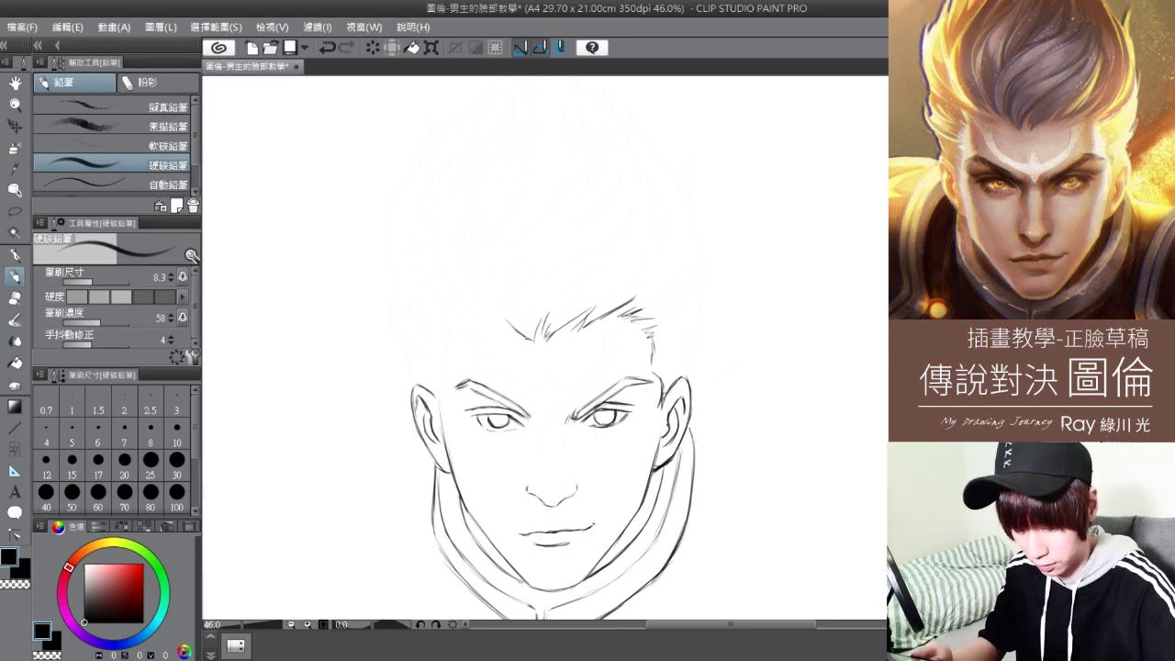
{"action": "mouse_move", "coordinate": [528, 338]}
{"action": "left_mouse_down"}
{"action": "mouse_move", "coordinate": [478, 307]}
{"action": "mouse_move", "coordinate": [453, 323]}
{"action": "mouse_move", "coordinate": [440, 427]}
{"action": "mouse_move", "coordinate": [440, 417]}
{"action": "left_mouse_up"}
{"action": "left_click_drag", "start_coordinate": [417, 305], "coordinate": [427, 374]}
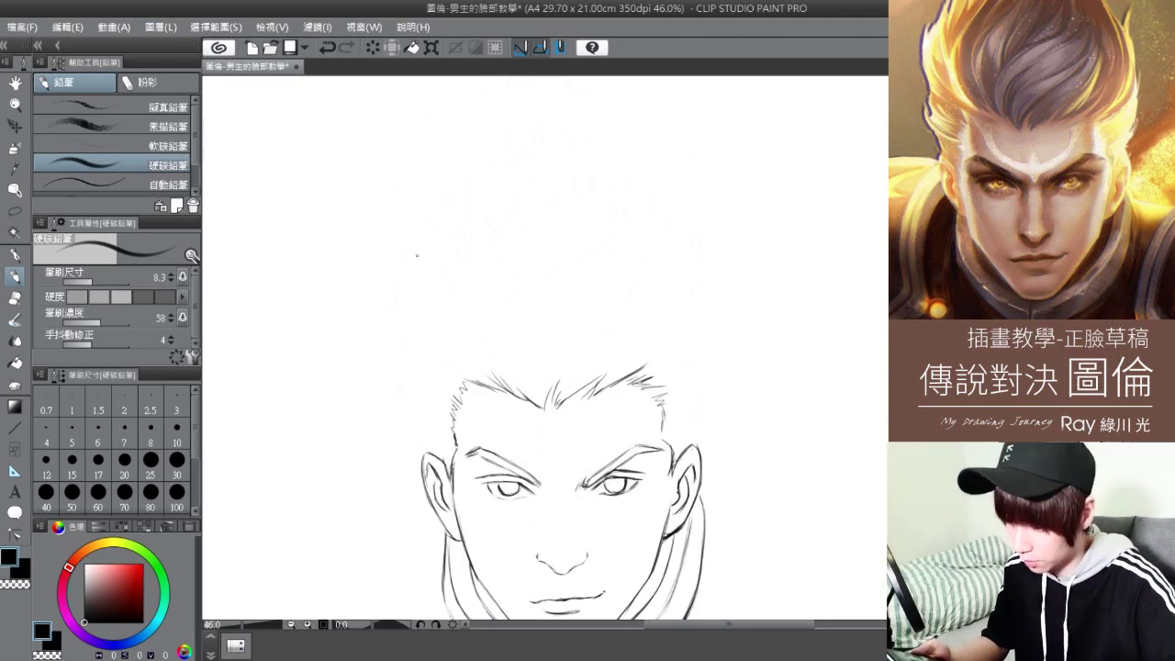
- Draw the spiky outer silhouette of the swept-up hair from above the left-hand ear, over the crown, to the right-hand ear
{"action": "mouse_move", "coordinate": [423, 435]}
{"action": "left_mouse_down"}
{"action": "mouse_move", "coordinate": [426, 456]}
{"action": "mouse_move", "coordinate": [397, 382]}
{"action": "mouse_move", "coordinate": [396, 370]}
{"action": "mouse_move", "coordinate": [408, 379]}
{"action": "mouse_move", "coordinate": [394, 299]}
{"action": "mouse_move", "coordinate": [408, 246]}
{"action": "mouse_move", "coordinate": [432, 226]}
{"action": "mouse_move", "coordinate": [429, 246]}
{"action": "mouse_move", "coordinate": [439, 186]}
{"action": "mouse_move", "coordinate": [451, 202]}
{"action": "mouse_move", "coordinate": [471, 165]}
{"action": "left_mouse_up"}
{"action": "mouse_move", "coordinate": [470, 180]}
{"action": "left_mouse_down"}
{"action": "mouse_move", "coordinate": [468, 195]}
{"action": "mouse_move", "coordinate": [507, 121]}
{"action": "mouse_move", "coordinate": [531, 147]}
{"action": "mouse_move", "coordinate": [548, 96]}
{"action": "mouse_move", "coordinate": [566, 142]}
{"action": "mouse_move", "coordinate": [651, 202]}
{"action": "mouse_move", "coordinate": [691, 260]}
{"action": "left_mouse_up"}
{"action": "mouse_move", "coordinate": [704, 218]}
{"action": "left_mouse_down"}
{"action": "mouse_move", "coordinate": [691, 259]}
{"action": "mouse_move", "coordinate": [716, 342]}
{"action": "mouse_move", "coordinate": [696, 447]}
{"action": "left_mouse_up"}
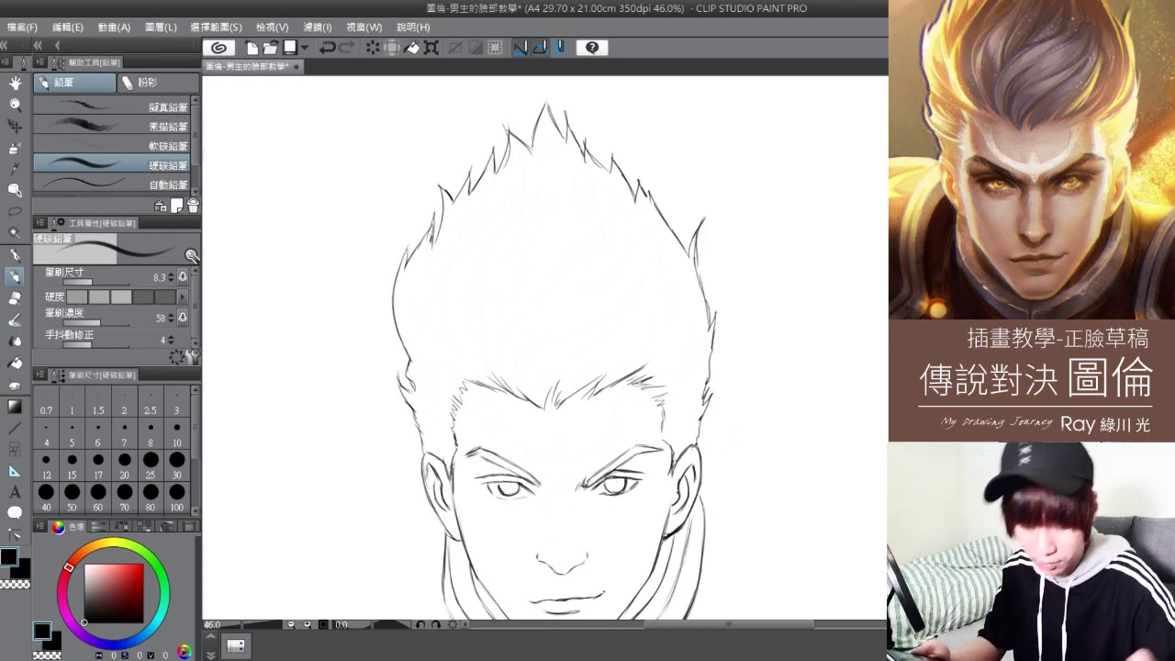
- Draw the large S-shaped central lock sweeping from the hairline up to the upper-right hair tips, with parallel strand lines
{"action": "left_click_drag", "start_coordinate": [512, 218], "coordinate": [506, 195]}
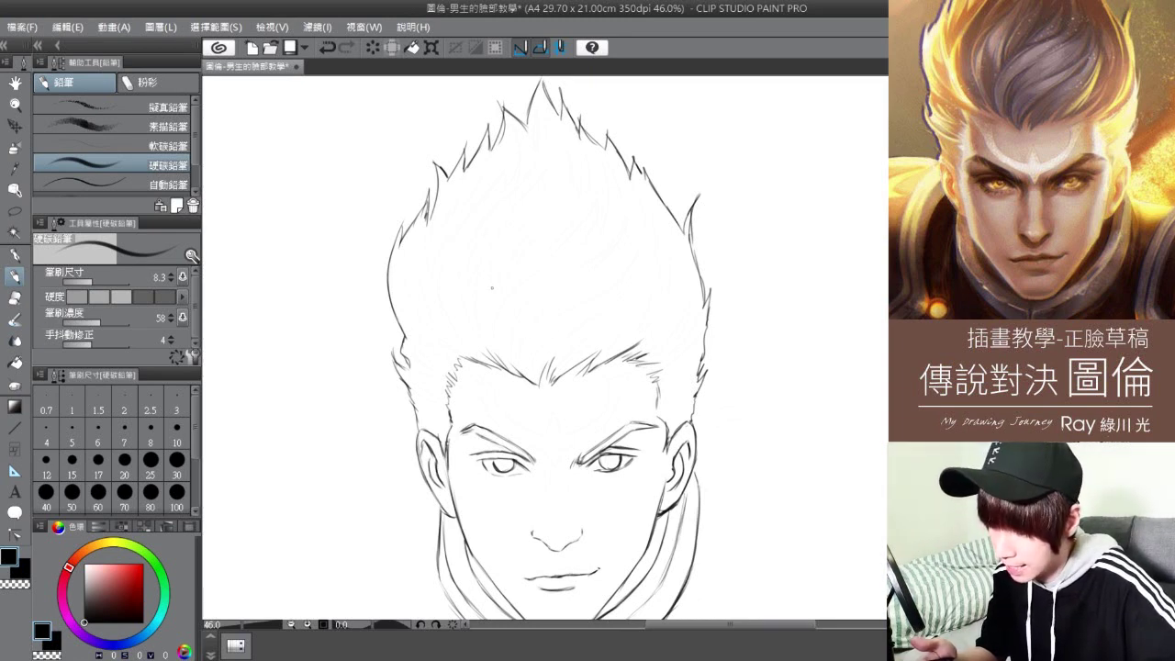
{"action": "left_click_drag", "start_coordinate": [511, 371], "coordinate": [513, 281]}
{"action": "mouse_move", "coordinate": [496, 321]}
{"action": "left_mouse_down"}
{"action": "mouse_move", "coordinate": [523, 274]}
{"action": "mouse_move", "coordinate": [603, 207]}
{"action": "left_mouse_up"}
{"action": "left_click_drag", "start_coordinate": [571, 244], "coordinate": [619, 160]}
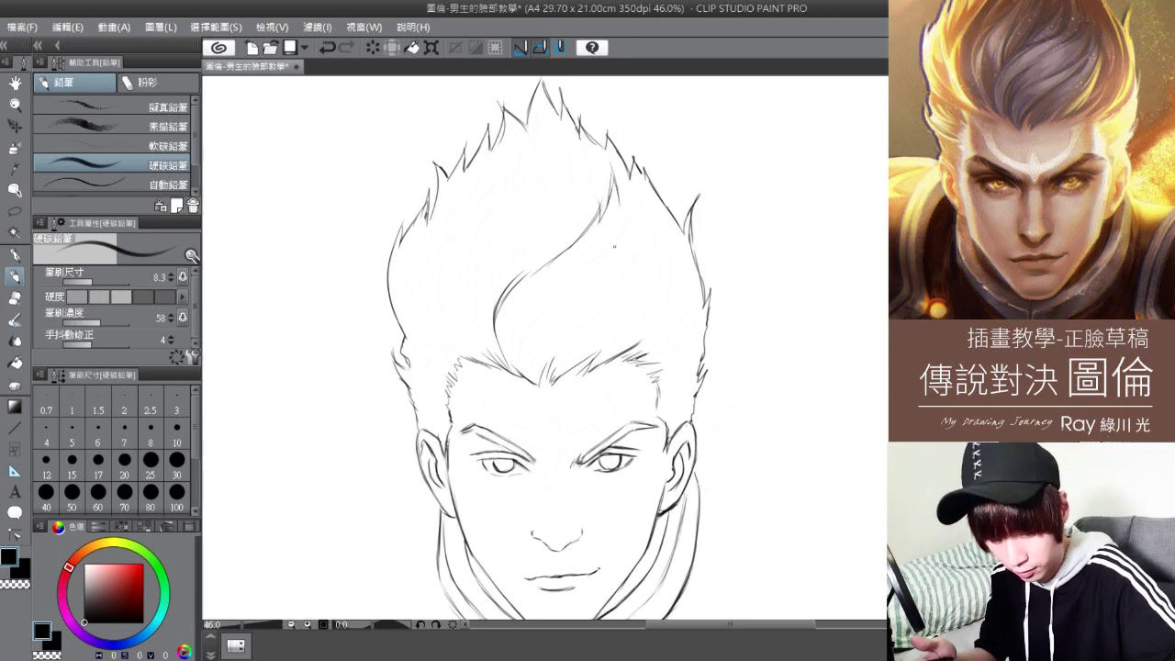
{"action": "left_click_drag", "start_coordinate": [589, 265], "coordinate": [630, 201]}
{"action": "left_click_drag", "start_coordinate": [584, 264], "coordinate": [612, 242]}
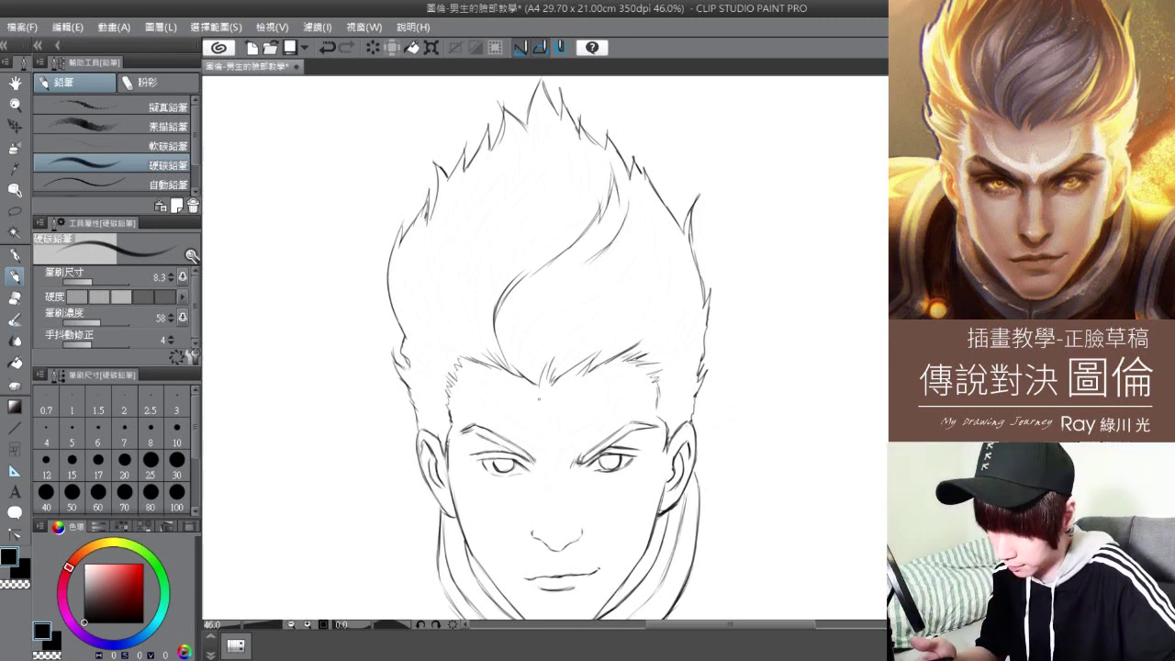
- Add flowing strand lines from the widow's peak and right-hand hairline up through the right side of the hair
{"action": "left_click_drag", "start_coordinate": [526, 367], "coordinate": [561, 292]}
{"action": "mouse_move", "coordinate": [540, 351]}
{"action": "left_mouse_down"}
{"action": "mouse_move", "coordinate": [567, 307]}
{"action": "mouse_move", "coordinate": [543, 342]}
{"action": "mouse_move", "coordinate": [605, 287]}
{"action": "mouse_move", "coordinate": [565, 332]}
{"action": "mouse_move", "coordinate": [598, 347]}
{"action": "mouse_move", "coordinate": [618, 295]}
{"action": "mouse_move", "coordinate": [584, 303]}
{"action": "mouse_move", "coordinate": [658, 209]}
{"action": "mouse_move", "coordinate": [609, 291]}
{"action": "left_mouse_up"}
{"action": "mouse_move", "coordinate": [637, 245]}
{"action": "left_mouse_down"}
{"action": "mouse_move", "coordinate": [603, 295]}
{"action": "mouse_move", "coordinate": [650, 233]}
{"action": "mouse_move", "coordinate": [652, 277]}
{"action": "left_mouse_up"}
{"action": "mouse_move", "coordinate": [588, 327]}
{"action": "left_mouse_down"}
{"action": "mouse_move", "coordinate": [555, 371]}
{"action": "mouse_move", "coordinate": [565, 360]}
{"action": "left_mouse_up"}
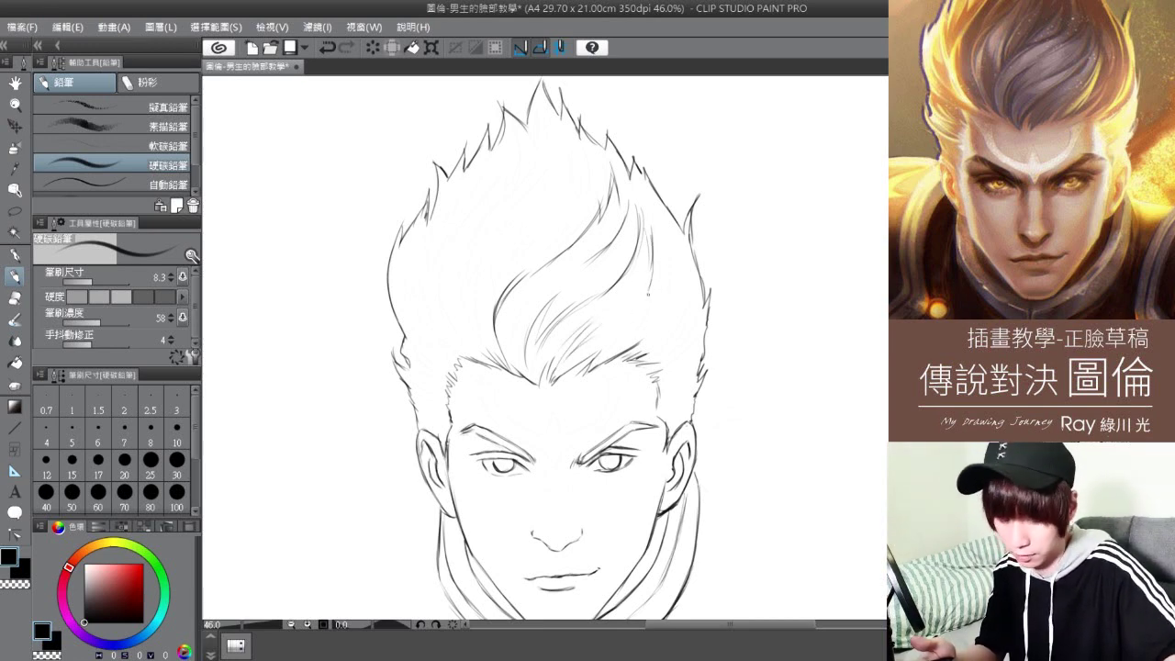
{"action": "left_click_drag", "start_coordinate": [669, 255], "coordinate": [665, 289]}
{"action": "mouse_move", "coordinate": [663, 235]}
{"action": "left_mouse_down"}
{"action": "mouse_move", "coordinate": [660, 349]}
{"action": "mouse_move", "coordinate": [673, 356]}
{"action": "left_mouse_up"}
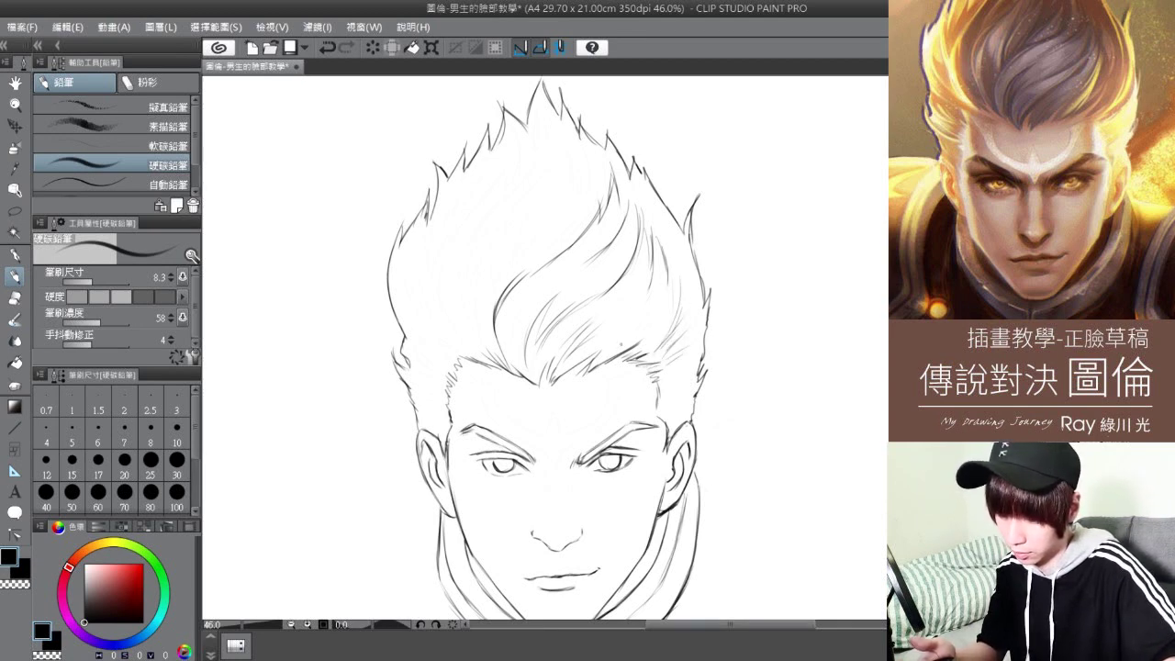
{"action": "left_click_drag", "start_coordinate": [602, 357], "coordinate": [648, 305]}
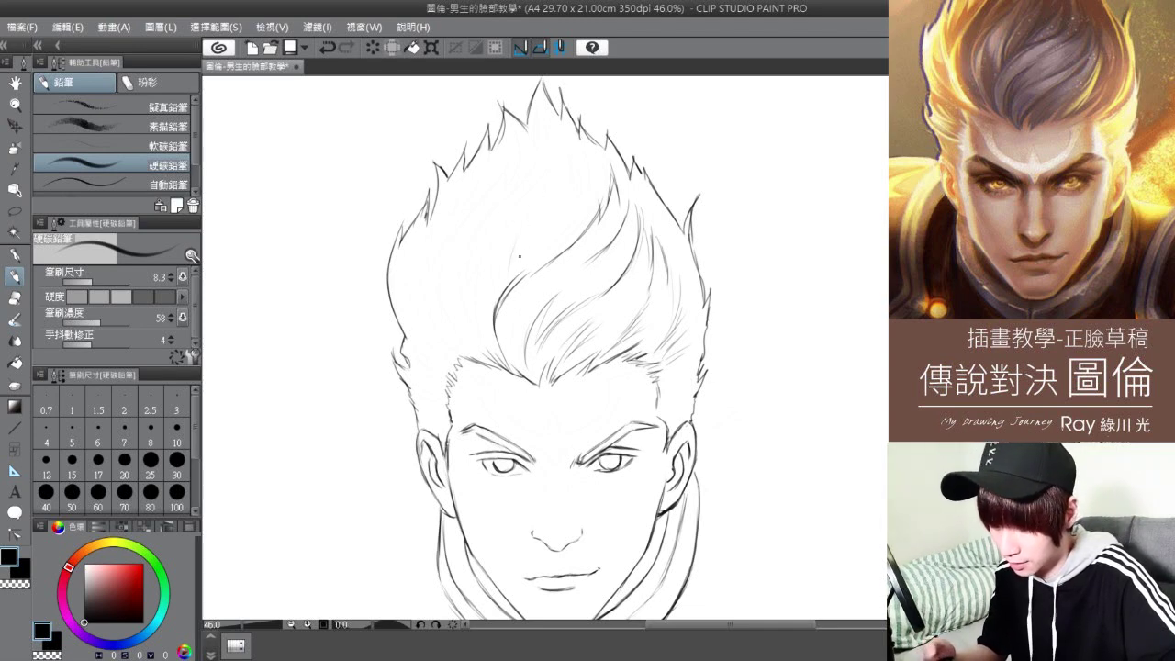
- Add strand lines to the left side of the hair, with short strokes above the ear and longer ones rising from the temple
{"action": "left_click_drag", "start_coordinate": [511, 263], "coordinate": [540, 202]}
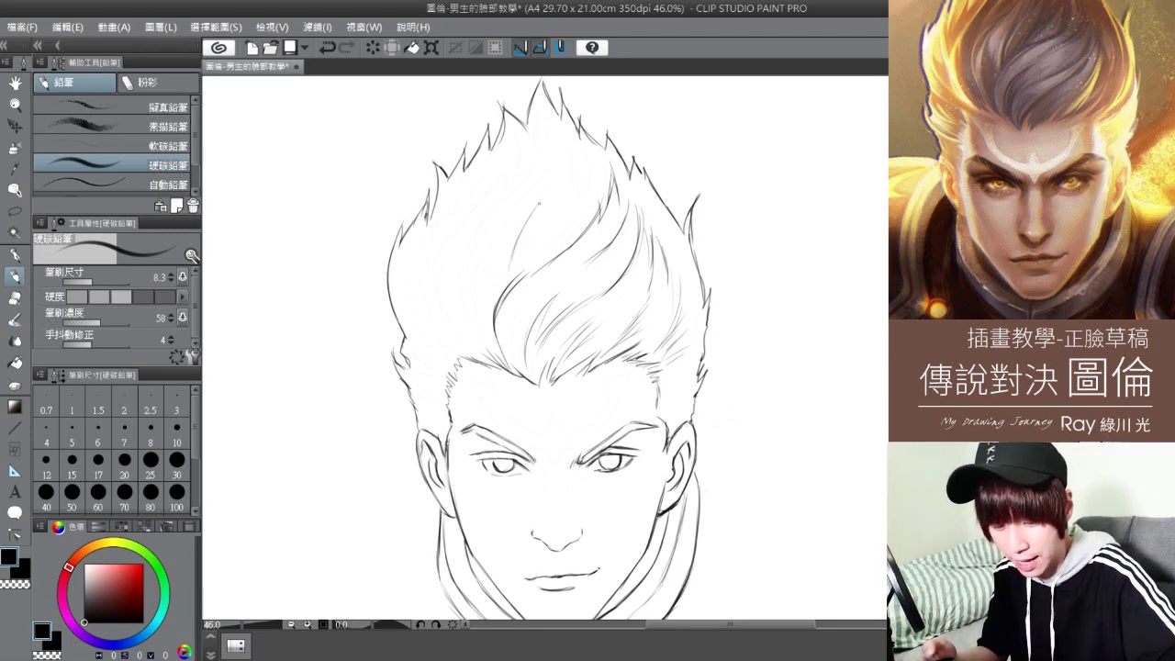
{"action": "left_click_drag", "start_coordinate": [416, 347], "coordinate": [436, 372]}
{"action": "left_click_drag", "start_coordinate": [419, 354], "coordinate": [438, 398]}
{"action": "left_click_drag", "start_coordinate": [421, 392], "coordinate": [434, 407]}
{"action": "left_click_drag", "start_coordinate": [419, 333], "coordinate": [440, 367]}
{"action": "left_click_drag", "start_coordinate": [416, 307], "coordinate": [440, 344]}
{"action": "left_click_drag", "start_coordinate": [417, 280], "coordinate": [427, 323]}
{"action": "left_click_drag", "start_coordinate": [430, 273], "coordinate": [460, 346]}
{"action": "left_click_drag", "start_coordinate": [445, 301], "coordinate": [415, 347]}
{"action": "mouse_move", "coordinate": [483, 329]}
{"action": "left_mouse_down"}
{"action": "mouse_move", "coordinate": [473, 250]}
{"action": "mouse_move", "coordinate": [462, 260]}
{"action": "left_mouse_up"}
- Fill the crown and upper left of the hair with fine upward strands, and add short strokes by the central hairline
{"action": "left_click_drag", "start_coordinate": [471, 250], "coordinate": [509, 201]}
{"action": "left_click_drag", "start_coordinate": [462, 225], "coordinate": [506, 181]}
{"action": "left_click_drag", "start_coordinate": [489, 200], "coordinate": [514, 167]}
{"action": "left_click_drag", "start_coordinate": [505, 187], "coordinate": [518, 149]}
{"action": "mouse_move", "coordinate": [452, 226]}
{"action": "left_mouse_down"}
{"action": "mouse_move", "coordinate": [469, 195]}
{"action": "mouse_move", "coordinate": [545, 145]}
{"action": "mouse_move", "coordinate": [540, 125]}
{"action": "left_mouse_up"}
{"action": "left_click_drag", "start_coordinate": [566, 194], "coordinate": [575, 163]}
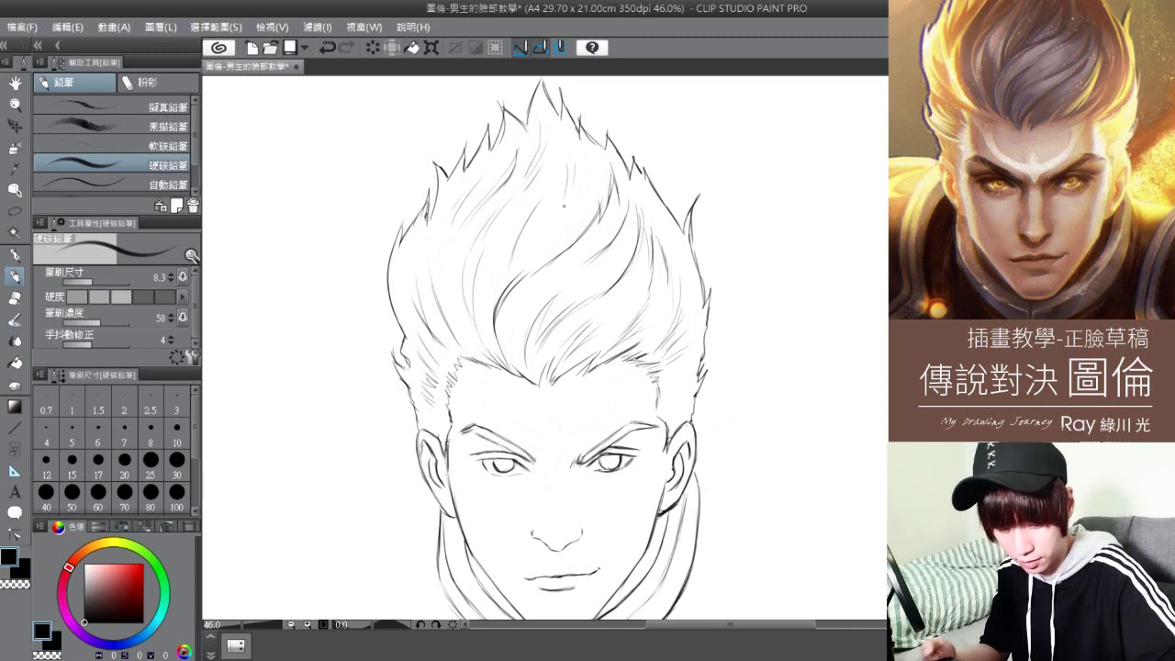
{"action": "left_click_drag", "start_coordinate": [531, 261], "coordinate": [548, 230]}
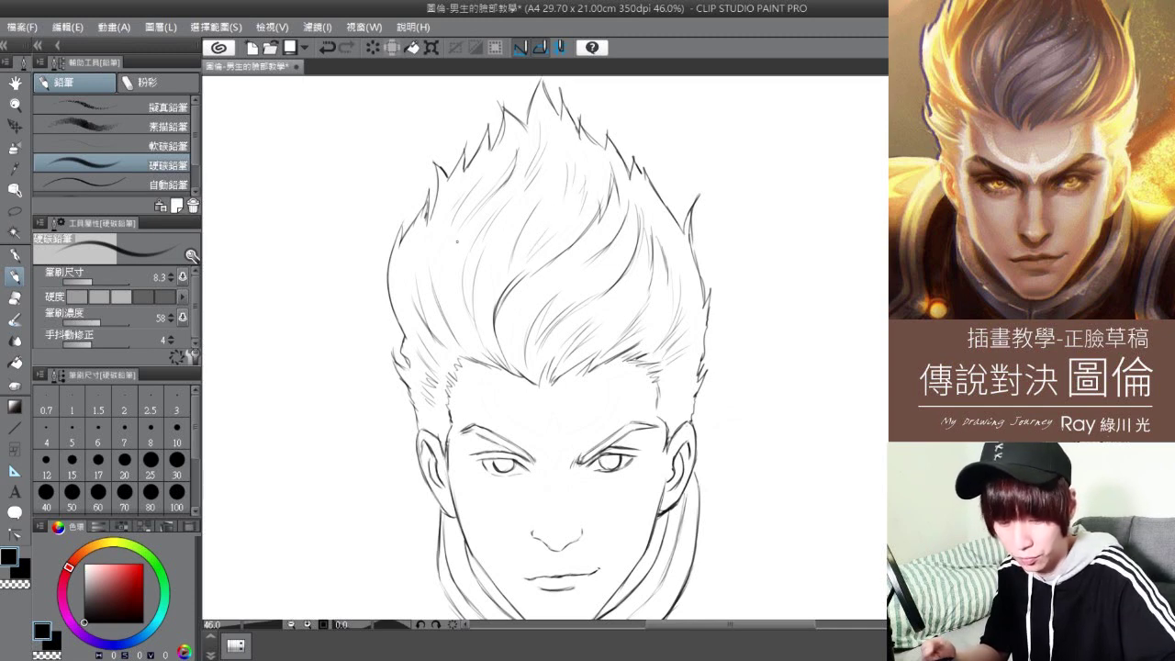
{"action": "left_click_drag", "start_coordinate": [418, 274], "coordinate": [421, 247]}
{"action": "left_click_drag", "start_coordinate": [421, 280], "coordinate": [428, 239]}
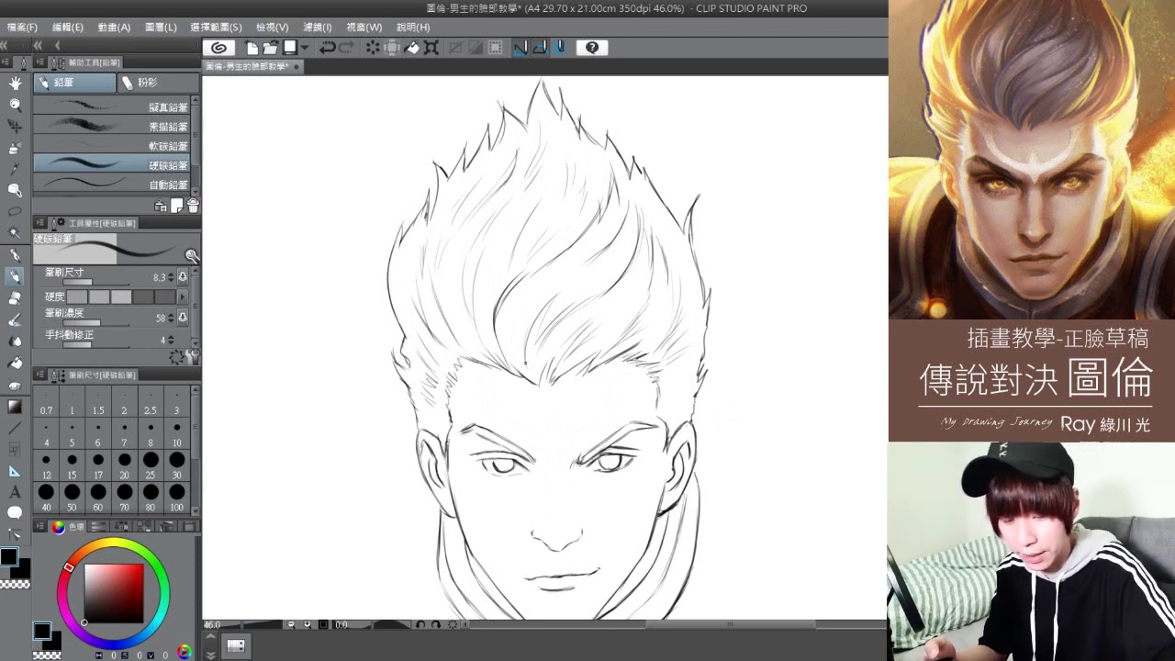
{"action": "left_click_drag", "start_coordinate": [517, 337], "coordinate": [526, 374]}
{"action": "mouse_move", "coordinate": [515, 341]}
{"action": "left_mouse_down"}
{"action": "mouse_move", "coordinate": [524, 377]}
{"action": "mouse_move", "coordinate": [523, 354]}
{"action": "left_mouse_up"}
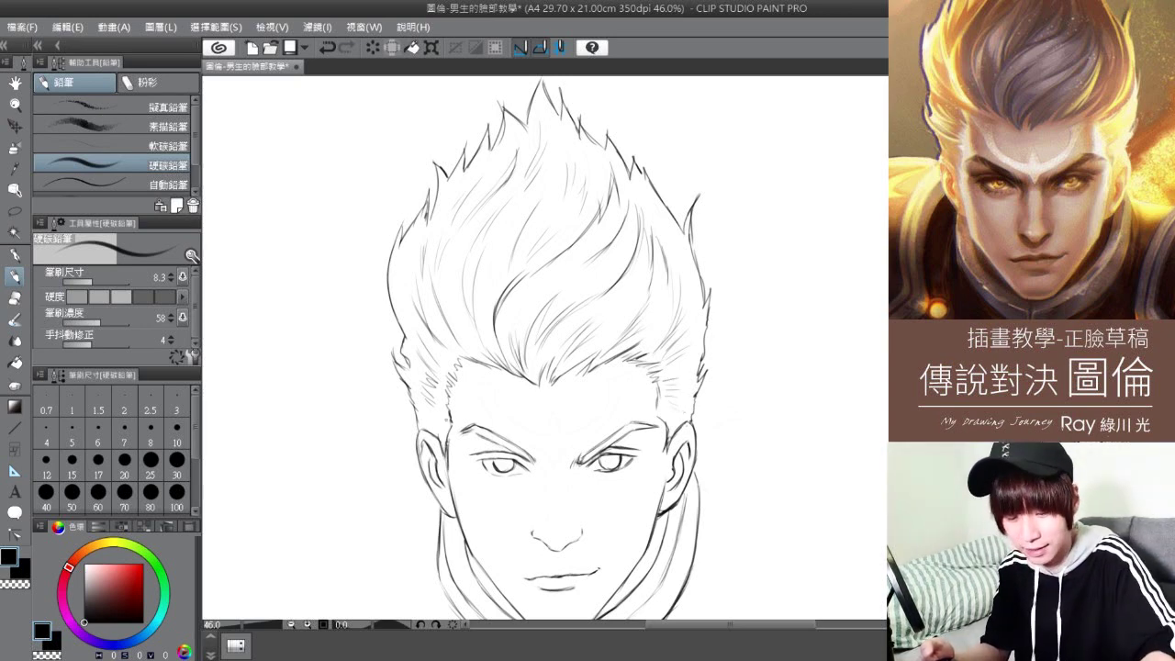
- Draw the pointed centre of the forehead mark between the brows and its left-hand crescent arm with inner and outer curves
{"action": "left_click", "coordinate": [15, 85]}
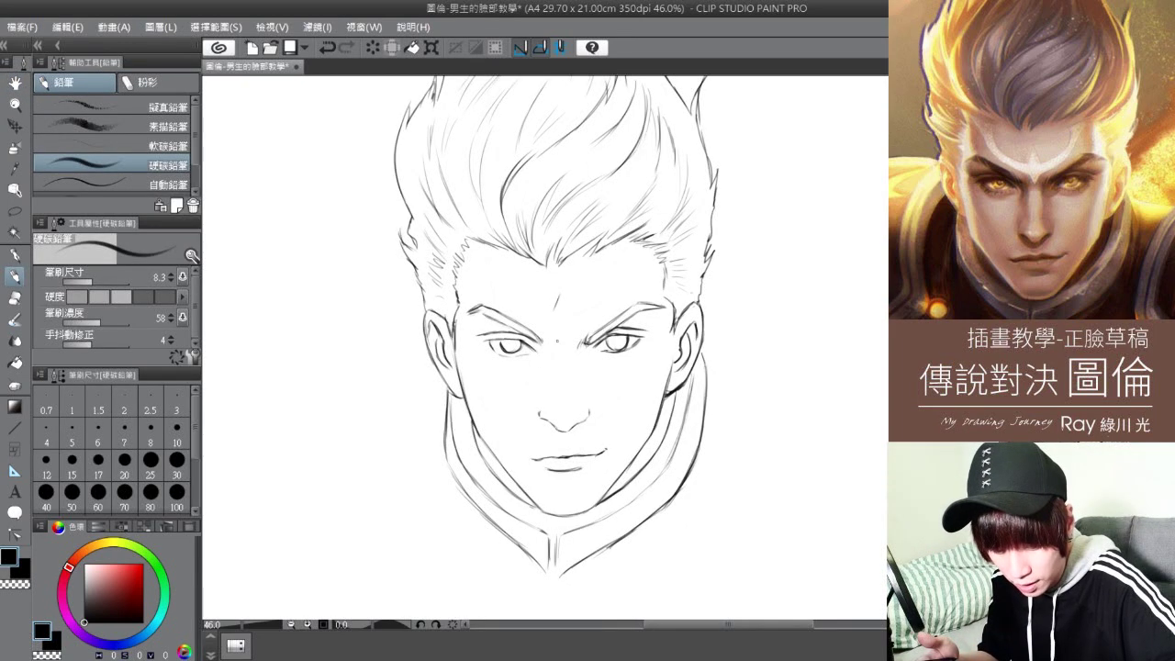
{"action": "left_click_drag", "start_coordinate": [562, 328], "coordinate": [571, 347]}
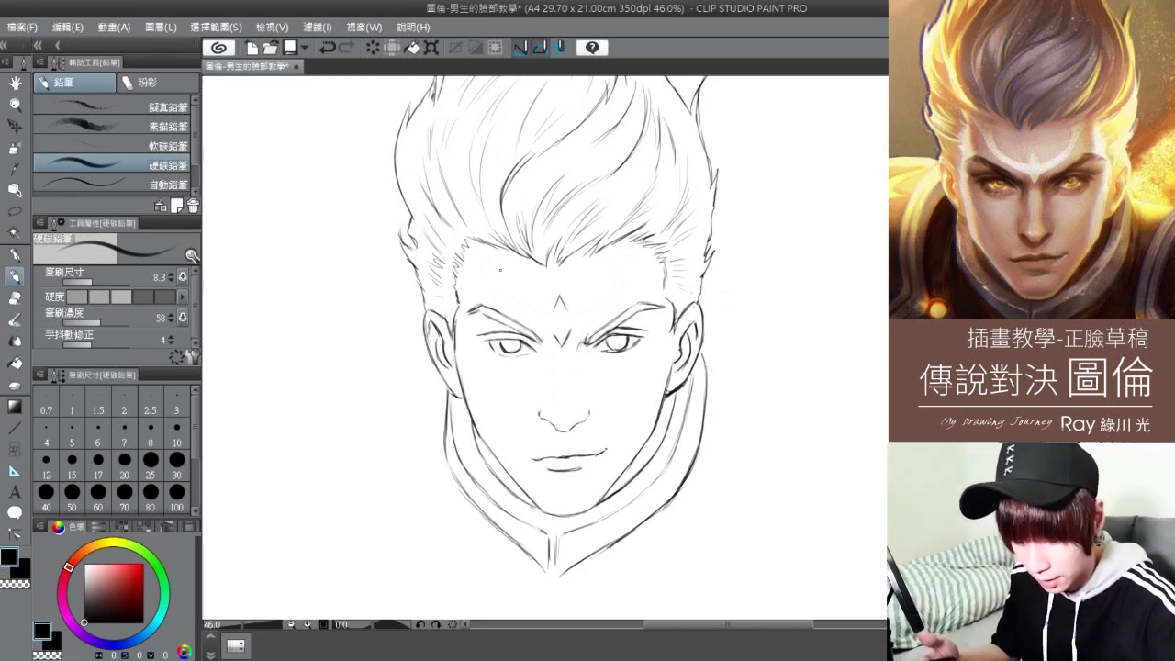
{"action": "left_click_drag", "start_coordinate": [503, 266], "coordinate": [551, 315]}
{"action": "left_click_drag", "start_coordinate": [479, 256], "coordinate": [501, 266]}
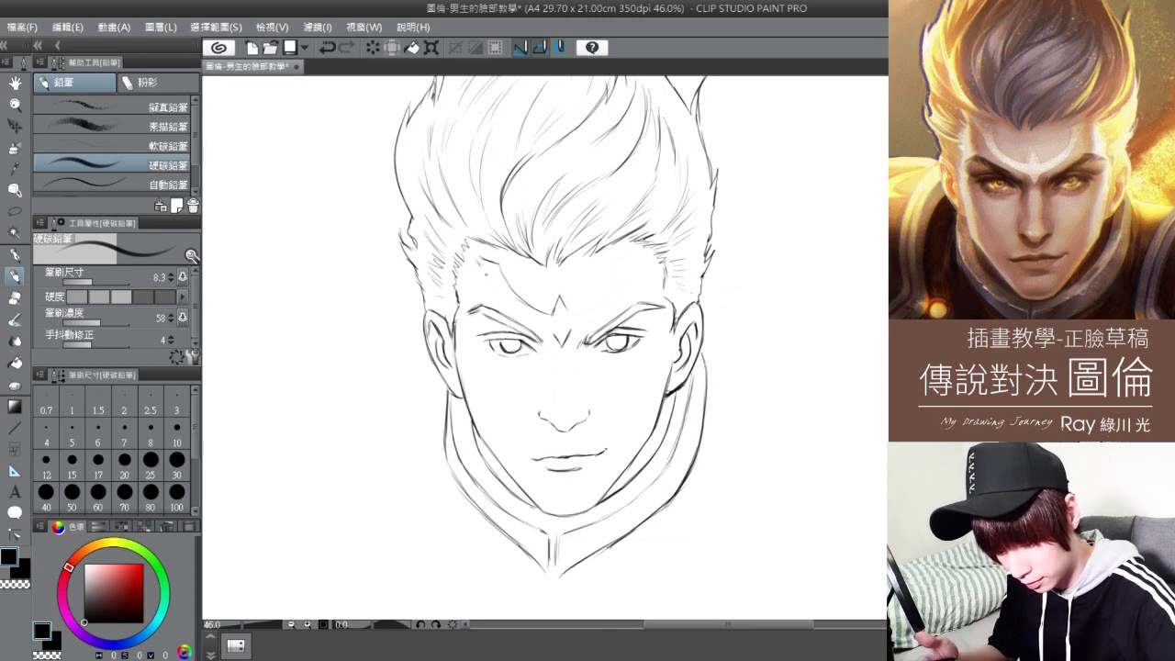
{"action": "left_click_drag", "start_coordinate": [484, 270], "coordinate": [535, 323]}
- Draw the right-hand crescent arm of the forehead mark and clean up its curve with the hard eraser
{"action": "left_click_drag", "start_coordinate": [598, 299], "coordinate": [570, 315]}
{"action": "mouse_move", "coordinate": [616, 265]}
{"action": "left_mouse_down"}
{"action": "mouse_move", "coordinate": [573, 313]}
{"action": "mouse_move", "coordinate": [645, 252]}
{"action": "mouse_move", "coordinate": [627, 267]}
{"action": "left_mouse_up"}
{"action": "left_click_drag", "start_coordinate": [631, 263], "coordinate": [611, 304]}
{"action": "mouse_move", "coordinate": [620, 294]}
{"action": "left_mouse_down"}
{"action": "mouse_move", "coordinate": [570, 332]}
{"action": "mouse_move", "coordinate": [579, 324]}
{"action": "left_mouse_up"}
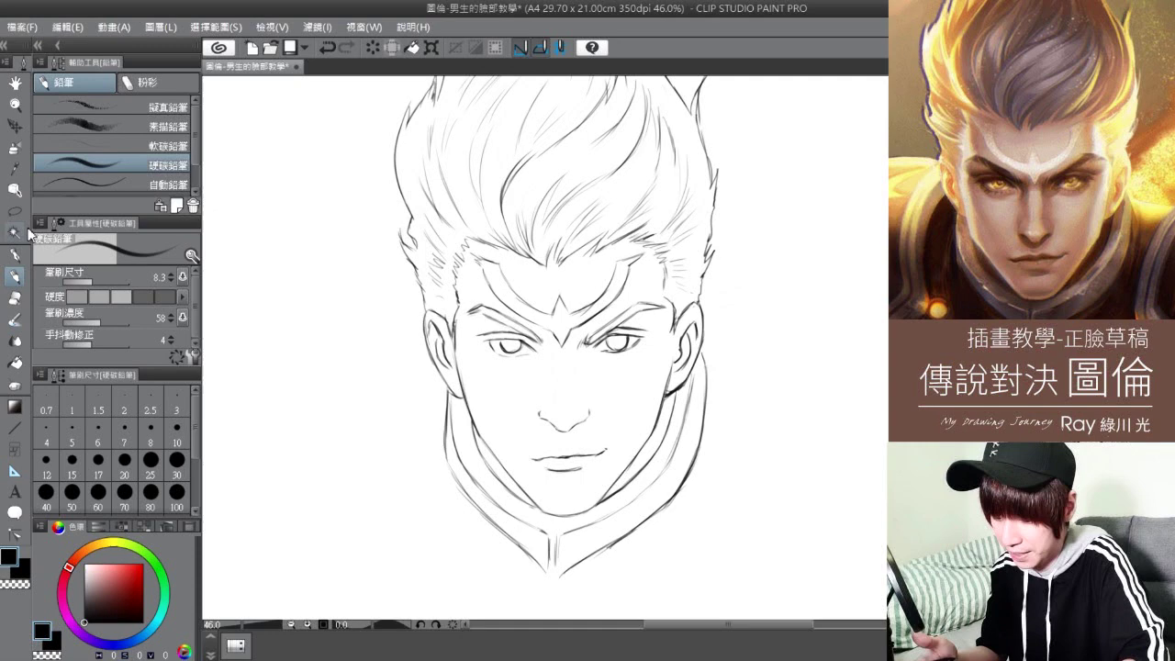
{"action": "left_click", "coordinate": [15, 298]}
{"action": "left_click_drag", "start_coordinate": [580, 313], "coordinate": [607, 288]}
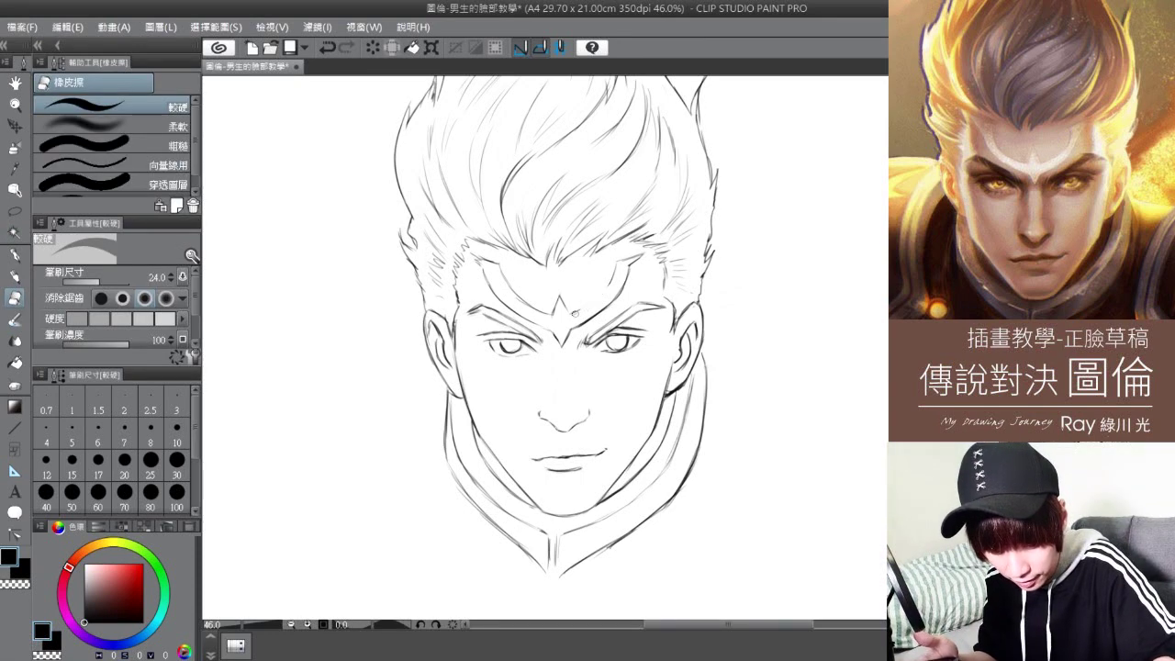
{"action": "left_click", "coordinate": [16, 276]}
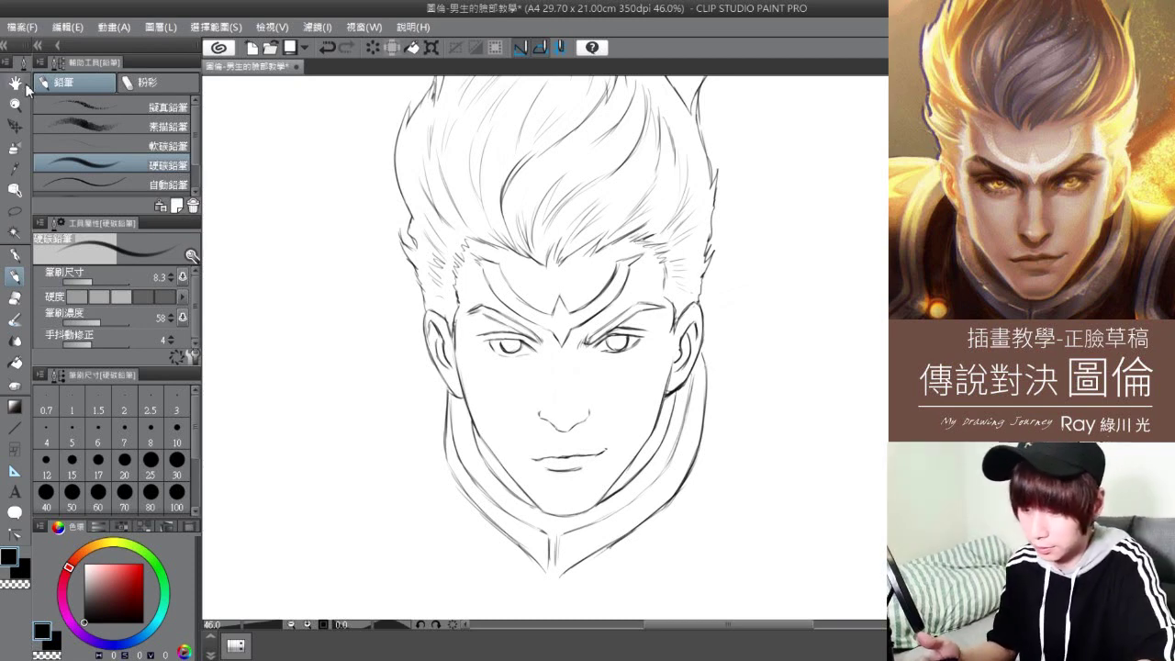
- Darken the left-hand eye's upper lid line from outer to inner corner, and define its outer corner and lower lid
{"action": "key", "text": "space"}
{"action": "left_click_drag", "start_coordinate": [797, 400], "coordinate": [762, 441]}
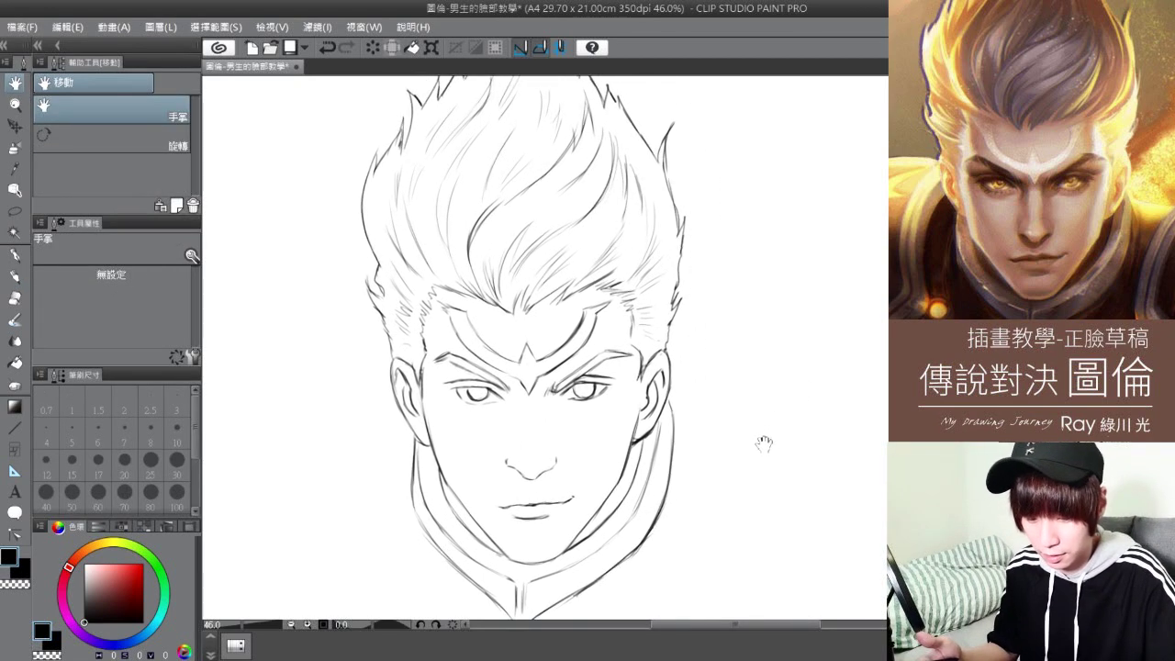
{"action": "left_click", "coordinate": [16, 104]}
{"action": "scroll", "coordinate": [704, 399], "scroll_direction": "down", "scroll_amount": 1}
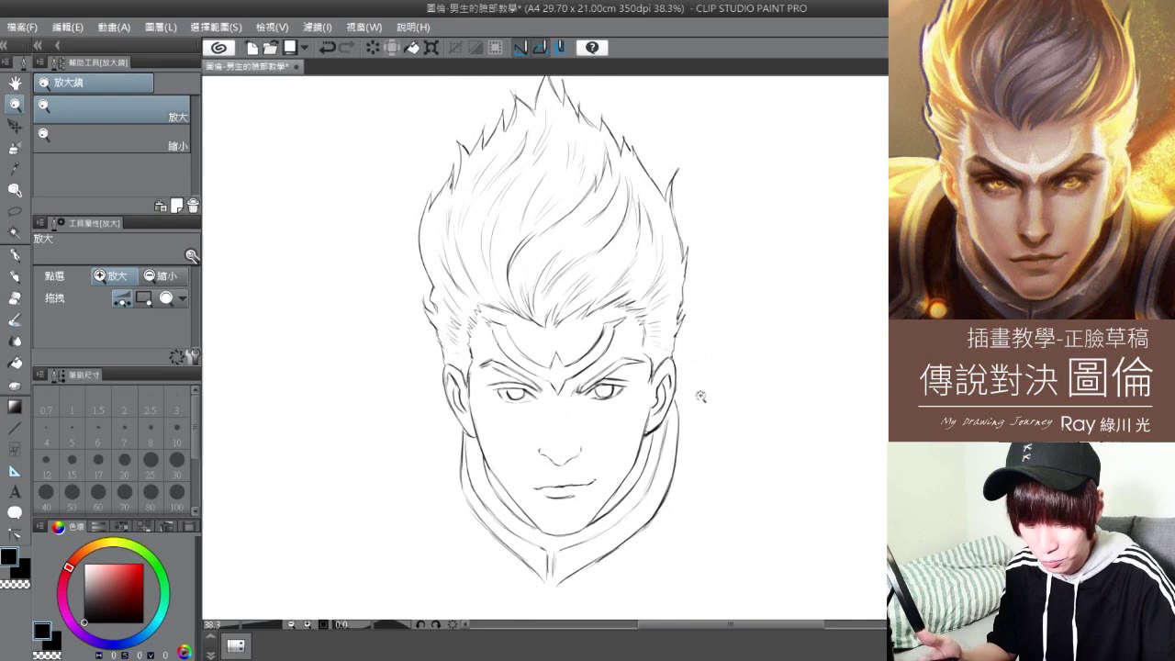
{"action": "left_click", "coordinate": [578, 428]}
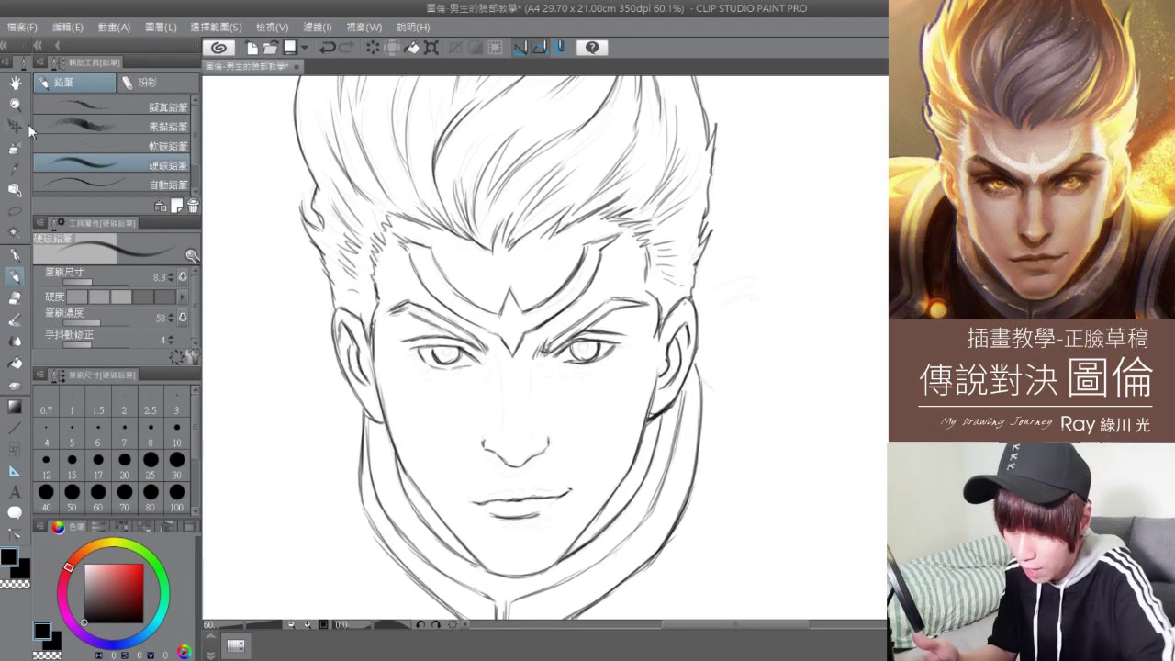
{"action": "left_click", "coordinate": [23, 108]}
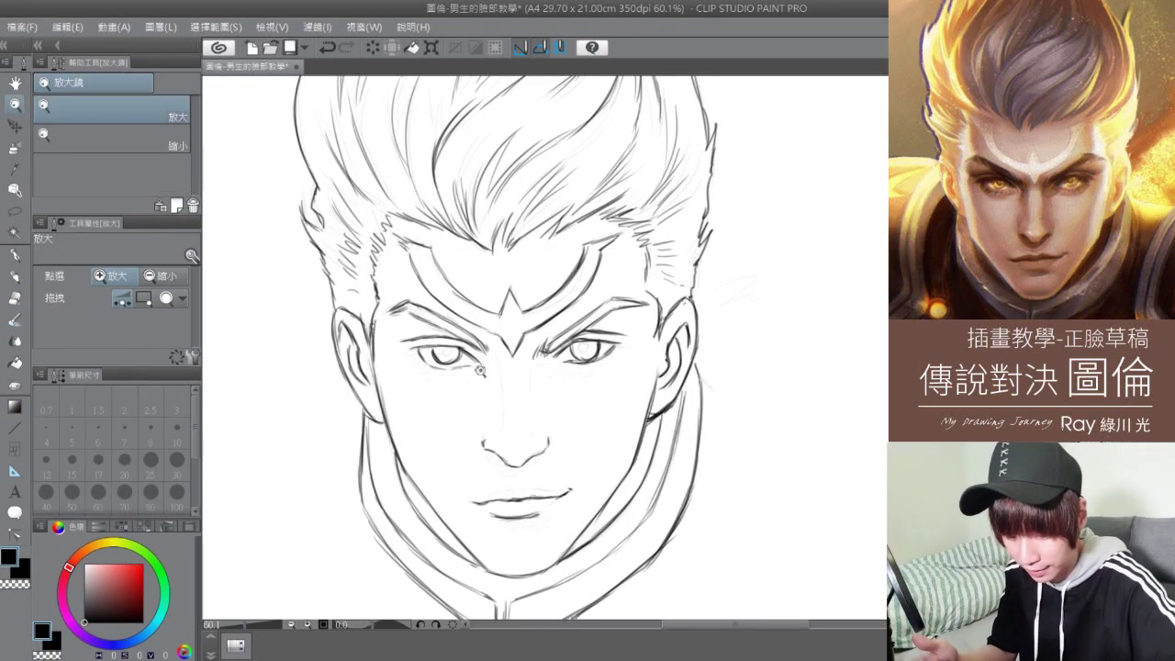
{"action": "scroll", "coordinate": [481, 371], "scroll_direction": "up", "scroll_amount": 2}
{"action": "key", "text": "p"}
{"action": "mouse_move", "coordinate": [395, 336]}
{"action": "left_mouse_down"}
{"action": "mouse_move", "coordinate": [447, 330]}
{"action": "mouse_move", "coordinate": [476, 362]}
{"action": "left_mouse_up"}
{"action": "left_click_drag", "start_coordinate": [424, 333], "coordinate": [369, 344]}
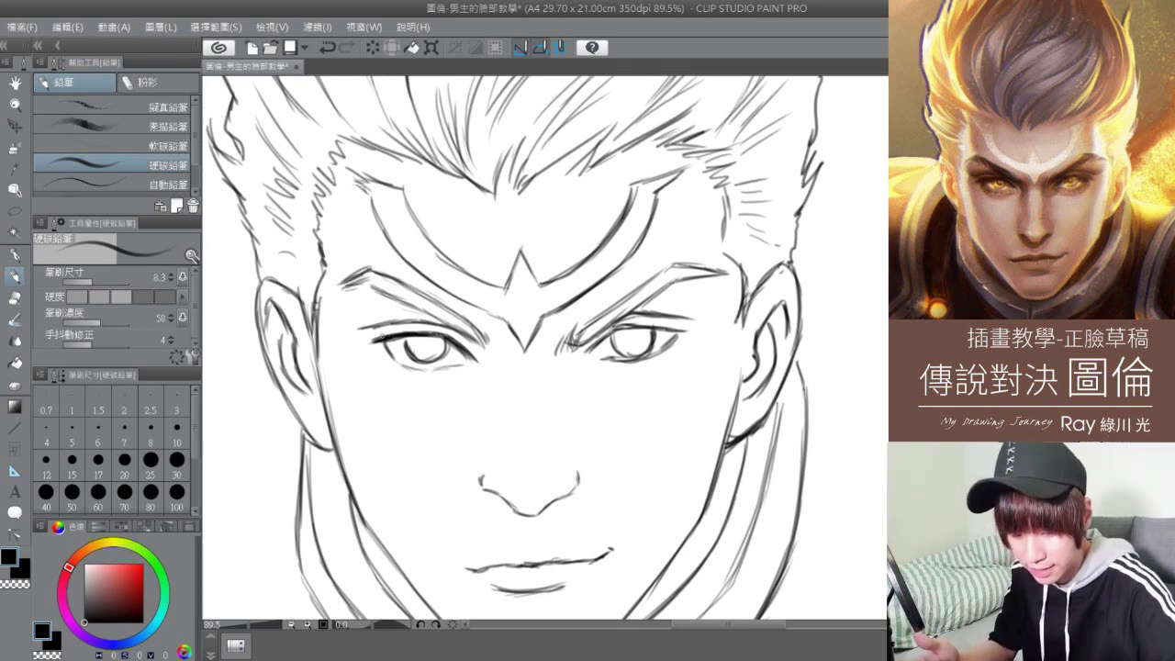
{"action": "mouse_move", "coordinate": [439, 332]}
{"action": "left_mouse_down"}
{"action": "mouse_move", "coordinate": [406, 331]}
{"action": "mouse_move", "coordinate": [454, 338]}
{"action": "mouse_move", "coordinate": [476, 362]}
{"action": "left_mouse_up"}
{"action": "mouse_move", "coordinate": [389, 337]}
{"action": "left_mouse_down"}
{"action": "mouse_move", "coordinate": [369, 345]}
{"action": "mouse_move", "coordinate": [397, 361]}
{"action": "left_mouse_up"}
{"action": "left_click_drag", "start_coordinate": [402, 366], "coordinate": [422, 373]}
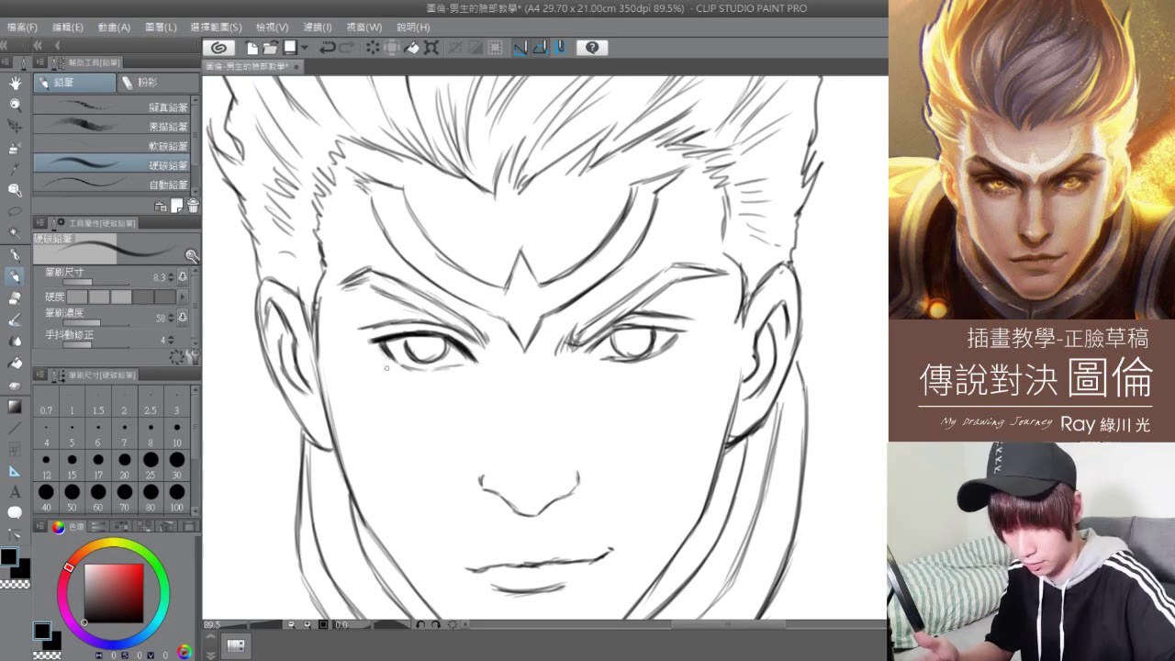
- Strengthen the left-hand eye's iris, draw and shade its pupil, and add short lashes at the outer lower corner
{"action": "mouse_move", "coordinate": [383, 348]}
{"action": "left_mouse_down"}
{"action": "mouse_move", "coordinate": [356, 339]}
{"action": "mouse_move", "coordinate": [426, 363]}
{"action": "mouse_move", "coordinate": [448, 342]}
{"action": "left_mouse_up"}
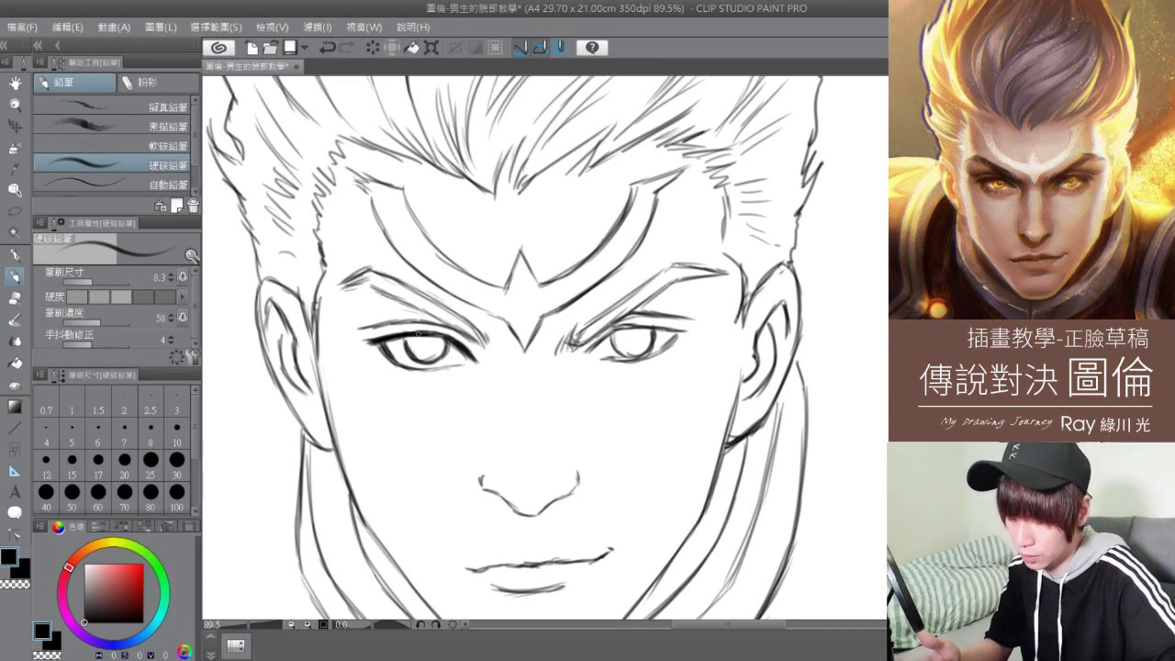
{"action": "left_click_drag", "start_coordinate": [423, 339], "coordinate": [436, 344]}
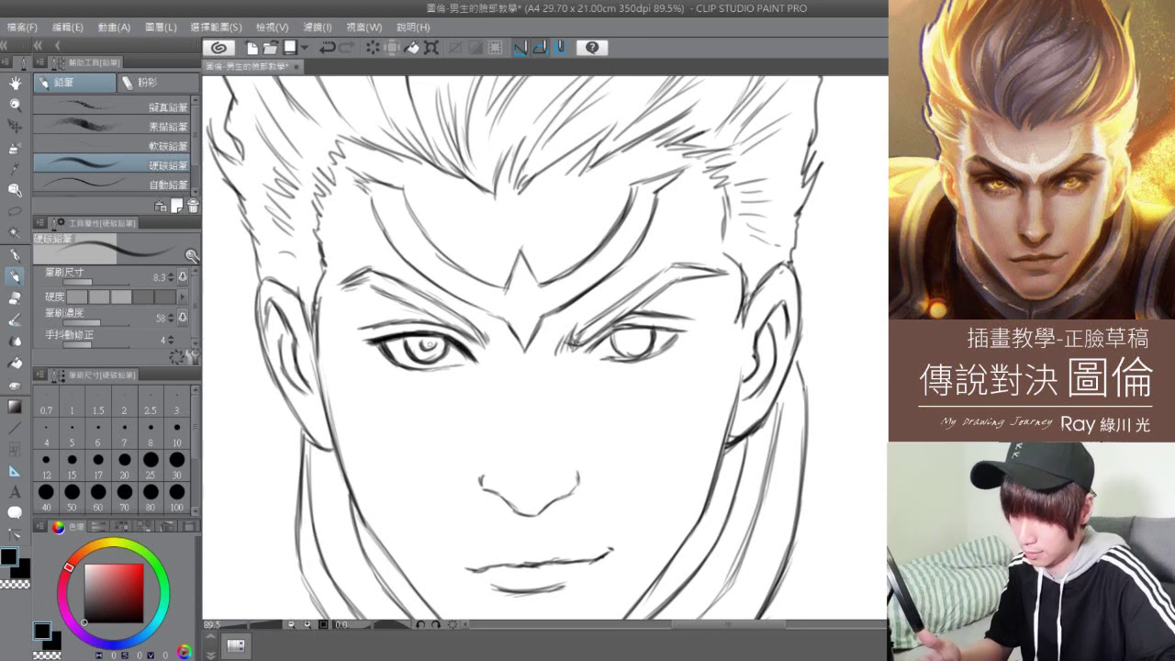
{"action": "mouse_move", "coordinate": [425, 344]}
{"action": "left_mouse_down"}
{"action": "mouse_move", "coordinate": [435, 347]}
{"action": "mouse_move", "coordinate": [381, 347]}
{"action": "mouse_move", "coordinate": [446, 338]}
{"action": "left_mouse_up"}
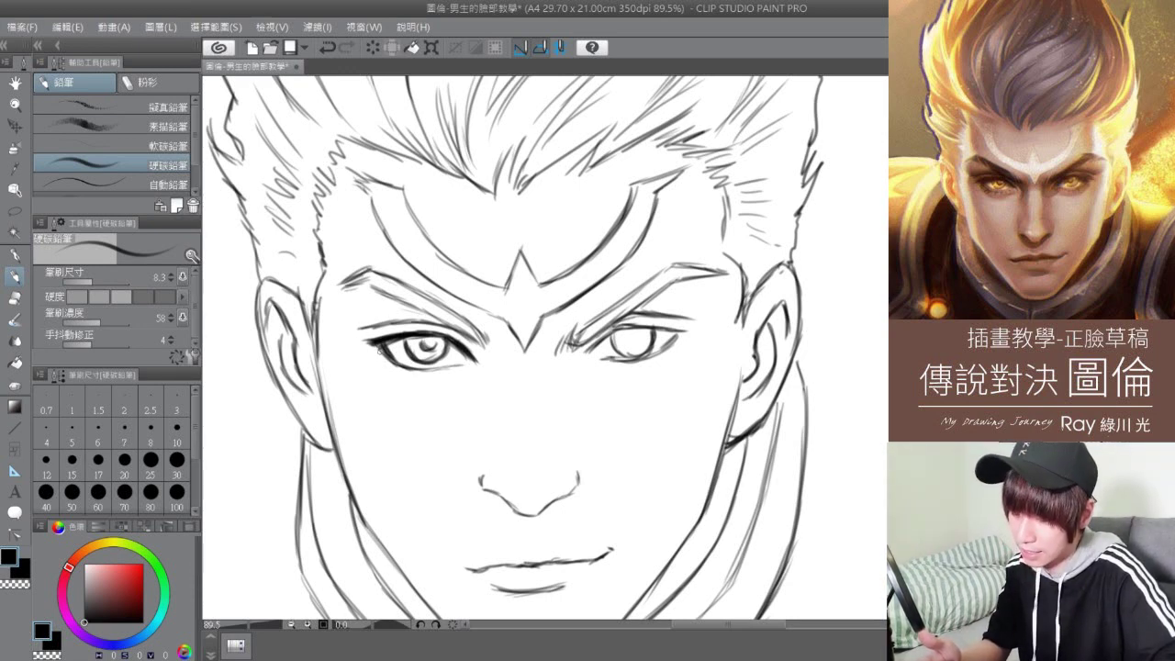
{"action": "mouse_move", "coordinate": [387, 340]}
{"action": "left_mouse_down"}
{"action": "mouse_move", "coordinate": [365, 351]}
{"action": "mouse_move", "coordinate": [383, 364]}
{"action": "left_mouse_up"}
{"action": "left_click_drag", "start_coordinate": [388, 368], "coordinate": [373, 360]}
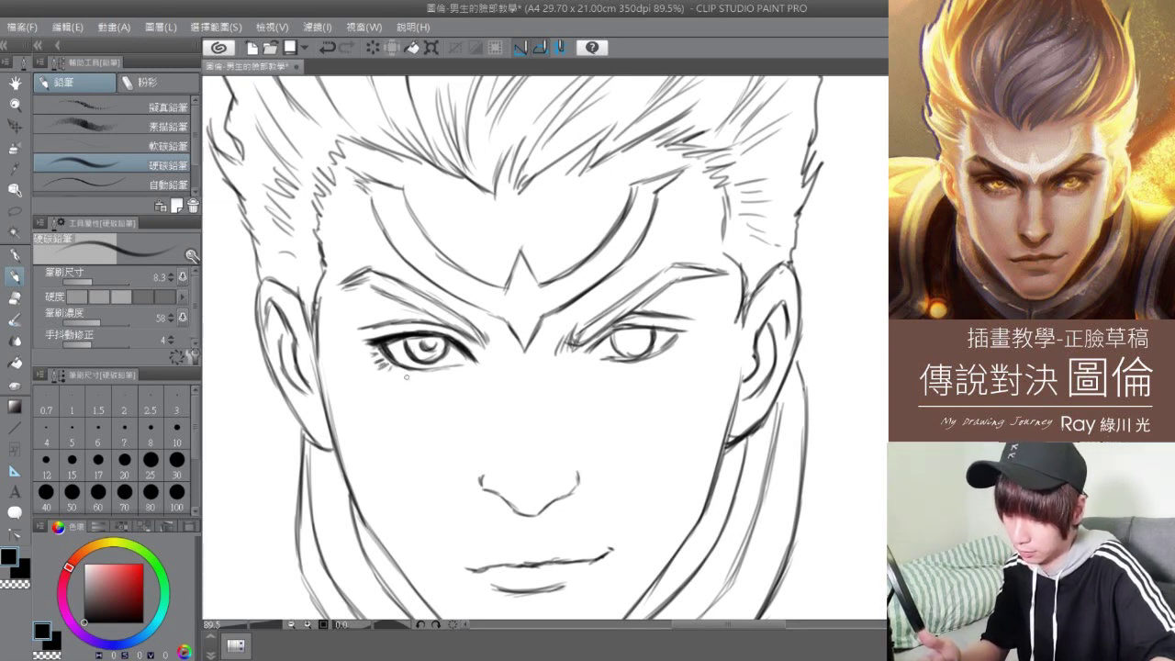
- Add short lashes along the left-hand eye's lower lid and darken the crease line above its upper lid
{"action": "left_click_drag", "start_coordinate": [395, 369], "coordinate": [409, 373]}
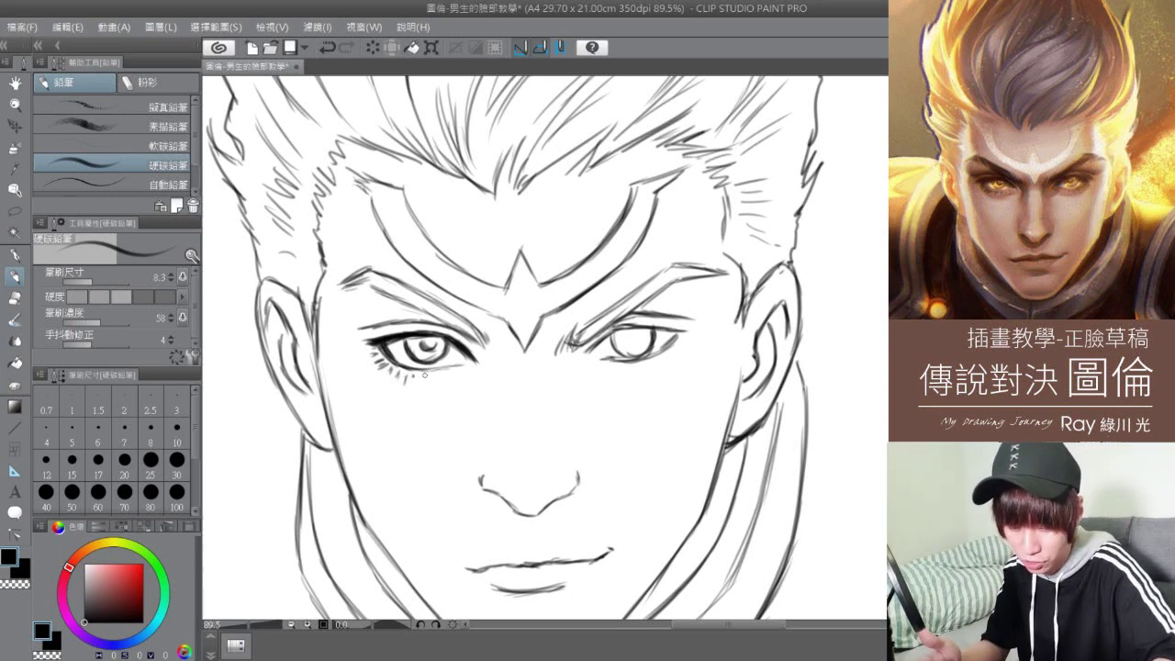
{"action": "left_click_drag", "start_coordinate": [424, 374], "coordinate": [425, 379]}
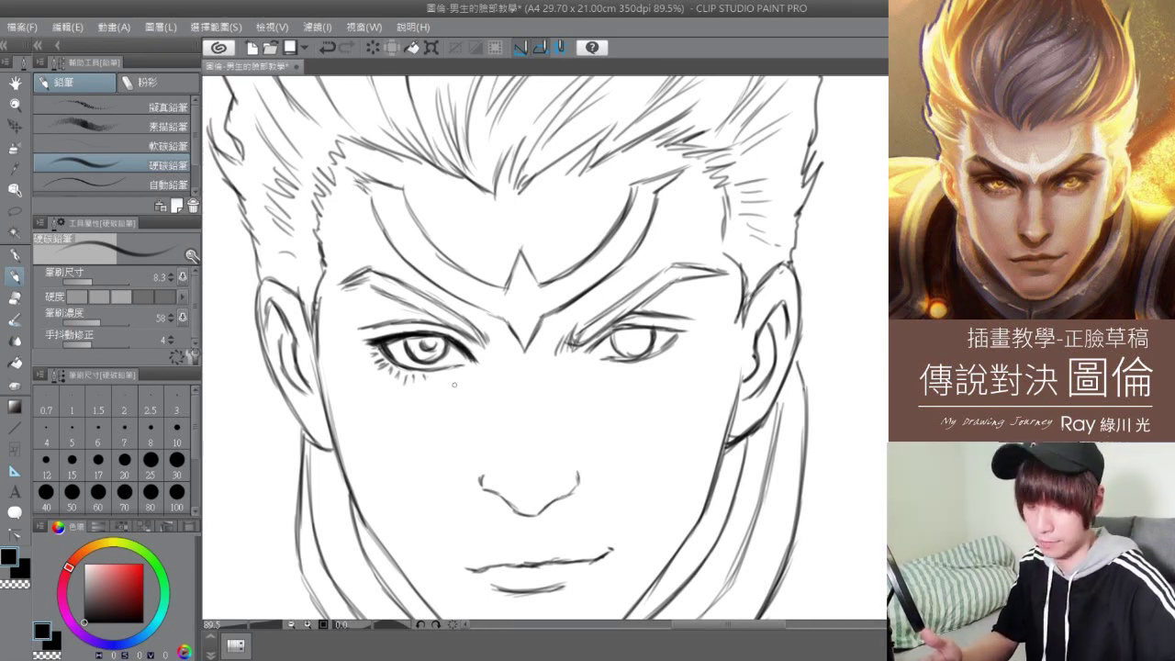
{"action": "left_click_drag", "start_coordinate": [431, 373], "coordinate": [432, 379]}
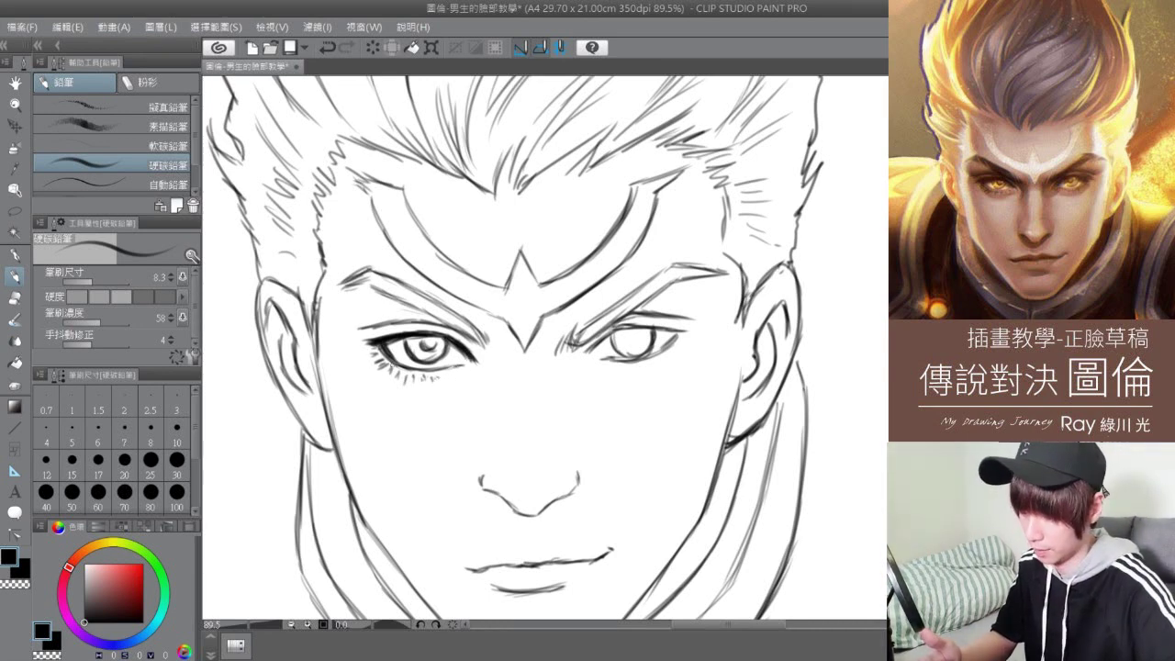
{"action": "left_click_drag", "start_coordinate": [383, 359], "coordinate": [379, 369]}
{"action": "mouse_move", "coordinate": [387, 365]}
{"action": "left_mouse_down"}
{"action": "mouse_move", "coordinate": [420, 378]}
{"action": "mouse_move", "coordinate": [404, 378]}
{"action": "left_mouse_up"}
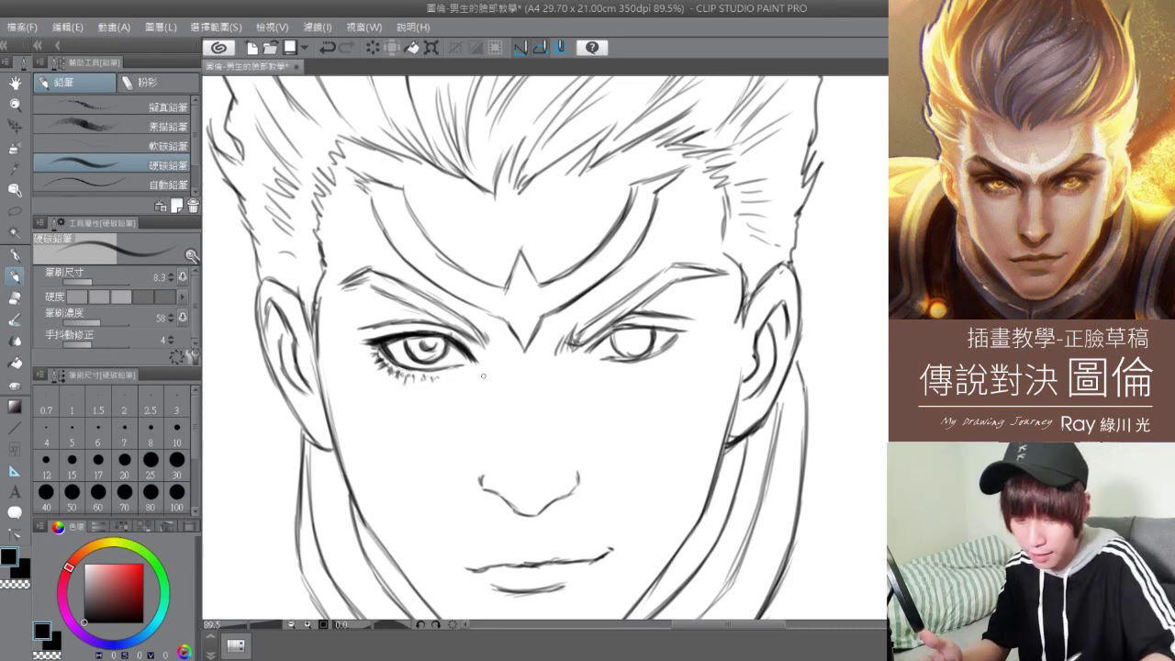
{"action": "mouse_move", "coordinate": [361, 329]}
{"action": "left_mouse_down"}
{"action": "mouse_move", "coordinate": [421, 322]}
{"action": "mouse_move", "coordinate": [477, 347]}
{"action": "left_mouse_up"}
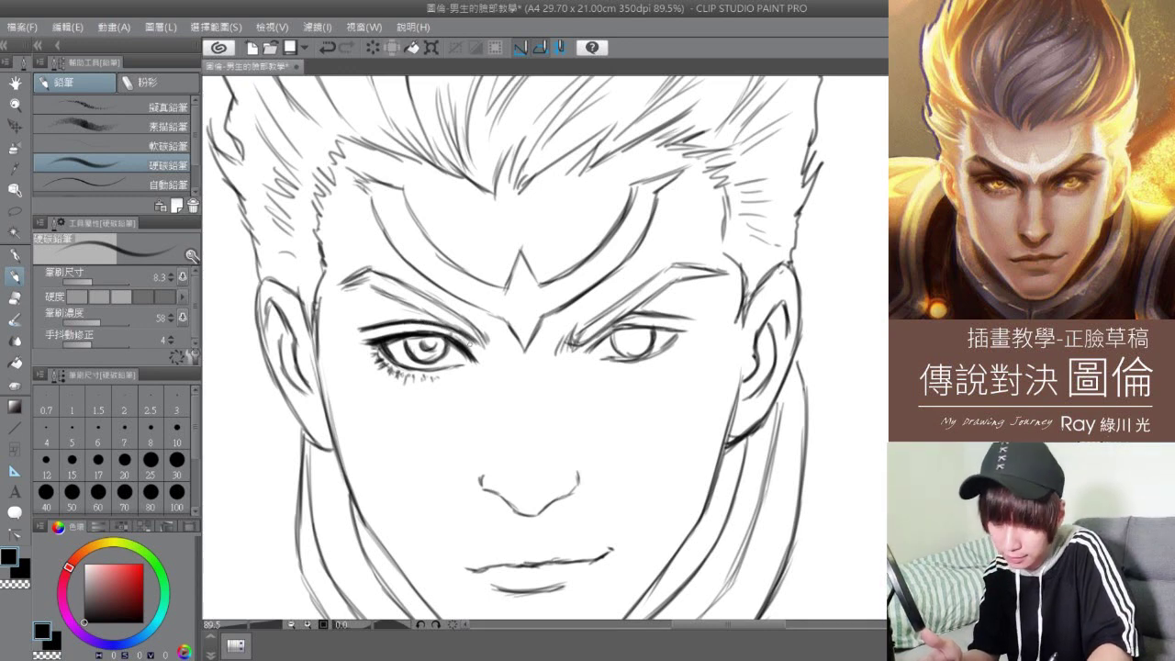
- Darken the right-hand eye's upper and lower lid lines and add short lashes at its outer corner
{"action": "left_click_drag", "start_coordinate": [616, 330], "coordinate": [595, 348]}
{"action": "mouse_move", "coordinate": [613, 331]}
{"action": "left_mouse_down"}
{"action": "mouse_move", "coordinate": [592, 348]}
{"action": "mouse_move", "coordinate": [639, 325]}
{"action": "mouse_move", "coordinate": [691, 322]}
{"action": "left_mouse_up"}
{"action": "mouse_move", "coordinate": [587, 349]}
{"action": "left_mouse_down"}
{"action": "mouse_move", "coordinate": [613, 328]}
{"action": "mouse_move", "coordinate": [692, 329]}
{"action": "mouse_move", "coordinate": [658, 355]}
{"action": "left_mouse_up"}
{"action": "mouse_move", "coordinate": [675, 335]}
{"action": "left_mouse_down"}
{"action": "mouse_move", "coordinate": [654, 357]}
{"action": "mouse_move", "coordinate": [658, 367]}
{"action": "mouse_move", "coordinate": [676, 357]}
{"action": "left_mouse_up"}
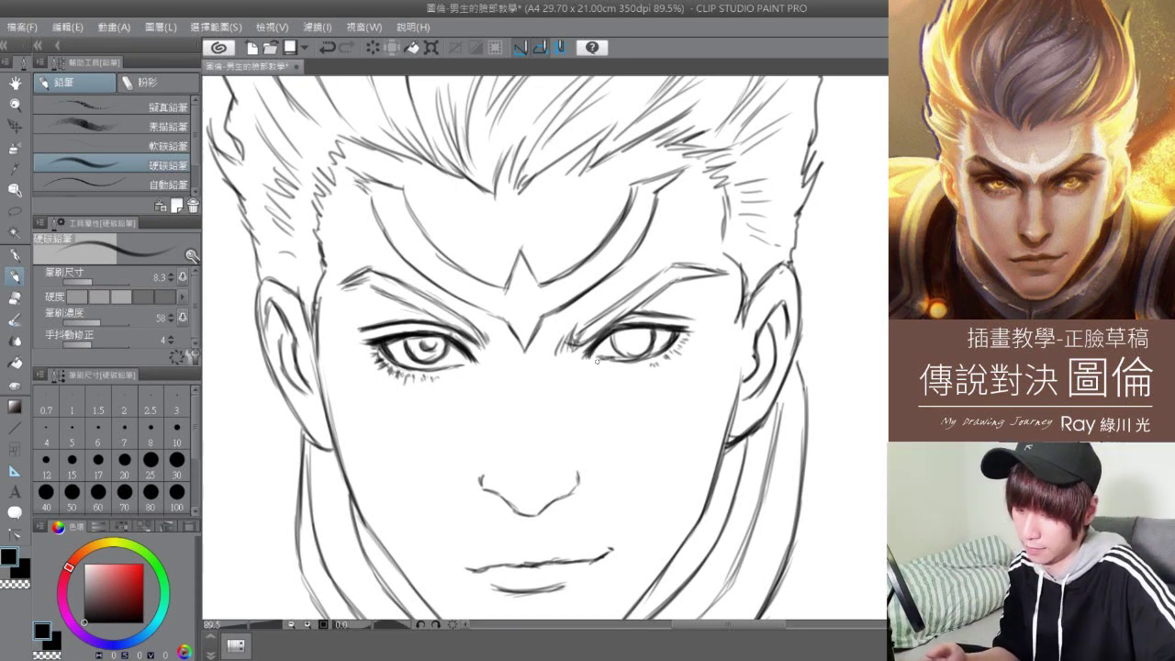
- Add short lashes along the right-hand eye's lower lid and thicken those near the outer corner
{"action": "left_click_drag", "start_coordinate": [651, 364], "coordinate": [656, 371]}
{"action": "left_click_drag", "start_coordinate": [660, 360], "coordinate": [666, 366]}
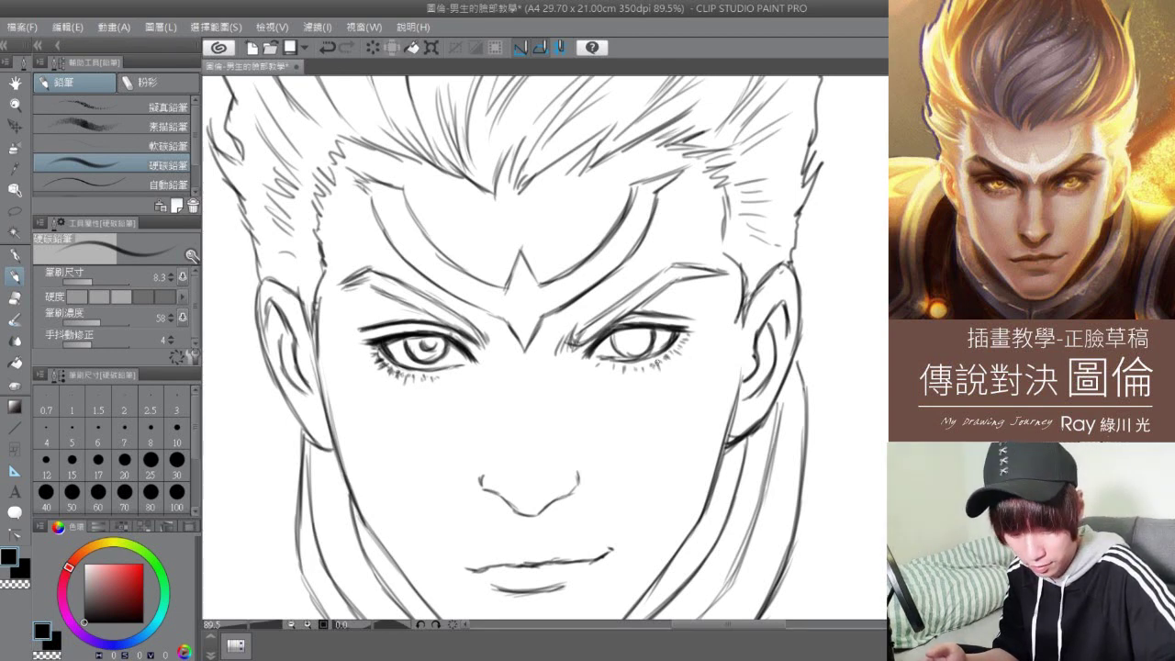
{"action": "left_click_drag", "start_coordinate": [682, 349], "coordinate": [693, 338]}
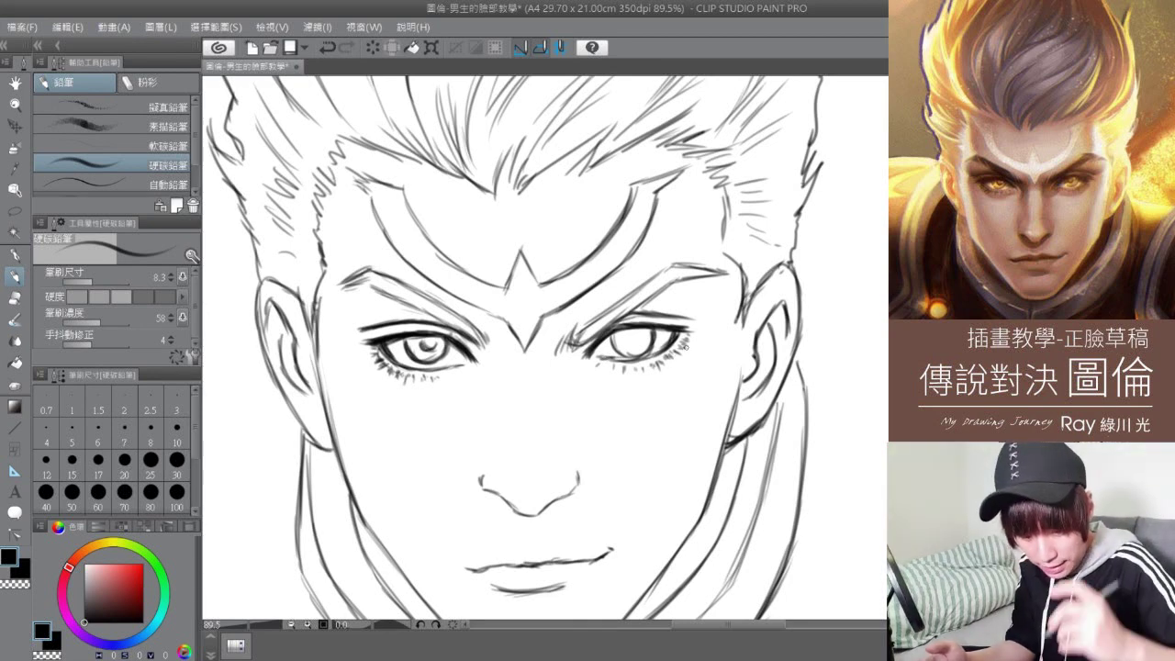
{"action": "left_click_drag", "start_coordinate": [668, 367], "coordinate": [687, 353]}
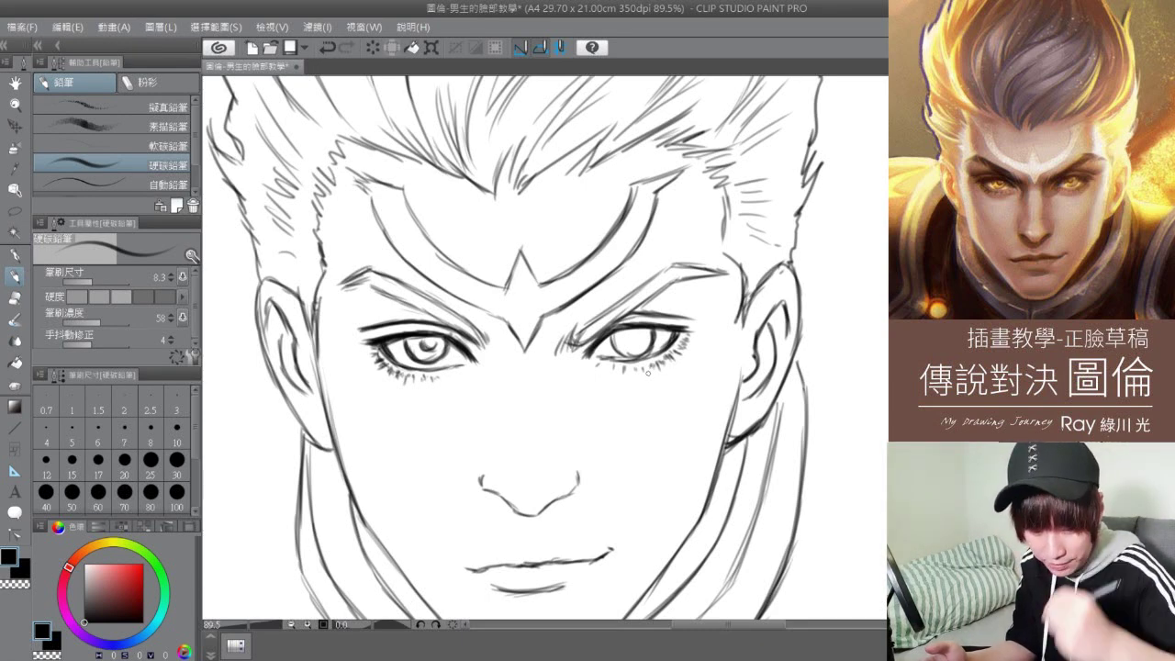
{"action": "left_click_drag", "start_coordinate": [607, 362], "coordinate": [603, 368]}
{"action": "left_click_drag", "start_coordinate": [679, 340], "coordinate": [685, 349]}
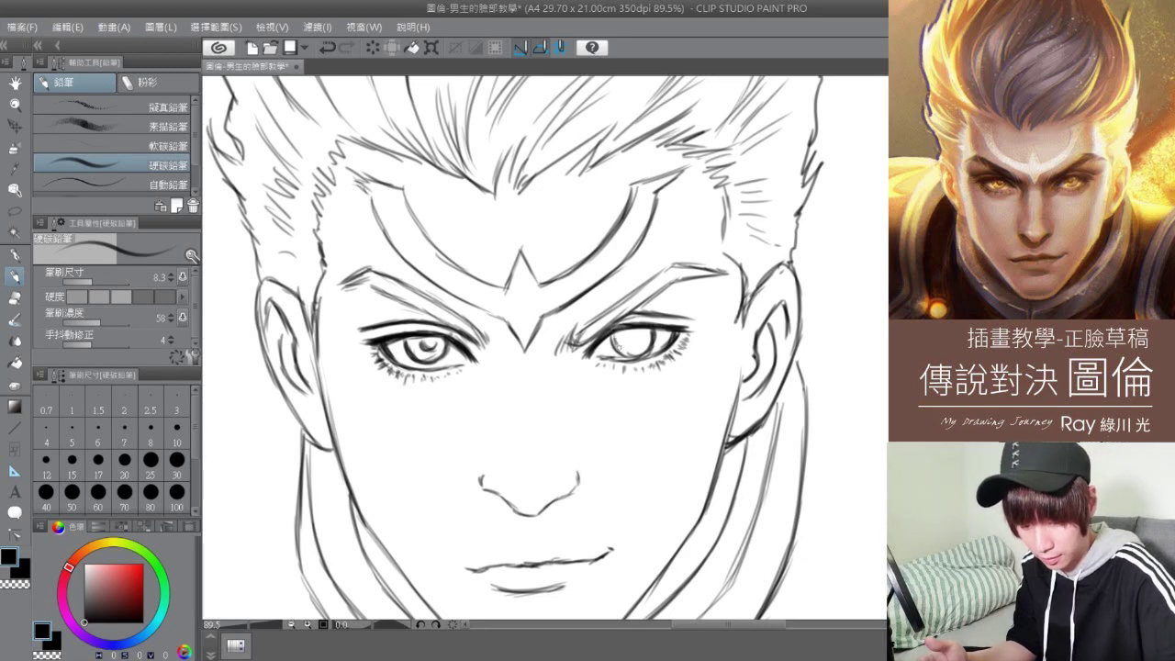
- Erase the lower part of the right-hand eye's iris outline with the hard eraser at size 19.8
{"action": "left_click", "coordinate": [17, 299]}
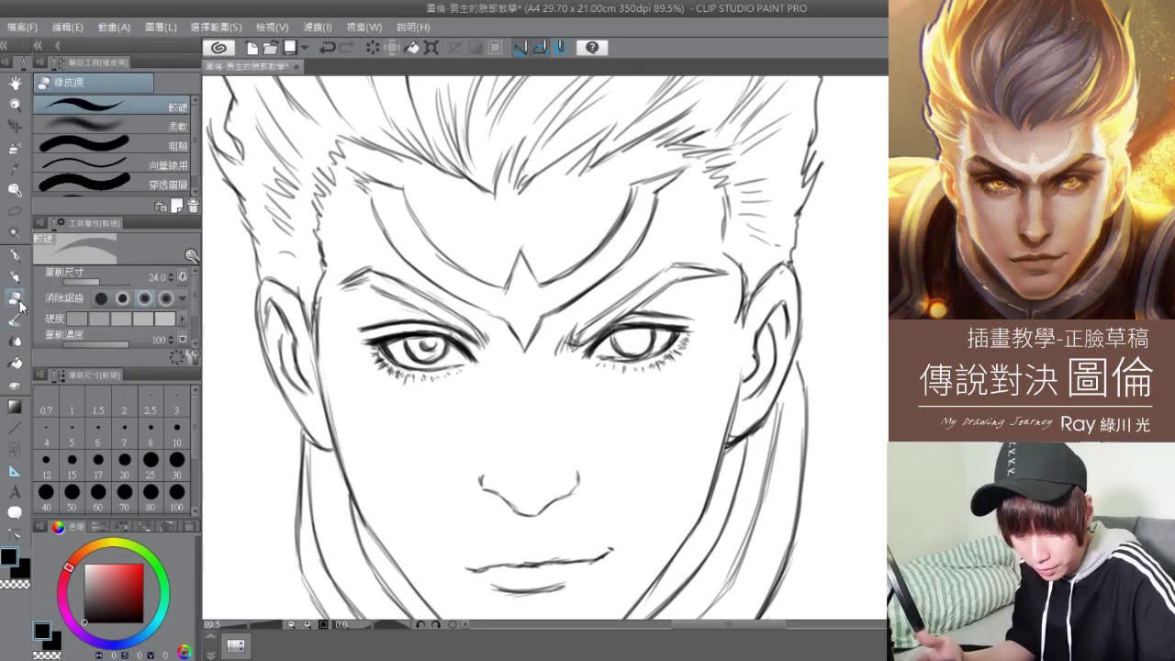
{"action": "left_click", "coordinate": [88, 281]}
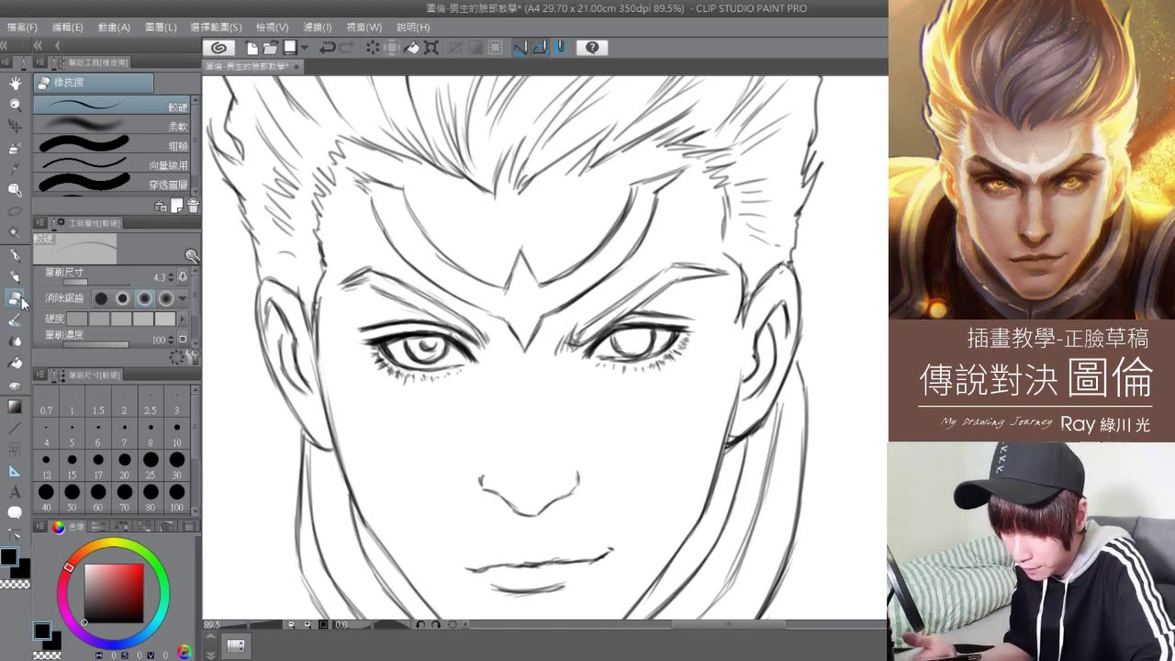
{"action": "left_click_drag", "start_coordinate": [89, 279], "coordinate": [98, 273]}
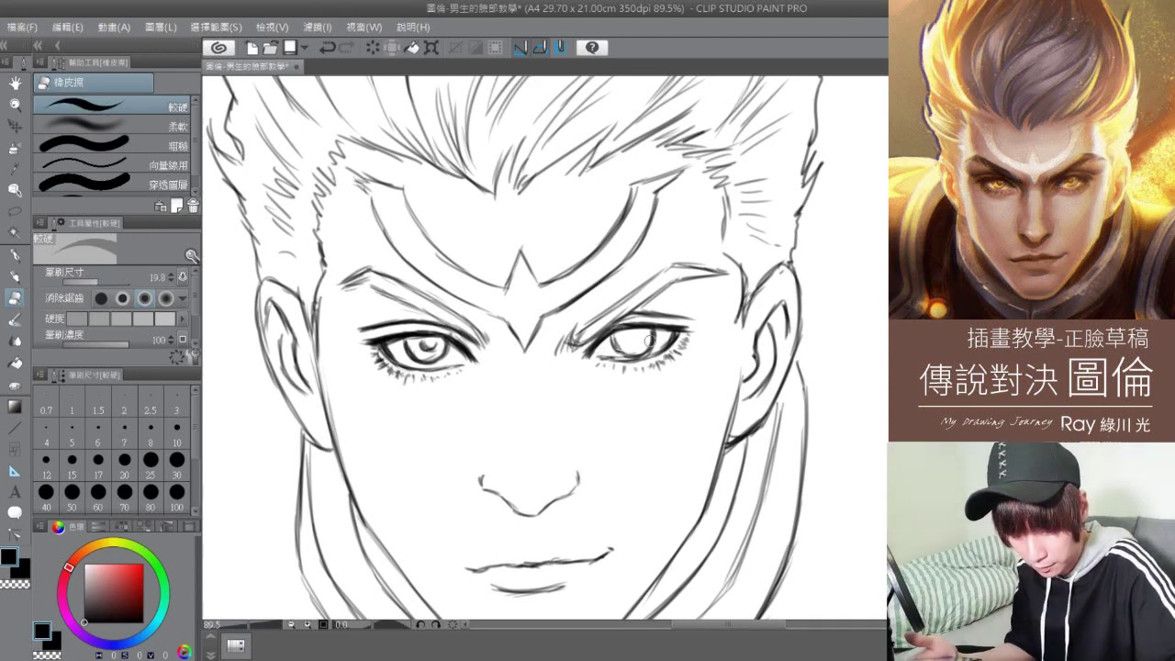
{"action": "mouse_move", "coordinate": [615, 345]}
{"action": "left_mouse_down"}
{"action": "mouse_move", "coordinate": [654, 344]}
{"action": "mouse_move", "coordinate": [607, 350]}
{"action": "mouse_move", "coordinate": [650, 345]}
{"action": "mouse_move", "coordinate": [621, 348]}
{"action": "left_mouse_up"}
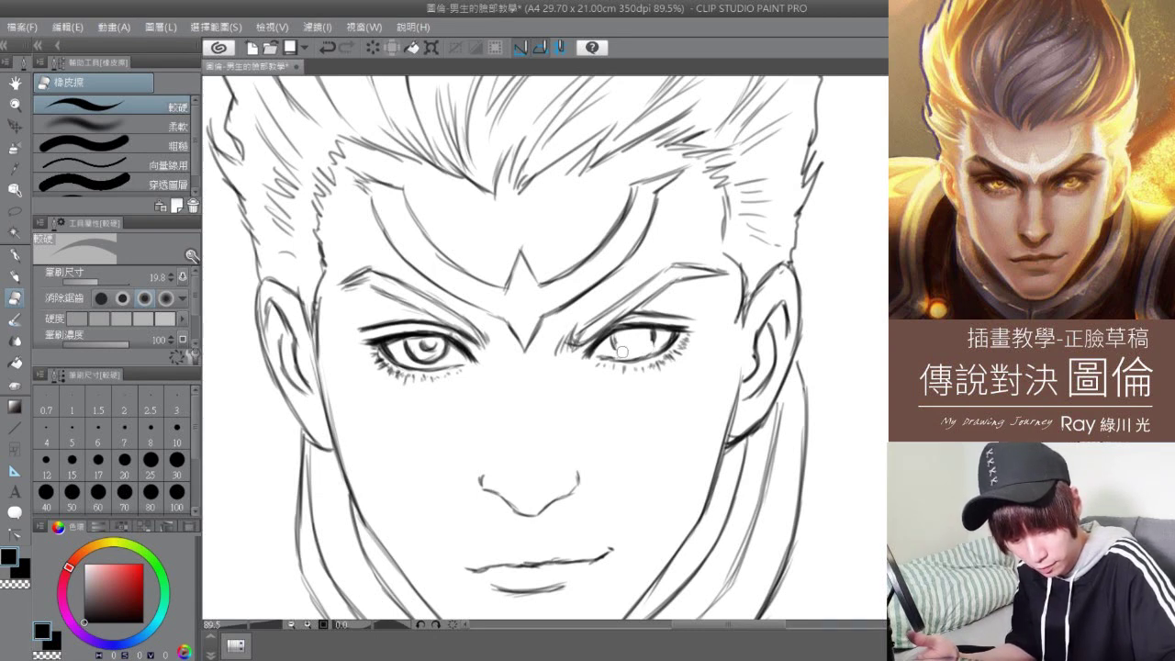
- Redraw the right-hand eye's iris with the hard pencil, then draw and shade its pupil
{"action": "left_click", "coordinate": [20, 275]}
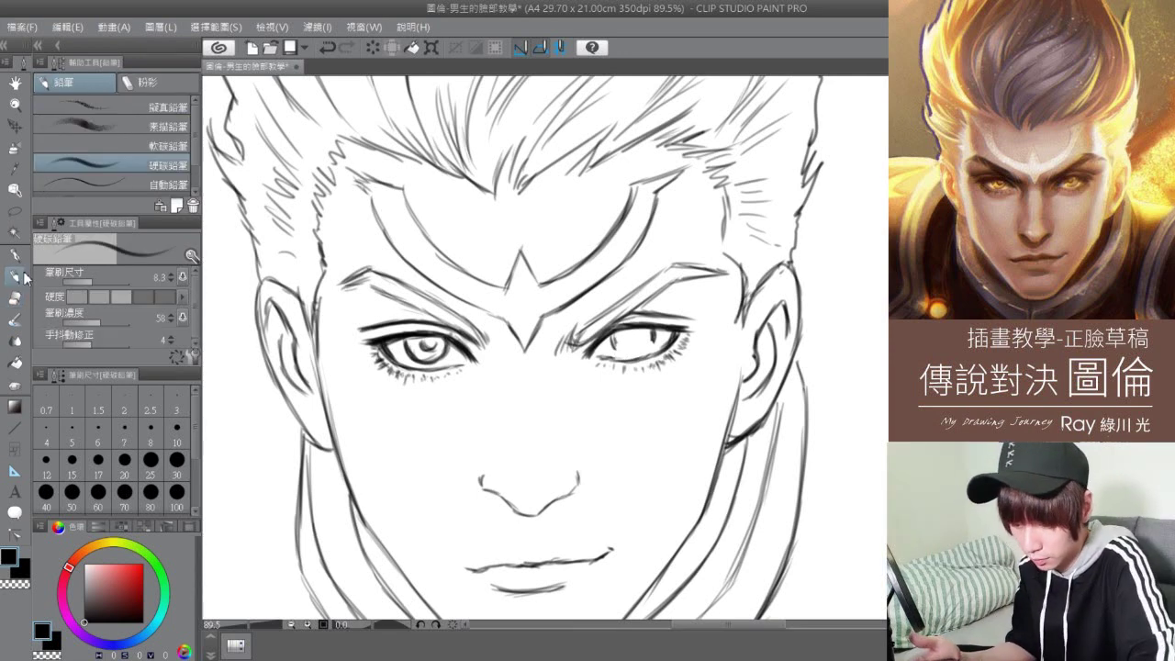
{"action": "mouse_move", "coordinate": [613, 338]}
{"action": "left_mouse_down"}
{"action": "mouse_move", "coordinate": [628, 357]}
{"action": "mouse_move", "coordinate": [646, 349]}
{"action": "left_mouse_up"}
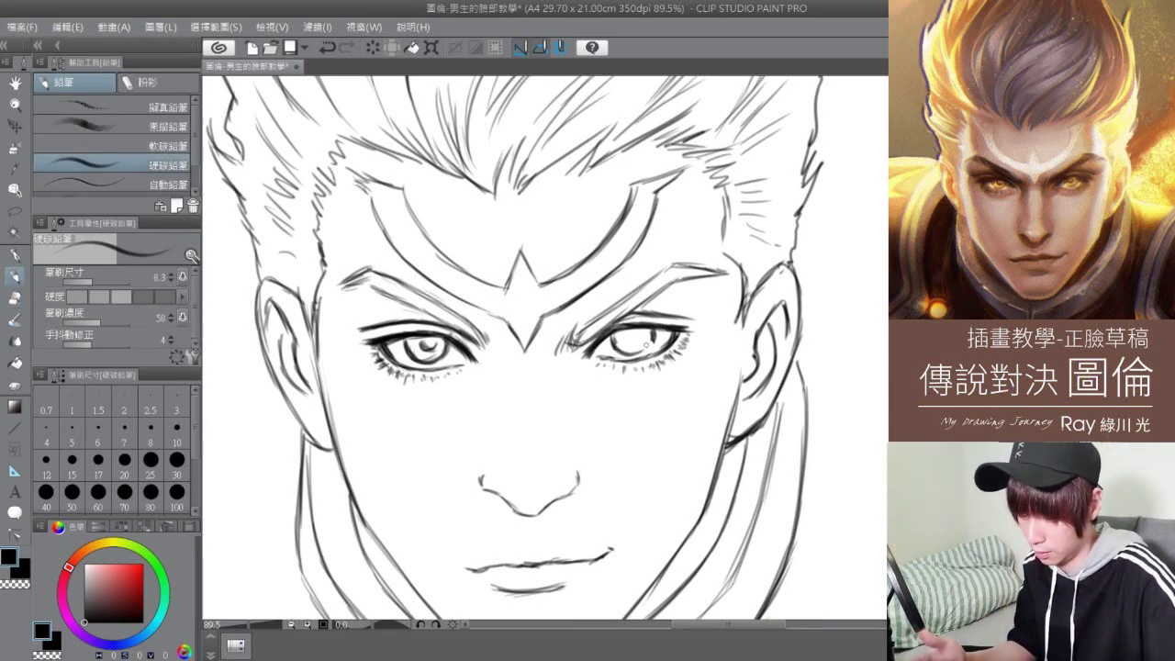
{"action": "left_click_drag", "start_coordinate": [653, 331], "coordinate": [643, 353]}
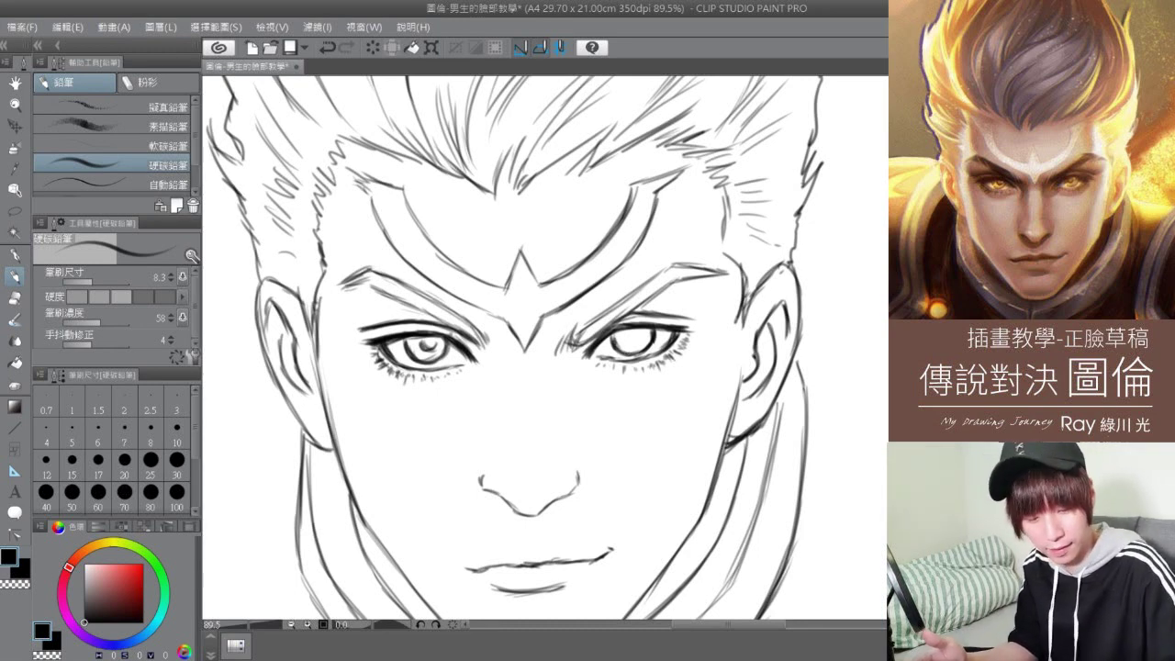
{"action": "mouse_move", "coordinate": [629, 353]}
{"action": "left_mouse_down"}
{"action": "mouse_move", "coordinate": [618, 340]}
{"action": "mouse_move", "coordinate": [638, 333]}
{"action": "left_mouse_up"}
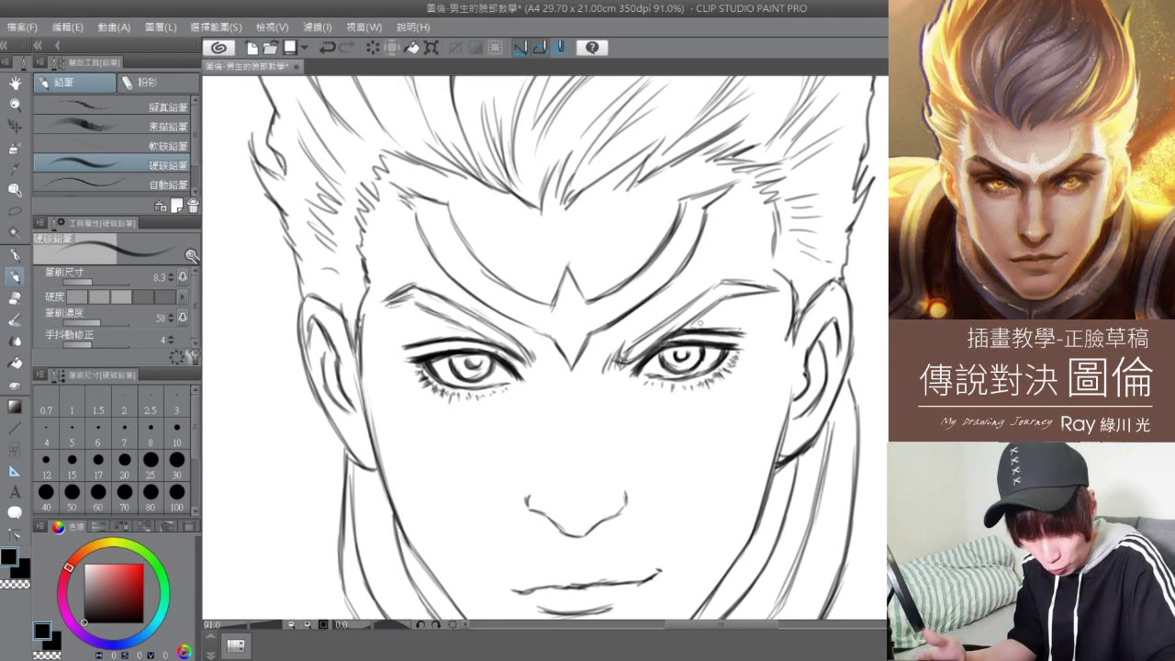
- Fill the right-hand eyebrow with slanted hatching that follows the hair growth from inner end to outer tip
{"action": "mouse_move", "coordinate": [630, 358]}
{"action": "left_mouse_down"}
{"action": "mouse_move", "coordinate": [731, 285]}
{"action": "mouse_move", "coordinate": [750, 295]}
{"action": "left_mouse_up"}
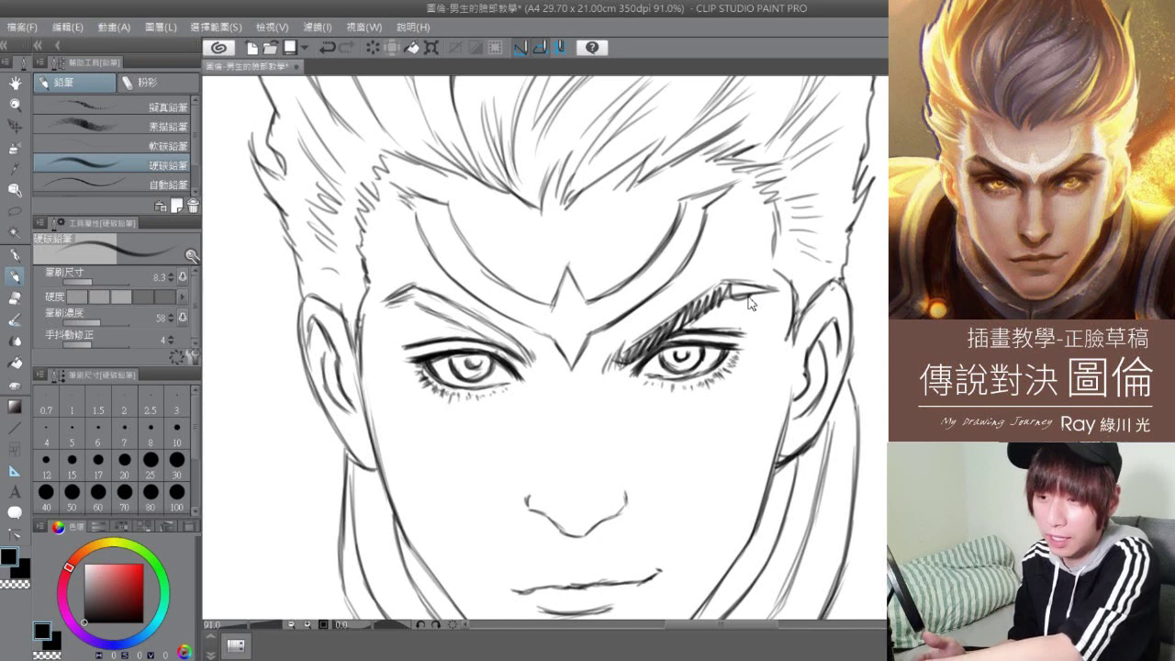
{"action": "key", "text": "ctrl+z"}
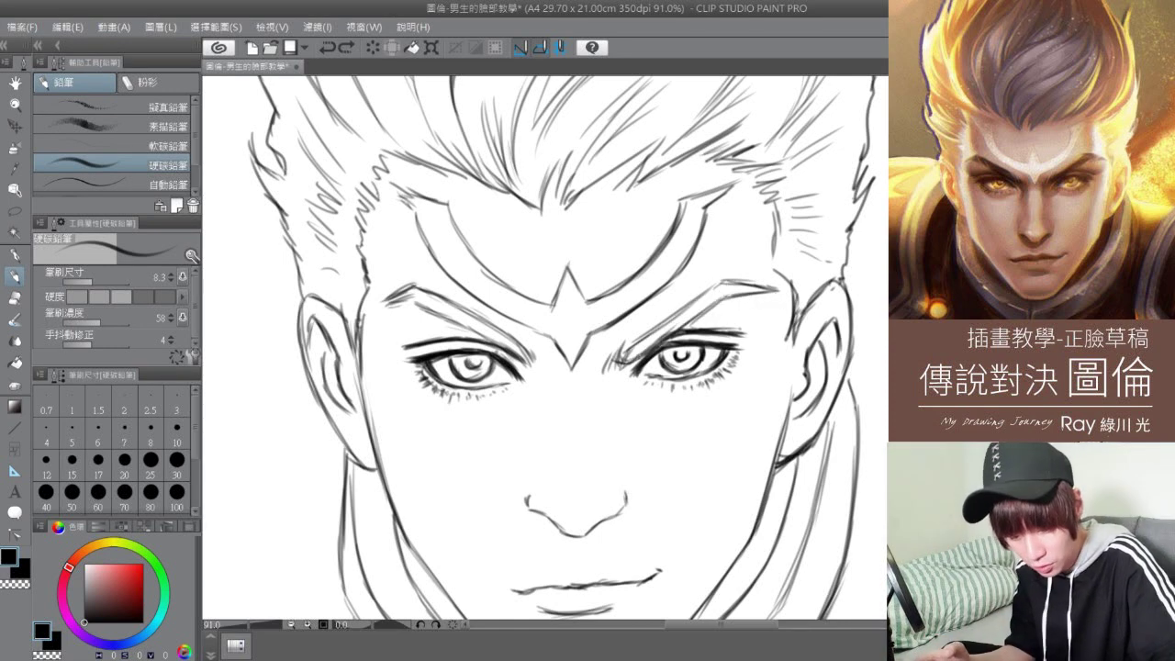
{"action": "mouse_move", "coordinate": [626, 366]}
{"action": "left_mouse_down"}
{"action": "mouse_move", "coordinate": [637, 340]}
{"action": "mouse_move", "coordinate": [718, 288]}
{"action": "left_mouse_up"}
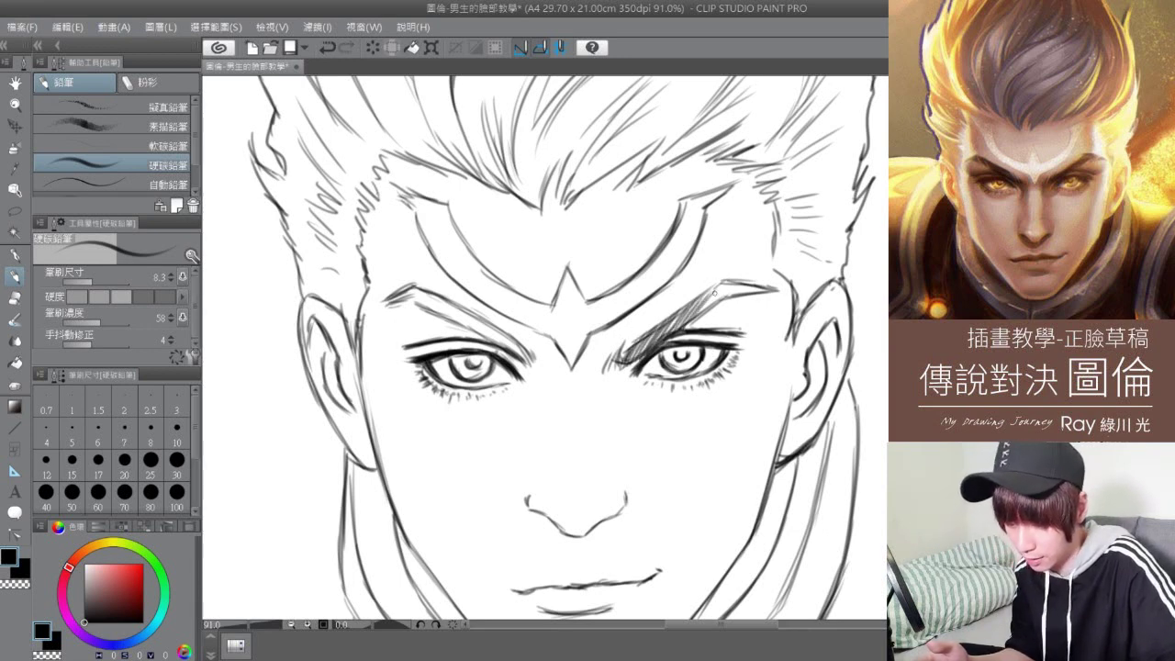
{"action": "left_click", "coordinate": [715, 299], "text": "alt"}
{"action": "left_click", "coordinate": [707, 309], "text": "alt"}
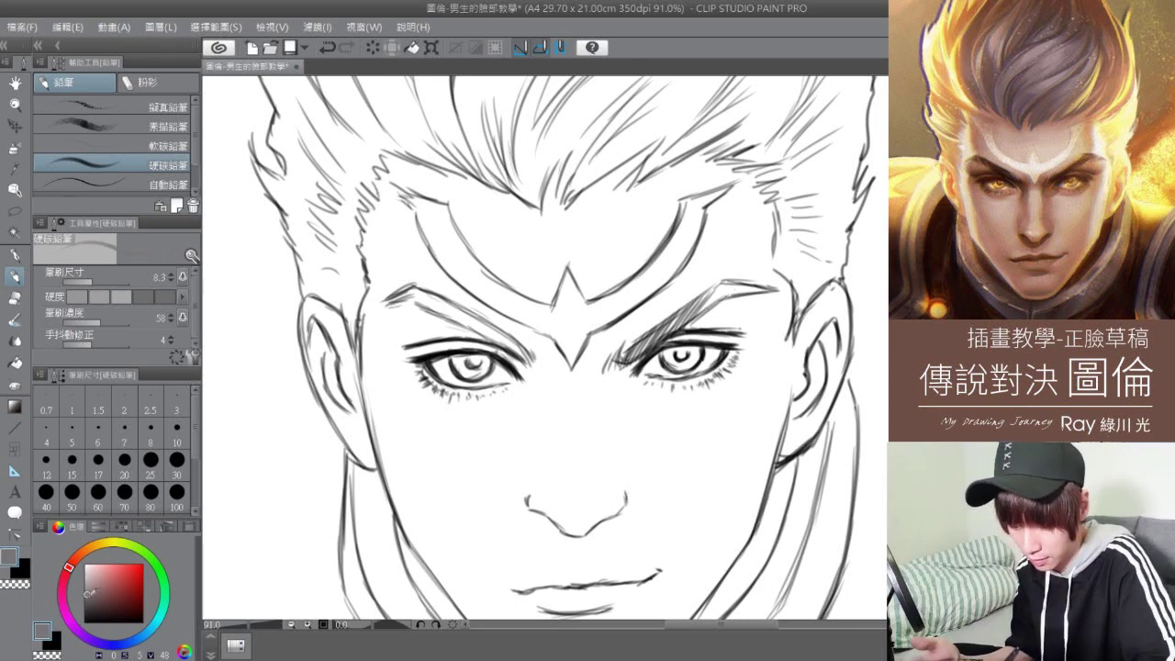
{"action": "mouse_move", "coordinate": [698, 316]}
{"action": "left_mouse_down"}
{"action": "mouse_move", "coordinate": [730, 285]}
{"action": "mouse_move", "coordinate": [690, 311]}
{"action": "mouse_move", "coordinate": [766, 282]}
{"action": "left_mouse_up"}
{"action": "mouse_move", "coordinate": [729, 301]}
{"action": "left_mouse_down"}
{"action": "mouse_move", "coordinate": [756, 287]}
{"action": "mouse_move", "coordinate": [742, 288]}
{"action": "left_mouse_up"}
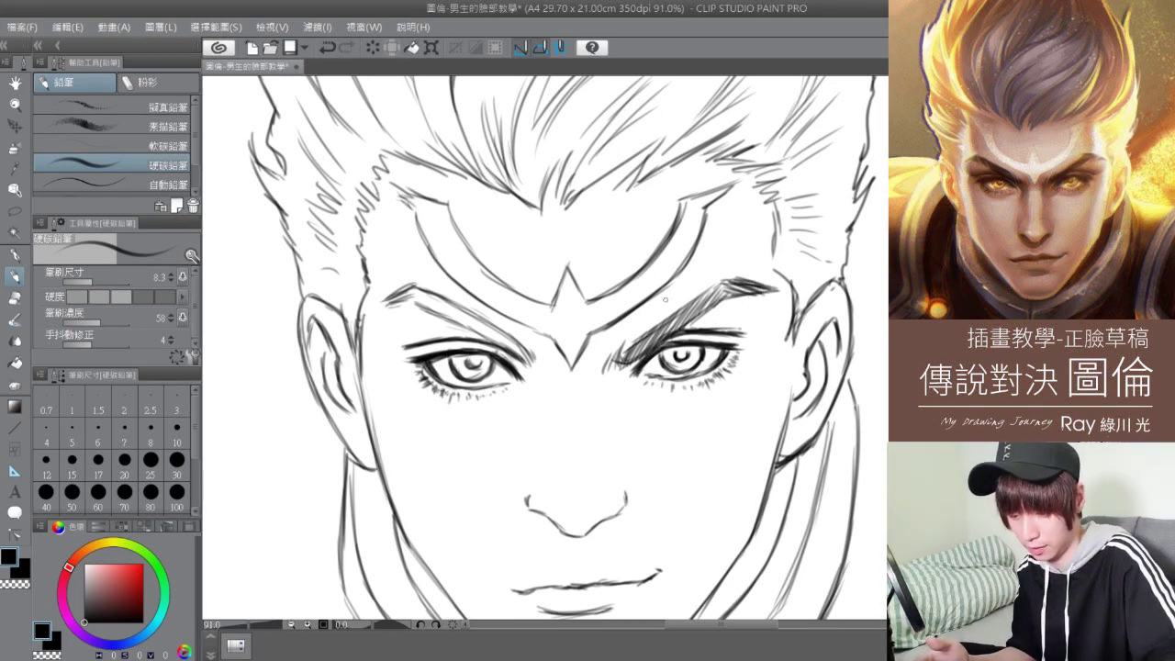
{"action": "left_click_drag", "start_coordinate": [685, 318], "coordinate": [733, 290]}
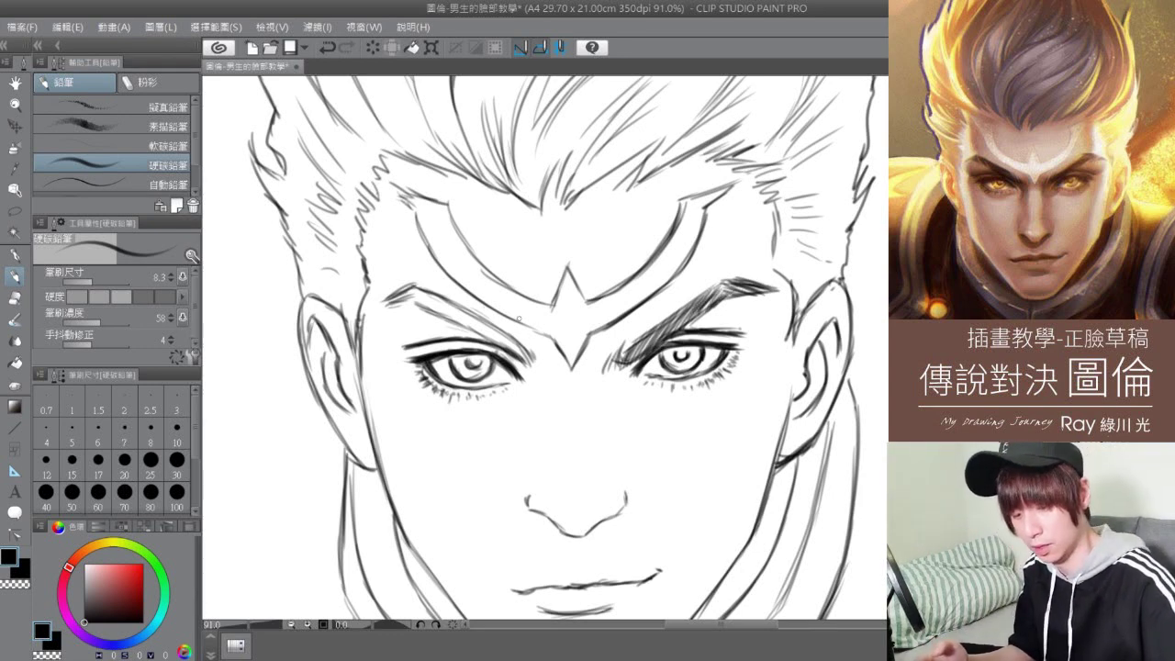
- Fill the left-hand eyebrow with slanted hatching from its outer tip to its inner end and deepen the middle
{"action": "mouse_move", "coordinate": [506, 341]}
{"action": "left_mouse_down"}
{"action": "mouse_move", "coordinate": [448, 303]}
{"action": "mouse_move", "coordinate": [428, 311]}
{"action": "mouse_move", "coordinate": [397, 287]}
{"action": "mouse_move", "coordinate": [399, 275]}
{"action": "mouse_move", "coordinate": [423, 297]}
{"action": "mouse_move", "coordinate": [382, 302]}
{"action": "mouse_move", "coordinate": [424, 302]}
{"action": "left_mouse_up"}
{"action": "mouse_move", "coordinate": [434, 302]}
{"action": "left_mouse_down"}
{"action": "mouse_move", "coordinate": [447, 319]}
{"action": "mouse_move", "coordinate": [434, 306]}
{"action": "left_mouse_up"}
{"action": "left_click_drag", "start_coordinate": [431, 292], "coordinate": [465, 325]}
{"action": "left_click_drag", "start_coordinate": [458, 308], "coordinate": [490, 339]}
{"action": "mouse_move", "coordinate": [480, 318]}
{"action": "left_mouse_down"}
{"action": "mouse_move", "coordinate": [498, 345]}
{"action": "mouse_move", "coordinate": [487, 323]}
{"action": "left_mouse_up"}
{"action": "left_click_drag", "start_coordinate": [514, 350], "coordinate": [498, 330]}
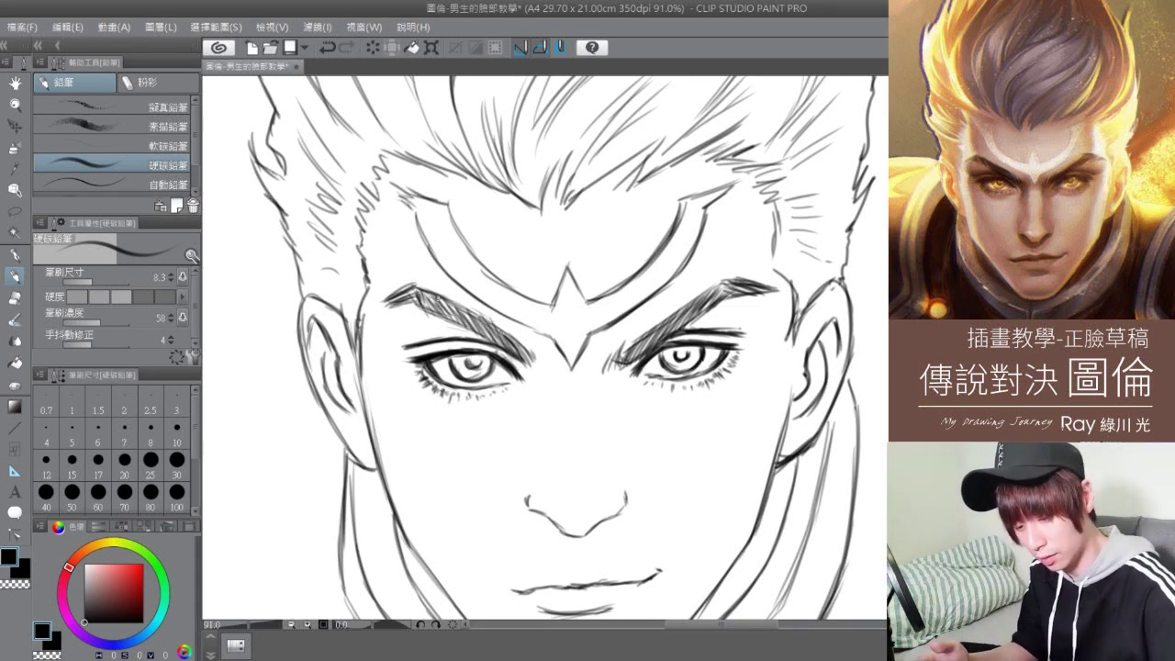
{"action": "left_click_drag", "start_coordinate": [467, 310], "coordinate": [508, 337]}
{"action": "mouse_move", "coordinate": [468, 312]}
{"action": "left_mouse_down"}
{"action": "mouse_move", "coordinate": [505, 334]}
{"action": "mouse_move", "coordinate": [469, 335]}
{"action": "left_mouse_up"}
{"action": "left_click_drag", "start_coordinate": [457, 320], "coordinate": [486, 334]}
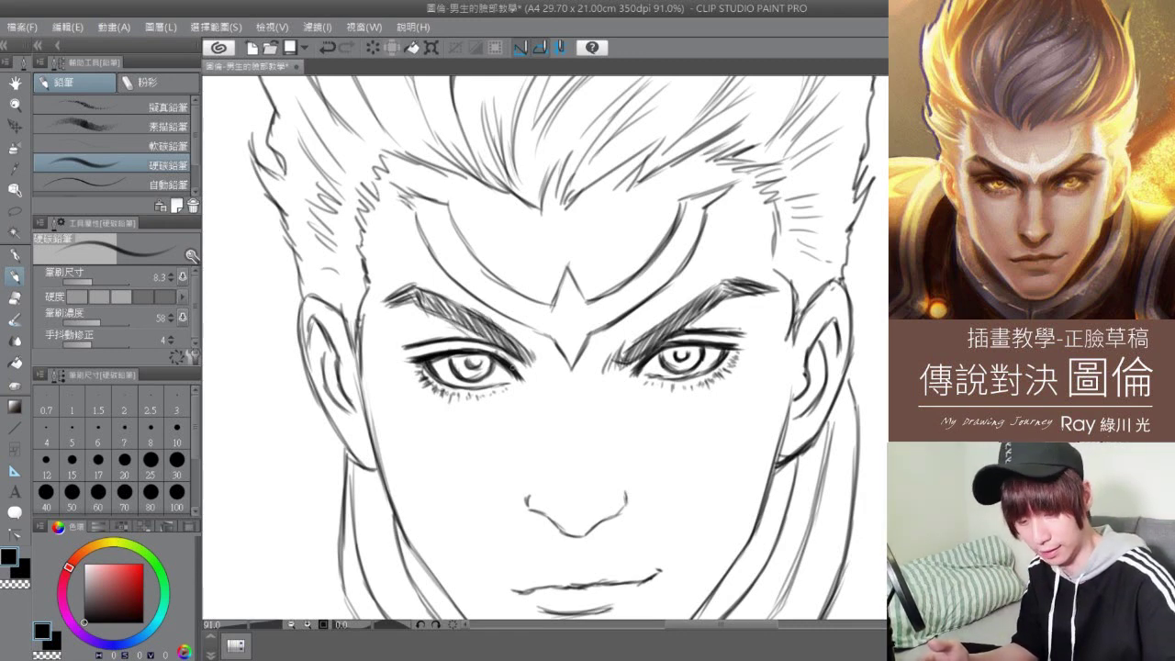
- Darken the inner ends of both eyebrows with extra short hatching strokes
{"action": "left_click_drag", "start_coordinate": [641, 343], "coordinate": [681, 313]}
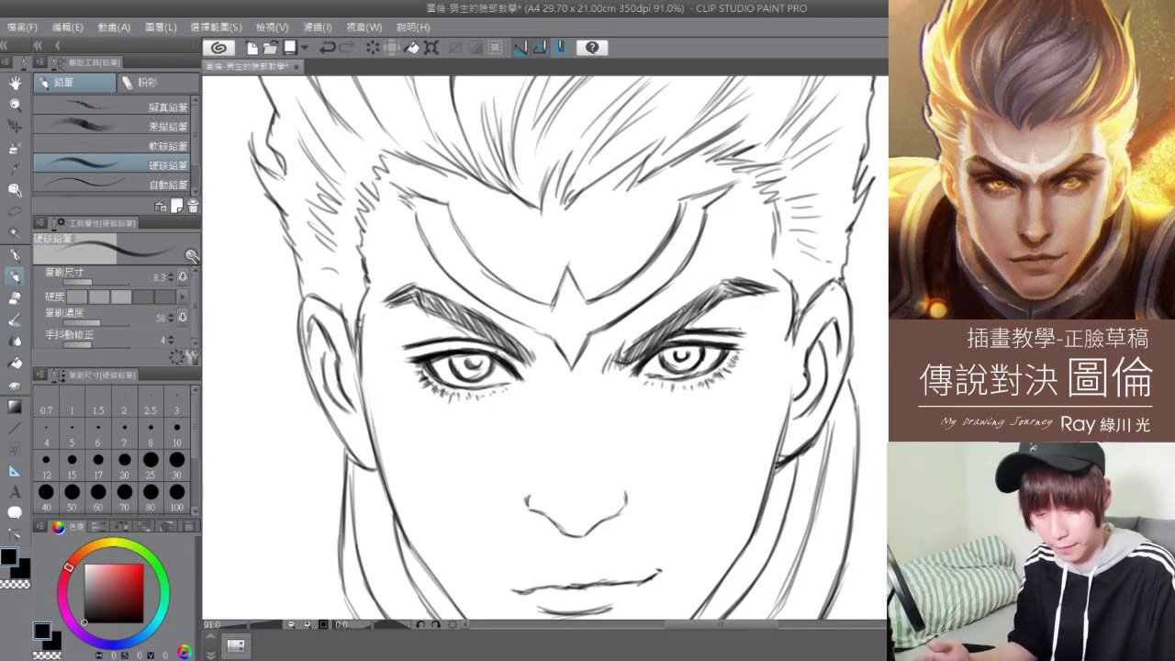
{"action": "left_click_drag", "start_coordinate": [516, 343], "coordinate": [528, 361]}
{"action": "left_click_drag", "start_coordinate": [520, 346], "coordinate": [536, 364]}
{"action": "left_click_drag", "start_coordinate": [512, 341], "coordinate": [522, 359]}
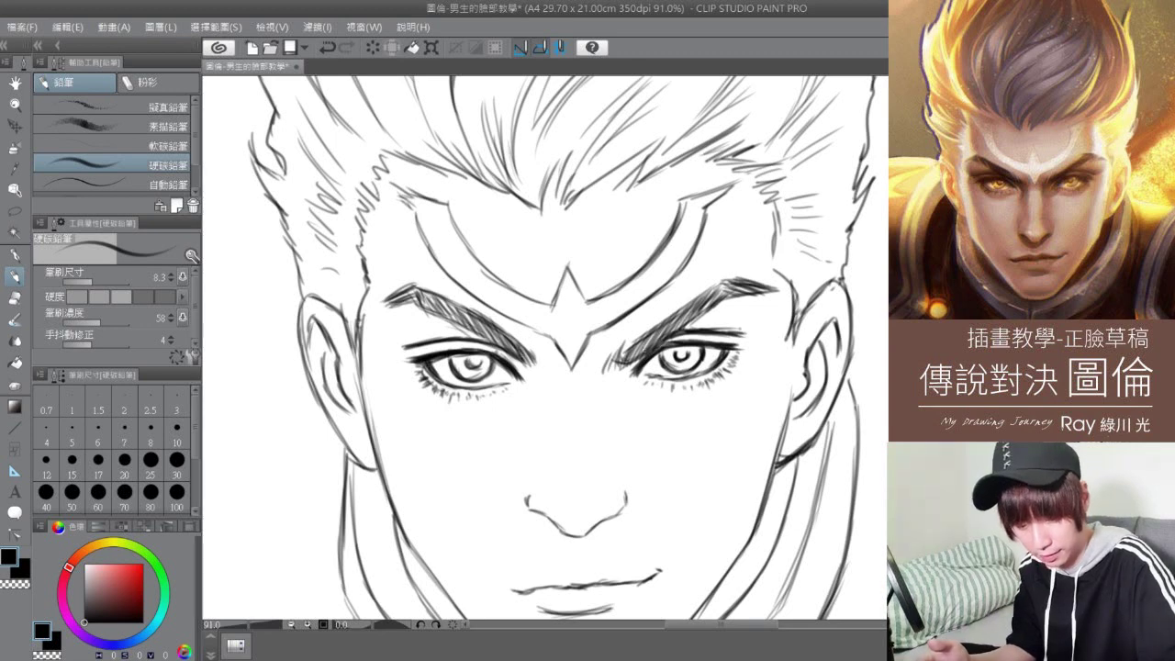
{"action": "left_click_drag", "start_coordinate": [631, 345], "coordinate": [618, 369]}
{"action": "left_click_drag", "start_coordinate": [674, 320], "coordinate": [637, 358]}
{"action": "left_click_drag", "start_coordinate": [631, 338], "coordinate": [608, 369]}
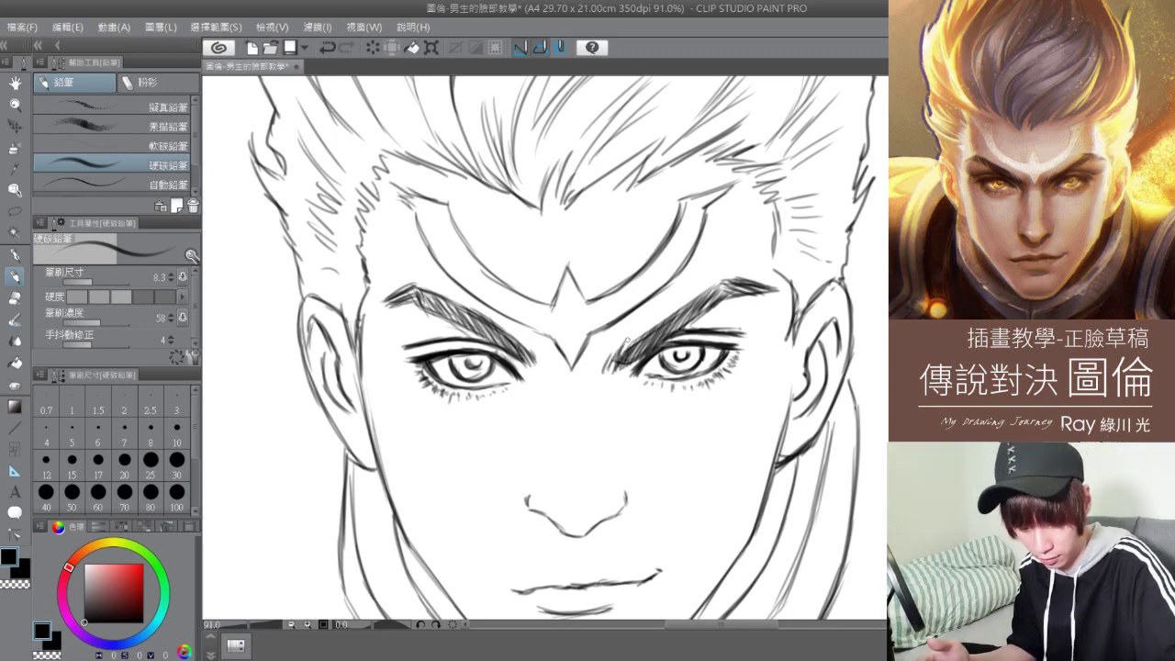
- Draw the side lines of the nose bridge and hatch its left-hand side from the inner eye corner to the nostril
{"action": "scroll", "coordinate": [701, 272], "scroll_direction": "down", "scroll_amount": 2}
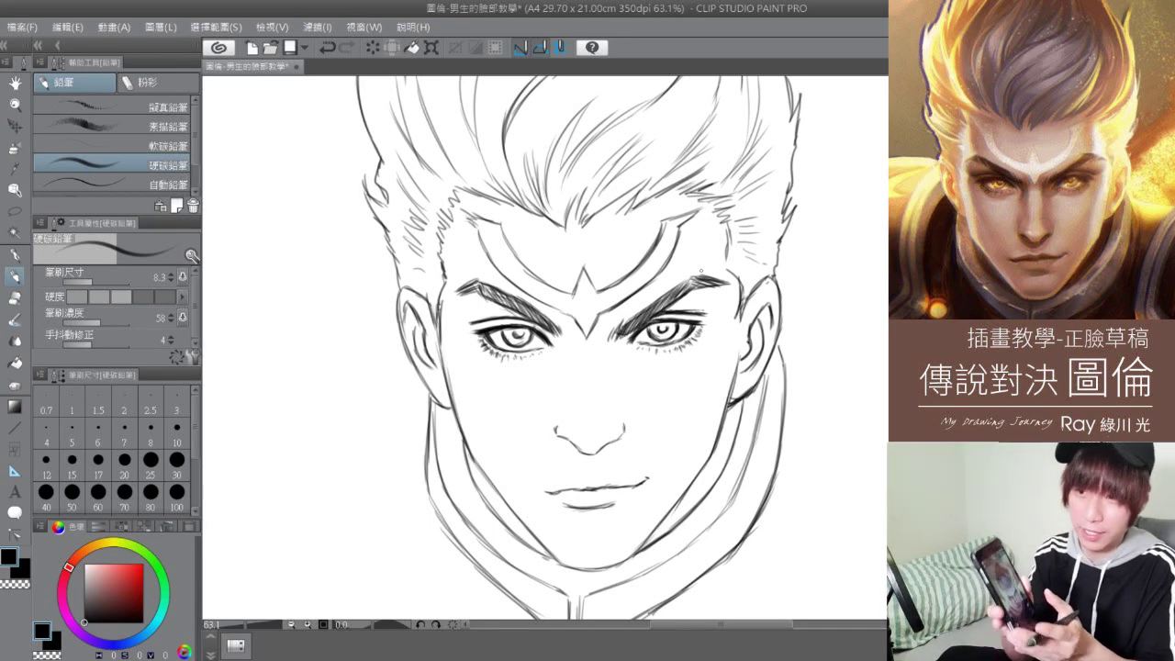
{"action": "scroll", "coordinate": [701, 272], "scroll_direction": "up", "scroll_amount": 1}
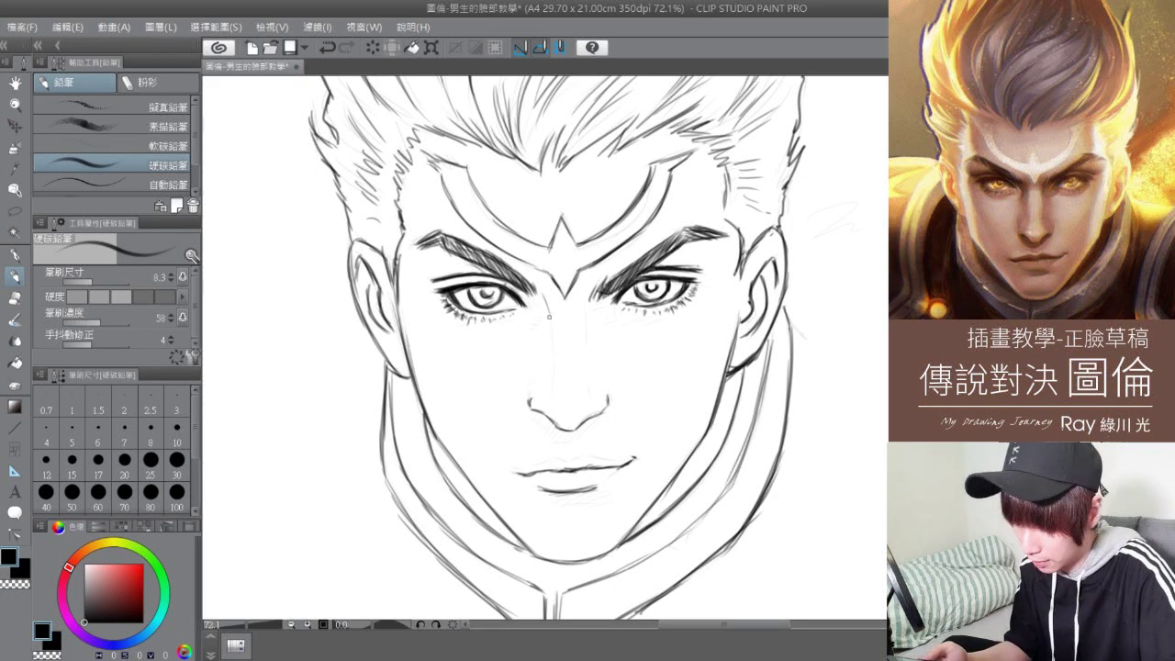
{"action": "mouse_move", "coordinate": [548, 349]}
{"action": "left_mouse_down"}
{"action": "mouse_move", "coordinate": [549, 320]}
{"action": "mouse_move", "coordinate": [553, 376]}
{"action": "left_mouse_up"}
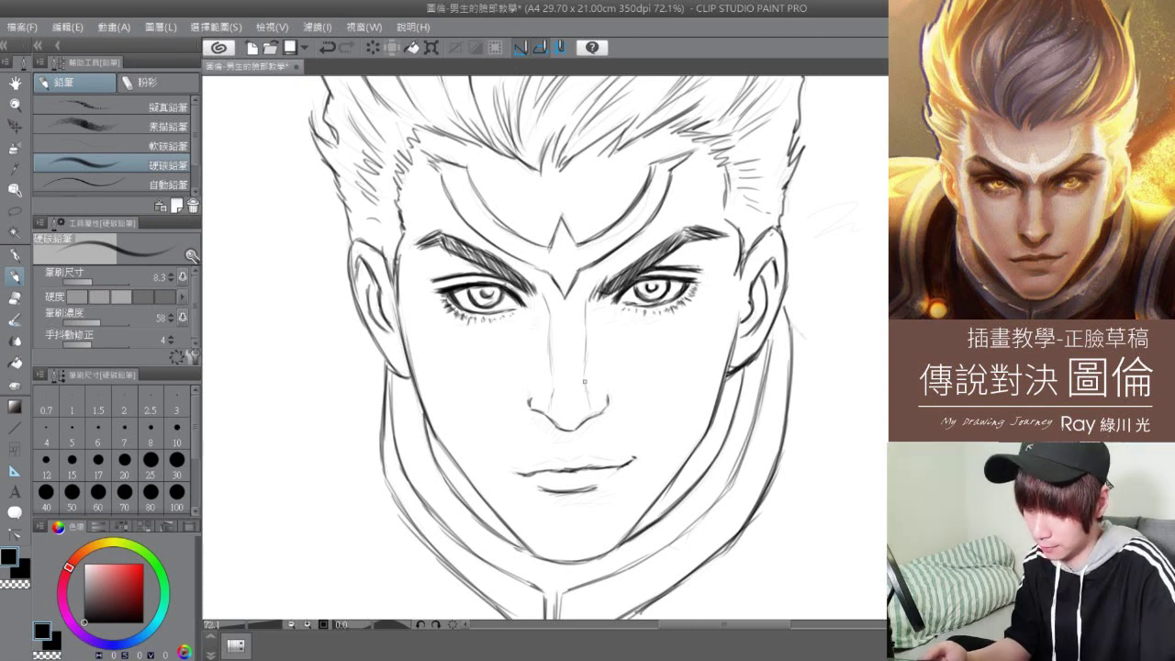
{"action": "mouse_move", "coordinate": [548, 289]}
{"action": "left_mouse_down"}
{"action": "mouse_move", "coordinate": [527, 333]}
{"action": "mouse_move", "coordinate": [532, 369]}
{"action": "left_mouse_up"}
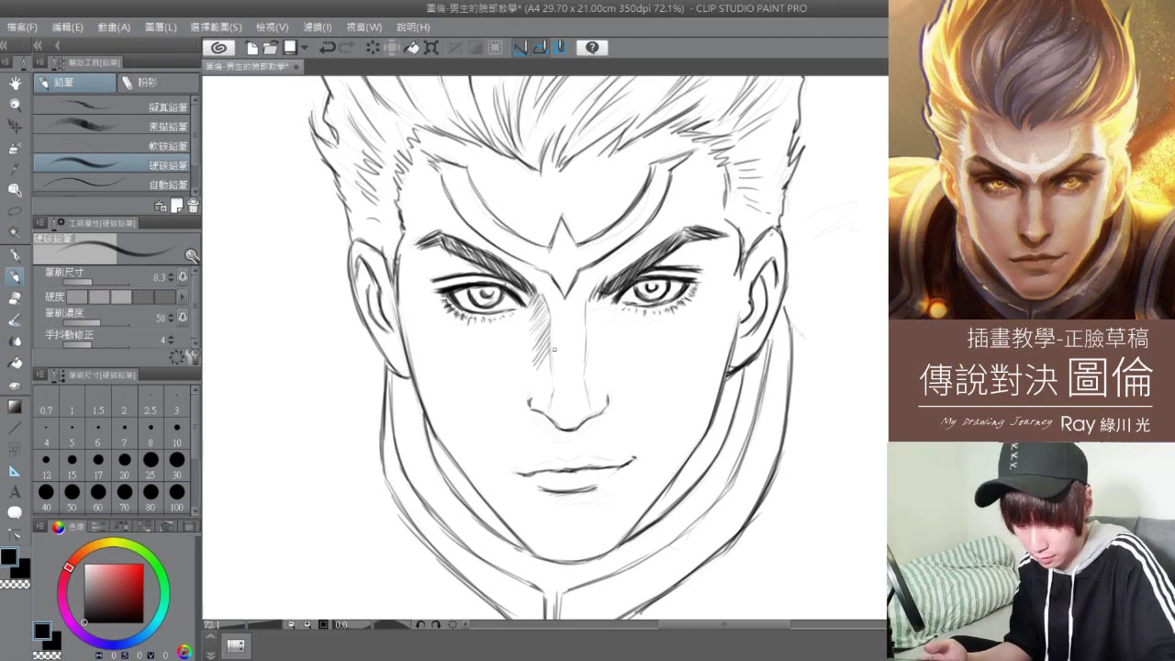
{"action": "left_click_drag", "start_coordinate": [540, 298], "coordinate": [528, 332]}
{"action": "mouse_move", "coordinate": [535, 336]}
{"action": "left_mouse_down"}
{"action": "mouse_move", "coordinate": [540, 303]}
{"action": "mouse_move", "coordinate": [537, 331]}
{"action": "mouse_move", "coordinate": [549, 312]}
{"action": "mouse_move", "coordinate": [521, 323]}
{"action": "left_mouse_up"}
{"action": "mouse_move", "coordinate": [536, 372]}
{"action": "left_mouse_down"}
{"action": "mouse_move", "coordinate": [553, 413]}
{"action": "mouse_move", "coordinate": [528, 403]}
{"action": "left_mouse_up"}
- Hatch the right-hand side of the nose bridge from the inner eye corner down to the nostril
{"action": "mouse_move", "coordinate": [590, 292]}
{"action": "left_mouse_down"}
{"action": "mouse_move", "coordinate": [596, 320]}
{"action": "mouse_move", "coordinate": [611, 311]}
{"action": "mouse_move", "coordinate": [597, 330]}
{"action": "mouse_move", "coordinate": [588, 321]}
{"action": "mouse_move", "coordinate": [603, 314]}
{"action": "mouse_move", "coordinate": [581, 370]}
{"action": "mouse_move", "coordinate": [608, 341]}
{"action": "mouse_move", "coordinate": [582, 387]}
{"action": "mouse_move", "coordinate": [608, 355]}
{"action": "mouse_move", "coordinate": [593, 412]}
{"action": "left_mouse_up"}
{"action": "left_click_drag", "start_coordinate": [604, 364], "coordinate": [583, 393]}
{"action": "mouse_move", "coordinate": [592, 343]}
{"action": "left_mouse_down"}
{"action": "mouse_move", "coordinate": [583, 384]}
{"action": "mouse_move", "coordinate": [588, 367]}
{"action": "left_mouse_up"}
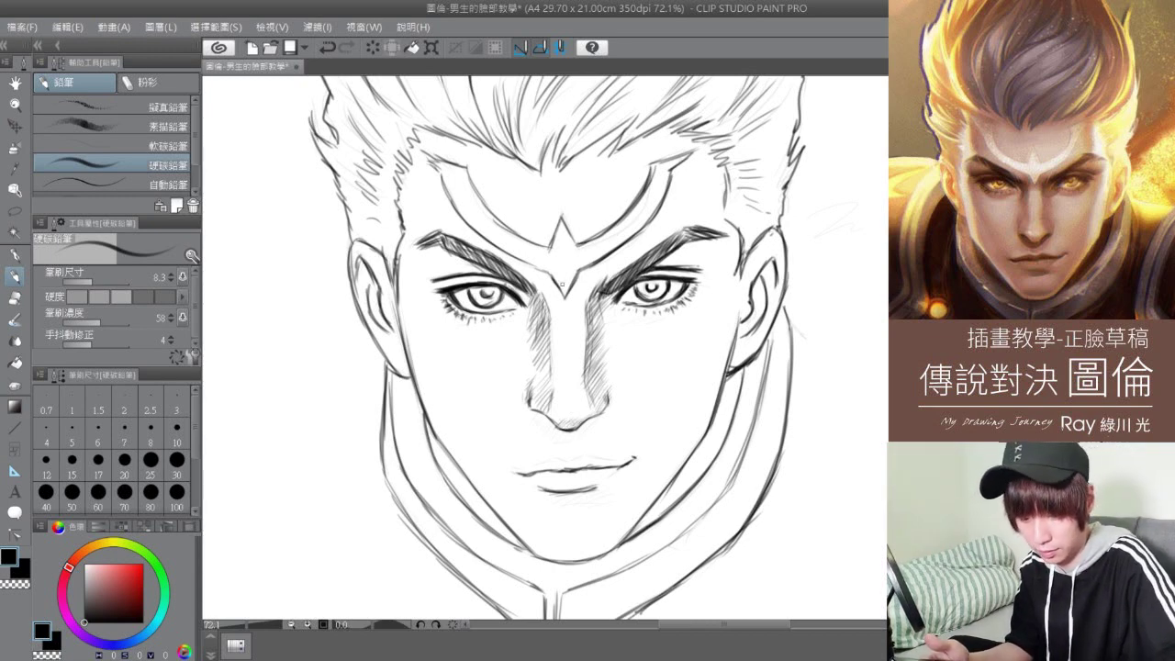
- Hatch a shadow between the eyebrows around the lower tip of the forehead mark
{"action": "mouse_move", "coordinate": [544, 300]}
{"action": "left_mouse_down"}
{"action": "mouse_move", "coordinate": [566, 277]}
{"action": "mouse_move", "coordinate": [568, 287]}
{"action": "left_mouse_up"}
{"action": "left_click_drag", "start_coordinate": [557, 310], "coordinate": [595, 282]}
{"action": "mouse_move", "coordinate": [549, 317]}
{"action": "left_mouse_down"}
{"action": "mouse_move", "coordinate": [576, 299]}
{"action": "mouse_move", "coordinate": [546, 283]}
{"action": "mouse_move", "coordinate": [599, 280]}
{"action": "mouse_move", "coordinate": [540, 314]}
{"action": "mouse_move", "coordinate": [542, 294]}
{"action": "mouse_move", "coordinate": [545, 306]}
{"action": "left_mouse_up"}
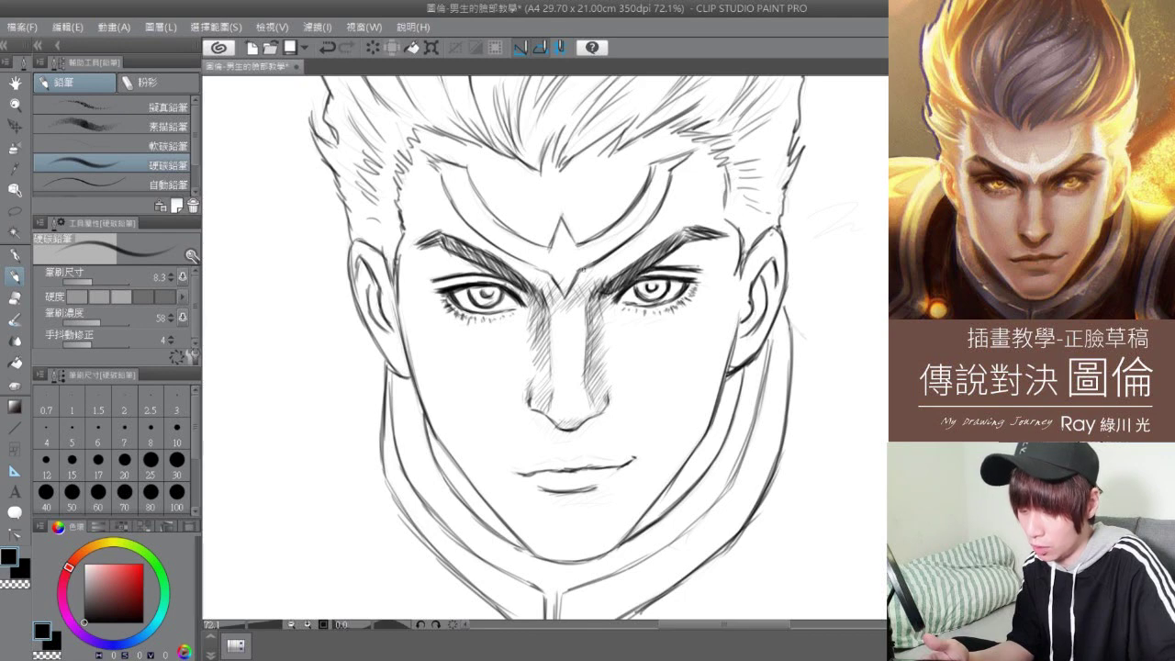
- Deepen the hatching along both sides of the nose bridge, from the inner eye corners down towards the nostrils
{"action": "left_click_drag", "start_coordinate": [581, 283], "coordinate": [571, 303]}
{"action": "mouse_move", "coordinate": [597, 276]}
{"action": "left_mouse_down"}
{"action": "mouse_move", "coordinate": [577, 303]}
{"action": "mouse_move", "coordinate": [591, 315]}
{"action": "left_mouse_up"}
{"action": "left_click_drag", "start_coordinate": [623, 301], "coordinate": [603, 328]}
{"action": "left_click_drag", "start_coordinate": [534, 299], "coordinate": [517, 327]}
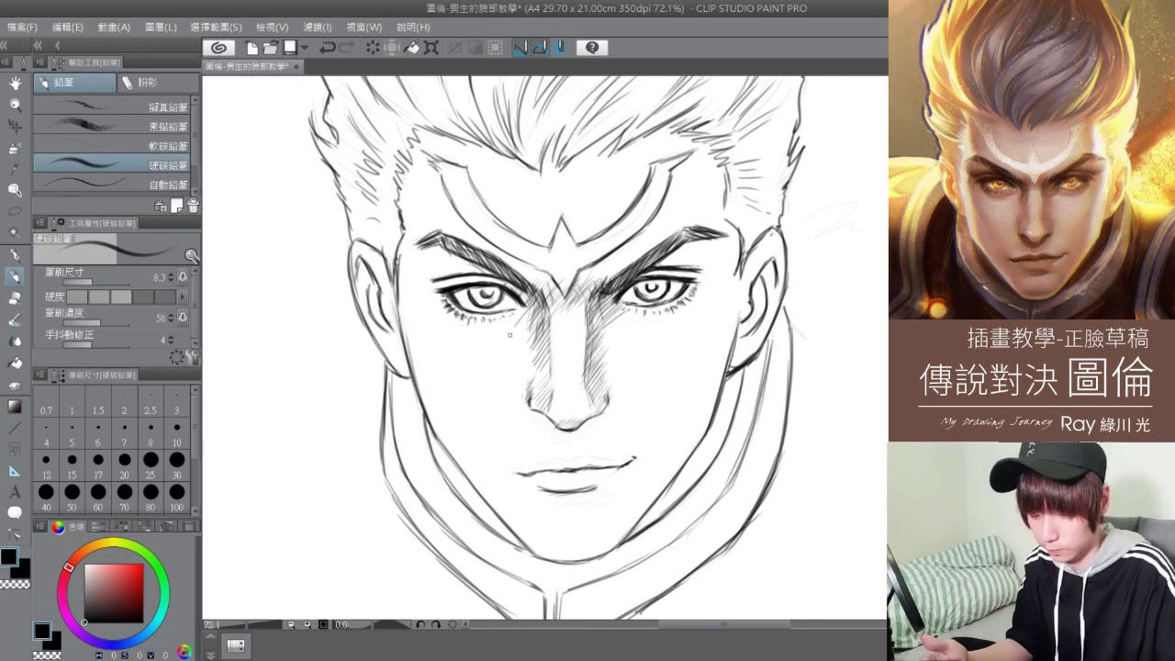
{"action": "left_click_drag", "start_coordinate": [531, 383], "coordinate": [525, 402]}
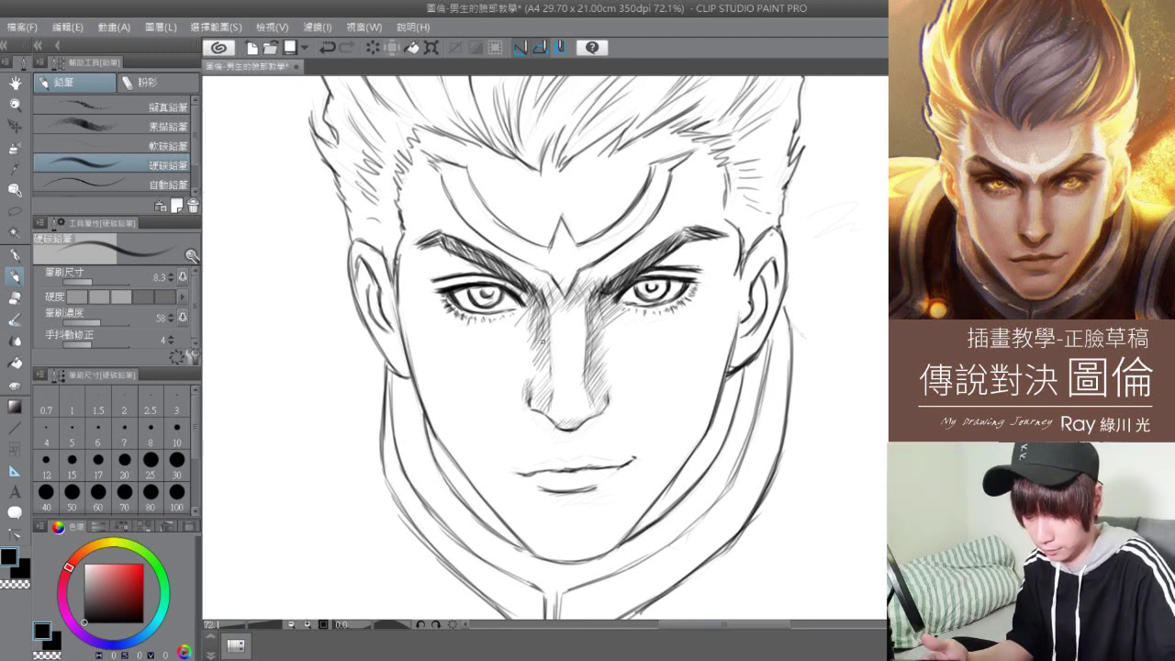
{"action": "left_click_drag", "start_coordinate": [553, 325], "coordinate": [545, 371]}
{"action": "left_click_drag", "start_coordinate": [550, 333], "coordinate": [541, 366]}
{"action": "left_click_drag", "start_coordinate": [596, 328], "coordinate": [592, 344]}
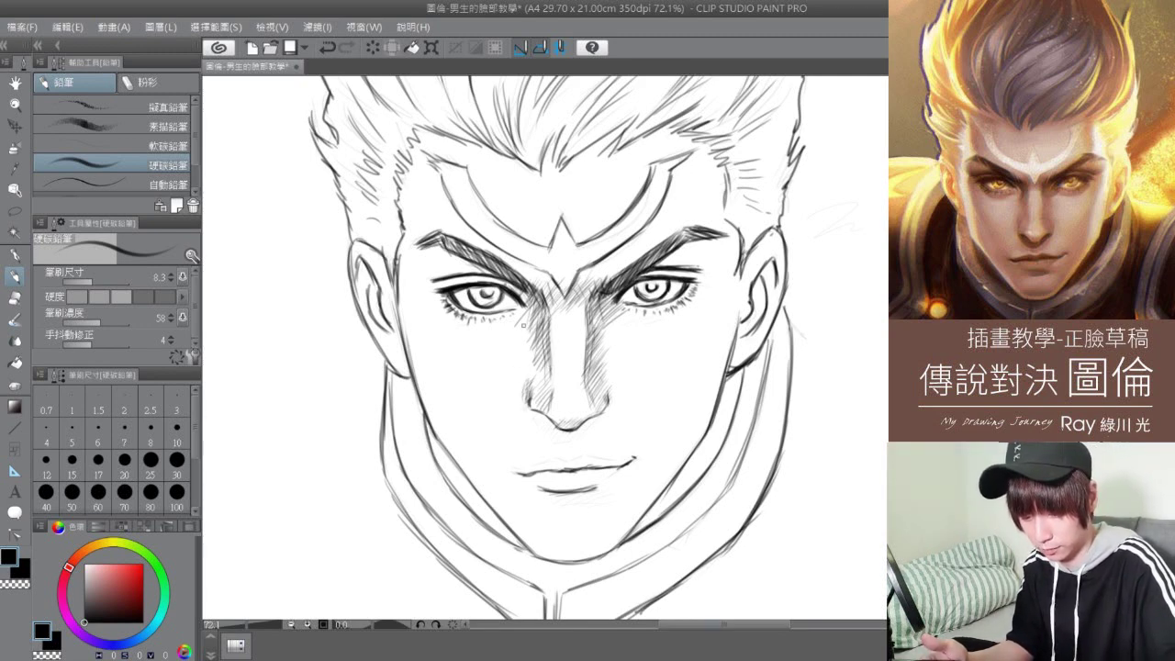
{"action": "left_click_drag", "start_coordinate": [542, 301], "coordinate": [524, 338]}
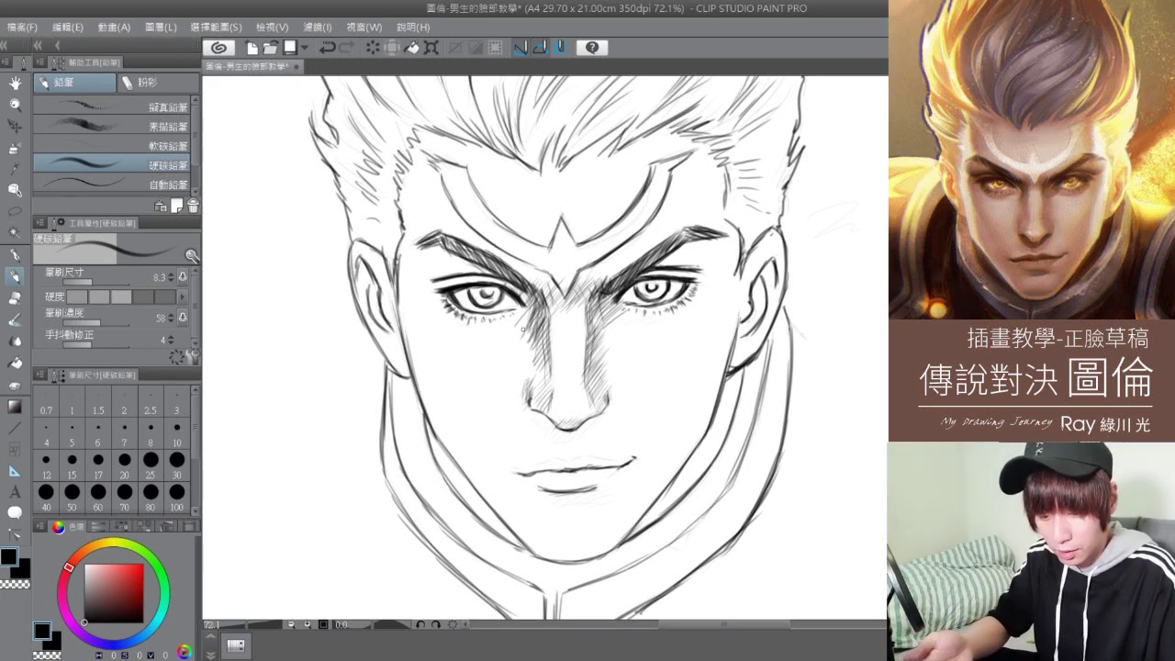
{"action": "left_click_drag", "start_coordinate": [552, 362], "coordinate": [549, 383]}
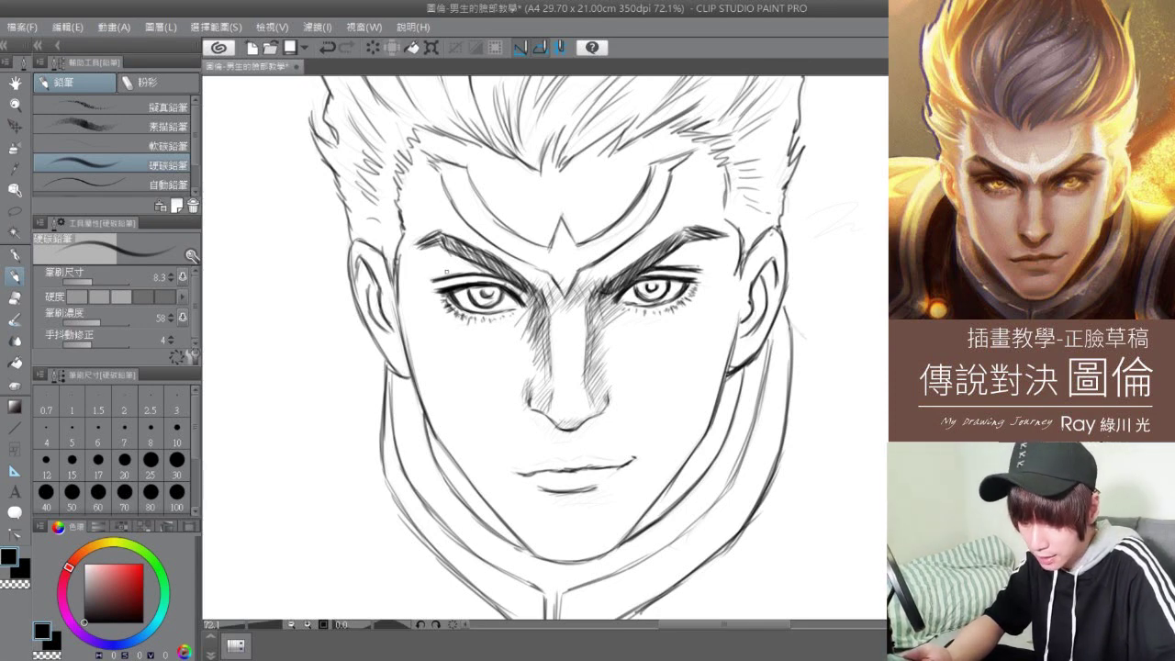
- Hatch the left-hand eye socket between the eyebrow and upper eyelid, extending the shading around the outer eye corner
{"action": "mouse_move", "coordinate": [428, 274]}
{"action": "left_mouse_down"}
{"action": "mouse_move", "coordinate": [413, 296]}
{"action": "mouse_move", "coordinate": [426, 303]}
{"action": "left_mouse_up"}
{"action": "mouse_move", "coordinate": [469, 266]}
{"action": "left_mouse_down"}
{"action": "mouse_move", "coordinate": [450, 288]}
{"action": "mouse_move", "coordinate": [500, 283]}
{"action": "left_mouse_up"}
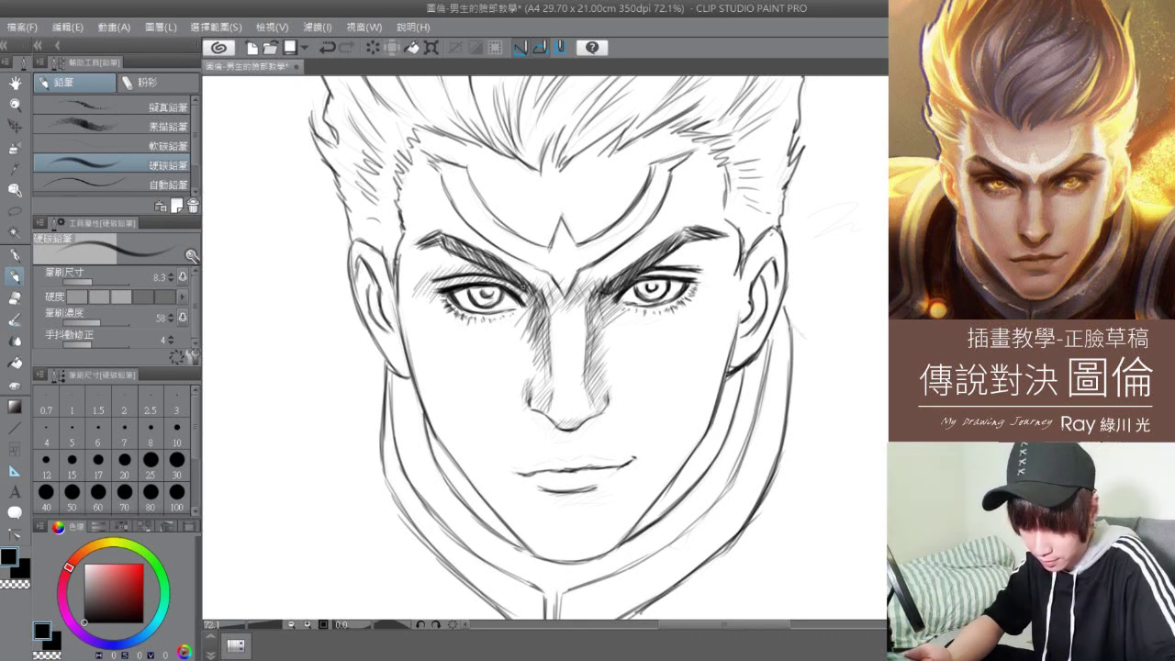
{"action": "left_click_drag", "start_coordinate": [510, 279], "coordinate": [500, 289]}
{"action": "mouse_move", "coordinate": [527, 283]}
{"action": "left_mouse_down"}
{"action": "mouse_move", "coordinate": [509, 307]}
{"action": "mouse_move", "coordinate": [517, 301]}
{"action": "left_mouse_up"}
{"action": "mouse_move", "coordinate": [531, 274]}
{"action": "left_mouse_down"}
{"action": "mouse_move", "coordinate": [509, 296]}
{"action": "mouse_move", "coordinate": [472, 274]}
{"action": "mouse_move", "coordinate": [423, 294]}
{"action": "left_mouse_up"}
{"action": "left_click_drag", "start_coordinate": [437, 277], "coordinate": [419, 310]}
{"action": "left_click_drag", "start_coordinate": [463, 271], "coordinate": [461, 282]}
{"action": "left_click_drag", "start_coordinate": [497, 260], "coordinate": [423, 289]}
{"action": "left_click_drag", "start_coordinate": [455, 276], "coordinate": [442, 293]}
{"action": "mouse_move", "coordinate": [464, 269]}
{"action": "left_mouse_down"}
{"action": "mouse_move", "coordinate": [434, 293]}
{"action": "mouse_move", "coordinate": [438, 274]}
{"action": "left_mouse_up"}
{"action": "left_click_drag", "start_coordinate": [465, 249], "coordinate": [449, 273]}
{"action": "left_click_drag", "start_coordinate": [444, 247], "coordinate": [419, 295]}
{"action": "left_click_drag", "start_coordinate": [425, 262], "coordinate": [414, 280]}
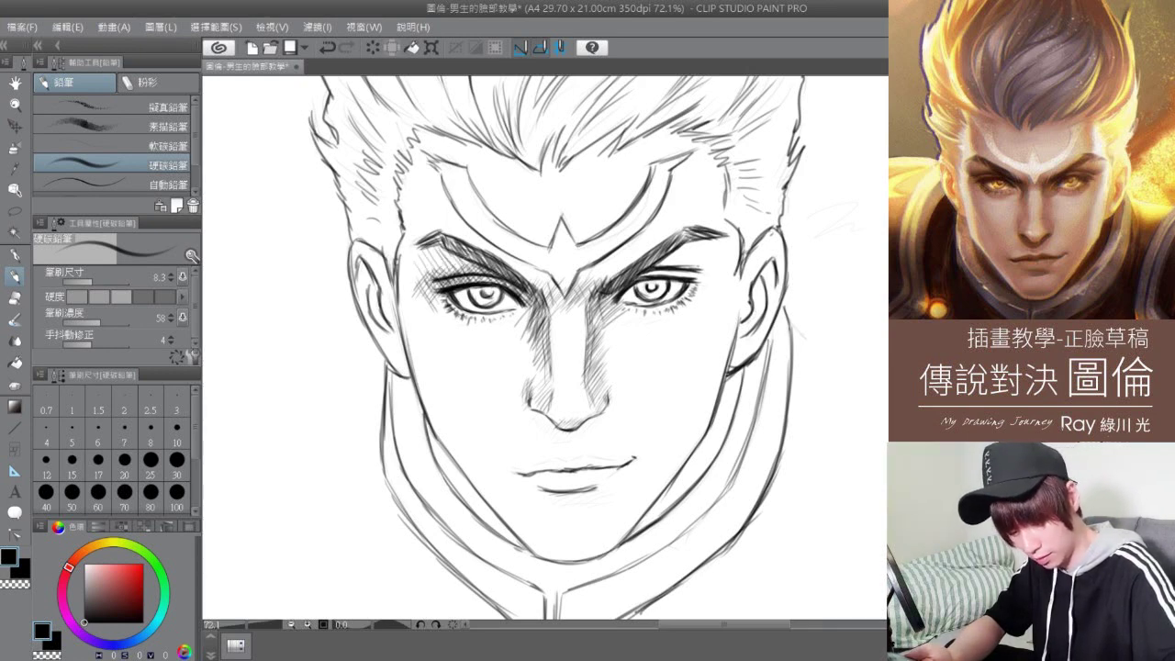
- Hatch a soft shadow beneath the lower lashes of the left-hand eye
{"action": "left_click_drag", "start_coordinate": [454, 324], "coordinate": [409, 322]}
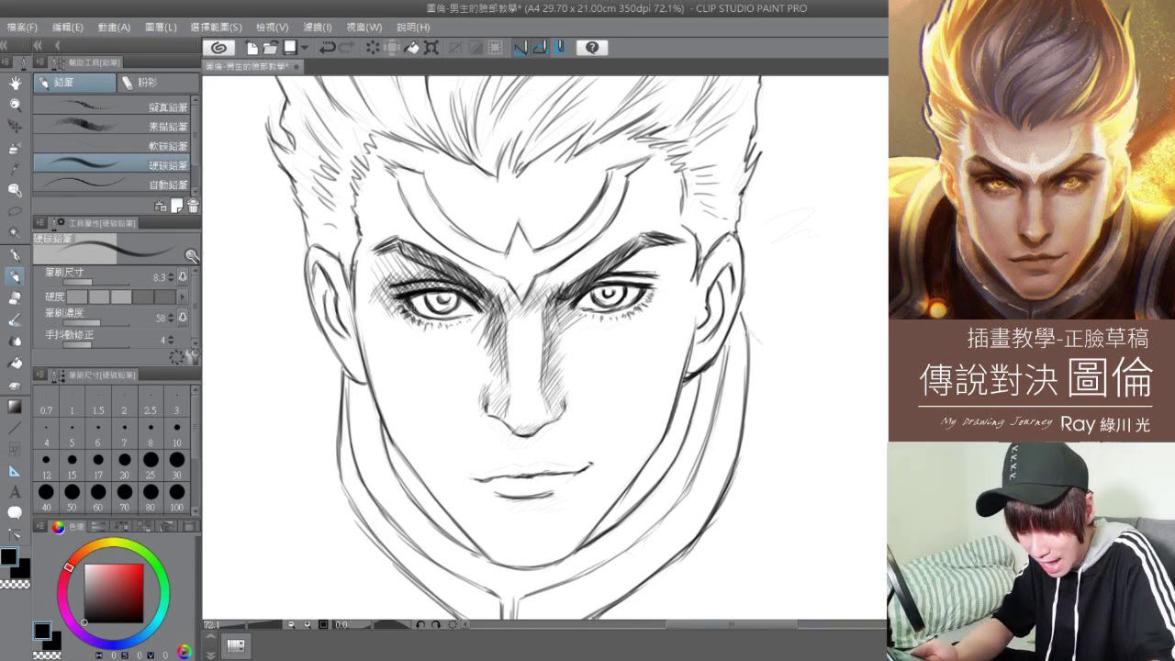
{"action": "left_click_drag", "start_coordinate": [412, 327], "coordinate": [404, 334]}
{"action": "mouse_move", "coordinate": [416, 324]}
{"action": "left_mouse_down"}
{"action": "mouse_move", "coordinate": [406, 336]}
{"action": "mouse_move", "coordinate": [420, 333]}
{"action": "left_mouse_up"}
{"action": "mouse_move", "coordinate": [442, 322]}
{"action": "left_mouse_down"}
{"action": "mouse_move", "coordinate": [429, 333]}
{"action": "mouse_move", "coordinate": [451, 328]}
{"action": "left_mouse_up"}
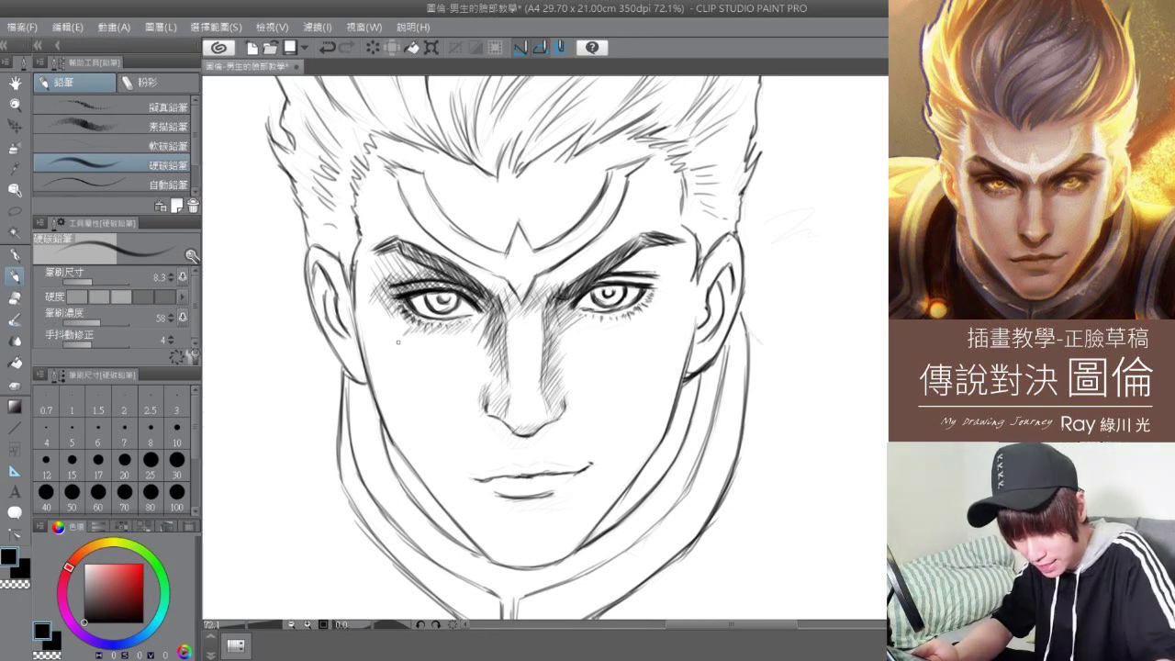
{"action": "mouse_move", "coordinate": [416, 317]}
{"action": "left_mouse_down"}
{"action": "mouse_move", "coordinate": [434, 332]}
{"action": "mouse_move", "coordinate": [465, 327]}
{"action": "left_mouse_up"}
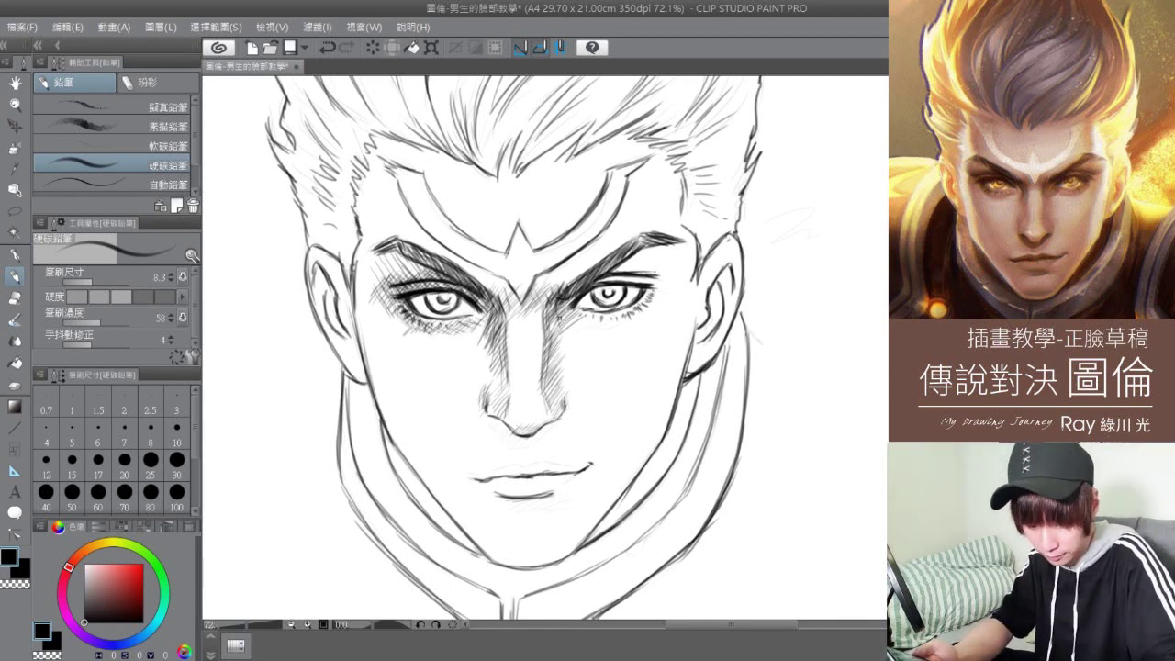
- Hatch the shadow around the right-hand eye, above the upper lid, at the outer corner and below the lower lashes
{"action": "mouse_move", "coordinate": [600, 281]}
{"action": "left_mouse_down"}
{"action": "mouse_move", "coordinate": [641, 265]}
{"action": "mouse_move", "coordinate": [665, 285]}
{"action": "left_mouse_up"}
{"action": "mouse_move", "coordinate": [581, 318]}
{"action": "left_mouse_down"}
{"action": "mouse_move", "coordinate": [640, 312]}
{"action": "mouse_move", "coordinate": [647, 295]}
{"action": "left_mouse_up"}
{"action": "mouse_move", "coordinate": [655, 292]}
{"action": "left_mouse_down"}
{"action": "mouse_move", "coordinate": [623, 329]}
{"action": "mouse_move", "coordinate": [589, 326]}
{"action": "mouse_move", "coordinate": [610, 327]}
{"action": "left_mouse_up"}
{"action": "left_click_drag", "start_coordinate": [630, 317], "coordinate": [615, 331]}
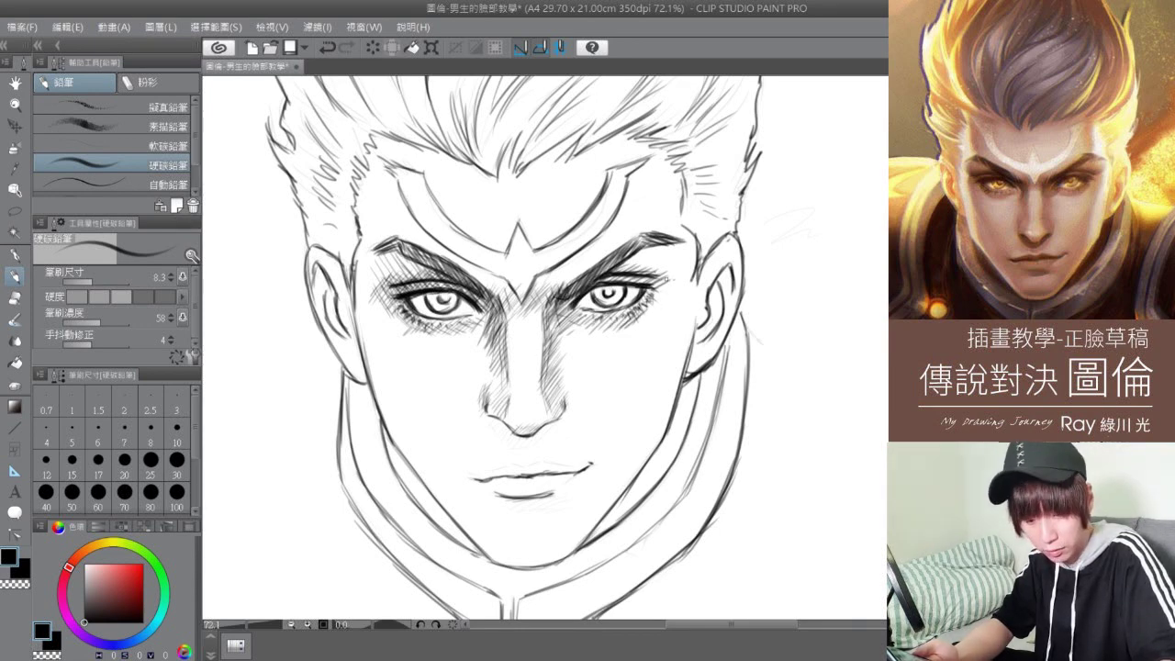
{"action": "left_click_drag", "start_coordinate": [657, 289], "coordinate": [650, 298]}
- Deepen the shading at the corners of the left-hand eye and darken the upper part of its iris
{"action": "left_click_drag", "start_coordinate": [482, 320], "coordinate": [478, 324]}
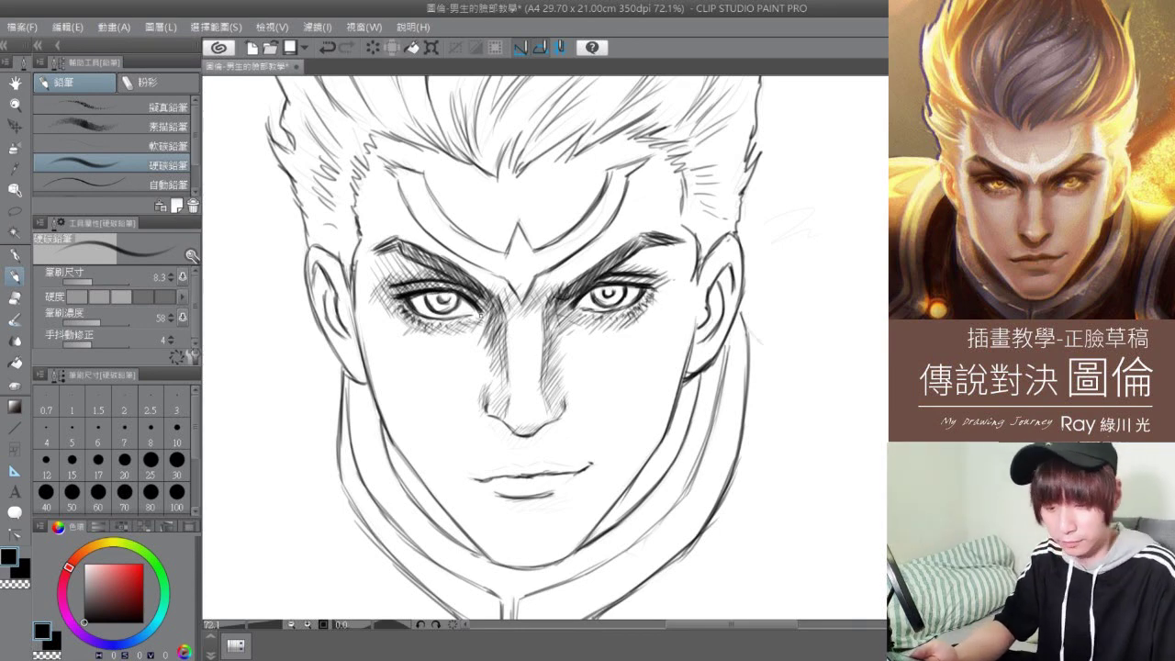
{"action": "left_click_drag", "start_coordinate": [390, 294], "coordinate": [399, 315]}
{"action": "left_click_drag", "start_coordinate": [390, 294], "coordinate": [394, 310]}
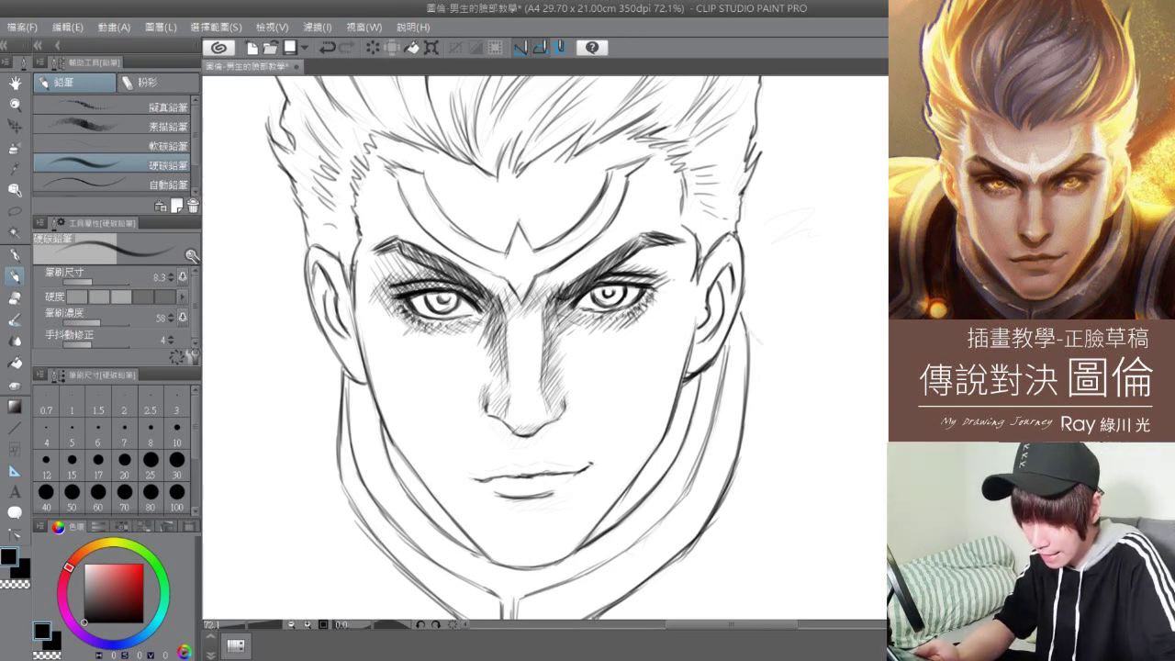
{"action": "mouse_move", "coordinate": [431, 286]}
{"action": "left_mouse_down"}
{"action": "mouse_move", "coordinate": [429, 303]}
{"action": "mouse_move", "coordinate": [478, 314]}
{"action": "left_mouse_up"}
{"action": "left_click_drag", "start_coordinate": [411, 295], "coordinate": [426, 304]}
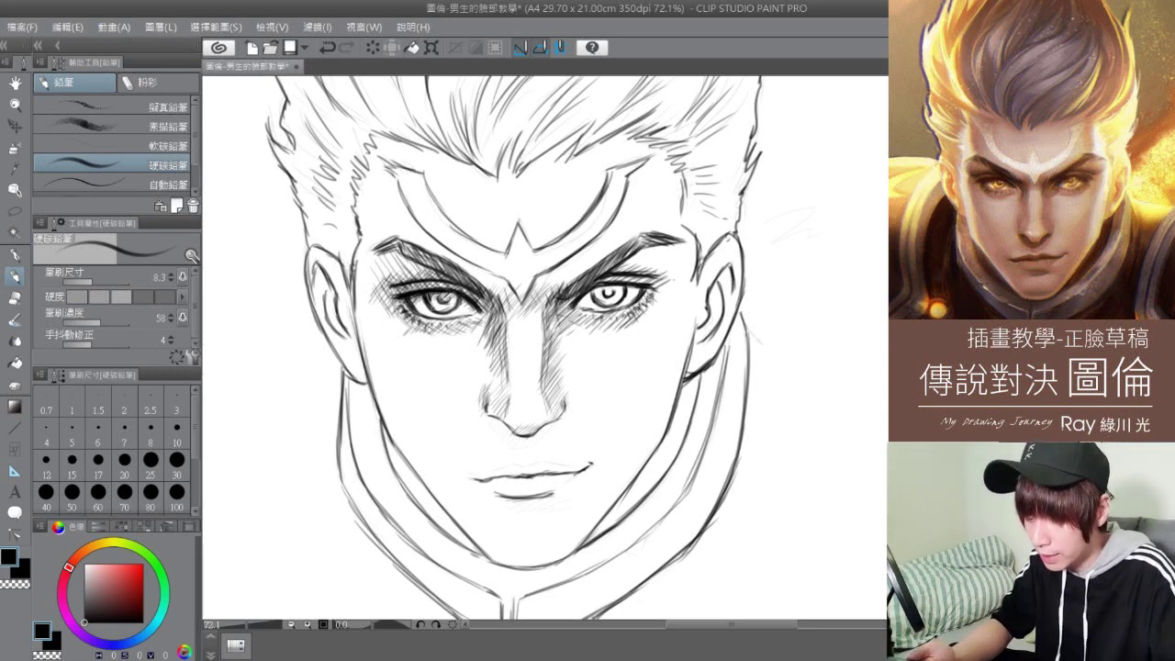
- Erase small highlights in the irises with a hard eraser at size 10.1 and darken the right-hand iris with the pencil
{"action": "left_click", "coordinate": [17, 299]}
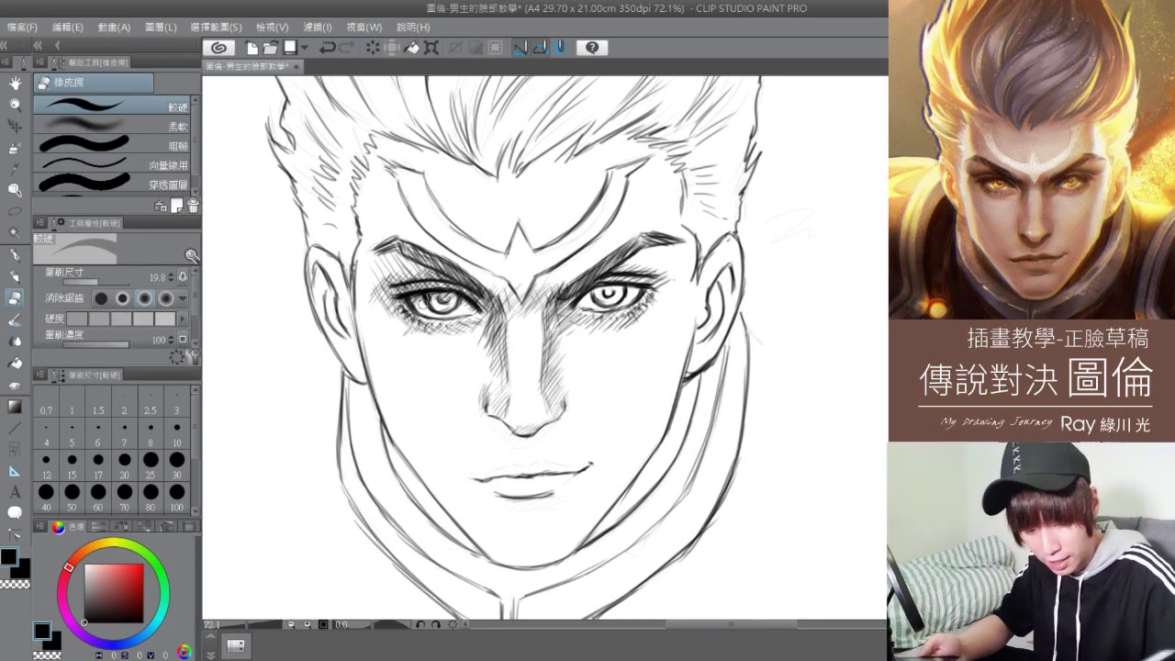
{"action": "left_click_drag", "start_coordinate": [104, 282], "coordinate": [94, 283]}
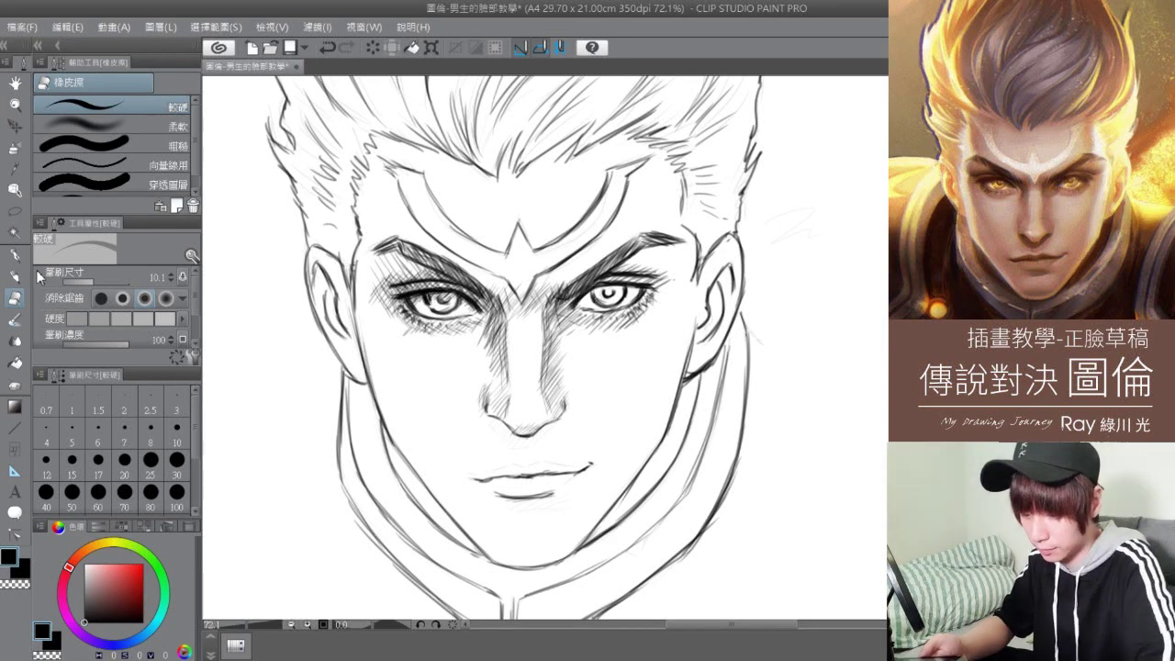
{"action": "key", "text": "p"}
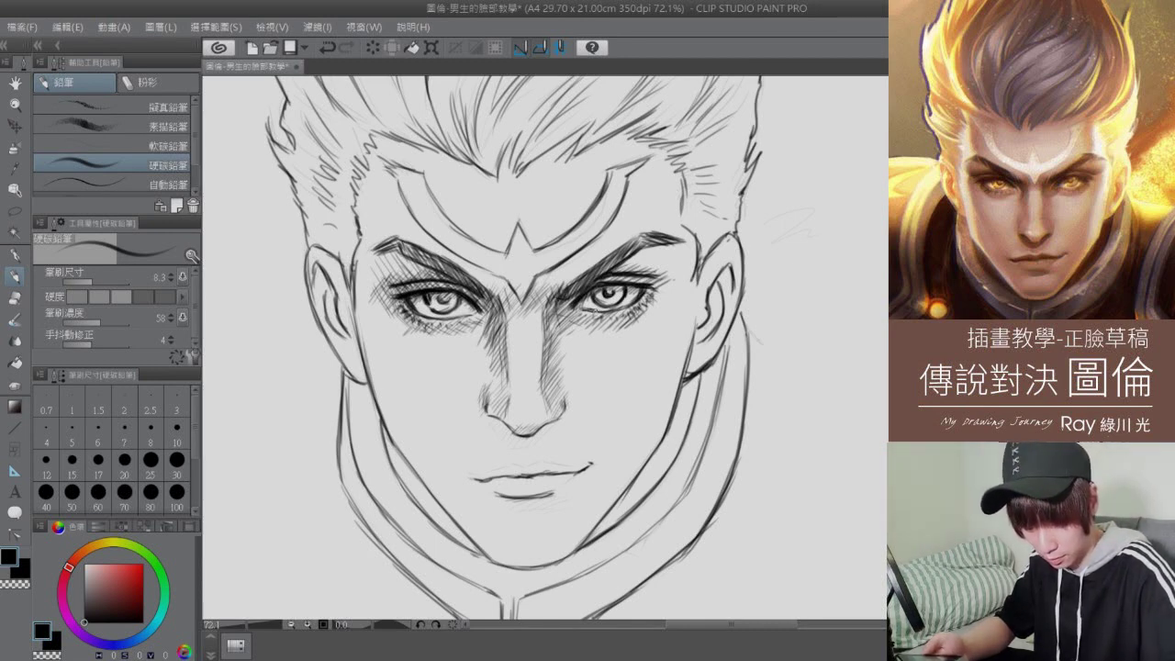
{"action": "left_click", "coordinate": [16, 299]}
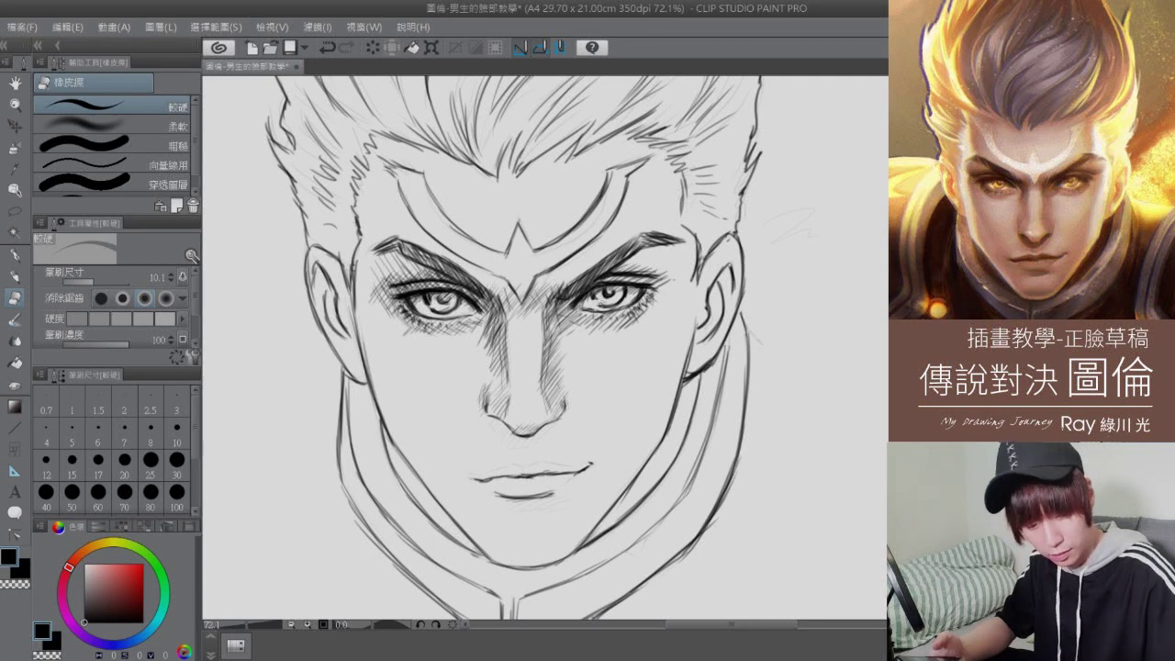
{"action": "key", "text": "p"}
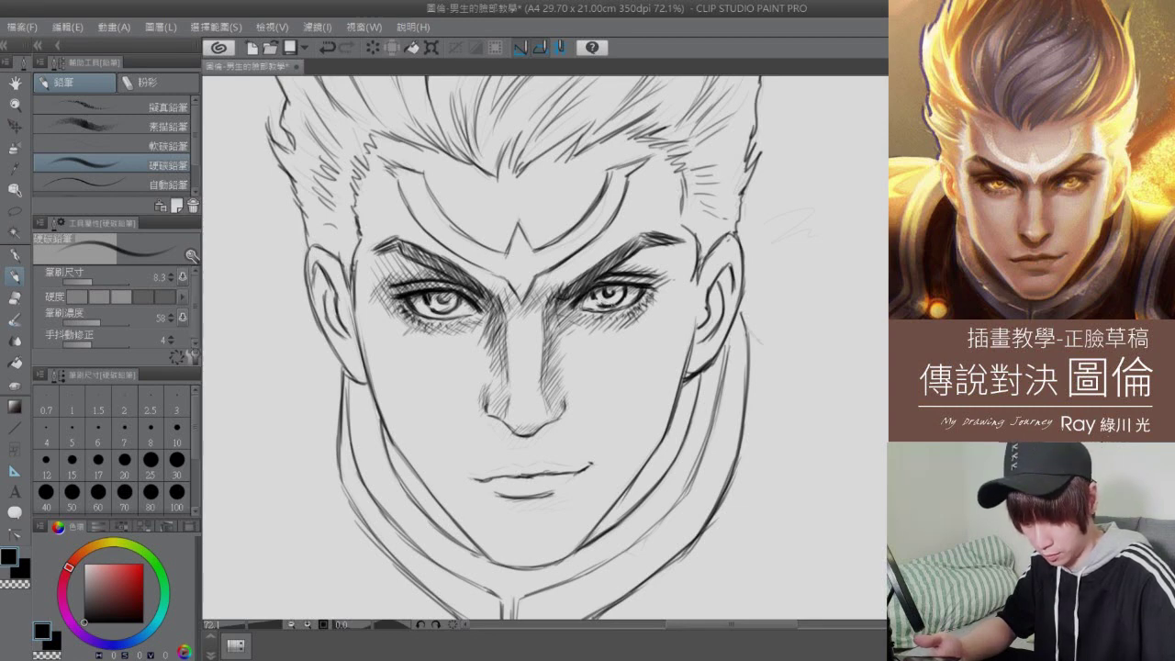
{"action": "left_click_drag", "start_coordinate": [602, 301], "coordinate": [619, 302]}
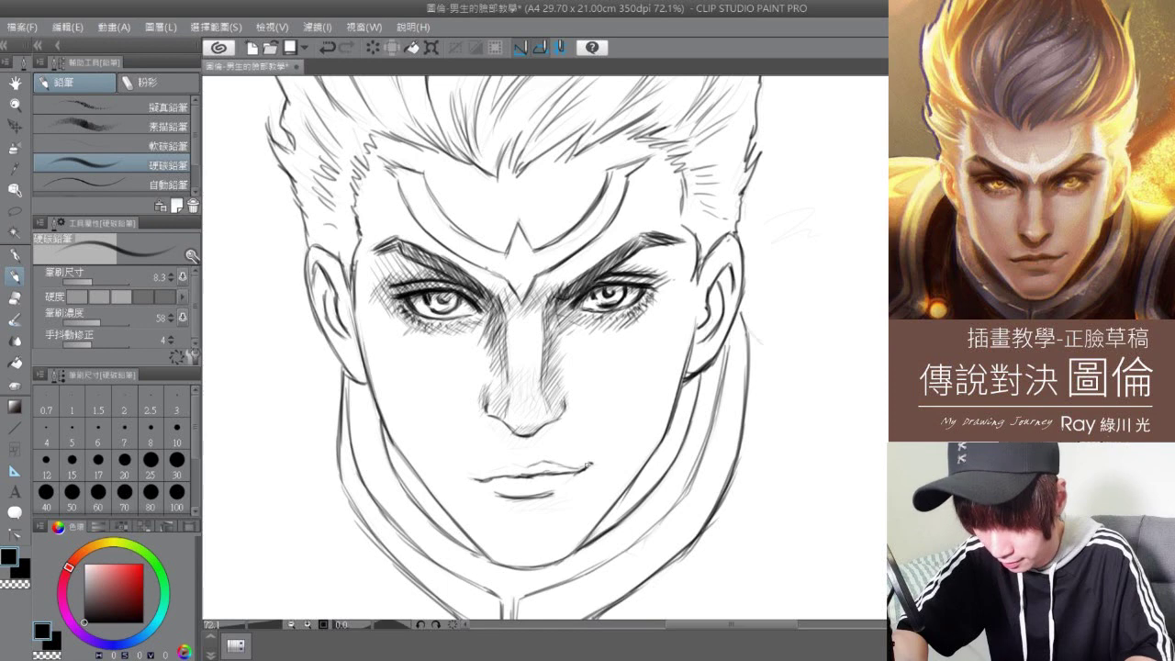
- Define the right-hand mouth corner and outline the upper lip towards the left-hand corner
{"action": "left_click_drag", "start_coordinate": [591, 462], "coordinate": [595, 464]}
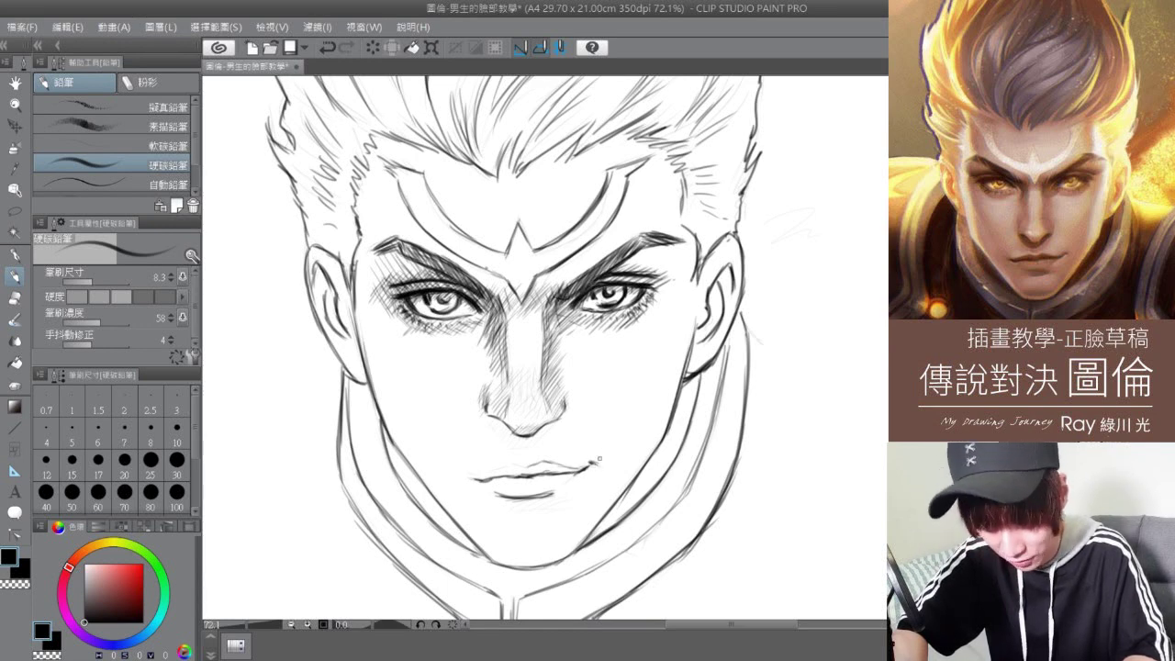
{"action": "left_click_drag", "start_coordinate": [590, 463], "coordinate": [597, 465]}
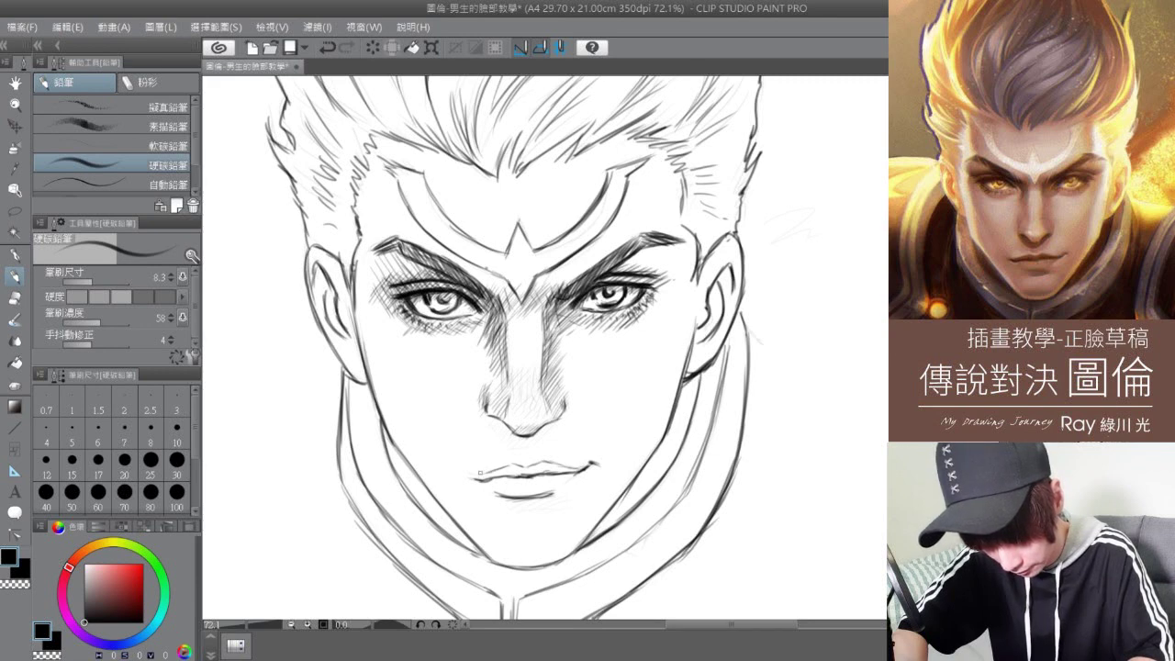
{"action": "mouse_move", "coordinate": [491, 472]}
{"action": "left_mouse_down"}
{"action": "mouse_move", "coordinate": [472, 473]}
{"action": "mouse_move", "coordinate": [499, 469]}
{"action": "left_mouse_up"}
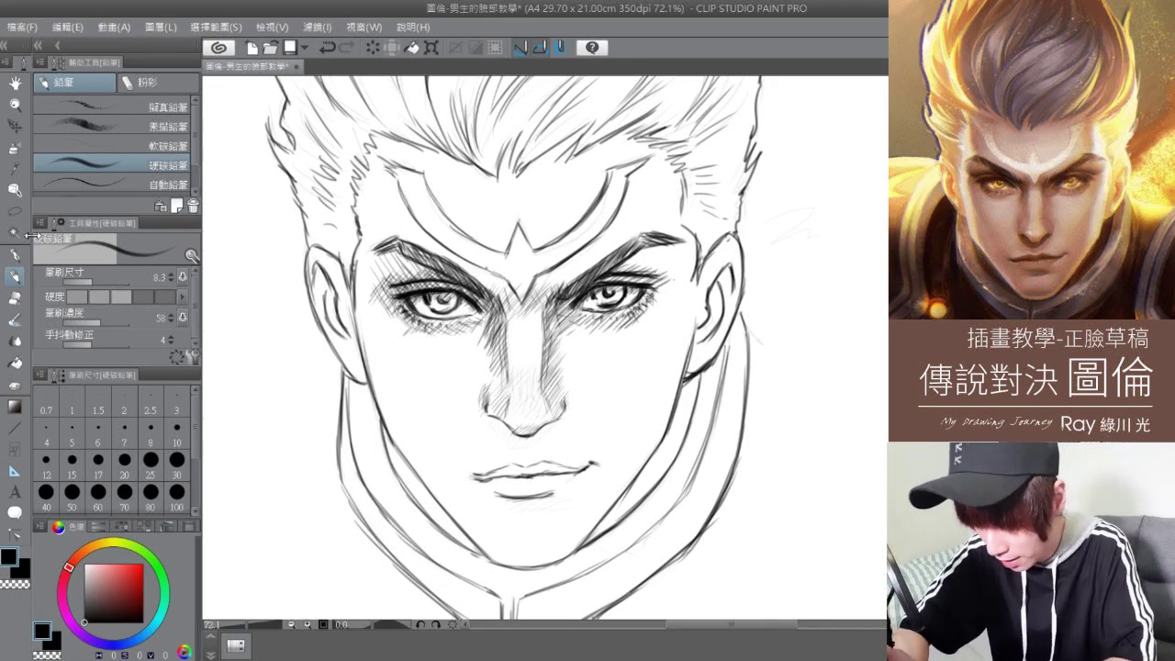
- Refine the upper lip and fill it with pencil hatching across its width
{"action": "left_click", "coordinate": [17, 298]}
{"action": "left_click", "coordinate": [15, 276]}
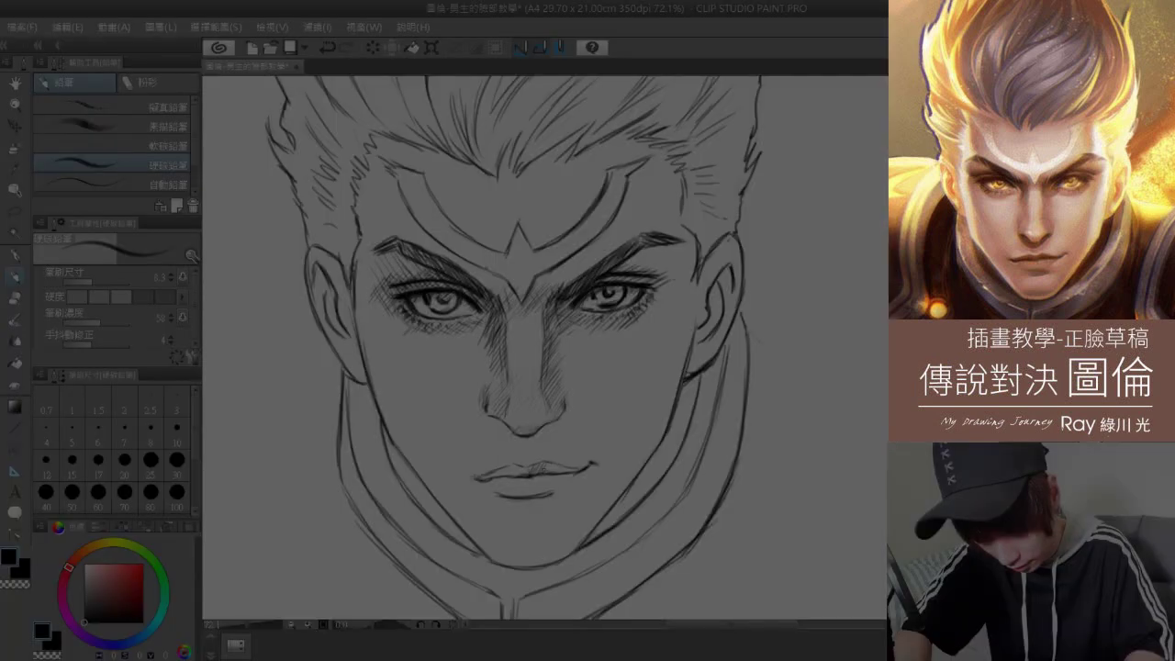
{"action": "mouse_move", "coordinate": [549, 468]}
{"action": "left_mouse_down"}
{"action": "mouse_move", "coordinate": [578, 474]}
{"action": "mouse_move", "coordinate": [497, 475]}
{"action": "left_mouse_up"}
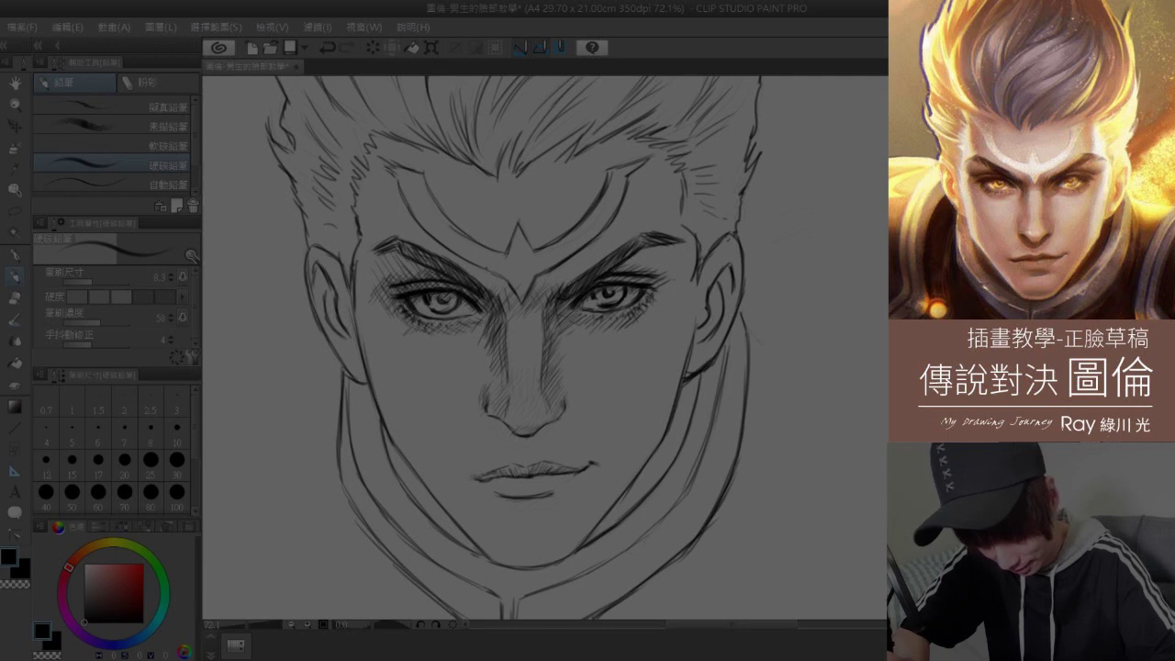
{"action": "left_click_drag", "start_coordinate": [526, 462], "coordinate": [506, 469]}
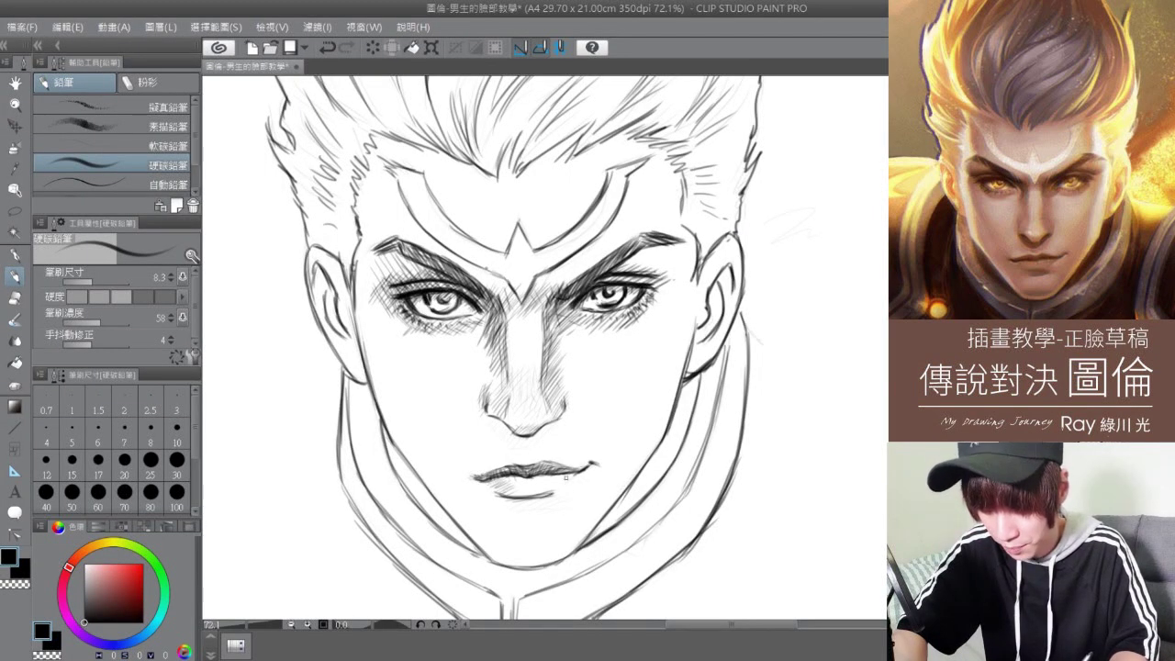
- Draw the sides of the lower lip and hatch its surface below the mouth line
{"action": "left_click_drag", "start_coordinate": [573, 476], "coordinate": [548, 496]}
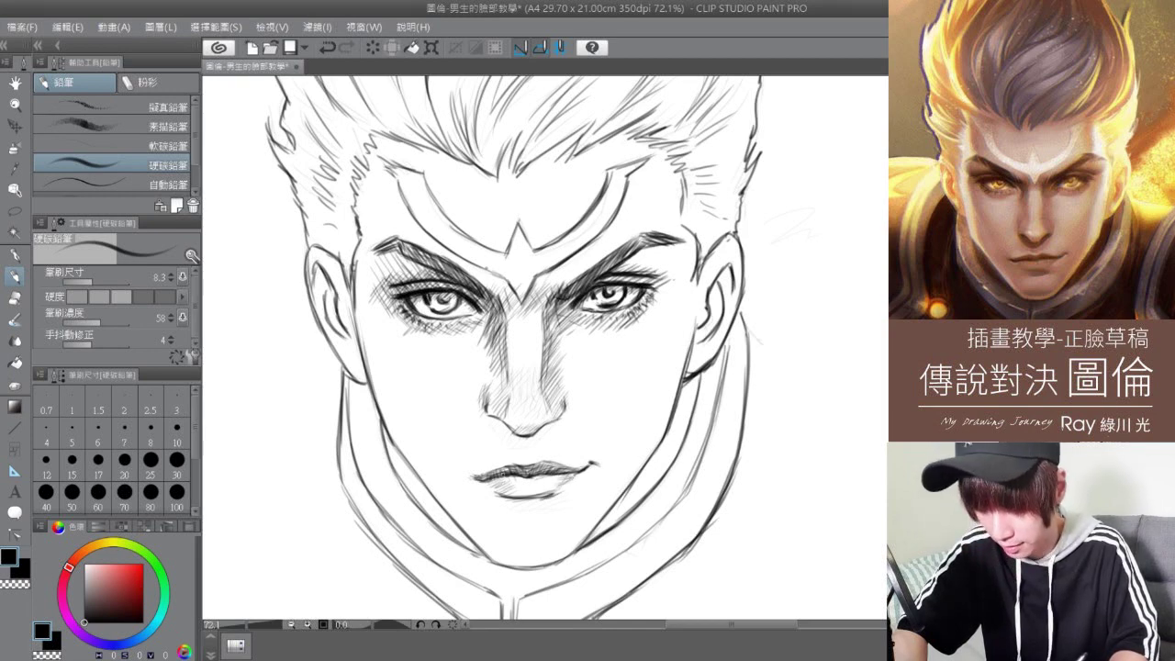
{"action": "left_click_drag", "start_coordinate": [544, 474], "coordinate": [541, 482]}
{"action": "left_click_drag", "start_coordinate": [560, 471], "coordinate": [509, 482]}
{"action": "left_click_drag", "start_coordinate": [511, 472], "coordinate": [504, 478]}
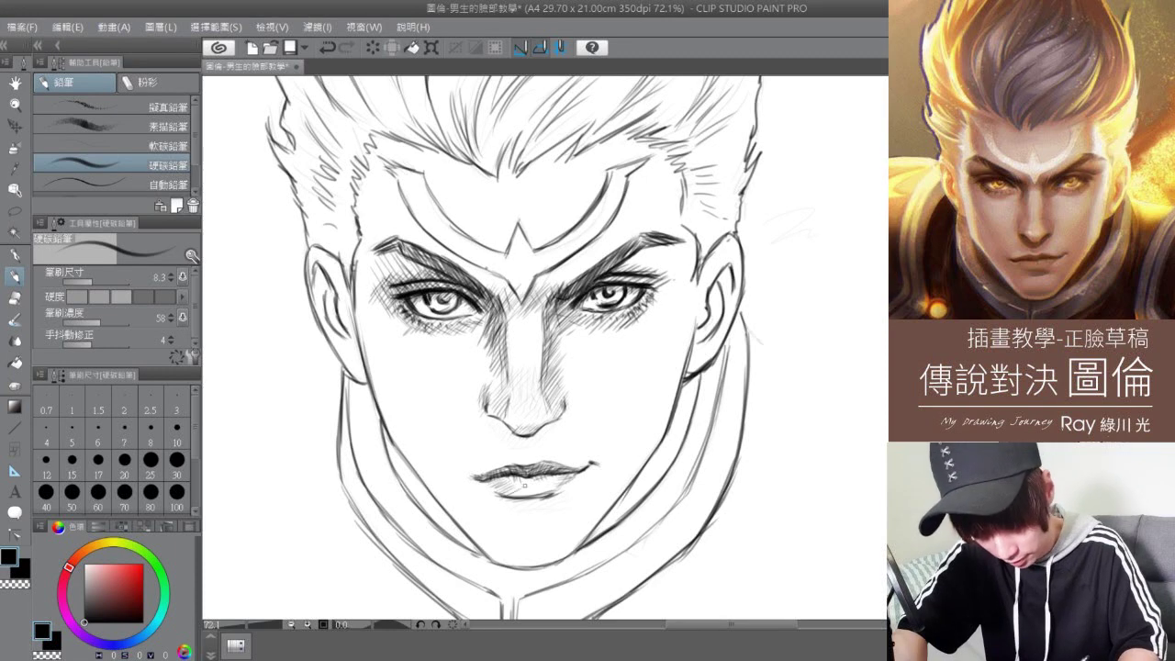
{"action": "mouse_move", "coordinate": [540, 490]}
{"action": "left_mouse_down"}
{"action": "mouse_move", "coordinate": [516, 496]}
{"action": "mouse_move", "coordinate": [524, 485]}
{"action": "left_mouse_up"}
{"action": "left_click_drag", "start_coordinate": [522, 474], "coordinate": [518, 486]}
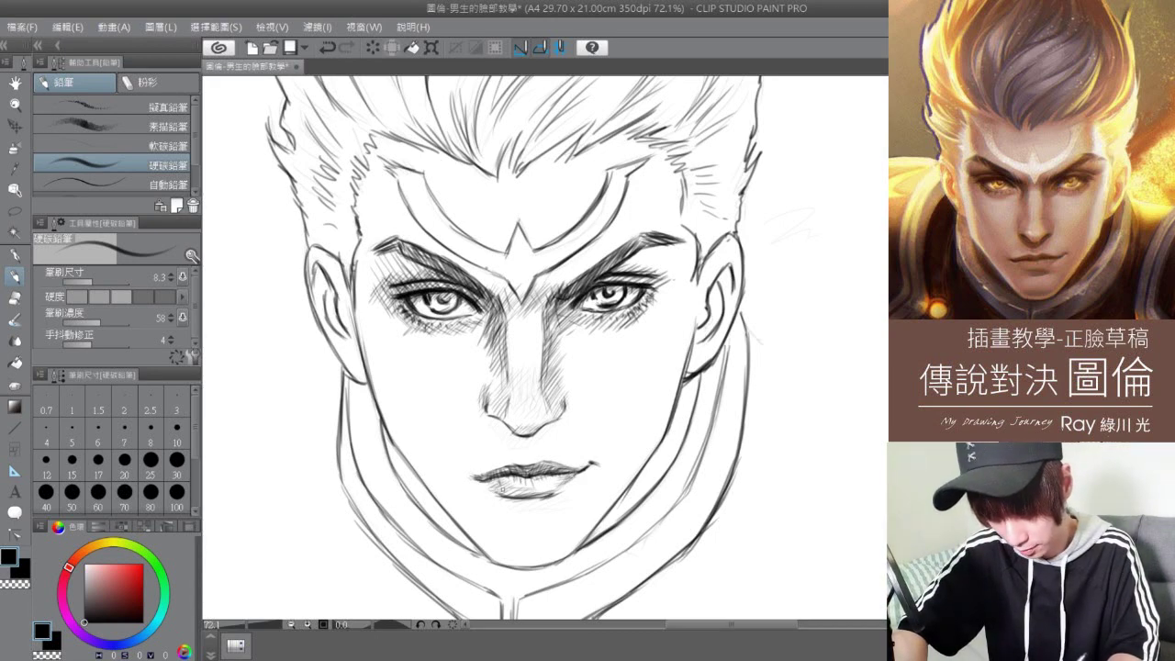
{"action": "left_click_drag", "start_coordinate": [491, 489], "coordinate": [553, 494]}
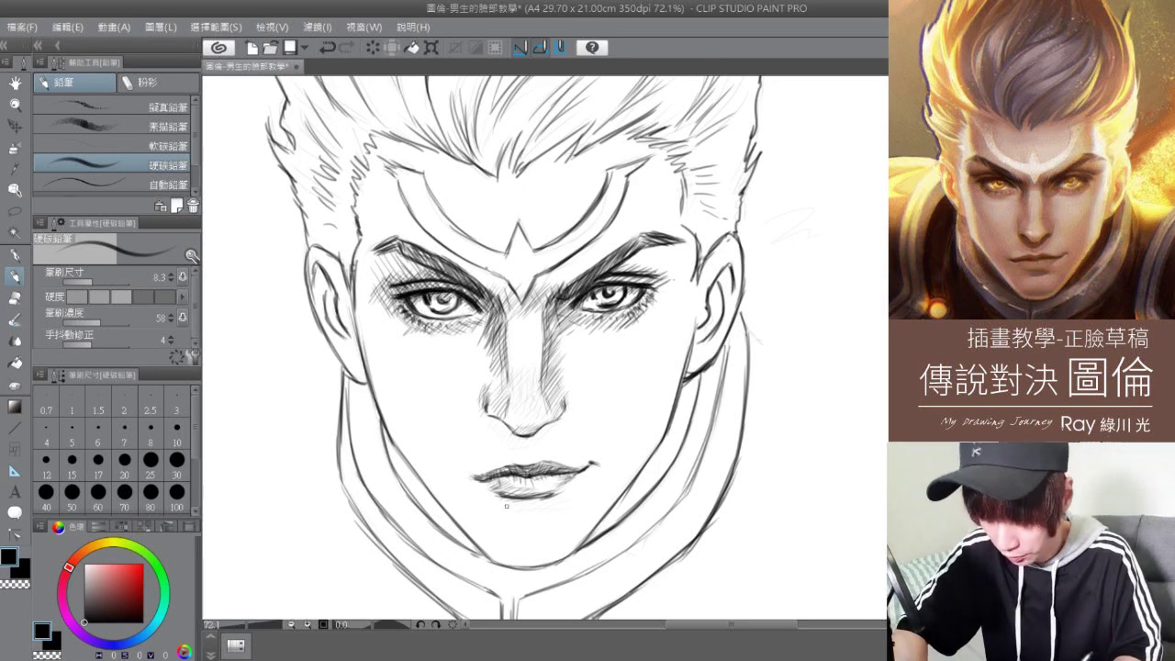
- Hatch a dark shadow directly beneath the lower lip
{"action": "mouse_move", "coordinate": [506, 508]}
{"action": "left_mouse_down"}
{"action": "mouse_move", "coordinate": [563, 496]}
{"action": "mouse_move", "coordinate": [530, 509]}
{"action": "mouse_move", "coordinate": [571, 505]}
{"action": "mouse_move", "coordinate": [527, 509]}
{"action": "mouse_move", "coordinate": [571, 494]}
{"action": "mouse_move", "coordinate": [511, 514]}
{"action": "mouse_move", "coordinate": [561, 494]}
{"action": "mouse_move", "coordinate": [533, 497]}
{"action": "left_mouse_up"}
{"action": "left_click_drag", "start_coordinate": [505, 505], "coordinate": [539, 500]}
{"action": "left_click_drag", "start_coordinate": [516, 512], "coordinate": [552, 511]}
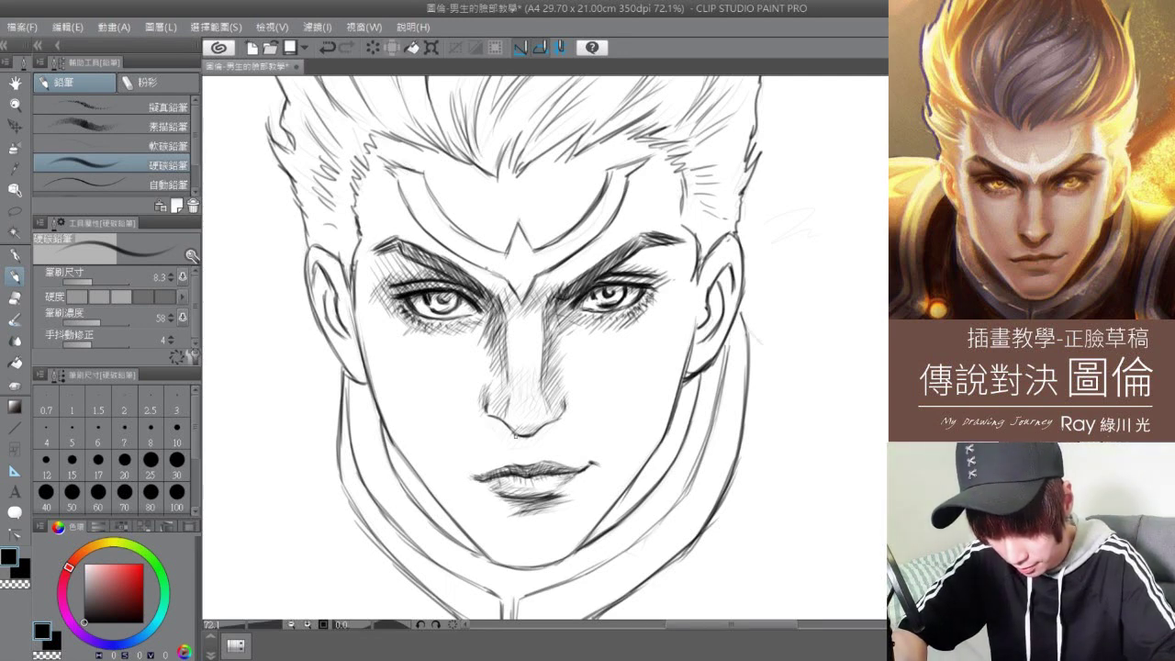
- Shade the underside of the nose and nostrils, and sketch the curved shadow beneath the nose tip
{"action": "left_click_drag", "start_coordinate": [538, 433], "coordinate": [552, 422]}
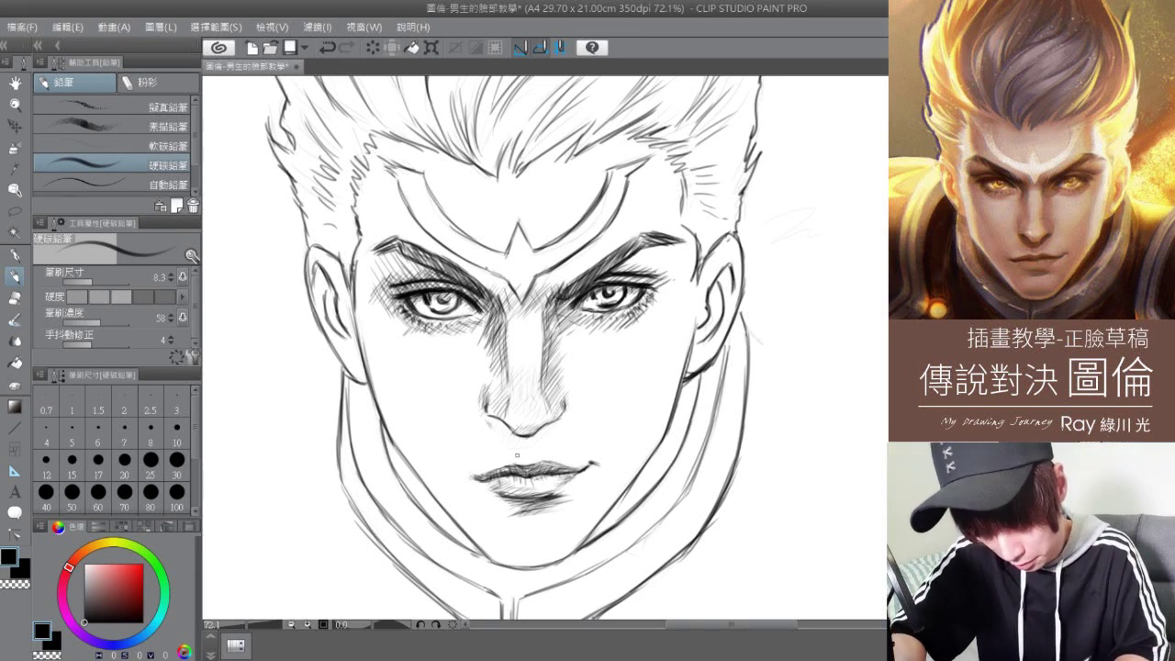
{"action": "left_click_drag", "start_coordinate": [503, 442], "coordinate": [539, 444]}
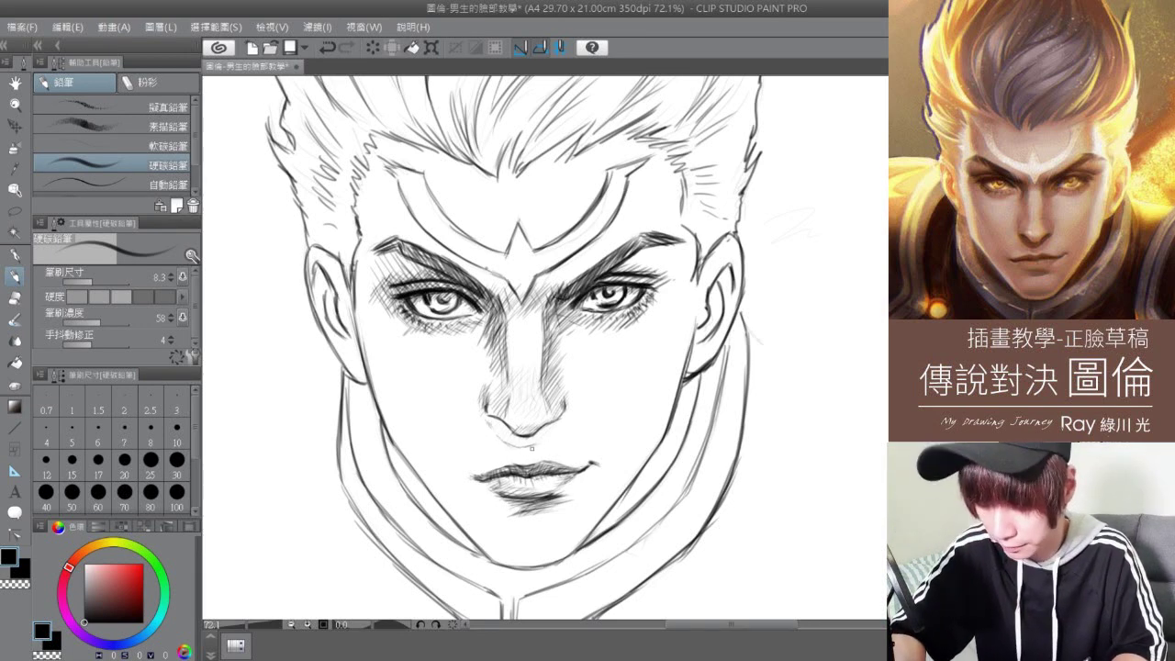
{"action": "mouse_move", "coordinate": [553, 423]}
{"action": "left_mouse_down"}
{"action": "mouse_move", "coordinate": [565, 415]}
{"action": "mouse_move", "coordinate": [545, 425]}
{"action": "left_mouse_up"}
{"action": "mouse_move", "coordinate": [488, 415]}
{"action": "left_mouse_down"}
{"action": "mouse_move", "coordinate": [515, 438]}
{"action": "mouse_move", "coordinate": [561, 419]}
{"action": "left_mouse_up"}
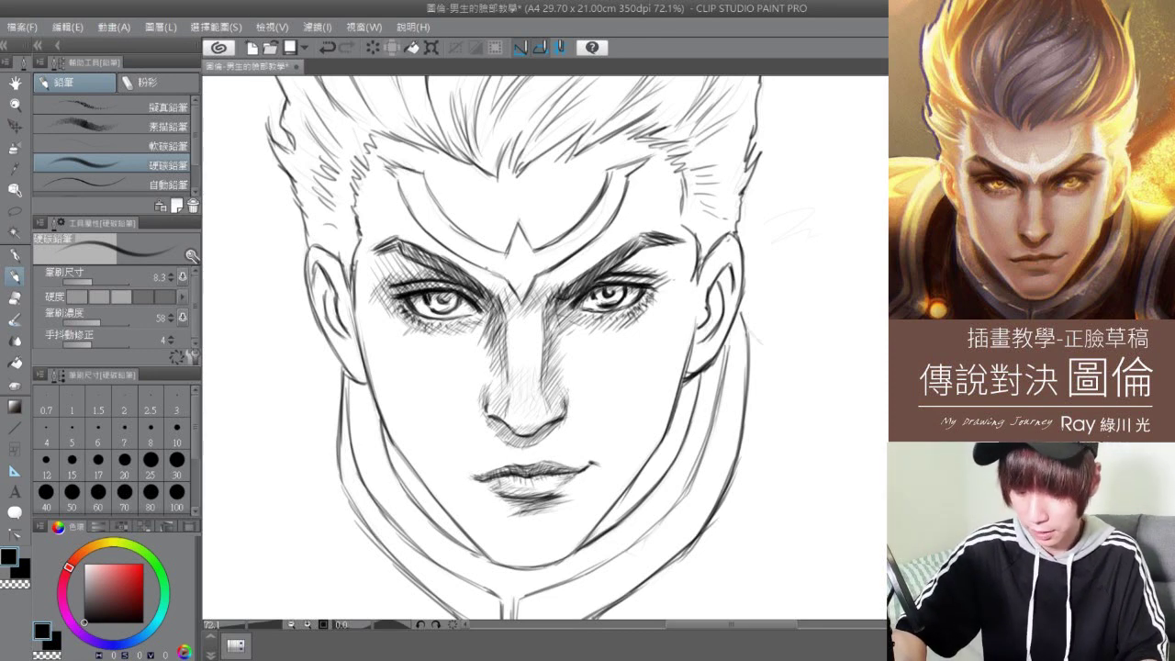
- Hatch the left-hand side of the forehead from the hairline down to the temple
{"action": "left_click_drag", "start_coordinate": [385, 159], "coordinate": [437, 153]}
{"action": "mouse_move", "coordinate": [376, 183]}
{"action": "left_mouse_down"}
{"action": "mouse_move", "coordinate": [433, 157]}
{"action": "mouse_move", "coordinate": [428, 170]}
{"action": "left_mouse_up"}
{"action": "mouse_move", "coordinate": [374, 203]}
{"action": "left_mouse_down"}
{"action": "mouse_move", "coordinate": [423, 191]}
{"action": "mouse_move", "coordinate": [368, 236]}
{"action": "mouse_move", "coordinate": [396, 224]}
{"action": "mouse_move", "coordinate": [427, 234]}
{"action": "mouse_move", "coordinate": [407, 214]}
{"action": "left_mouse_up"}
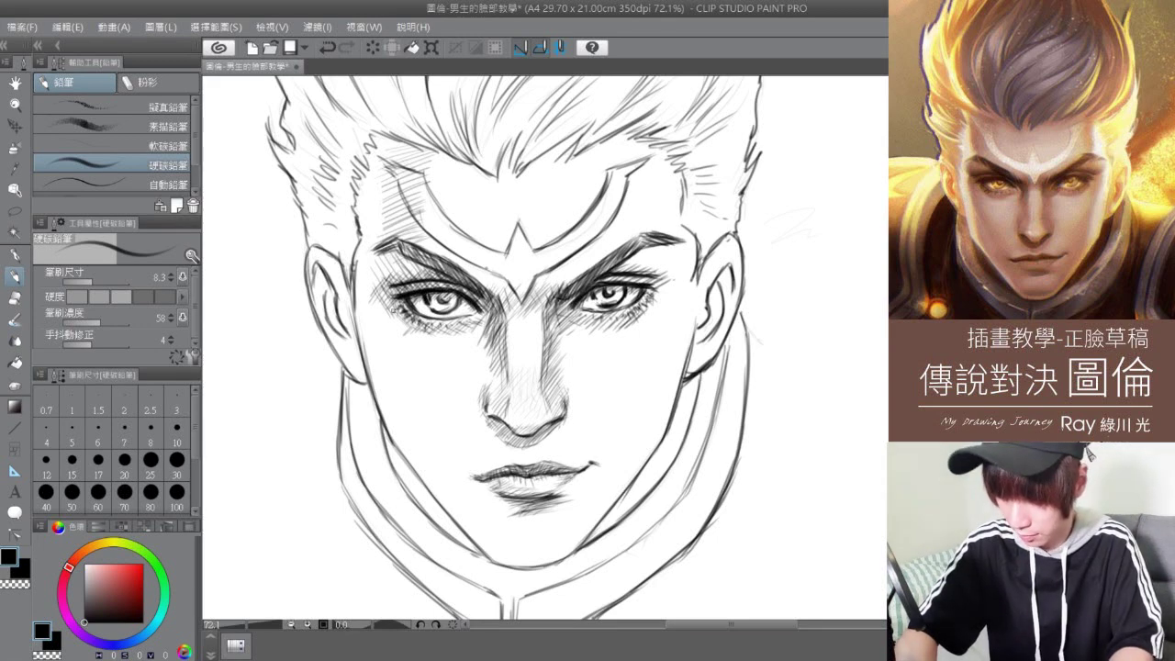
- Hatch the left-hand cheek from beneath the eye down toward the corner of the mouth and the jaw
{"action": "mouse_move", "coordinate": [398, 311]}
{"action": "left_mouse_down"}
{"action": "mouse_move", "coordinate": [383, 326]}
{"action": "mouse_move", "coordinate": [389, 343]}
{"action": "left_mouse_up"}
{"action": "left_click_drag", "start_coordinate": [406, 334], "coordinate": [393, 350]}
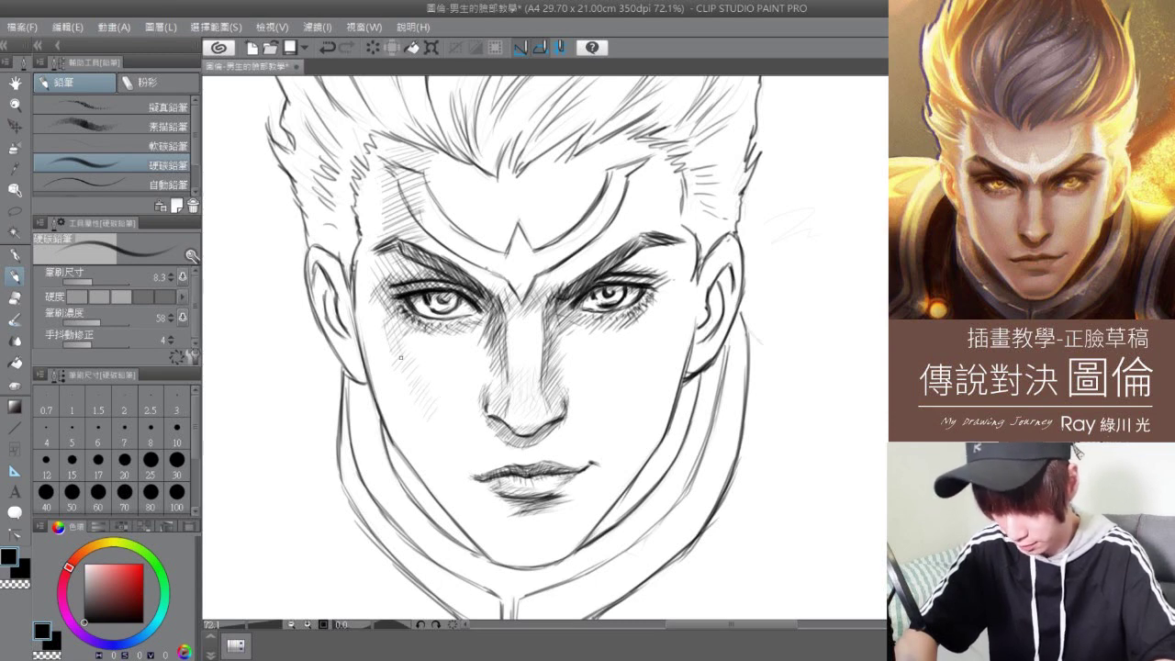
{"action": "left_click_drag", "start_coordinate": [404, 393], "coordinate": [425, 463]}
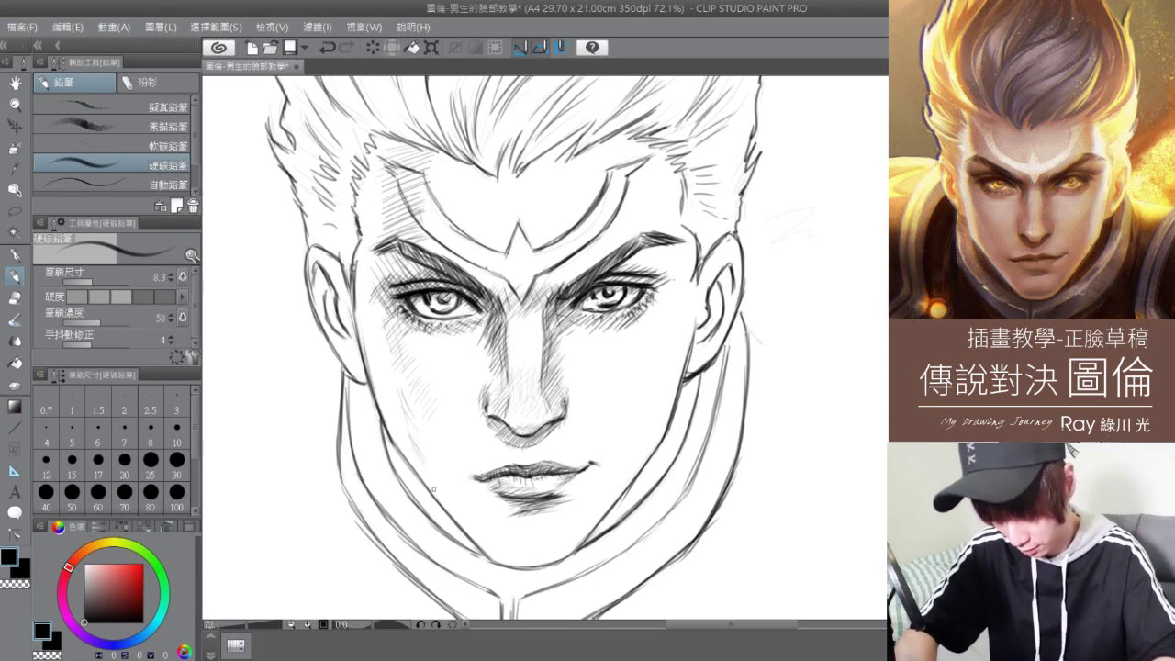
{"action": "left_click_drag", "start_coordinate": [405, 396], "coordinate": [422, 433]}
{"action": "left_click_drag", "start_coordinate": [397, 321], "coordinate": [436, 422]}
{"action": "mouse_move", "coordinate": [399, 378]}
{"action": "left_mouse_down"}
{"action": "mouse_move", "coordinate": [461, 459]}
{"action": "mouse_move", "coordinate": [427, 413]}
{"action": "mouse_move", "coordinate": [441, 407]}
{"action": "mouse_move", "coordinate": [464, 468]}
{"action": "left_mouse_up"}
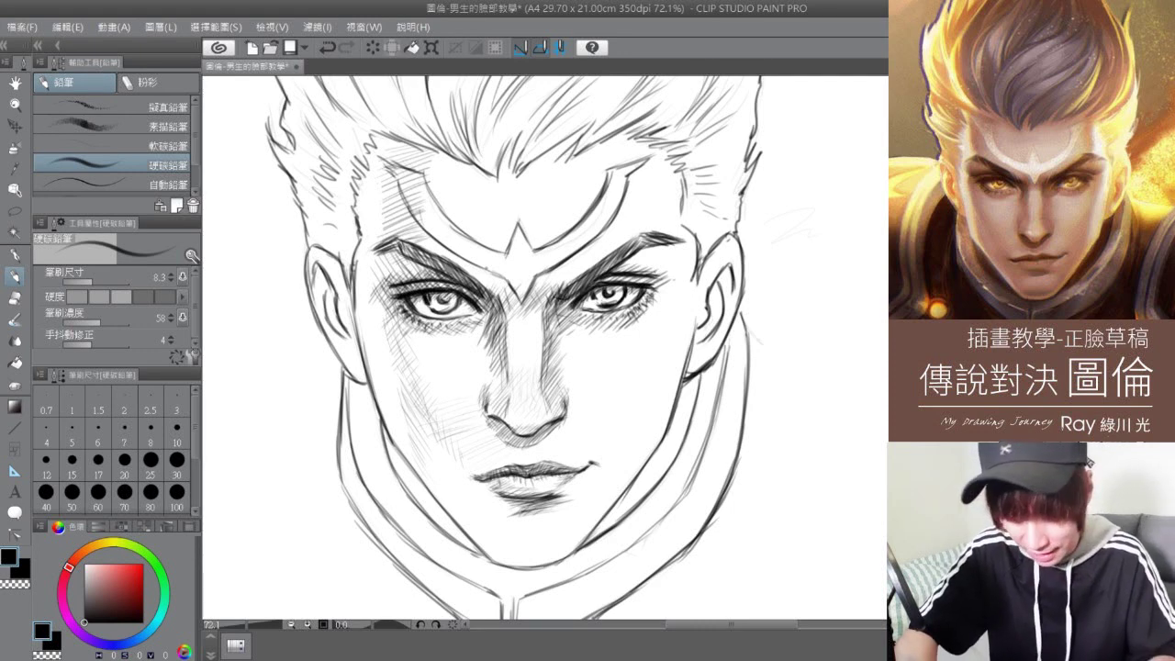
- Outline a triangular light area on each cheek below the eyes, mark the shading direction along its edge, and clear these guide marks
{"action": "mouse_move", "coordinate": [415, 339]}
{"action": "left_mouse_down"}
{"action": "mouse_move", "coordinate": [471, 404]}
{"action": "mouse_move", "coordinate": [410, 342]}
{"action": "left_mouse_up"}
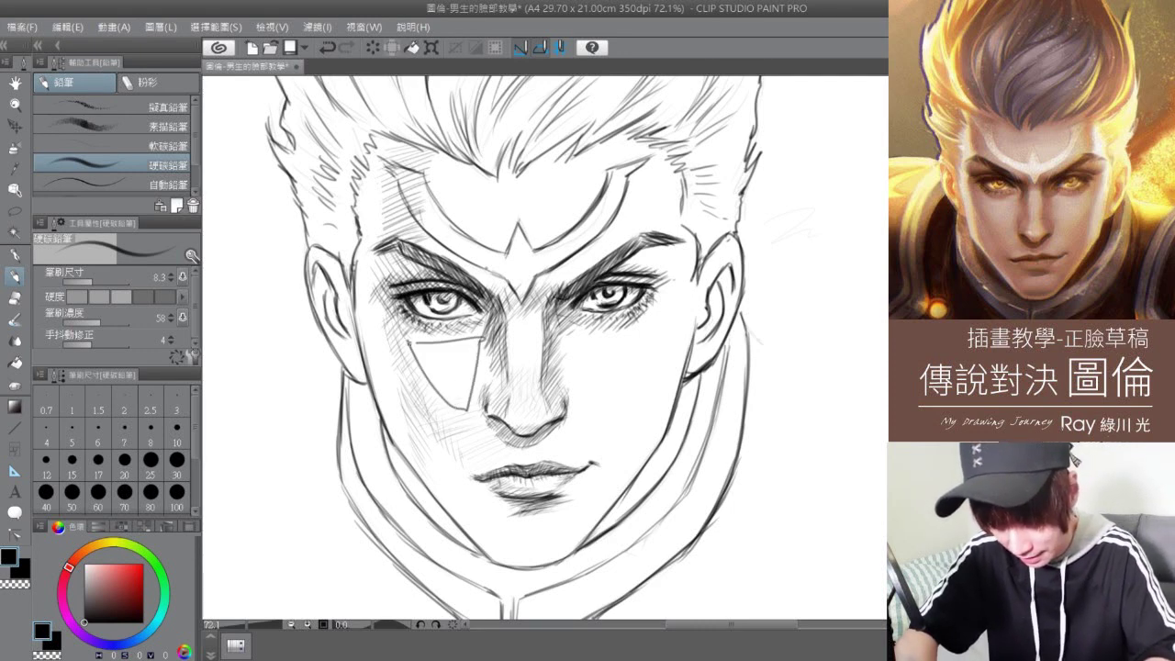
{"action": "mouse_move", "coordinate": [577, 336]}
{"action": "left_mouse_down"}
{"action": "mouse_move", "coordinate": [583, 382]}
{"action": "mouse_move", "coordinate": [607, 384]}
{"action": "mouse_move", "coordinate": [630, 328]}
{"action": "mouse_move", "coordinate": [612, 335]}
{"action": "mouse_move", "coordinate": [655, 333]}
{"action": "mouse_move", "coordinate": [592, 388]}
{"action": "mouse_move", "coordinate": [581, 377]}
{"action": "mouse_move", "coordinate": [580, 398]}
{"action": "mouse_move", "coordinate": [628, 399]}
{"action": "mouse_move", "coordinate": [641, 352]}
{"action": "mouse_move", "coordinate": [669, 332]}
{"action": "left_mouse_up"}
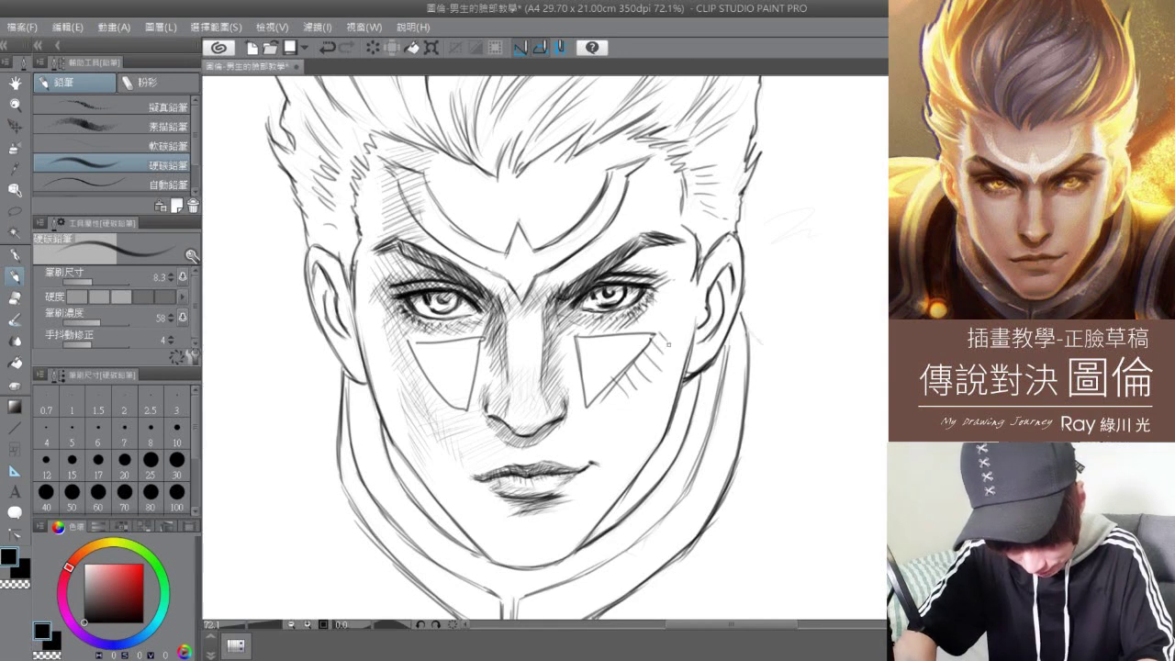
{"action": "mouse_move", "coordinate": [409, 411]}
{"action": "left_mouse_down"}
{"action": "mouse_move", "coordinate": [424, 377]}
{"action": "mouse_move", "coordinate": [439, 395]}
{"action": "left_mouse_up"}
{"action": "left_click_drag", "start_coordinate": [437, 422], "coordinate": [452, 400]}
{"action": "left_click_drag", "start_coordinate": [452, 432], "coordinate": [467, 410]}
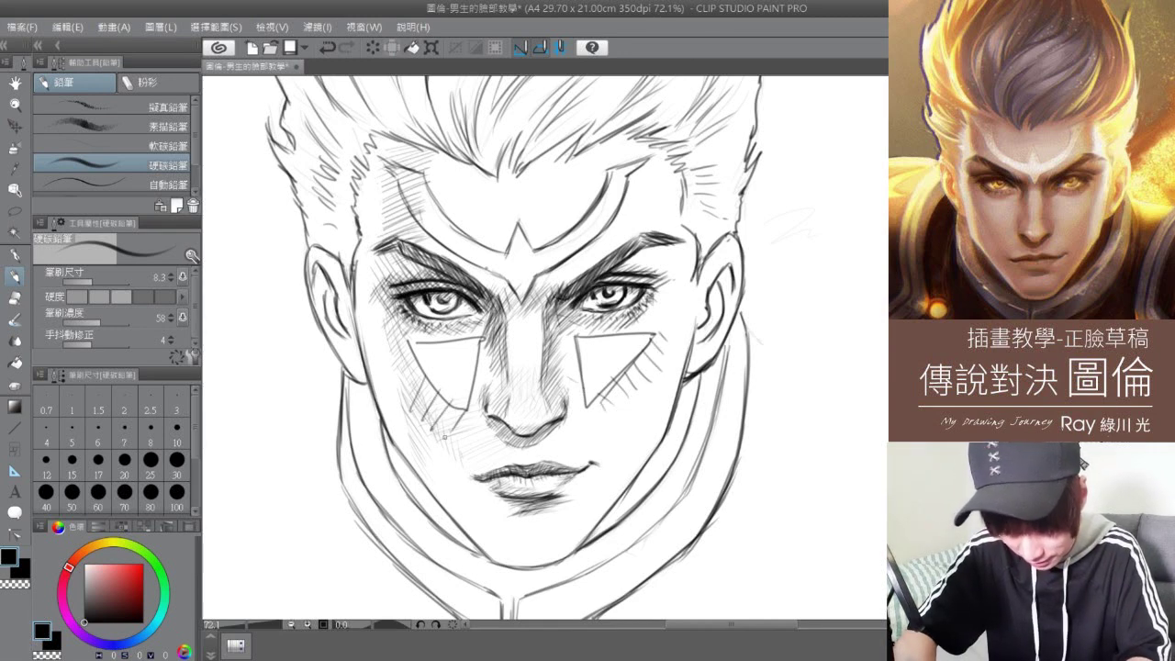
{"action": "key", "text": "Delete"}
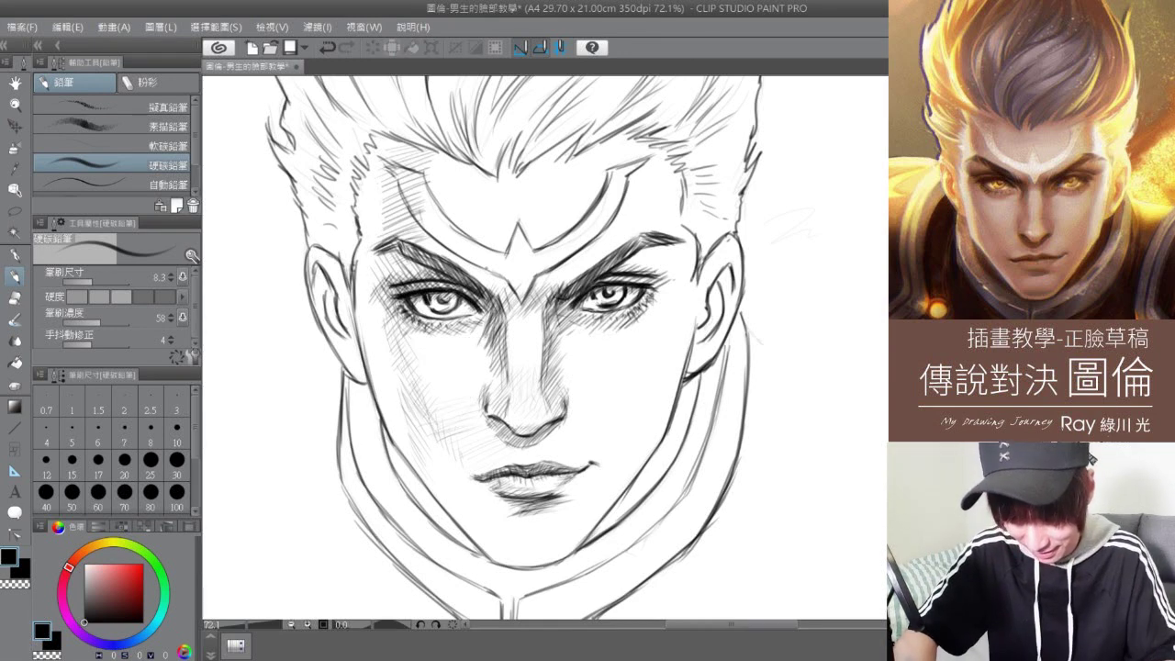
- Hatch the left-hand lower cheek and jaw beside the mouth, continuing down to the chin
{"action": "left_click_drag", "start_coordinate": [436, 471], "coordinate": [453, 496]}
{"action": "left_click_drag", "start_coordinate": [423, 428], "coordinate": [428, 459]}
{"action": "left_click_drag", "start_coordinate": [431, 431], "coordinate": [440, 465]}
{"action": "mouse_move", "coordinate": [436, 431]}
{"action": "left_mouse_down"}
{"action": "mouse_move", "coordinate": [463, 445]}
{"action": "mouse_move", "coordinate": [420, 460]}
{"action": "mouse_move", "coordinate": [436, 466]}
{"action": "mouse_move", "coordinate": [468, 442]}
{"action": "mouse_move", "coordinate": [442, 486]}
{"action": "mouse_move", "coordinate": [479, 471]}
{"action": "mouse_move", "coordinate": [470, 511]}
{"action": "mouse_move", "coordinate": [497, 506]}
{"action": "left_mouse_up"}
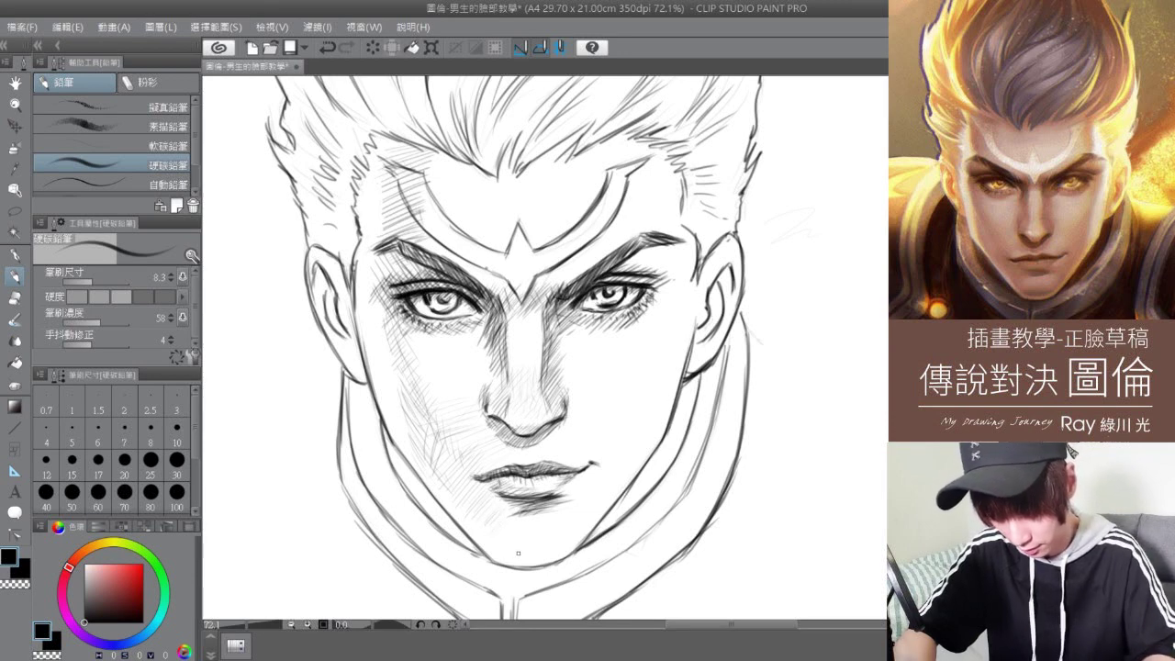
{"action": "mouse_move", "coordinate": [483, 521]}
{"action": "left_mouse_down"}
{"action": "mouse_move", "coordinate": [476, 534]}
{"action": "mouse_move", "coordinate": [485, 528]}
{"action": "left_mouse_up"}
{"action": "left_click_drag", "start_coordinate": [503, 518], "coordinate": [492, 533]}
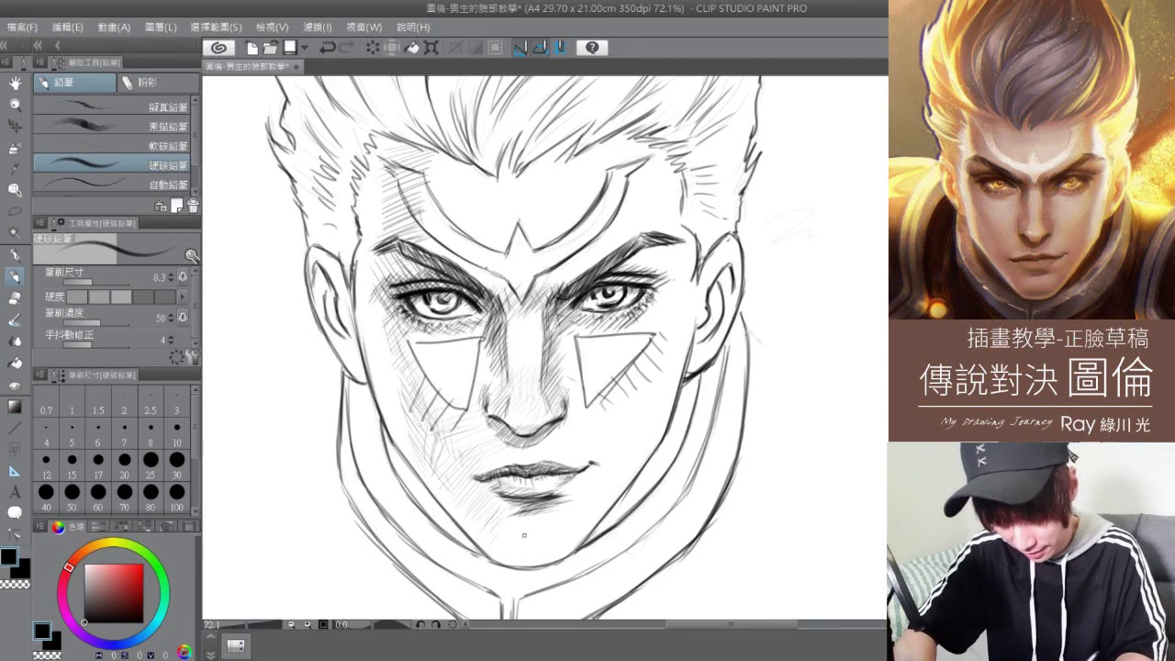
- Hatch the base of the chin and the areas beside the lower lip, and deepen the shadow under the nose
{"action": "mouse_move", "coordinate": [542, 515]}
{"action": "left_mouse_down"}
{"action": "mouse_move", "coordinate": [551, 546]}
{"action": "mouse_move", "coordinate": [500, 547]}
{"action": "left_mouse_up"}
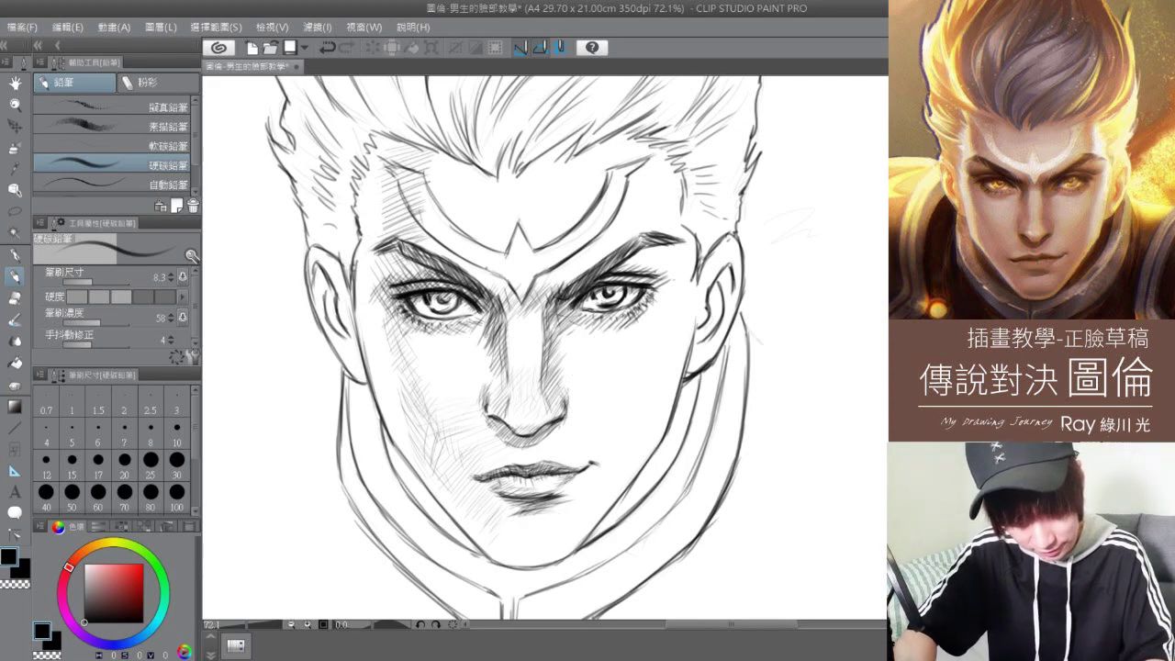
{"action": "mouse_move", "coordinate": [512, 541]}
{"action": "left_mouse_down"}
{"action": "mouse_move", "coordinate": [567, 541]}
{"action": "mouse_move", "coordinate": [545, 536]}
{"action": "mouse_move", "coordinate": [506, 555]}
{"action": "mouse_move", "coordinate": [551, 553]}
{"action": "mouse_move", "coordinate": [509, 561]}
{"action": "mouse_move", "coordinate": [530, 564]}
{"action": "mouse_move", "coordinate": [573, 538]}
{"action": "mouse_move", "coordinate": [528, 551]}
{"action": "left_mouse_up"}
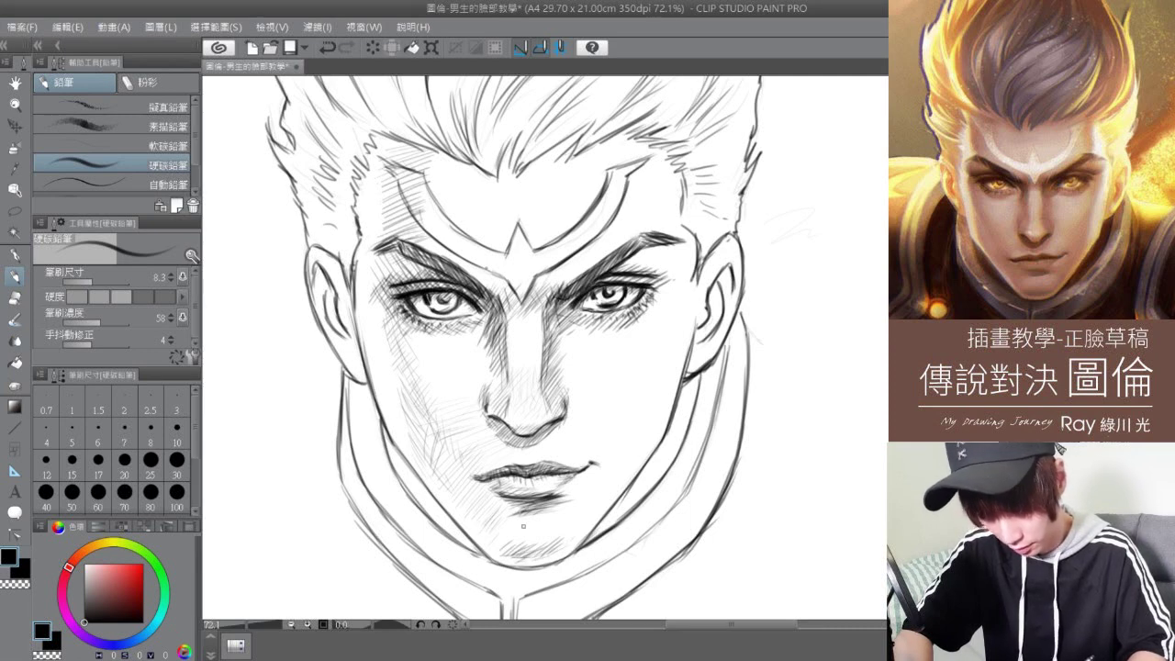
{"action": "left_click_drag", "start_coordinate": [460, 497], "coordinate": [486, 516]}
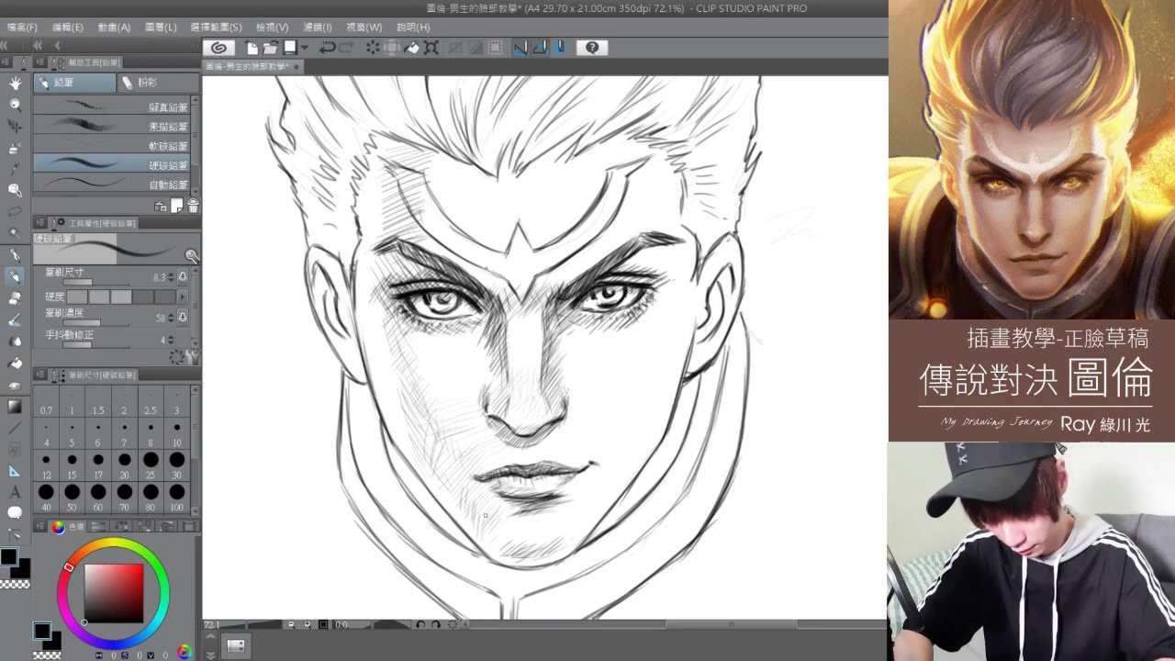
{"action": "left_click_drag", "start_coordinate": [557, 501], "coordinate": [570, 492]}
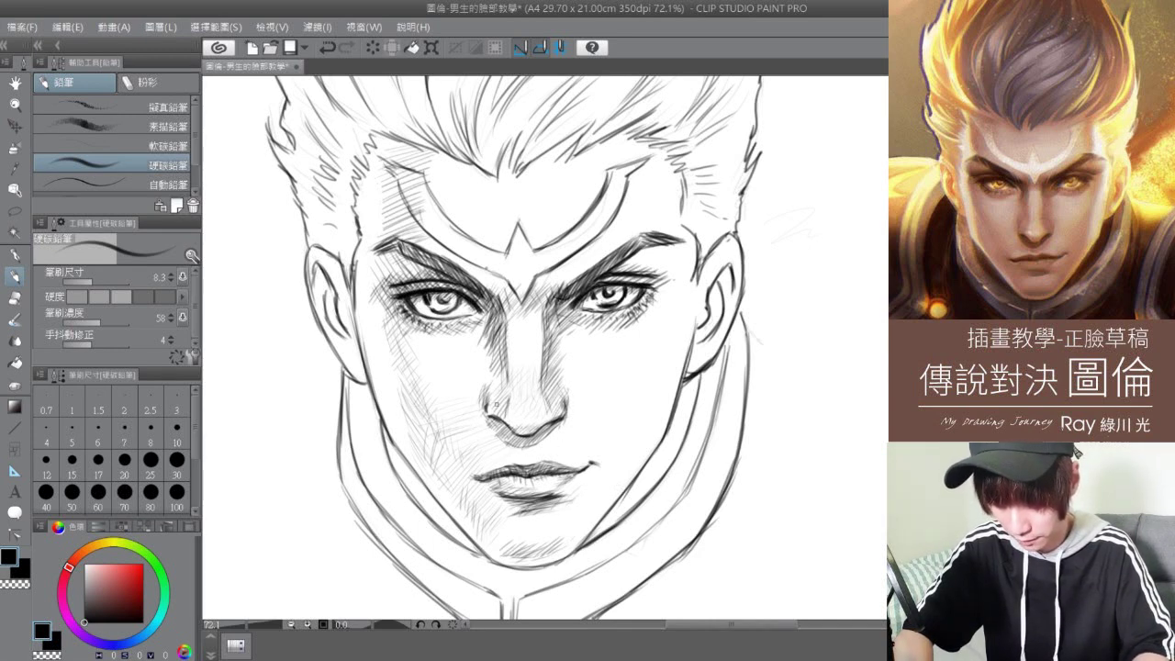
{"action": "mouse_move", "coordinate": [508, 430]}
{"action": "left_mouse_down"}
{"action": "mouse_move", "coordinate": [495, 443]}
{"action": "mouse_move", "coordinate": [539, 456]}
{"action": "mouse_move", "coordinate": [563, 429]}
{"action": "left_mouse_up"}
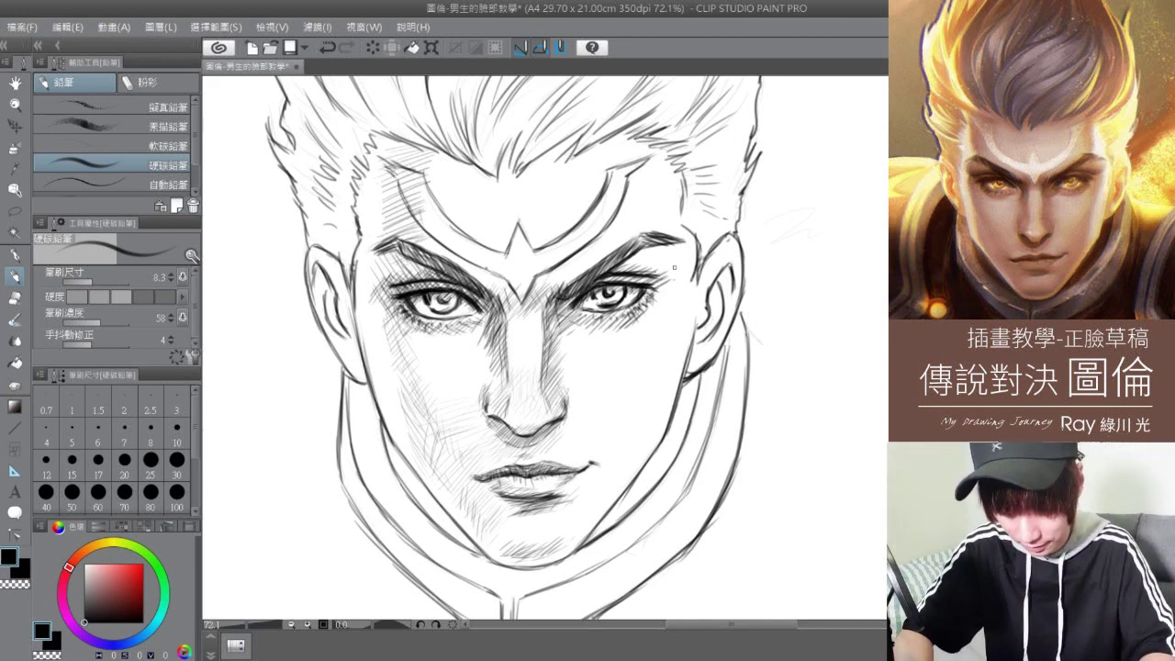
- Hatch the right-hand cheek from the outer eye down to the jaw, and erase excess strokes near the mouth corner
{"action": "mouse_move", "coordinate": [677, 298]}
{"action": "left_mouse_down"}
{"action": "mouse_move", "coordinate": [650, 334]}
{"action": "mouse_move", "coordinate": [661, 312]}
{"action": "mouse_move", "coordinate": [667, 345]}
{"action": "mouse_move", "coordinate": [604, 425]}
{"action": "left_mouse_up"}
{"action": "mouse_move", "coordinate": [665, 353]}
{"action": "left_mouse_down"}
{"action": "mouse_move", "coordinate": [647, 406]}
{"action": "mouse_move", "coordinate": [607, 438]}
{"action": "mouse_move", "coordinate": [670, 409]}
{"action": "mouse_move", "coordinate": [592, 462]}
{"action": "mouse_move", "coordinate": [620, 457]}
{"action": "mouse_move", "coordinate": [564, 507]}
{"action": "left_mouse_up"}
{"action": "left_click_drag", "start_coordinate": [628, 470], "coordinate": [595, 507]}
{"action": "left_click_drag", "start_coordinate": [663, 372], "coordinate": [627, 399]}
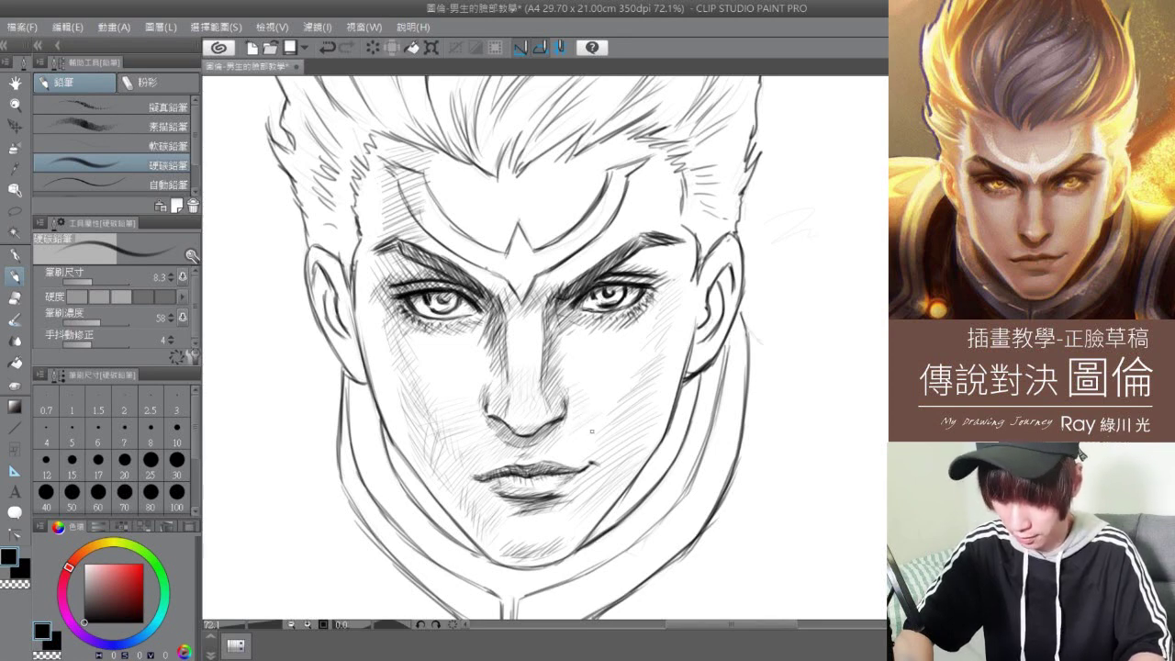
{"action": "left_click_drag", "start_coordinate": [609, 436], "coordinate": [583, 445]}
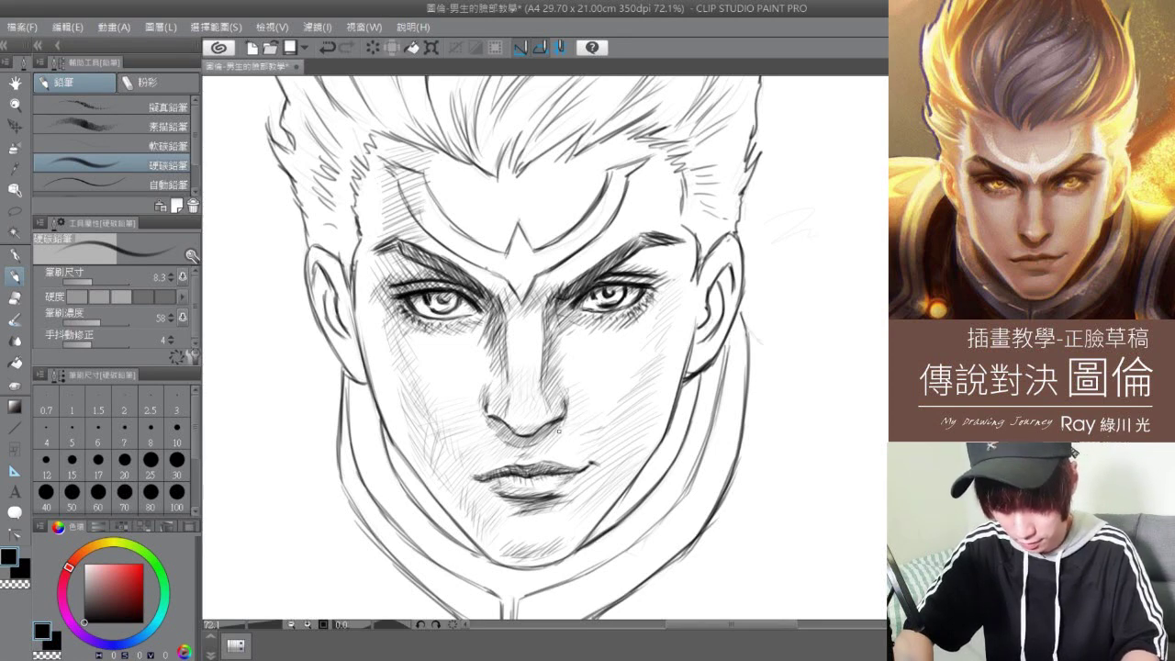
{"action": "key", "text": "e"}
{"action": "left_click_drag", "start_coordinate": [598, 432], "coordinate": [585, 443]}
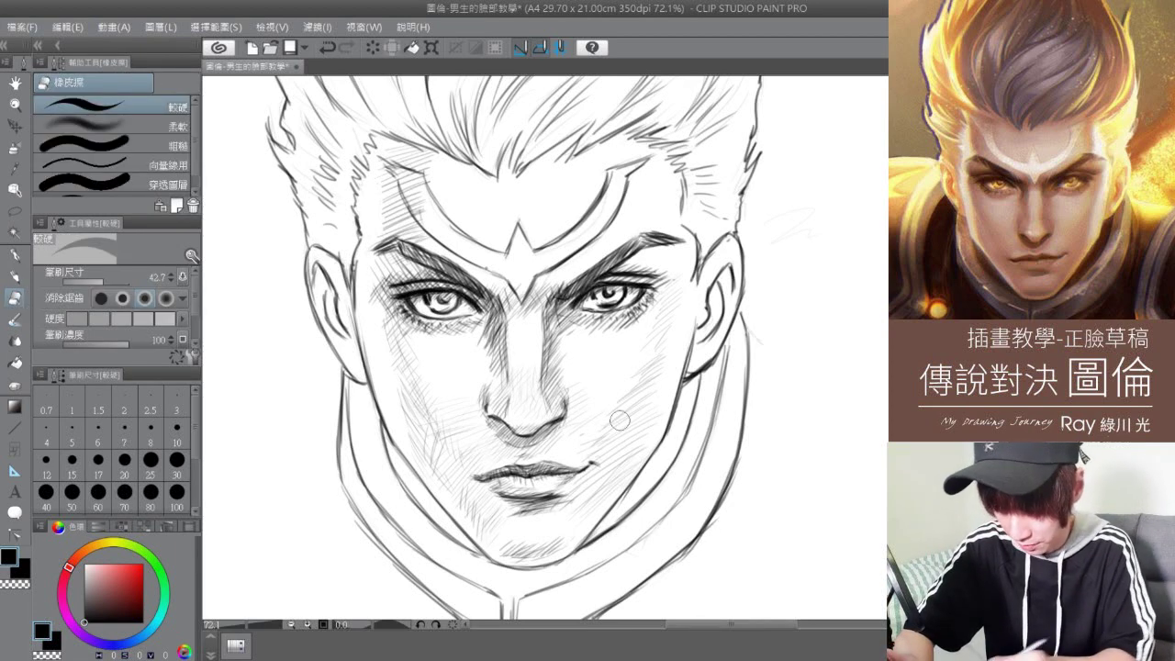
- Add pencil hatching at the outer corner of the right-hand eye and between that eye and its brow
{"action": "key", "text": "p"}
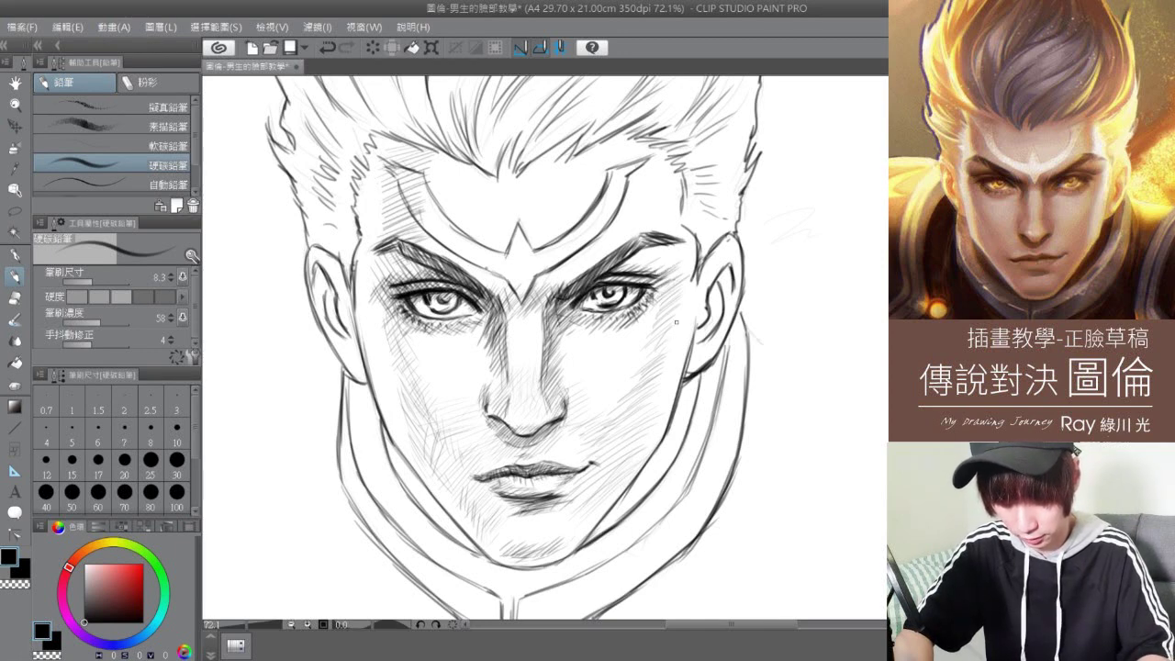
{"action": "left_click_drag", "start_coordinate": [646, 309], "coordinate": [673, 289]}
{"action": "left_click_drag", "start_coordinate": [643, 318], "coordinate": [660, 305]}
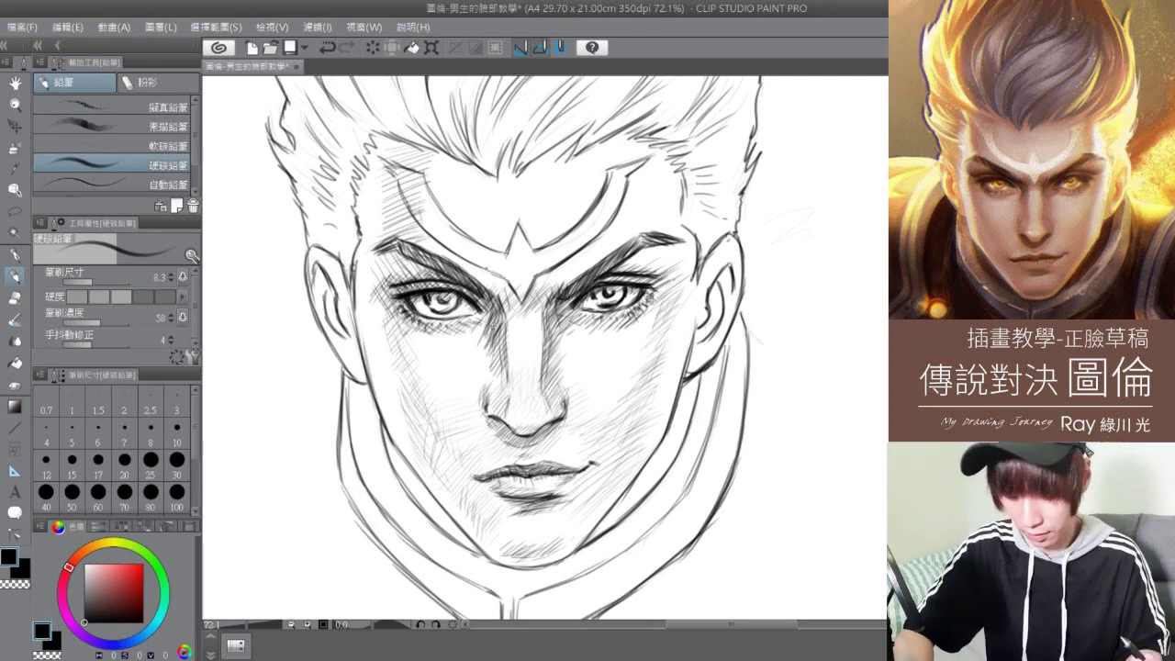
{"action": "left_click_drag", "start_coordinate": [548, 301], "coordinate": [602, 260]}
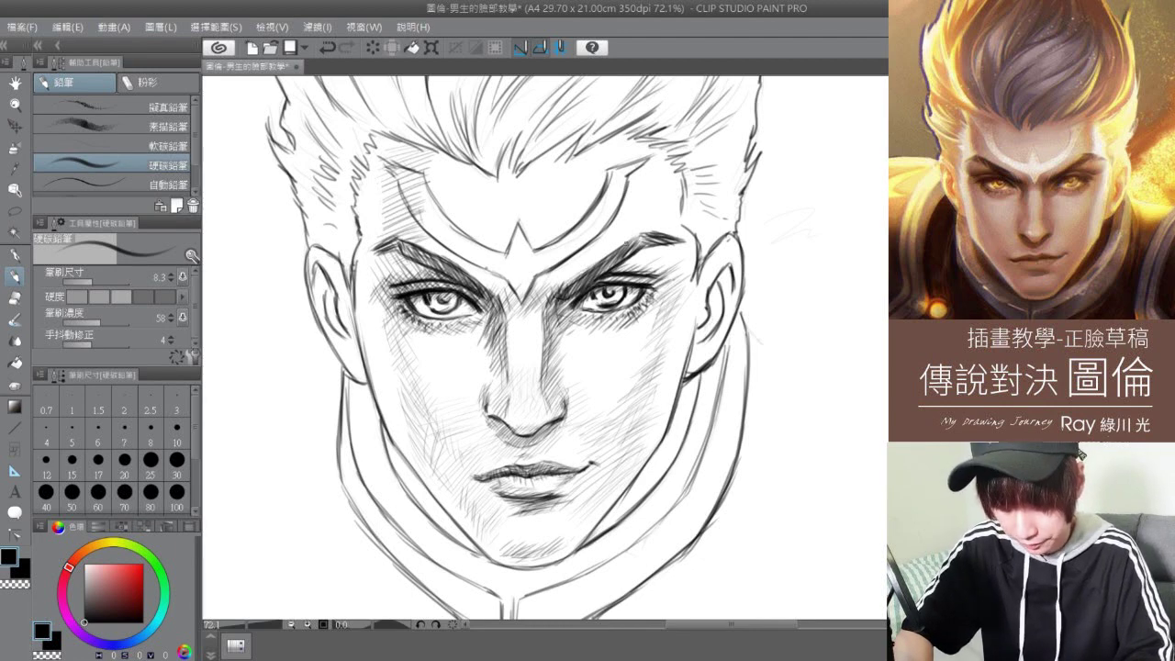
- Hatch the right-hand temple between the hairline and the tip of the crescent forehead mark
{"action": "mouse_move", "coordinate": [660, 146]}
{"action": "left_mouse_down"}
{"action": "mouse_move", "coordinate": [640, 164]}
{"action": "mouse_move", "coordinate": [634, 194]}
{"action": "left_mouse_up"}
{"action": "left_click_drag", "start_coordinate": [668, 175], "coordinate": [635, 219]}
{"action": "mouse_move", "coordinate": [662, 205]}
{"action": "left_mouse_down"}
{"action": "mouse_move", "coordinate": [630, 237]}
{"action": "mouse_move", "coordinate": [643, 208]}
{"action": "left_mouse_up"}
{"action": "mouse_move", "coordinate": [676, 159]}
{"action": "left_mouse_down"}
{"action": "mouse_move", "coordinate": [648, 178]}
{"action": "mouse_move", "coordinate": [637, 212]}
{"action": "left_mouse_up"}
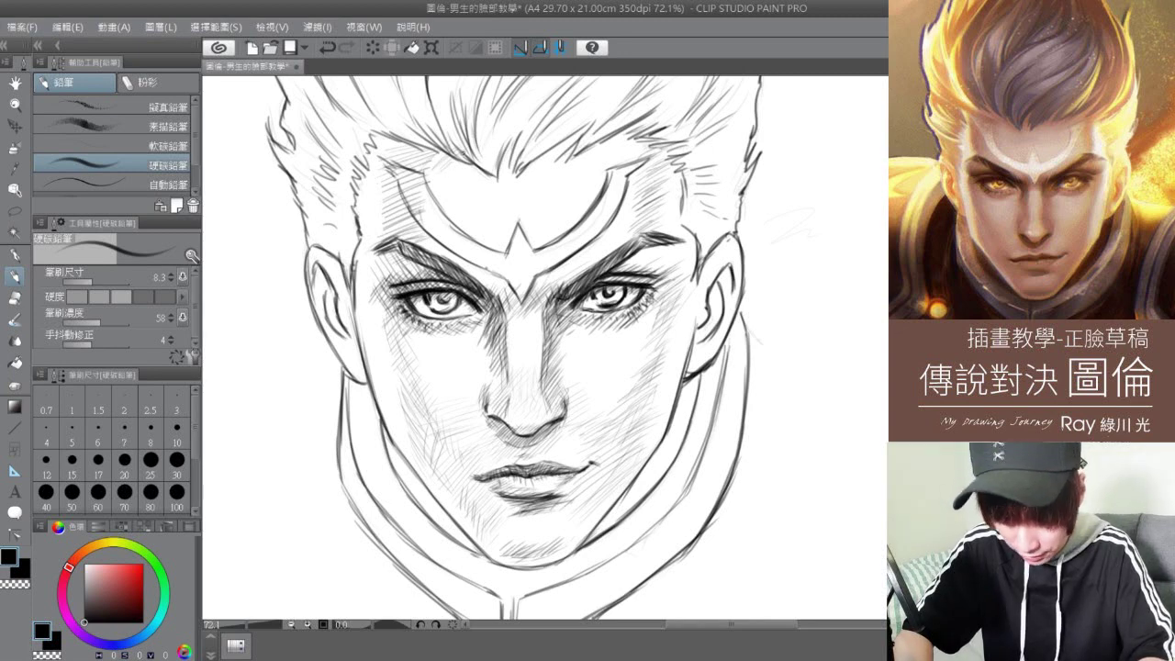
- Hatch the shadow cast by the hair along the hairline across the upper forehead
{"action": "left_click_drag", "start_coordinate": [493, 192], "coordinate": [561, 139]}
{"action": "left_click_drag", "start_coordinate": [504, 192], "coordinate": [563, 152]}
{"action": "left_click_drag", "start_coordinate": [530, 182], "coordinate": [616, 113]}
{"action": "mouse_move", "coordinate": [572, 168]}
{"action": "left_mouse_down"}
{"action": "mouse_move", "coordinate": [626, 122]}
{"action": "mouse_move", "coordinate": [661, 112]}
{"action": "left_mouse_up"}
{"action": "mouse_move", "coordinate": [604, 157]}
{"action": "left_mouse_down"}
{"action": "mouse_move", "coordinate": [681, 110]}
{"action": "mouse_move", "coordinate": [684, 125]}
{"action": "left_mouse_up"}
{"action": "left_click_drag", "start_coordinate": [644, 157], "coordinate": [675, 144]}
{"action": "mouse_move", "coordinate": [653, 165]}
{"action": "left_mouse_down"}
{"action": "mouse_move", "coordinate": [695, 146]}
{"action": "mouse_move", "coordinate": [702, 158]}
{"action": "left_mouse_up"}
{"action": "left_click_drag", "start_coordinate": [527, 169], "coordinate": [571, 137]}
{"action": "left_click_drag", "start_coordinate": [472, 154], "coordinate": [504, 127]}
{"action": "left_click_drag", "start_coordinate": [415, 162], "coordinate": [469, 108]}
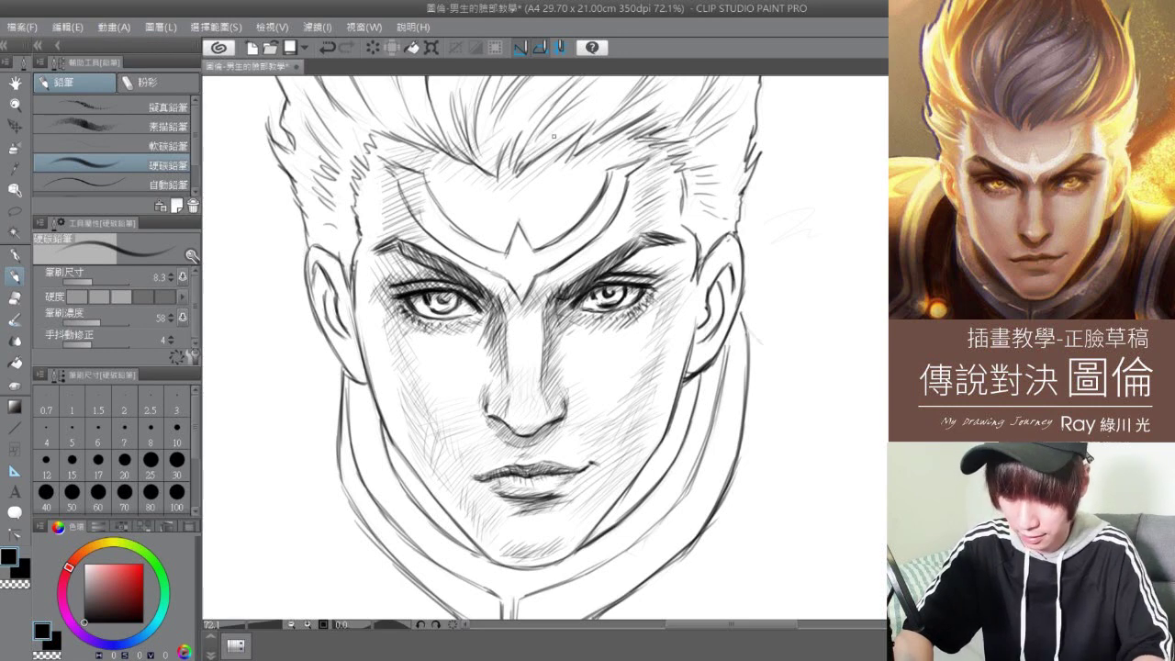
- Lightly hatch the middle of the forehead inside the crescent mark, from its left arm to its right arm
{"action": "mouse_move", "coordinate": [408, 198]}
{"action": "left_mouse_down"}
{"action": "mouse_move", "coordinate": [465, 166]}
{"action": "mouse_move", "coordinate": [509, 187]}
{"action": "mouse_move", "coordinate": [553, 180]}
{"action": "left_mouse_up"}
{"action": "left_click_drag", "start_coordinate": [557, 178], "coordinate": [580, 171]}
{"action": "left_click_drag", "start_coordinate": [478, 220], "coordinate": [503, 207]}
{"action": "mouse_move", "coordinate": [528, 198]}
{"action": "left_mouse_down"}
{"action": "mouse_move", "coordinate": [568, 188]}
{"action": "mouse_move", "coordinate": [606, 151]}
{"action": "left_mouse_up"}
{"action": "left_click_drag", "start_coordinate": [590, 166], "coordinate": [630, 155]}
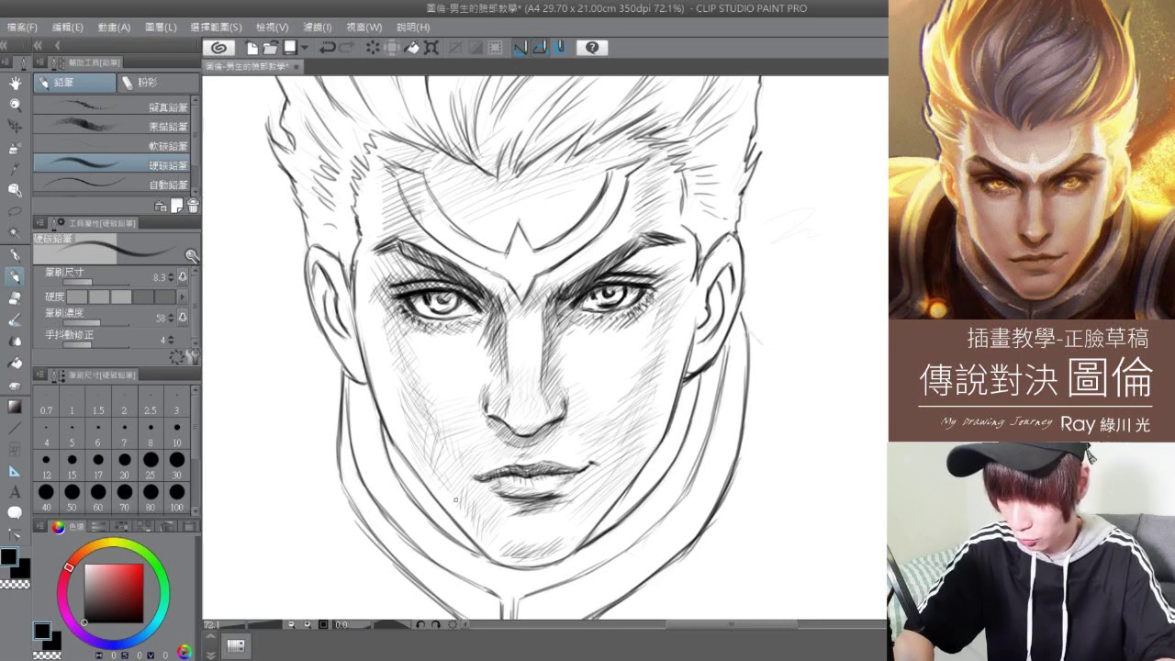
- Reinforce the hatching on the left-hand lower cheek along the jawline
{"action": "left_click_drag", "start_coordinate": [415, 448], "coordinate": [451, 492]}
{"action": "left_click_drag", "start_coordinate": [427, 423], "coordinate": [441, 447]}
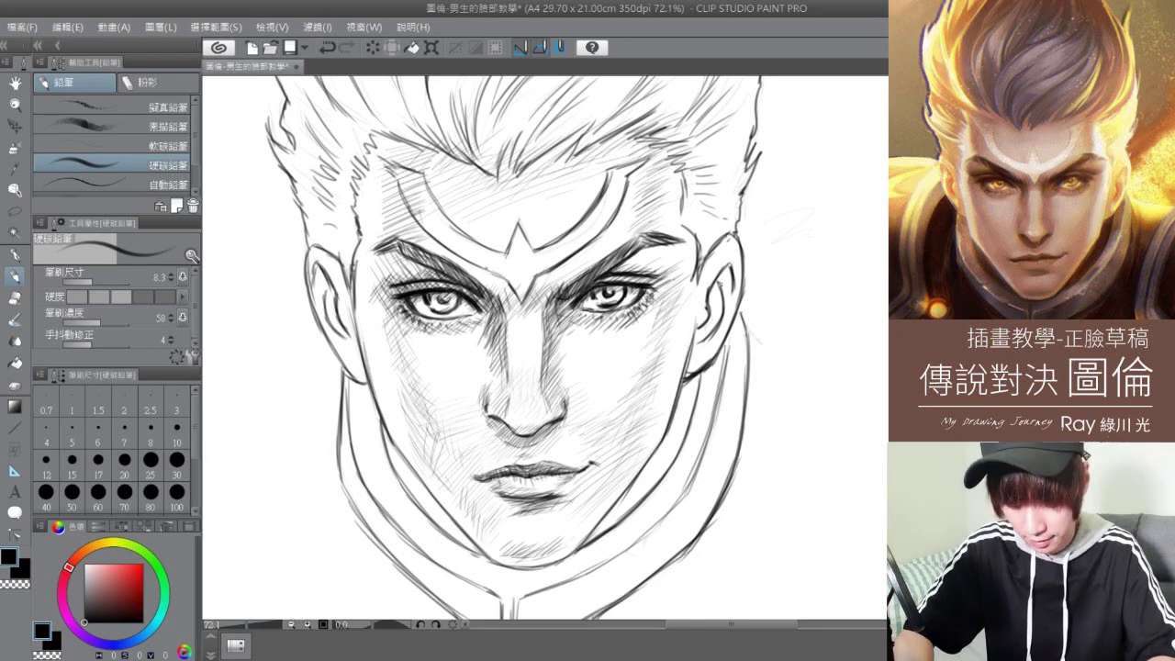
- Shade the inner hollow and upper fold of the right-hand ear
{"action": "left_click_drag", "start_coordinate": [721, 285], "coordinate": [710, 299]}
{"action": "left_click_drag", "start_coordinate": [722, 288], "coordinate": [708, 312]}
{"action": "left_click_drag", "start_coordinate": [721, 302], "coordinate": [710, 319]}
{"action": "left_click_drag", "start_coordinate": [719, 310], "coordinate": [692, 341]}
{"action": "left_click_drag", "start_coordinate": [699, 331], "coordinate": [696, 345]}
{"action": "left_click_drag", "start_coordinate": [715, 329], "coordinate": [697, 346]}
{"action": "left_click_drag", "start_coordinate": [722, 281], "coordinate": [710, 300]}
{"action": "mouse_move", "coordinate": [719, 286]}
{"action": "left_mouse_down"}
{"action": "mouse_move", "coordinate": [715, 329]}
{"action": "mouse_move", "coordinate": [691, 350]}
{"action": "left_mouse_up"}
{"action": "left_click_drag", "start_coordinate": [709, 310], "coordinate": [696, 330]}
{"action": "left_click_drag", "start_coordinate": [709, 313], "coordinate": [698, 324]}
{"action": "left_click_drag", "start_coordinate": [731, 265], "coordinate": [723, 290]}
{"action": "left_click_drag", "start_coordinate": [731, 264], "coordinate": [707, 286]}
{"action": "left_click_drag", "start_coordinate": [735, 261], "coordinate": [731, 289]}
- Darken the lobe and outer rim of the right-hand ear where it meets the jaw
{"action": "left_click_drag", "start_coordinate": [711, 329], "coordinate": [670, 397]}
{"action": "left_click_drag", "start_coordinate": [694, 352], "coordinate": [683, 378]}
{"action": "mouse_move", "coordinate": [711, 357]}
{"action": "left_mouse_down"}
{"action": "mouse_move", "coordinate": [691, 375]}
{"action": "mouse_move", "coordinate": [701, 375]}
{"action": "left_mouse_up"}
{"action": "left_click_drag", "start_coordinate": [737, 308], "coordinate": [723, 338]}
{"action": "left_click_drag", "start_coordinate": [724, 343], "coordinate": [715, 356]}
- Shade the inner hollow and folds of the left-hand ear
{"action": "left_click_drag", "start_coordinate": [336, 284], "coordinate": [327, 312]}
{"action": "mouse_move", "coordinate": [336, 301]}
{"action": "left_mouse_down"}
{"action": "mouse_move", "coordinate": [327, 323]}
{"action": "mouse_move", "coordinate": [340, 342]}
{"action": "left_mouse_up"}
{"action": "left_click_drag", "start_coordinate": [332, 270], "coordinate": [317, 296]}
{"action": "left_click_drag", "start_coordinate": [320, 266], "coordinate": [315, 286]}
{"action": "left_click_drag", "start_coordinate": [331, 270], "coordinate": [320, 307]}
{"action": "left_click_drag", "start_coordinate": [339, 296], "coordinate": [333, 308]}
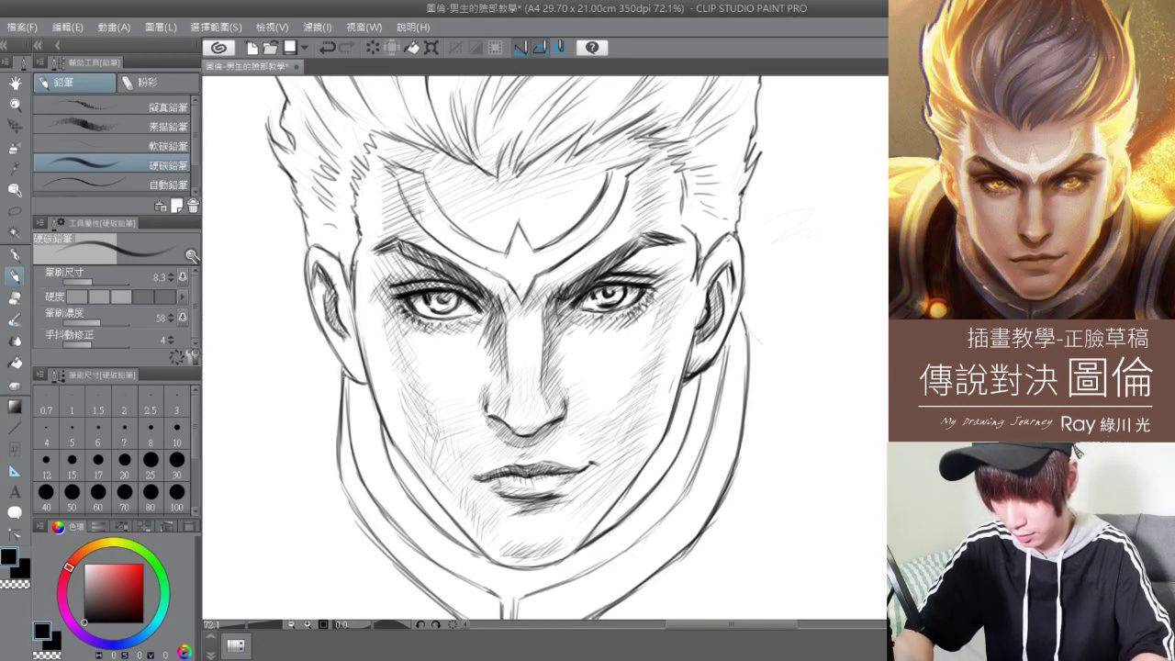
- Darken the edge between the left-hand ear and the face down to the earlobe
{"action": "left_click_drag", "start_coordinate": [366, 366], "coordinate": [355, 386]}
{"action": "left_click_drag", "start_coordinate": [365, 331], "coordinate": [355, 373]}
{"action": "mouse_move", "coordinate": [360, 296]}
{"action": "left_mouse_down"}
{"action": "mouse_move", "coordinate": [349, 340]}
{"action": "mouse_move", "coordinate": [346, 322]}
{"action": "left_mouse_up"}
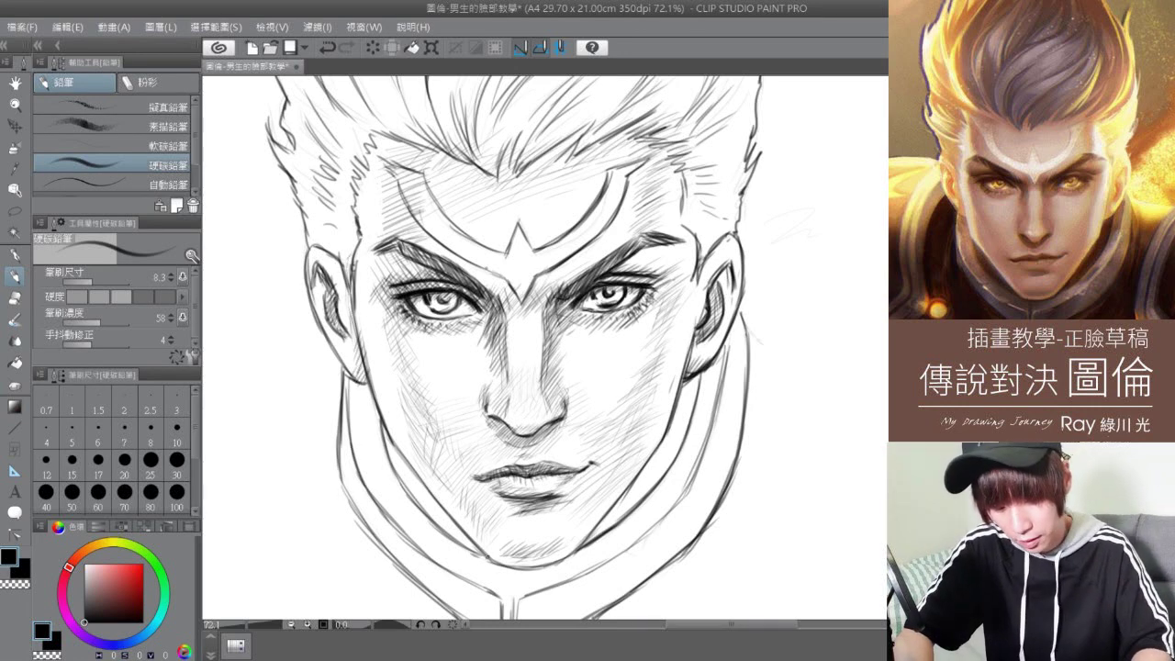
- Darken the chin's lower contour and hatch the neck shadow between the left-hand jaw and the collar
{"action": "left_click_drag", "start_coordinate": [530, 562], "coordinate": [516, 570]}
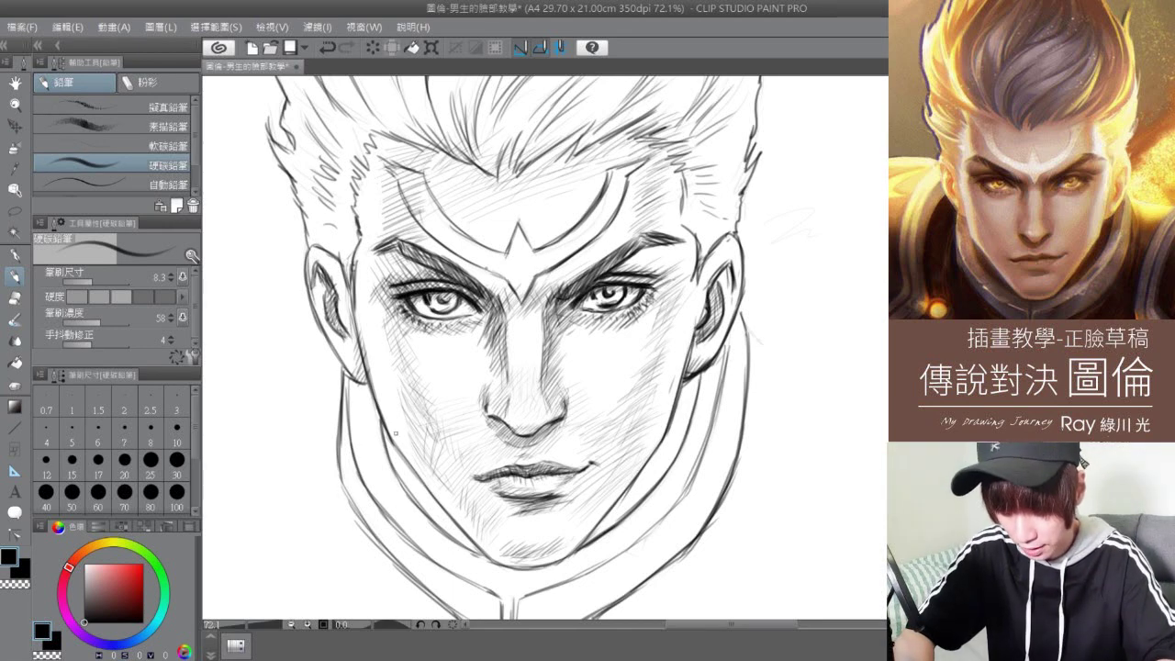
{"action": "mouse_move", "coordinate": [390, 430]}
{"action": "left_mouse_down"}
{"action": "mouse_move", "coordinate": [388, 470]}
{"action": "mouse_move", "coordinate": [427, 529]}
{"action": "mouse_move", "coordinate": [465, 553]}
{"action": "left_mouse_up"}
{"action": "mouse_move", "coordinate": [450, 485]}
{"action": "left_mouse_down"}
{"action": "mouse_move", "coordinate": [422, 525]}
{"action": "mouse_move", "coordinate": [406, 526]}
{"action": "left_mouse_up"}
{"action": "mouse_move", "coordinate": [409, 452]}
{"action": "left_mouse_down"}
{"action": "mouse_move", "coordinate": [393, 496]}
{"action": "mouse_move", "coordinate": [410, 505]}
{"action": "left_mouse_up"}
{"action": "mouse_move", "coordinate": [439, 480]}
{"action": "left_mouse_down"}
{"action": "mouse_move", "coordinate": [417, 515]}
{"action": "mouse_move", "coordinate": [425, 526]}
{"action": "left_mouse_up"}
{"action": "left_click_drag", "start_coordinate": [404, 441], "coordinate": [388, 474]}
{"action": "mouse_move", "coordinate": [413, 459]}
{"action": "left_mouse_down"}
{"action": "mouse_move", "coordinate": [394, 502]}
{"action": "mouse_move", "coordinate": [407, 516]}
{"action": "left_mouse_up"}
{"action": "mouse_move", "coordinate": [450, 494]}
{"action": "left_mouse_down"}
{"action": "mouse_move", "coordinate": [426, 534]}
{"action": "mouse_move", "coordinate": [439, 541]}
{"action": "left_mouse_up"}
{"action": "mouse_move", "coordinate": [447, 479]}
{"action": "left_mouse_down"}
{"action": "mouse_move", "coordinate": [419, 525]}
{"action": "mouse_move", "coordinate": [432, 526]}
{"action": "left_mouse_up"}
{"action": "mouse_move", "coordinate": [461, 516]}
{"action": "left_mouse_down"}
{"action": "mouse_move", "coordinate": [431, 542]}
{"action": "mouse_move", "coordinate": [443, 547]}
{"action": "left_mouse_up"}
- Hatch the neck shadow between the right-hand jaw and the collar, and fill the gap beside the chin
{"action": "left_click_drag", "start_coordinate": [605, 514], "coordinate": [588, 540]}
{"action": "left_click_drag", "start_coordinate": [619, 496], "coordinate": [595, 537]}
{"action": "left_click_drag", "start_coordinate": [632, 476], "coordinate": [608, 531]}
{"action": "left_click_drag", "start_coordinate": [655, 451], "coordinate": [621, 518]}
{"action": "mouse_move", "coordinate": [666, 437]}
{"action": "left_mouse_down"}
{"action": "mouse_move", "coordinate": [634, 507]}
{"action": "mouse_move", "coordinate": [651, 463]}
{"action": "mouse_move", "coordinate": [624, 502]}
{"action": "left_mouse_up"}
{"action": "left_click_drag", "start_coordinate": [695, 384], "coordinate": [646, 472]}
{"action": "left_click_drag", "start_coordinate": [691, 425], "coordinate": [641, 492]}
{"action": "left_click_drag", "start_coordinate": [685, 445], "coordinate": [627, 521]}
{"action": "left_click_drag", "start_coordinate": [703, 373], "coordinate": [683, 430]}
{"action": "mouse_move", "coordinate": [696, 378]}
{"action": "left_mouse_down"}
{"action": "mouse_move", "coordinate": [674, 435]}
{"action": "mouse_move", "coordinate": [672, 419]}
{"action": "left_mouse_up"}
{"action": "left_click_drag", "start_coordinate": [692, 381], "coordinate": [672, 423]}
{"action": "mouse_move", "coordinate": [630, 496]}
{"action": "left_mouse_down"}
{"action": "mouse_move", "coordinate": [592, 540]}
{"action": "mouse_move", "coordinate": [610, 529]}
{"action": "left_mouse_up"}
{"action": "left_click_drag", "start_coordinate": [465, 540], "coordinate": [485, 552]}
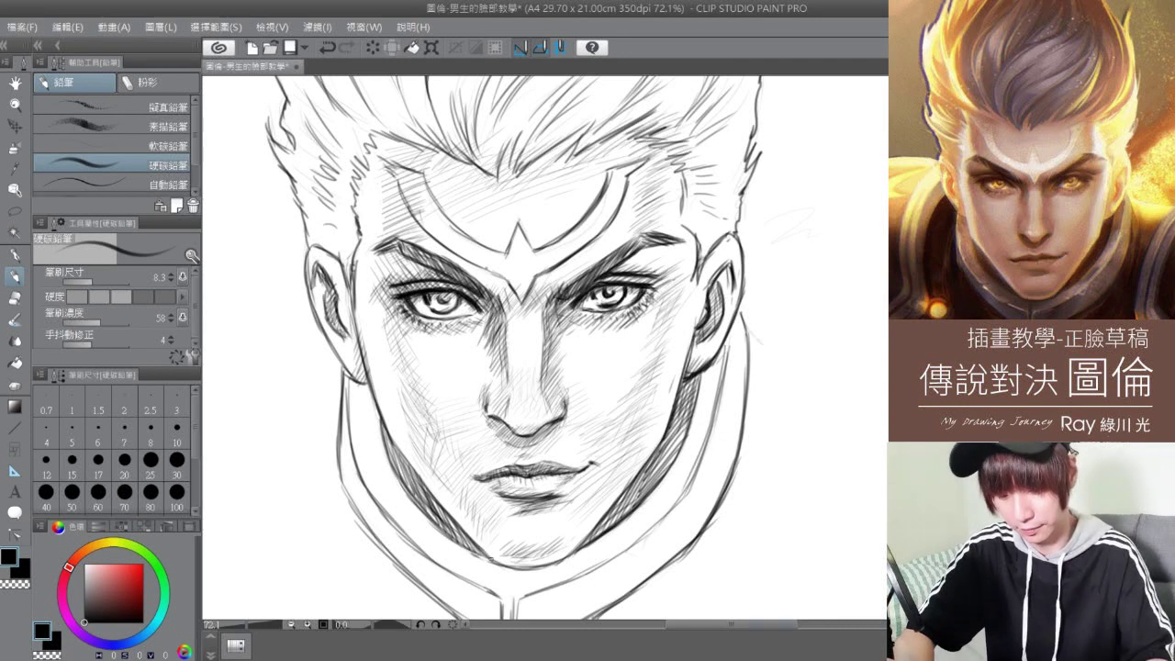
- Hatch the cast shadow directly beneath the chin down to the collar's inner edge
{"action": "left_click", "coordinate": [15, 82]}
{"action": "left_click_drag", "start_coordinate": [676, 434], "coordinate": [703, 338]}
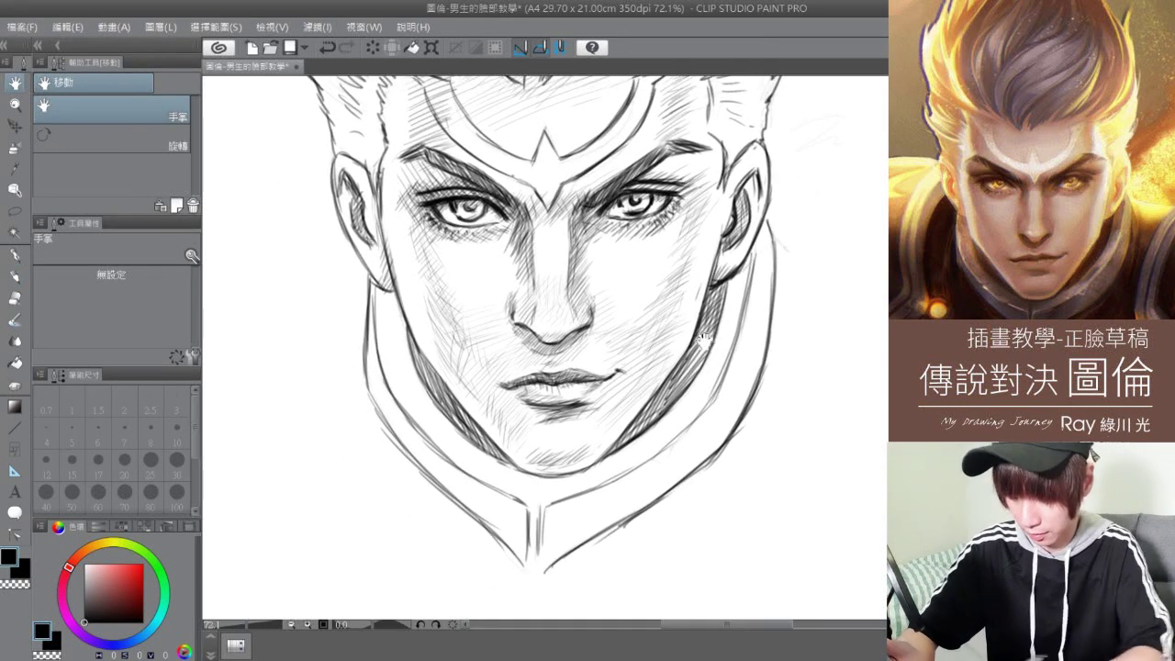
{"action": "left_click", "coordinate": [21, 278]}
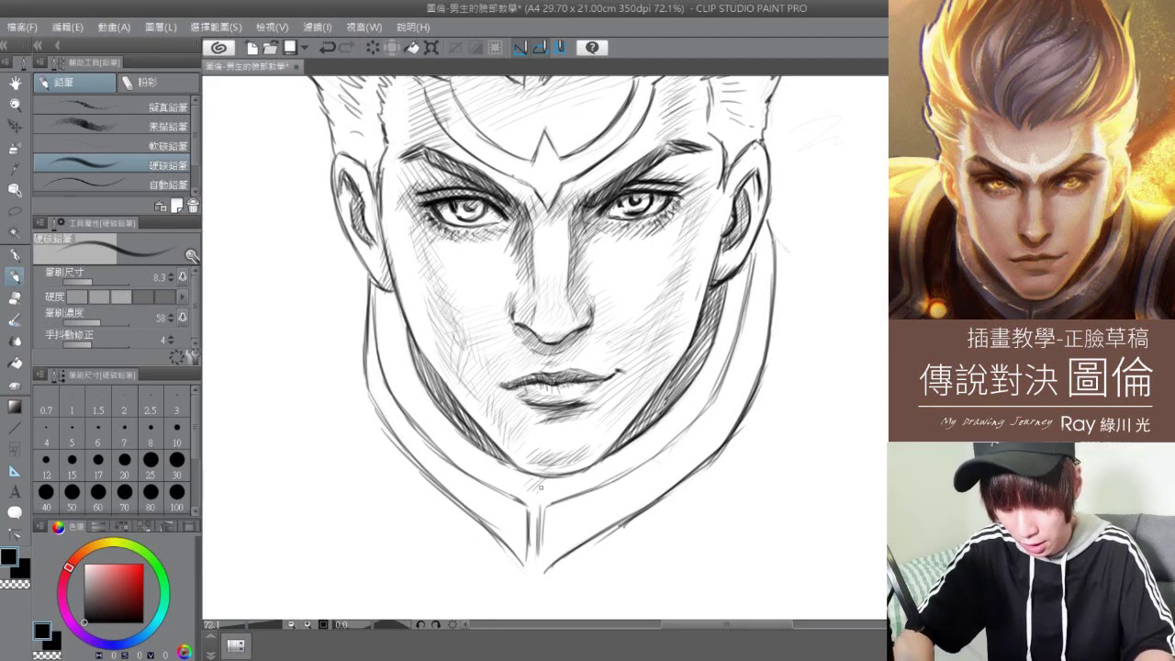
{"action": "mouse_move", "coordinate": [518, 468]}
{"action": "left_mouse_down"}
{"action": "mouse_move", "coordinate": [562, 478]}
{"action": "mouse_move", "coordinate": [608, 454]}
{"action": "left_mouse_up"}
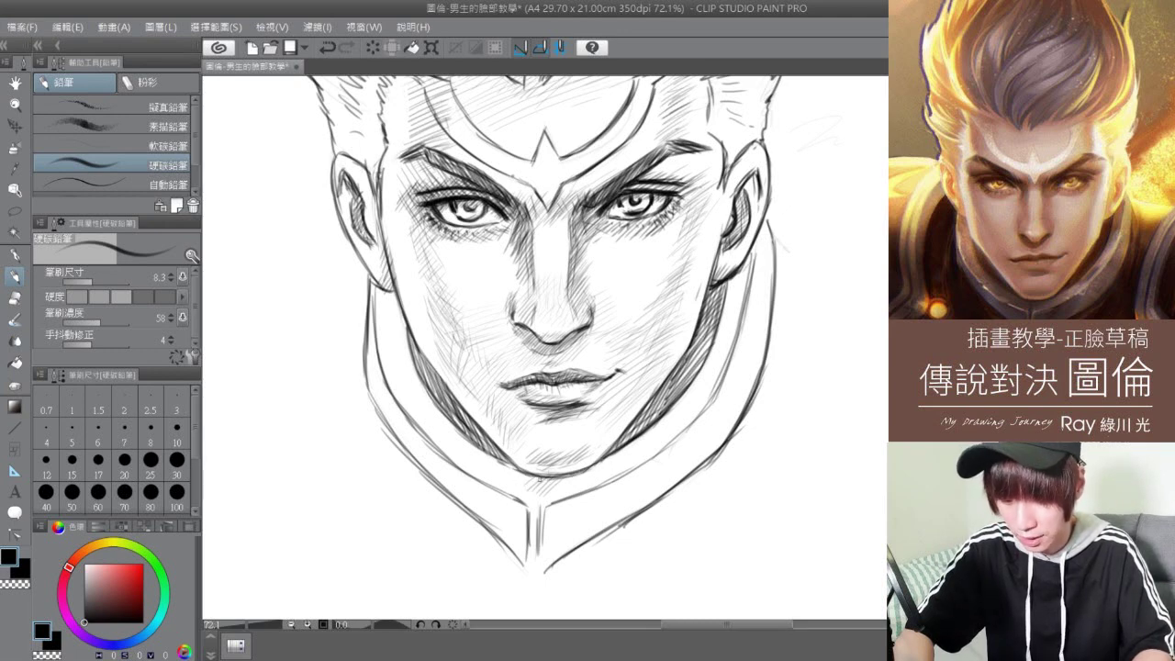
{"action": "left_click_drag", "start_coordinate": [579, 470], "coordinate": [555, 494]}
{"action": "mouse_move", "coordinate": [597, 461]}
{"action": "left_mouse_down"}
{"action": "mouse_move", "coordinate": [564, 492]}
{"action": "mouse_move", "coordinate": [584, 481]}
{"action": "left_mouse_up"}
{"action": "left_click_drag", "start_coordinate": [626, 448], "coordinate": [564, 489]}
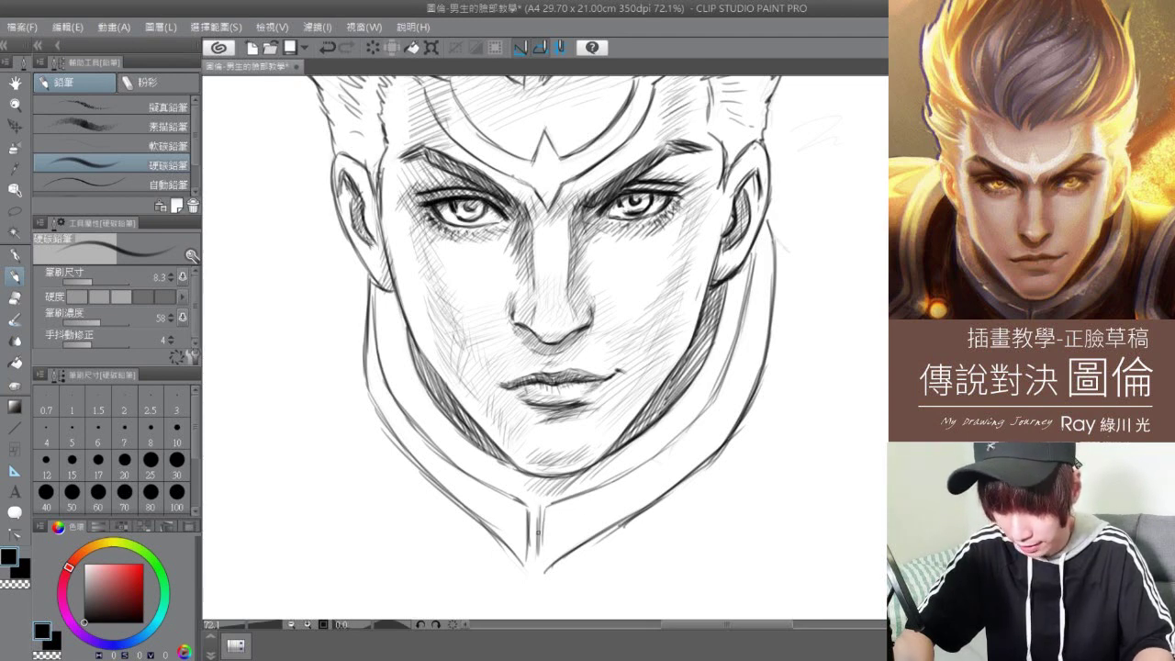
- Cross-hatch the right-hand front of the collar from its centre seam up along the band
{"action": "mouse_move", "coordinate": [576, 497]}
{"action": "left_mouse_down"}
{"action": "mouse_move", "coordinate": [561, 521]}
{"action": "mouse_move", "coordinate": [588, 513]}
{"action": "mouse_move", "coordinate": [548, 560]}
{"action": "left_mouse_up"}
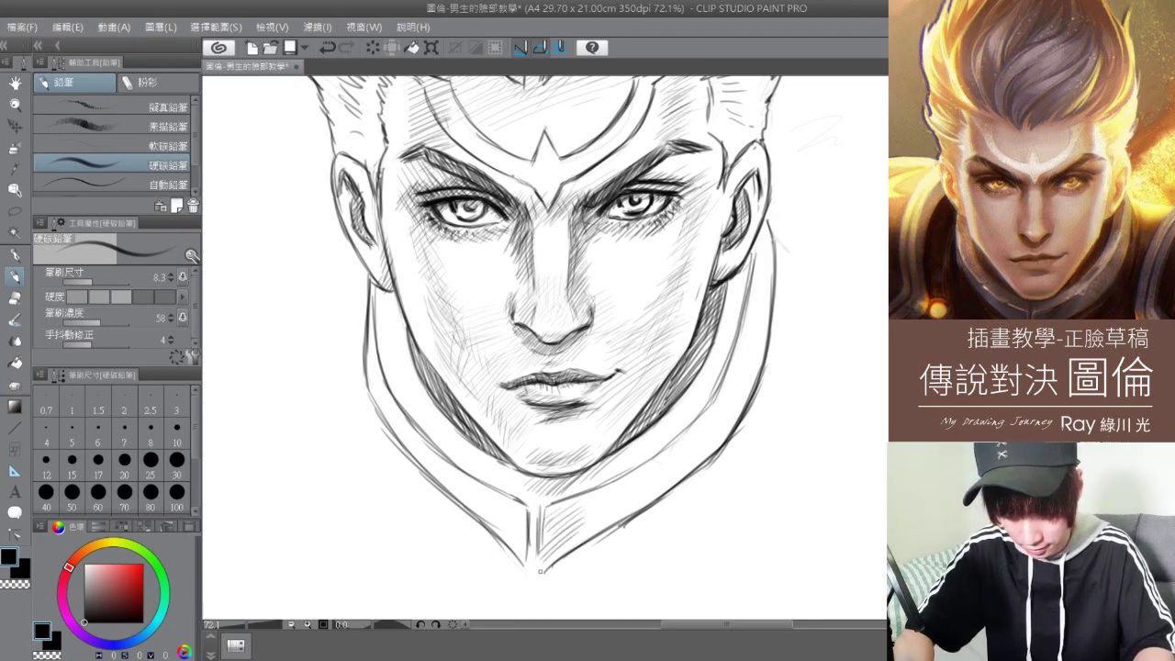
{"action": "left_click_drag", "start_coordinate": [581, 496], "coordinate": [555, 546]}
{"action": "left_click_drag", "start_coordinate": [610, 485], "coordinate": [575, 545]}
{"action": "mouse_move", "coordinate": [648, 455]}
{"action": "left_mouse_down"}
{"action": "mouse_move", "coordinate": [596, 534]}
{"action": "mouse_move", "coordinate": [630, 512]}
{"action": "mouse_move", "coordinate": [571, 512]}
{"action": "mouse_move", "coordinate": [604, 498]}
{"action": "mouse_move", "coordinate": [597, 510]}
{"action": "left_mouse_up"}
{"action": "mouse_move", "coordinate": [670, 474]}
{"action": "left_mouse_down"}
{"action": "mouse_move", "coordinate": [582, 542]}
{"action": "mouse_move", "coordinate": [564, 521]}
{"action": "mouse_move", "coordinate": [575, 531]}
{"action": "mouse_move", "coordinate": [596, 494]}
{"action": "left_mouse_up"}
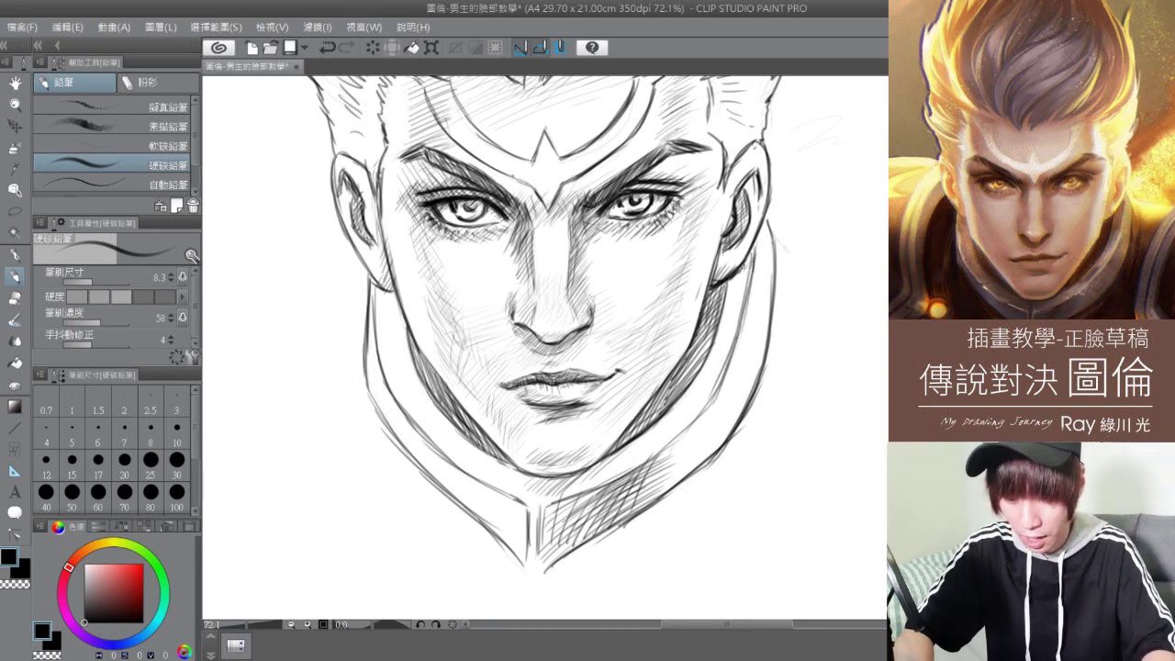
- Hatch the inner side of the collar beneath the right-hand ear, following its curve downward
{"action": "left_click_drag", "start_coordinate": [756, 253], "coordinate": [736, 277]}
{"action": "left_click_drag", "start_coordinate": [755, 257], "coordinate": [727, 300]}
{"action": "left_click_drag", "start_coordinate": [750, 278], "coordinate": [726, 313]}
{"action": "left_click_drag", "start_coordinate": [757, 253], "coordinate": [742, 305]}
{"action": "mouse_move", "coordinate": [752, 270]}
{"action": "left_mouse_down"}
{"action": "mouse_move", "coordinate": [724, 305]}
{"action": "mouse_move", "coordinate": [702, 376]}
{"action": "mouse_move", "coordinate": [714, 340]}
{"action": "left_mouse_up"}
{"action": "mouse_move", "coordinate": [724, 287]}
{"action": "left_mouse_down"}
{"action": "mouse_move", "coordinate": [703, 351]}
{"action": "mouse_move", "coordinate": [727, 331]}
{"action": "left_mouse_up"}
{"action": "left_click_drag", "start_coordinate": [746, 265], "coordinate": [727, 341]}
{"action": "left_click_drag", "start_coordinate": [737, 316], "coordinate": [722, 357]}
{"action": "left_click_drag", "start_coordinate": [751, 263], "coordinate": [724, 292]}
{"action": "left_click_drag", "start_coordinate": [742, 272], "coordinate": [725, 288]}
{"action": "left_click_drag", "start_coordinate": [740, 330], "coordinate": [719, 399]}
{"action": "left_click_drag", "start_coordinate": [732, 355], "coordinate": [712, 398]}
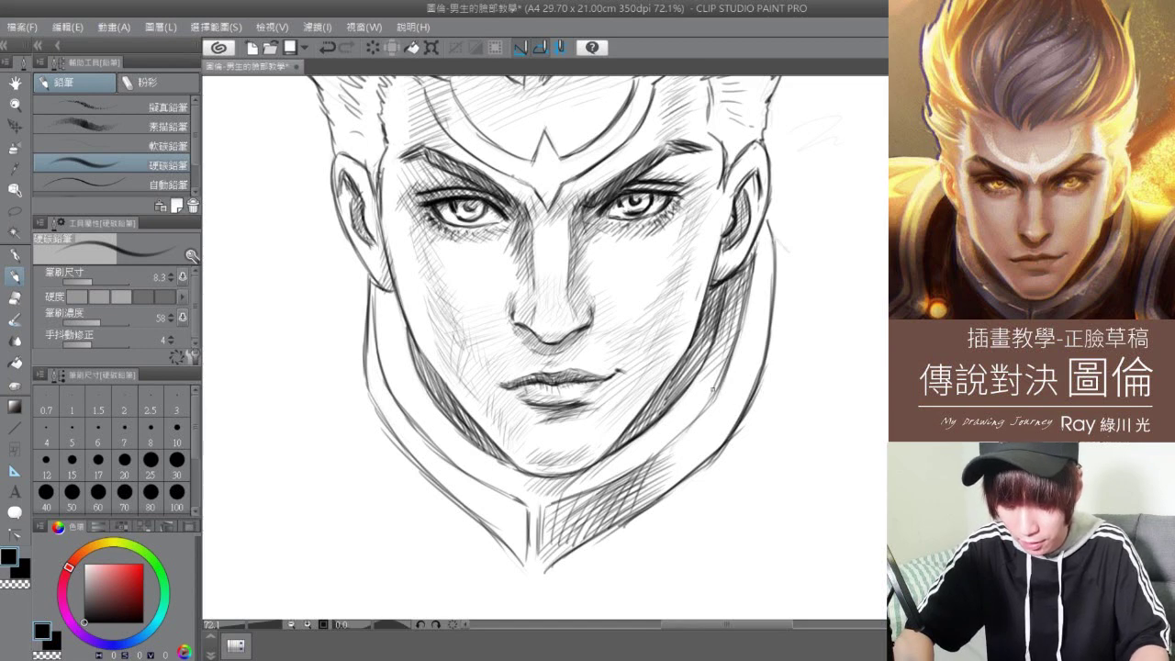
- Deepen the neck shadow between the right-hand jaw and the collar with dense diagonal hatching from ear to chin
{"action": "left_click_drag", "start_coordinate": [724, 343], "coordinate": [694, 377]}
{"action": "left_click_drag", "start_coordinate": [727, 354], "coordinate": [687, 400]}
{"action": "left_click_drag", "start_coordinate": [714, 332], "coordinate": [688, 400]}
{"action": "left_click_drag", "start_coordinate": [718, 334], "coordinate": [670, 409]}
{"action": "left_click_drag", "start_coordinate": [701, 340], "coordinate": [665, 395]}
{"action": "left_click_drag", "start_coordinate": [711, 319], "coordinate": [674, 402]}
{"action": "mouse_move", "coordinate": [720, 287]}
{"action": "left_mouse_down"}
{"action": "mouse_move", "coordinate": [696, 354]}
{"action": "mouse_move", "coordinate": [707, 336]}
{"action": "left_mouse_up"}
{"action": "left_click_drag", "start_coordinate": [718, 290], "coordinate": [646, 429]}
{"action": "left_click_drag", "start_coordinate": [687, 347], "coordinate": [630, 435]}
{"action": "left_click_drag", "start_coordinate": [676, 380], "coordinate": [619, 449]}
{"action": "left_click_drag", "start_coordinate": [661, 414], "coordinate": [619, 450]}
{"action": "left_click_drag", "start_coordinate": [685, 384], "coordinate": [657, 406]}
{"action": "left_click_drag", "start_coordinate": [716, 327], "coordinate": [663, 400]}
{"action": "mouse_move", "coordinate": [708, 360]}
{"action": "left_mouse_down"}
{"action": "mouse_move", "coordinate": [696, 383]}
{"action": "mouse_move", "coordinate": [704, 377]}
{"action": "left_mouse_up"}
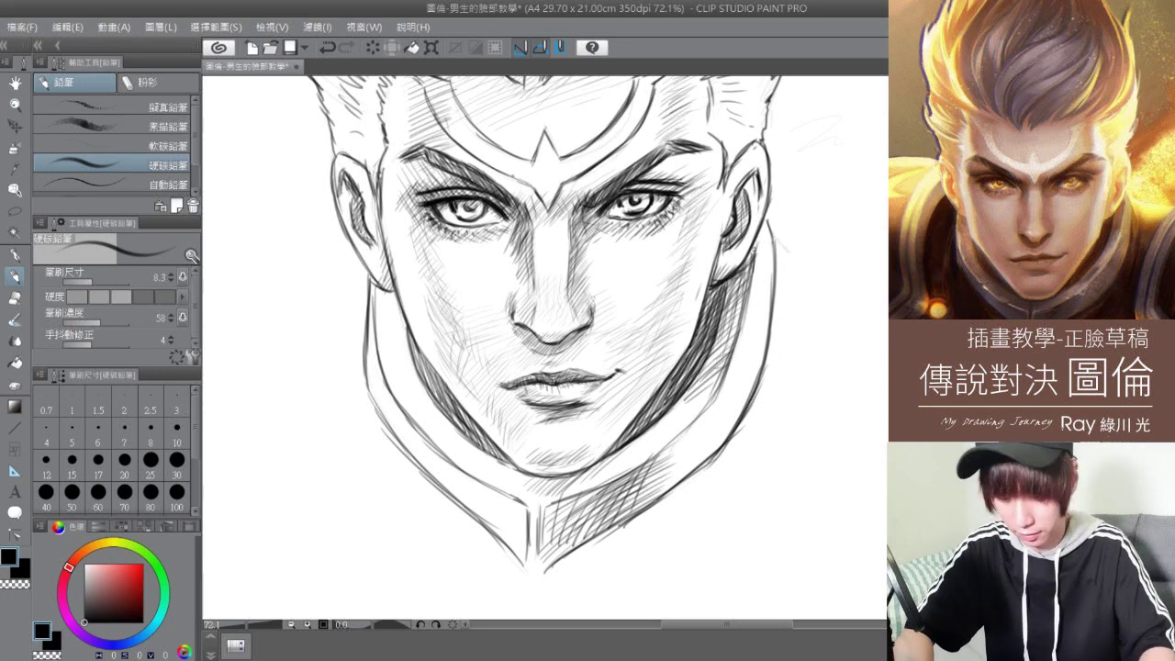
- Hatch the outer band of the right-hand collar with long diagonal strokes from beneath the ear down its side
{"action": "mouse_move", "coordinate": [772, 276]}
{"action": "left_mouse_down"}
{"action": "mouse_move", "coordinate": [742, 318]}
{"action": "mouse_move", "coordinate": [747, 286]}
{"action": "mouse_move", "coordinate": [736, 340]}
{"action": "left_mouse_up"}
{"action": "left_click_drag", "start_coordinate": [753, 338], "coordinate": [729, 360]}
{"action": "left_click_drag", "start_coordinate": [714, 402], "coordinate": [667, 483]}
{"action": "left_click_drag", "start_coordinate": [731, 376], "coordinate": [693, 468]}
{"action": "left_click_drag", "start_coordinate": [753, 332], "coordinate": [716, 444]}
{"action": "left_click_drag", "start_coordinate": [770, 309], "coordinate": [735, 415]}
{"action": "left_click_drag", "start_coordinate": [766, 279], "coordinate": [740, 347]}
{"action": "left_click_drag", "start_coordinate": [773, 274], "coordinate": [755, 303]}
- Hatch the left-hand front of the collar beside the centre seam and the collar rim under the chin
{"action": "left_click_drag", "start_coordinate": [487, 479], "coordinate": [501, 540]}
{"action": "mouse_move", "coordinate": [505, 499]}
{"action": "left_mouse_down"}
{"action": "mouse_move", "coordinate": [536, 524]}
{"action": "mouse_move", "coordinate": [530, 504]}
{"action": "mouse_move", "coordinate": [524, 561]}
{"action": "mouse_move", "coordinate": [536, 508]}
{"action": "mouse_move", "coordinate": [534, 561]}
{"action": "mouse_move", "coordinate": [538, 527]}
{"action": "left_mouse_up"}
{"action": "left_click_drag", "start_coordinate": [520, 478], "coordinate": [551, 505]}
{"action": "mouse_move", "coordinate": [538, 485]}
{"action": "left_mouse_down"}
{"action": "mouse_move", "coordinate": [562, 503]}
{"action": "mouse_move", "coordinate": [588, 484]}
{"action": "left_mouse_up"}
{"action": "left_click_drag", "start_coordinate": [505, 465], "coordinate": [527, 483]}
{"action": "mouse_move", "coordinate": [506, 459]}
{"action": "left_mouse_down"}
{"action": "mouse_move", "coordinate": [526, 481]}
{"action": "mouse_move", "coordinate": [498, 483]}
{"action": "left_mouse_up"}
{"action": "mouse_move", "coordinate": [463, 434]}
{"action": "left_mouse_down"}
{"action": "mouse_move", "coordinate": [481, 477]}
{"action": "mouse_move", "coordinate": [470, 467]}
{"action": "left_mouse_up"}
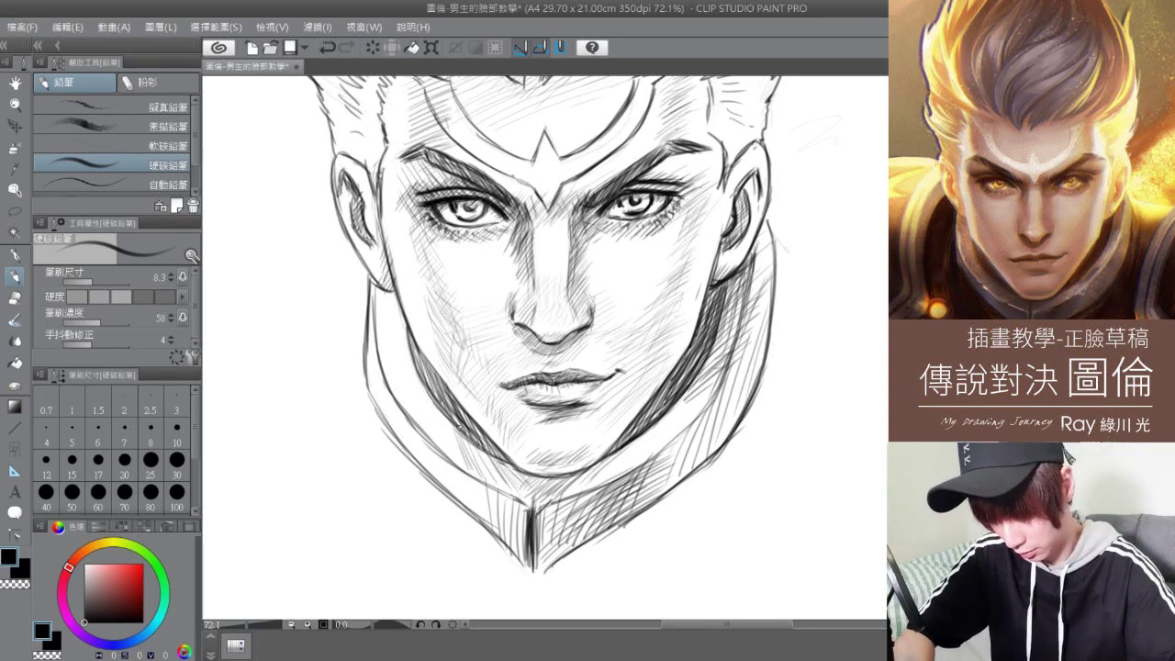
- Hatch the left-hand side of the collar beneath the ear and darken its outer edge
{"action": "mouse_move", "coordinate": [389, 342]}
{"action": "left_mouse_down"}
{"action": "mouse_move", "coordinate": [407, 410]}
{"action": "mouse_move", "coordinate": [452, 448]}
{"action": "left_mouse_up"}
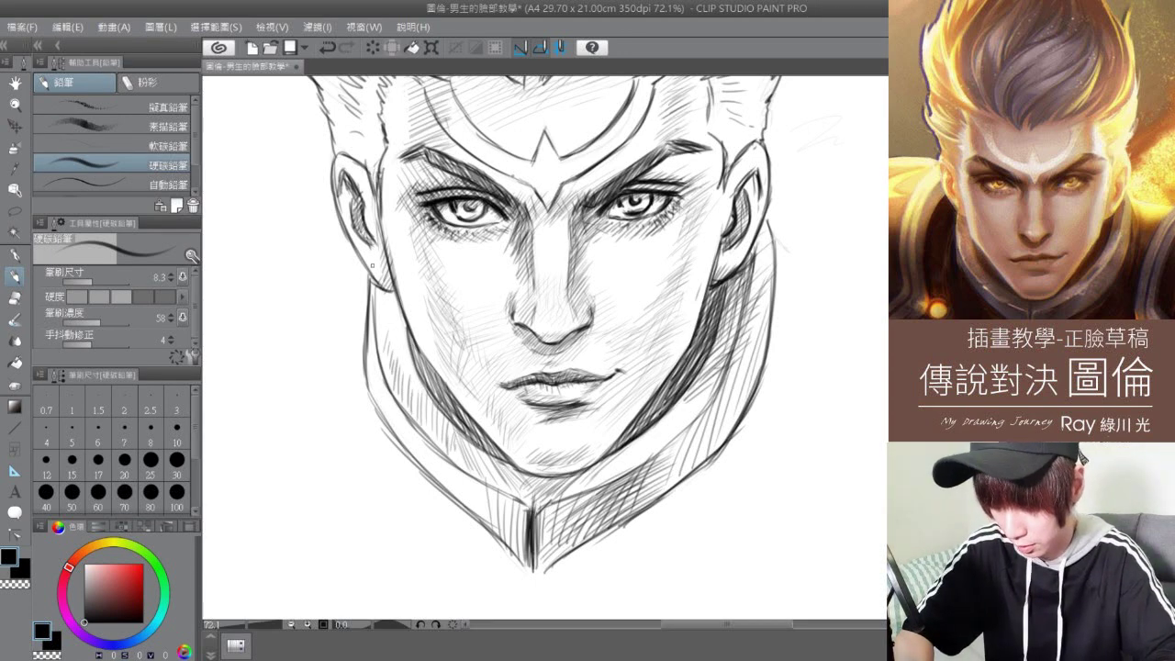
{"action": "mouse_move", "coordinate": [372, 290]}
{"action": "left_mouse_down"}
{"action": "mouse_move", "coordinate": [399, 321]}
{"action": "mouse_move", "coordinate": [369, 387]}
{"action": "mouse_move", "coordinate": [387, 429]}
{"action": "left_mouse_up"}
{"action": "left_click_drag", "start_coordinate": [369, 361], "coordinate": [371, 397]}
{"action": "left_click_drag", "start_coordinate": [371, 362], "coordinate": [382, 422]}
{"action": "left_click_drag", "start_coordinate": [384, 389], "coordinate": [391, 430]}
{"action": "mouse_move", "coordinate": [369, 330]}
{"action": "left_mouse_down"}
{"action": "mouse_move", "coordinate": [377, 398]}
{"action": "mouse_move", "coordinate": [408, 452]}
{"action": "left_mouse_up"}
- Cross-hatch the left-hand collar band downward to the centre seam
{"action": "mouse_move", "coordinate": [393, 399]}
{"action": "left_mouse_down"}
{"action": "mouse_move", "coordinate": [432, 477]}
{"action": "mouse_move", "coordinate": [453, 481]}
{"action": "mouse_move", "coordinate": [514, 542]}
{"action": "left_mouse_up"}
{"action": "mouse_move", "coordinate": [472, 479]}
{"action": "left_mouse_down"}
{"action": "mouse_move", "coordinate": [525, 527]}
{"action": "mouse_move", "coordinate": [514, 509]}
{"action": "left_mouse_up"}
{"action": "left_click_drag", "start_coordinate": [449, 459], "coordinate": [518, 532]}
{"action": "left_click_drag", "start_coordinate": [473, 496], "coordinate": [520, 553]}
{"action": "mouse_move", "coordinate": [511, 507]}
{"action": "left_mouse_down"}
{"action": "mouse_move", "coordinate": [521, 568]}
{"action": "mouse_move", "coordinate": [514, 559]}
{"action": "left_mouse_up"}
{"action": "left_click_drag", "start_coordinate": [472, 493], "coordinate": [483, 511]}
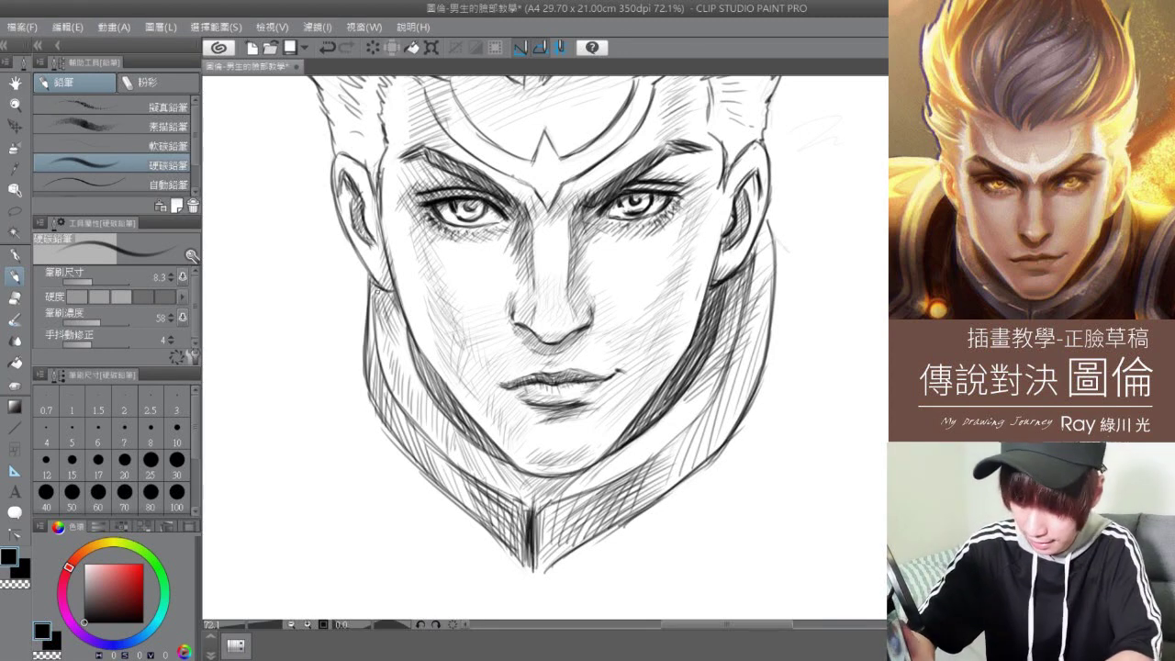
- Add flowing strands to the upper middle of the hair, following the central lock's upward sweep
{"action": "scroll", "coordinate": [545, 348], "scroll_direction": "down", "scroll_amount": 4}
{"action": "left_click_drag", "start_coordinate": [548, 92], "coordinate": [573, 292]}
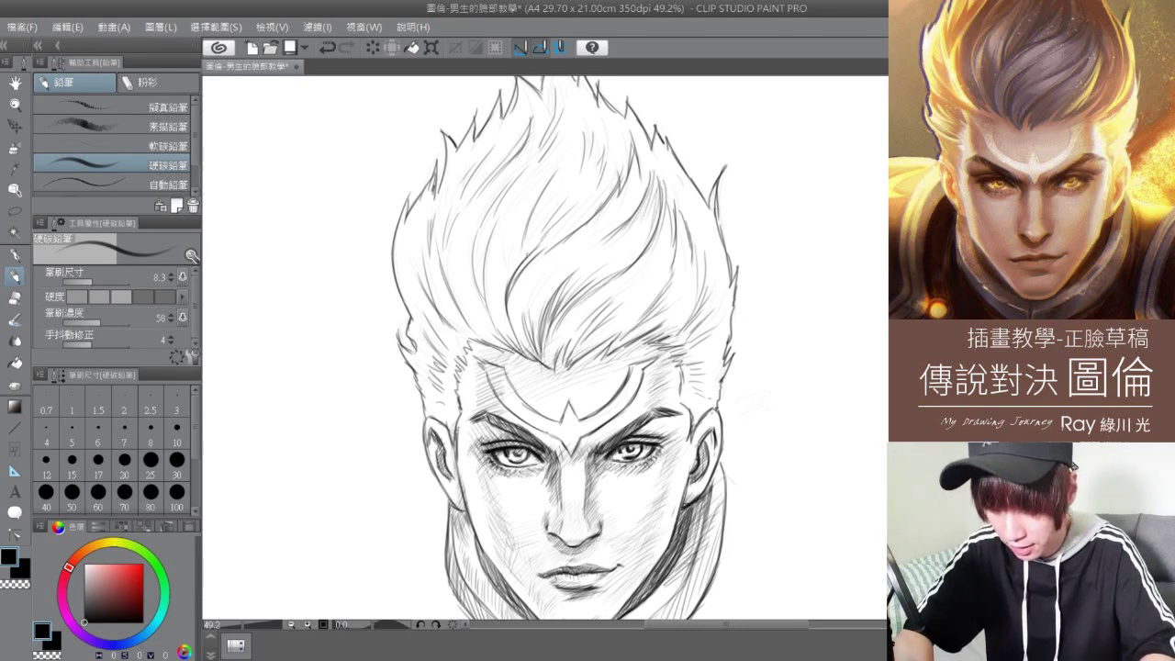
{"action": "left_click_drag", "start_coordinate": [524, 248], "coordinate": [546, 193]}
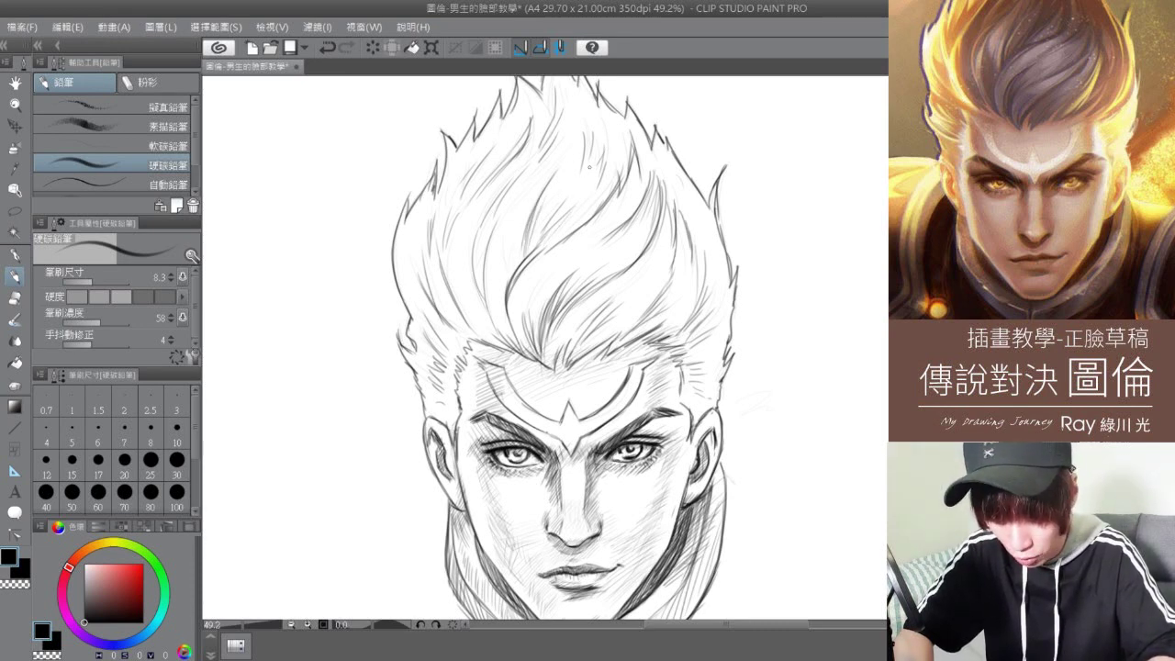
{"action": "mouse_move", "coordinate": [540, 246]}
{"action": "left_mouse_down"}
{"action": "mouse_move", "coordinate": [586, 158]}
{"action": "mouse_move", "coordinate": [569, 200]}
{"action": "left_mouse_up"}
{"action": "mouse_move", "coordinate": [550, 245]}
{"action": "left_mouse_down"}
{"action": "mouse_move", "coordinate": [602, 200]}
{"action": "mouse_move", "coordinate": [626, 142]}
{"action": "left_mouse_up"}
{"action": "mouse_move", "coordinate": [593, 209]}
{"action": "left_mouse_down"}
{"action": "mouse_move", "coordinate": [610, 139]}
{"action": "mouse_move", "coordinate": [619, 165]}
{"action": "left_mouse_up"}
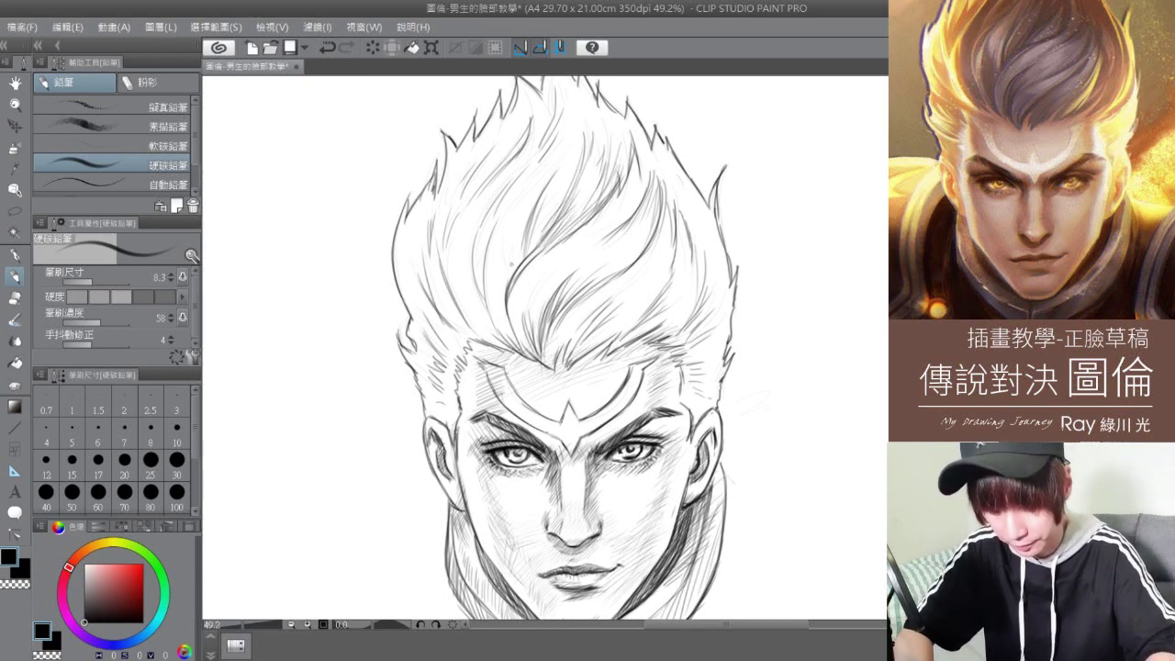
- Draw strands rising from the left-hand hairline and continue them up through the left-centre of the hair
{"action": "mouse_move", "coordinate": [510, 346]}
{"action": "left_mouse_down"}
{"action": "mouse_move", "coordinate": [491, 267]}
{"action": "mouse_move", "coordinate": [487, 286]}
{"action": "left_mouse_up"}
{"action": "mouse_move", "coordinate": [507, 351]}
{"action": "left_mouse_down"}
{"action": "mouse_move", "coordinate": [476, 273]}
{"action": "mouse_move", "coordinate": [480, 306]}
{"action": "left_mouse_up"}
{"action": "left_click_drag", "start_coordinate": [501, 349], "coordinate": [470, 313]}
{"action": "mouse_move", "coordinate": [504, 342]}
{"action": "left_mouse_down"}
{"action": "mouse_move", "coordinate": [468, 285]}
{"action": "mouse_move", "coordinate": [467, 247]}
{"action": "left_mouse_up"}
{"action": "mouse_move", "coordinate": [477, 301]}
{"action": "left_mouse_down"}
{"action": "mouse_move", "coordinate": [472, 229]}
{"action": "mouse_move", "coordinate": [484, 218]}
{"action": "mouse_move", "coordinate": [476, 278]}
{"action": "left_mouse_up"}
{"action": "left_click_drag", "start_coordinate": [498, 193], "coordinate": [477, 256]}
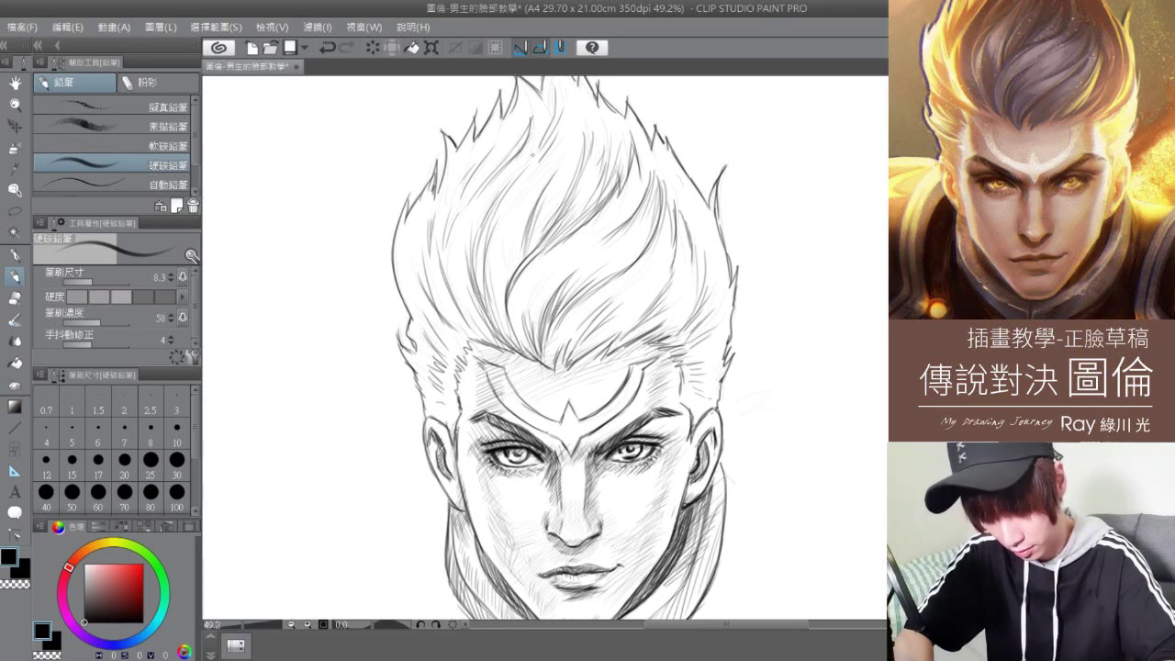
{"action": "mouse_move", "coordinate": [524, 141]}
{"action": "left_mouse_down"}
{"action": "mouse_move", "coordinate": [486, 185]}
{"action": "mouse_move", "coordinate": [475, 240]}
{"action": "left_mouse_up"}
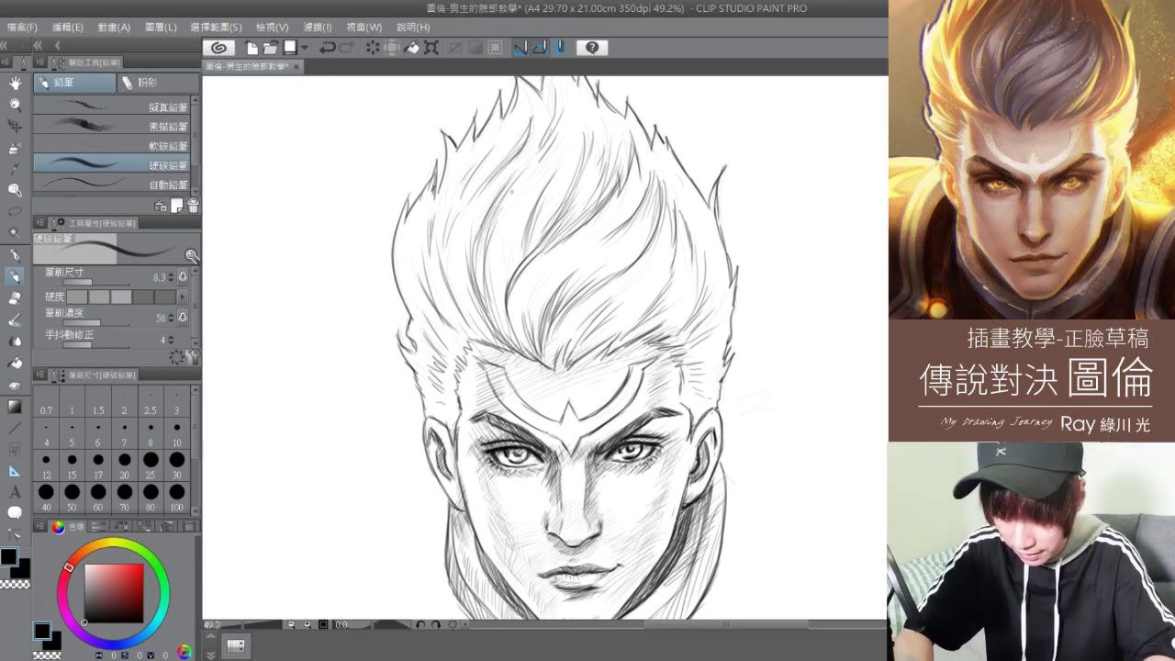
{"action": "mouse_move", "coordinate": [516, 188]}
{"action": "left_mouse_down"}
{"action": "mouse_move", "coordinate": [480, 275]}
{"action": "mouse_move", "coordinate": [494, 232]}
{"action": "left_mouse_up"}
{"action": "left_click_drag", "start_coordinate": [544, 154], "coordinate": [524, 182]}
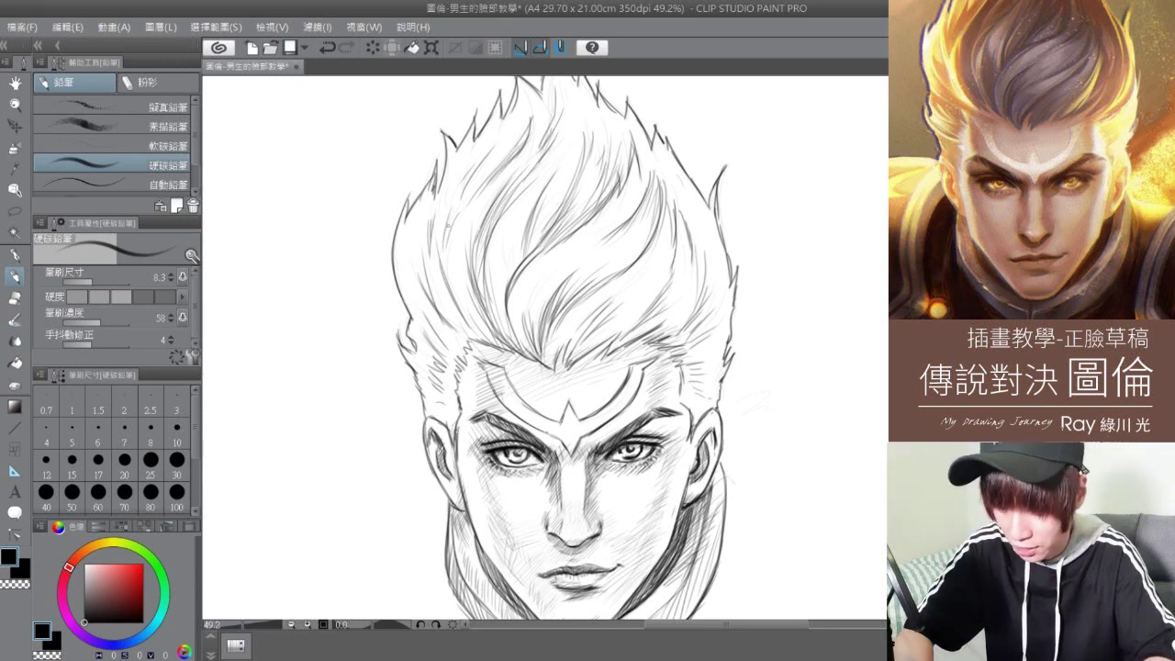
- Hatch the upper left-hand locks of hair with short strokes running down from the spiky tips
{"action": "mouse_move", "coordinate": [443, 198]}
{"action": "left_mouse_down"}
{"action": "mouse_move", "coordinate": [429, 270]}
{"action": "mouse_move", "coordinate": [433, 257]}
{"action": "left_mouse_up"}
{"action": "left_click_drag", "start_coordinate": [465, 176], "coordinate": [438, 239]}
{"action": "left_click_drag", "start_coordinate": [457, 175], "coordinate": [440, 222]}
{"action": "left_click_drag", "start_coordinate": [492, 155], "coordinate": [463, 204]}
{"action": "left_click_drag", "start_coordinate": [496, 149], "coordinate": [467, 202]}
{"action": "mouse_move", "coordinate": [511, 133]}
{"action": "left_mouse_down"}
{"action": "mouse_move", "coordinate": [481, 179]}
{"action": "mouse_move", "coordinate": [488, 171]}
{"action": "left_mouse_up"}
{"action": "left_click_drag", "start_coordinate": [519, 113], "coordinate": [494, 174]}
{"action": "left_click_drag", "start_coordinate": [533, 90], "coordinate": [499, 173]}
{"action": "left_click_drag", "start_coordinate": [527, 133], "coordinate": [470, 195]}
{"action": "left_click_drag", "start_coordinate": [494, 166], "coordinate": [450, 223]}
- Shade the left-hand side of the hair along its outer contour with strokes following the locks
{"action": "left_click_drag", "start_coordinate": [437, 270], "coordinate": [417, 304]}
{"action": "left_click_drag", "start_coordinate": [432, 248], "coordinate": [417, 275]}
{"action": "mouse_move", "coordinate": [434, 262]}
{"action": "left_mouse_down"}
{"action": "mouse_move", "coordinate": [419, 292]}
{"action": "mouse_move", "coordinate": [428, 327]}
{"action": "left_mouse_up"}
{"action": "left_click_drag", "start_coordinate": [483, 285], "coordinate": [445, 331]}
{"action": "left_click_drag", "start_coordinate": [469, 327], "coordinate": [448, 338]}
{"action": "left_click_drag", "start_coordinate": [444, 281], "coordinate": [419, 321]}
{"action": "left_click_drag", "start_coordinate": [439, 301], "coordinate": [417, 336]}
- Fill the left-hand temple and sideburn above the ear with short hair strokes
{"action": "mouse_move", "coordinate": [446, 325]}
{"action": "left_mouse_down"}
{"action": "mouse_move", "coordinate": [422, 358]}
{"action": "mouse_move", "coordinate": [448, 356]}
{"action": "left_mouse_up"}
{"action": "mouse_move", "coordinate": [463, 347]}
{"action": "left_mouse_down"}
{"action": "mouse_move", "coordinate": [444, 379]}
{"action": "mouse_move", "coordinate": [415, 393]}
{"action": "left_mouse_up"}
{"action": "mouse_move", "coordinate": [448, 384]}
{"action": "left_mouse_down"}
{"action": "mouse_move", "coordinate": [421, 400]}
{"action": "mouse_move", "coordinate": [437, 419]}
{"action": "left_mouse_up"}
{"action": "left_click_drag", "start_coordinate": [427, 386], "coordinate": [422, 416]}
{"action": "left_click_drag", "start_coordinate": [455, 393], "coordinate": [440, 409]}
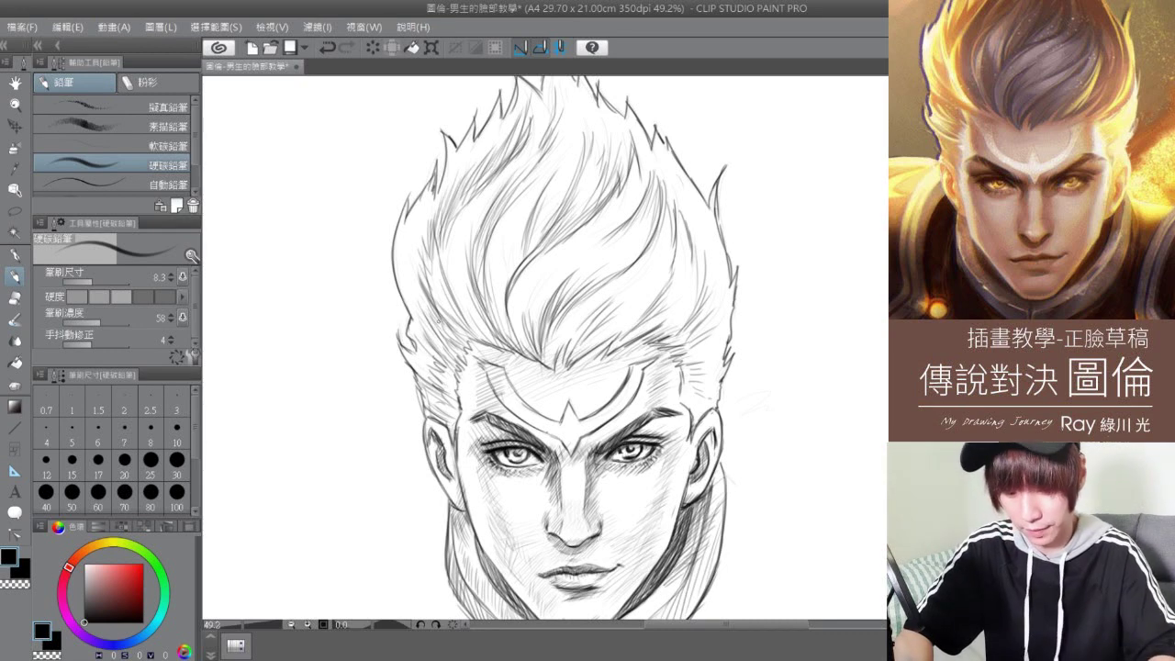
- Add vertical strands within the left-centre locks of hair beside the main central curve
{"action": "left_click_drag", "start_coordinate": [496, 235], "coordinate": [495, 297]}
{"action": "mouse_move", "coordinate": [506, 246]}
{"action": "left_mouse_down"}
{"action": "mouse_move", "coordinate": [499, 305]}
{"action": "mouse_move", "coordinate": [496, 260]}
{"action": "left_mouse_up"}
{"action": "left_click_drag", "start_coordinate": [500, 299], "coordinate": [492, 235]}
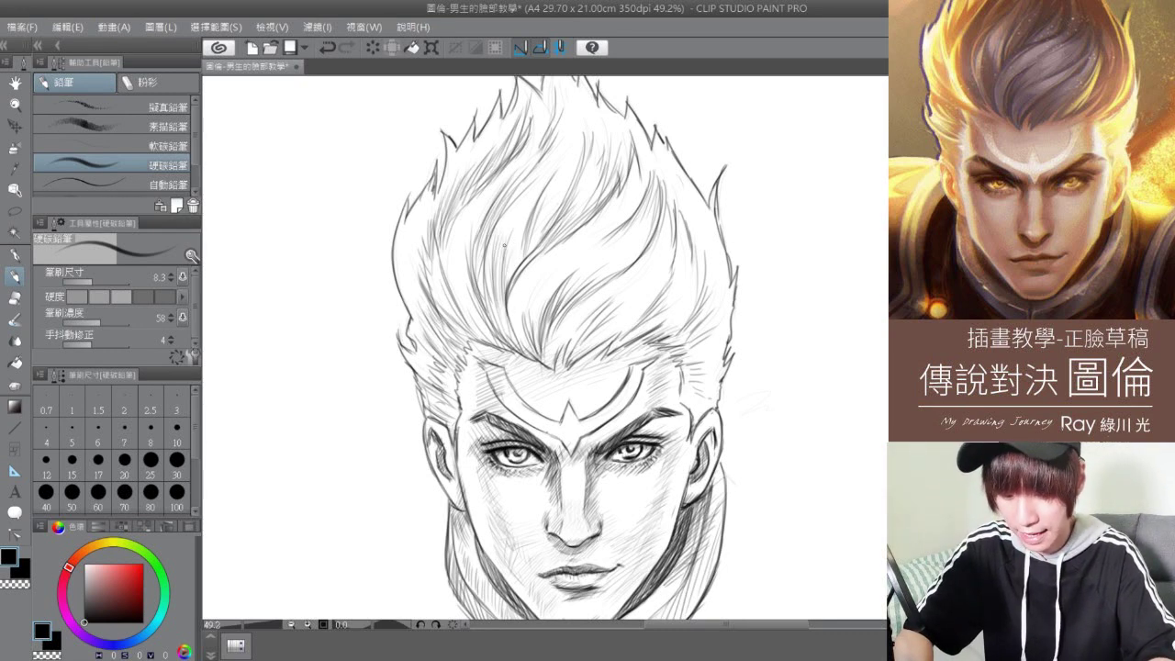
{"action": "left_click_drag", "start_coordinate": [459, 307], "coordinate": [459, 234]}
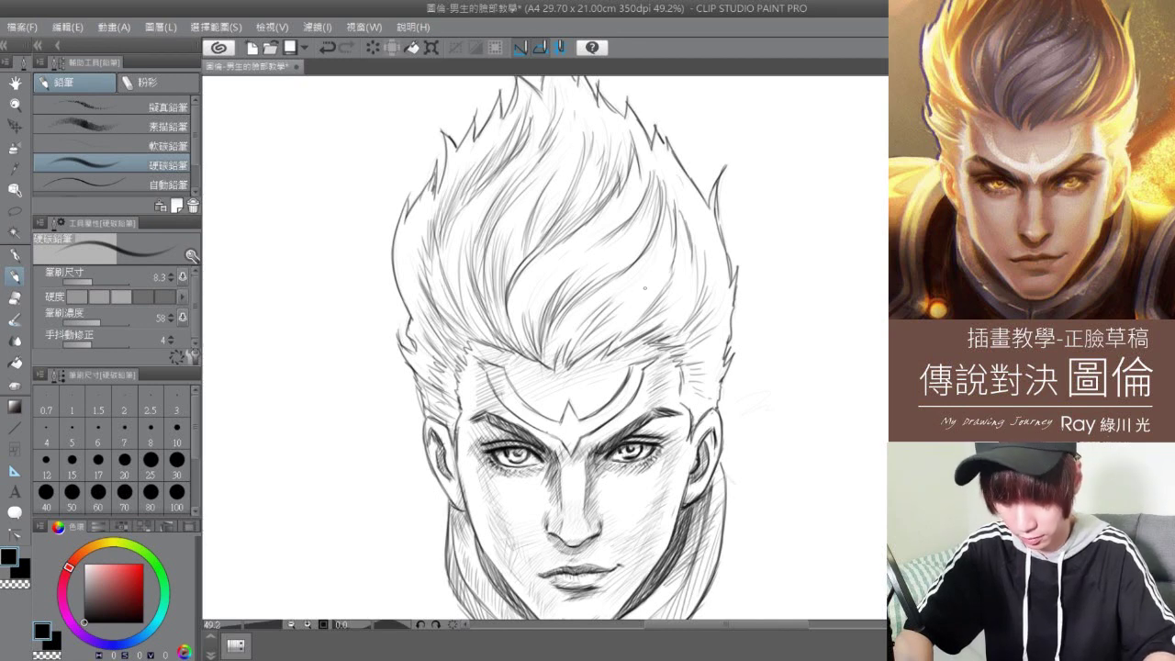
- Hatch the right-hand locks of hair with upward-curving strands toward the outer edge
{"action": "mouse_move", "coordinate": [662, 300]}
{"action": "left_mouse_down"}
{"action": "mouse_move", "coordinate": [676, 233]}
{"action": "mouse_move", "coordinate": [684, 240]}
{"action": "left_mouse_up"}
{"action": "mouse_move", "coordinate": [664, 306]}
{"action": "left_mouse_down"}
{"action": "mouse_move", "coordinate": [686, 251]}
{"action": "mouse_move", "coordinate": [679, 280]}
{"action": "left_mouse_up"}
{"action": "left_click_drag", "start_coordinate": [651, 307], "coordinate": [675, 236]}
{"action": "left_click_drag", "start_coordinate": [626, 279], "coordinate": [686, 215]}
{"action": "mouse_move", "coordinate": [692, 278]}
{"action": "left_mouse_down"}
{"action": "mouse_move", "coordinate": [695, 237]}
{"action": "mouse_move", "coordinate": [707, 247]}
{"action": "left_mouse_up"}
- Add short hair strokes around the right-hand temple and thicken the base of the tall right-hand spike
{"action": "mouse_move", "coordinate": [685, 330]}
{"action": "left_mouse_down"}
{"action": "mouse_move", "coordinate": [713, 270]}
{"action": "mouse_move", "coordinate": [709, 311]}
{"action": "left_mouse_up"}
{"action": "left_click_drag", "start_coordinate": [680, 338], "coordinate": [707, 320]}
{"action": "left_click_drag", "start_coordinate": [679, 353], "coordinate": [727, 299]}
{"action": "mouse_move", "coordinate": [683, 362]}
{"action": "left_mouse_down"}
{"action": "mouse_move", "coordinate": [725, 301]}
{"action": "mouse_move", "coordinate": [711, 348]}
{"action": "left_mouse_up"}
{"action": "left_click_drag", "start_coordinate": [682, 373], "coordinate": [700, 362]}
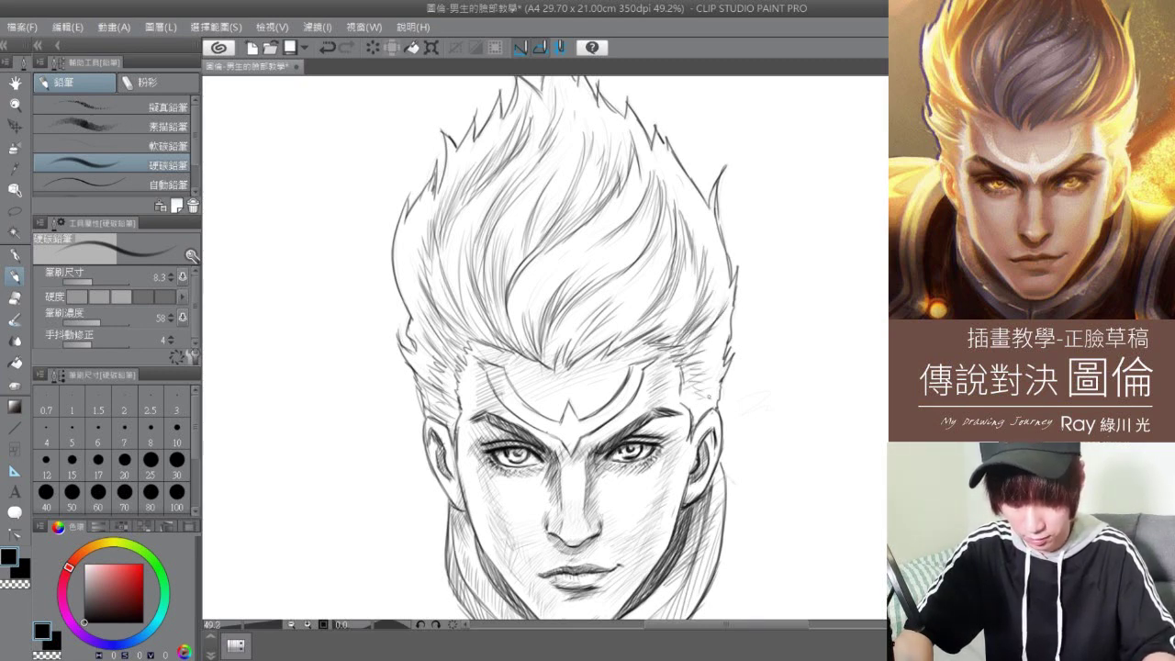
{"action": "left_click_drag", "start_coordinate": [685, 411], "coordinate": [694, 380]}
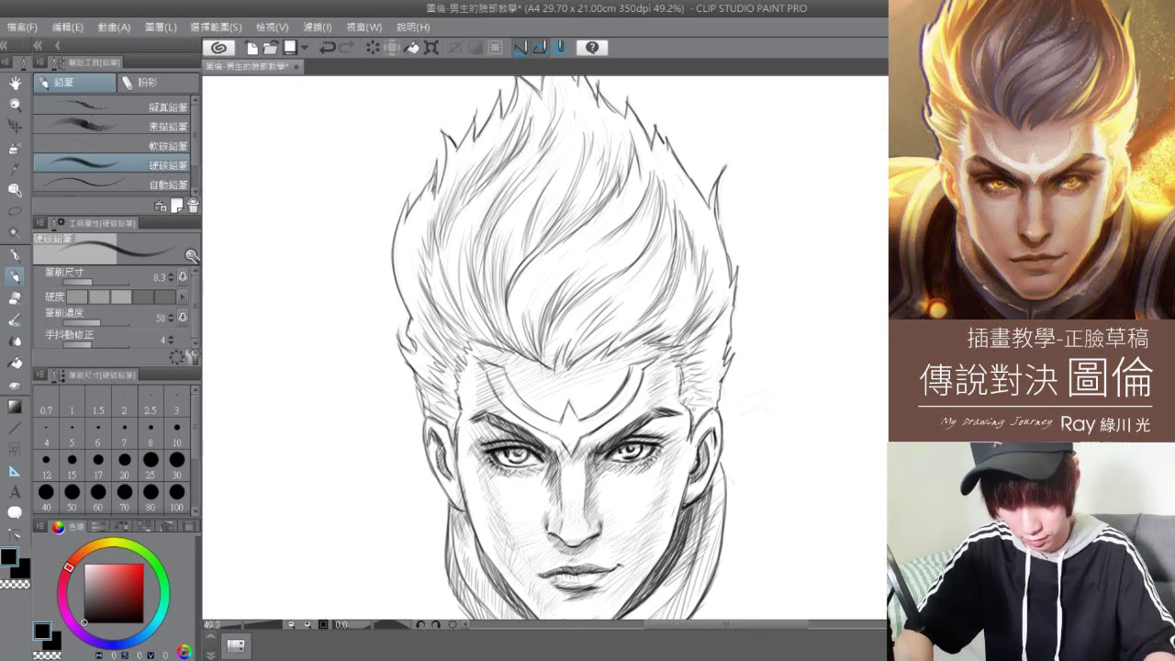
{"action": "mouse_move", "coordinate": [713, 221]}
{"action": "left_mouse_down"}
{"action": "mouse_move", "coordinate": [712, 180]}
{"action": "mouse_move", "coordinate": [694, 191]}
{"action": "left_mouse_up"}
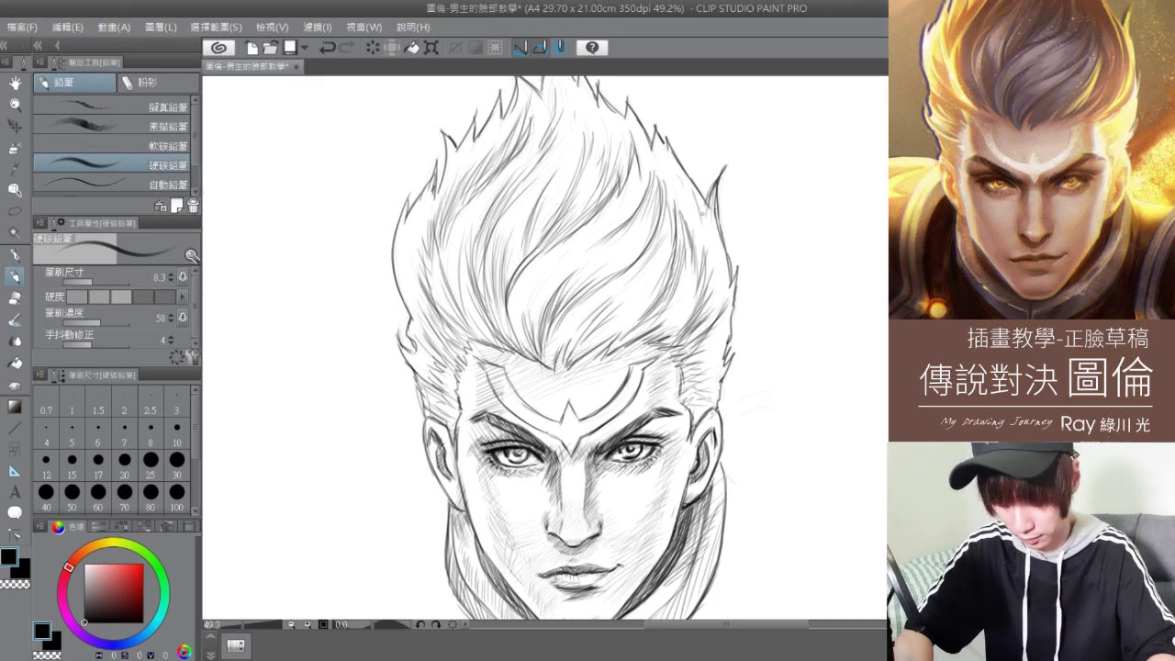
- Hatch the top tip of the hair and the upper right-hand locks down along the outer contour
{"action": "left_click", "coordinate": [16, 84]}
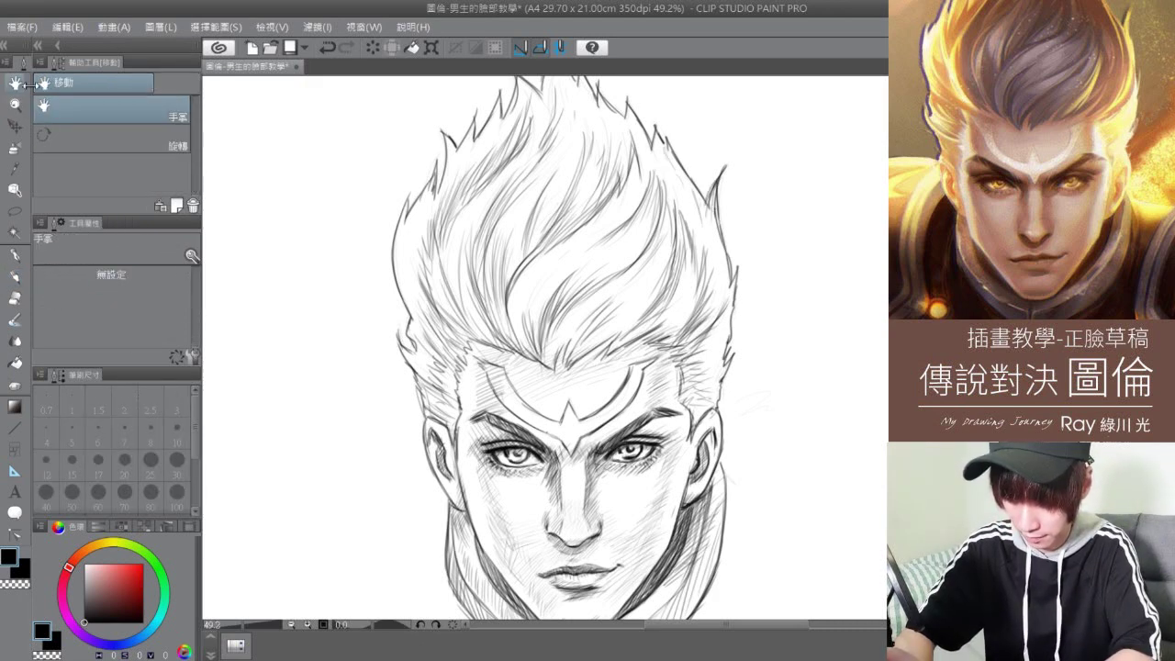
{"action": "left_click_drag", "start_coordinate": [514, 276], "coordinate": [485, 379]}
{"action": "left_click", "coordinate": [16, 275]}
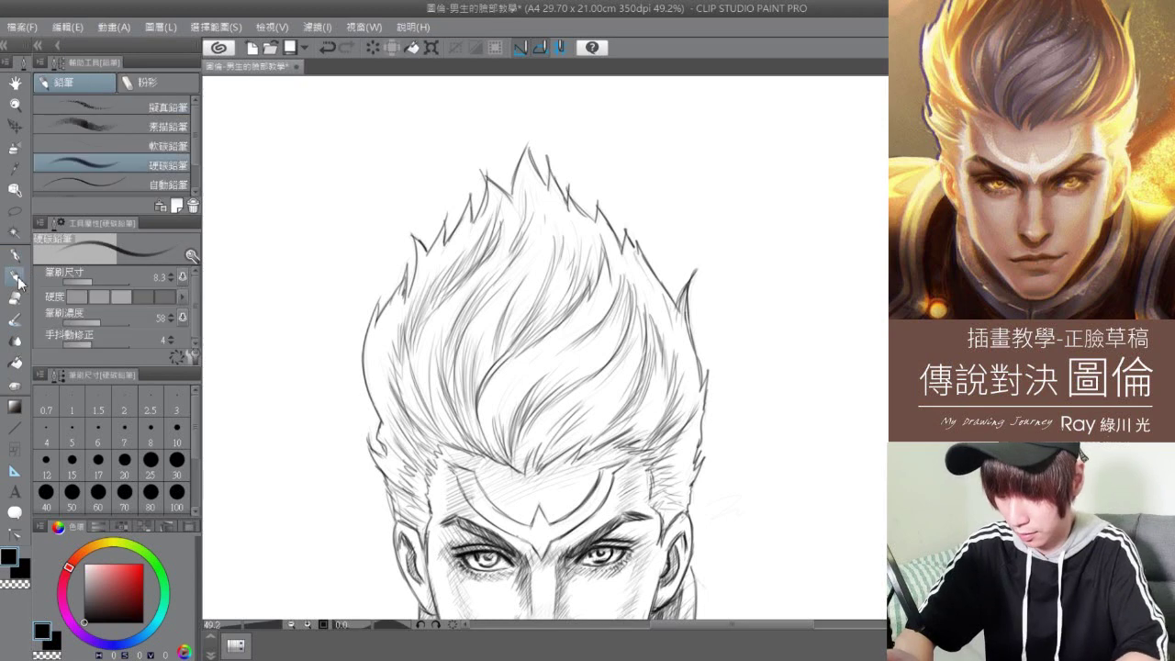
{"action": "mouse_move", "coordinate": [517, 195]}
{"action": "left_mouse_down"}
{"action": "mouse_move", "coordinate": [531, 139]}
{"action": "mouse_move", "coordinate": [538, 218]}
{"action": "left_mouse_up"}
{"action": "left_click_drag", "start_coordinate": [547, 160], "coordinate": [586, 259]}
{"action": "mouse_move", "coordinate": [577, 218]}
{"action": "left_mouse_down"}
{"action": "mouse_move", "coordinate": [569, 188]}
{"action": "mouse_move", "coordinate": [592, 224]}
{"action": "left_mouse_up"}
{"action": "mouse_move", "coordinate": [570, 182]}
{"action": "left_mouse_down"}
{"action": "mouse_move", "coordinate": [581, 232]}
{"action": "mouse_move", "coordinate": [650, 307]}
{"action": "left_mouse_up"}
{"action": "left_click_drag", "start_coordinate": [643, 266], "coordinate": [648, 333]}
{"action": "left_click_drag", "start_coordinate": [619, 253], "coordinate": [587, 343]}
{"action": "left_click_drag", "start_coordinate": [632, 303], "coordinate": [590, 373]}
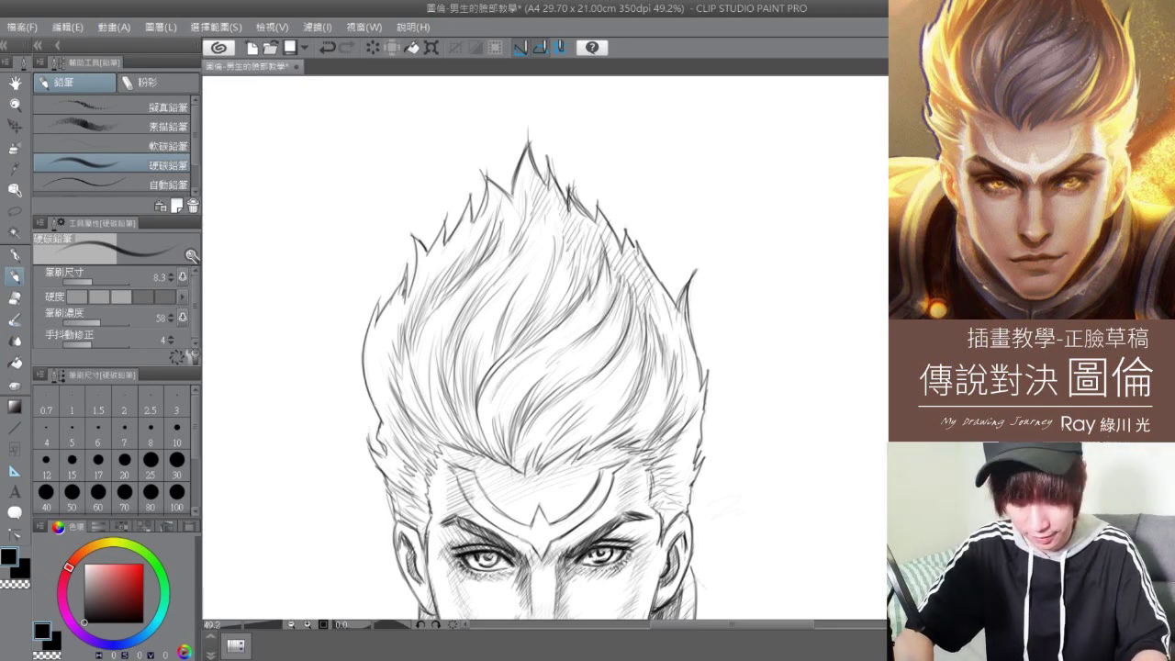
- Darken the hair roots along the forehead hairline at the right-hand side, central point and left-hand corner
{"action": "mouse_move", "coordinate": [626, 432]}
{"action": "left_mouse_down"}
{"action": "mouse_move", "coordinate": [542, 472]}
{"action": "mouse_move", "coordinate": [584, 449]}
{"action": "left_mouse_up"}
{"action": "left_click_drag", "start_coordinate": [642, 429], "coordinate": [608, 448]}
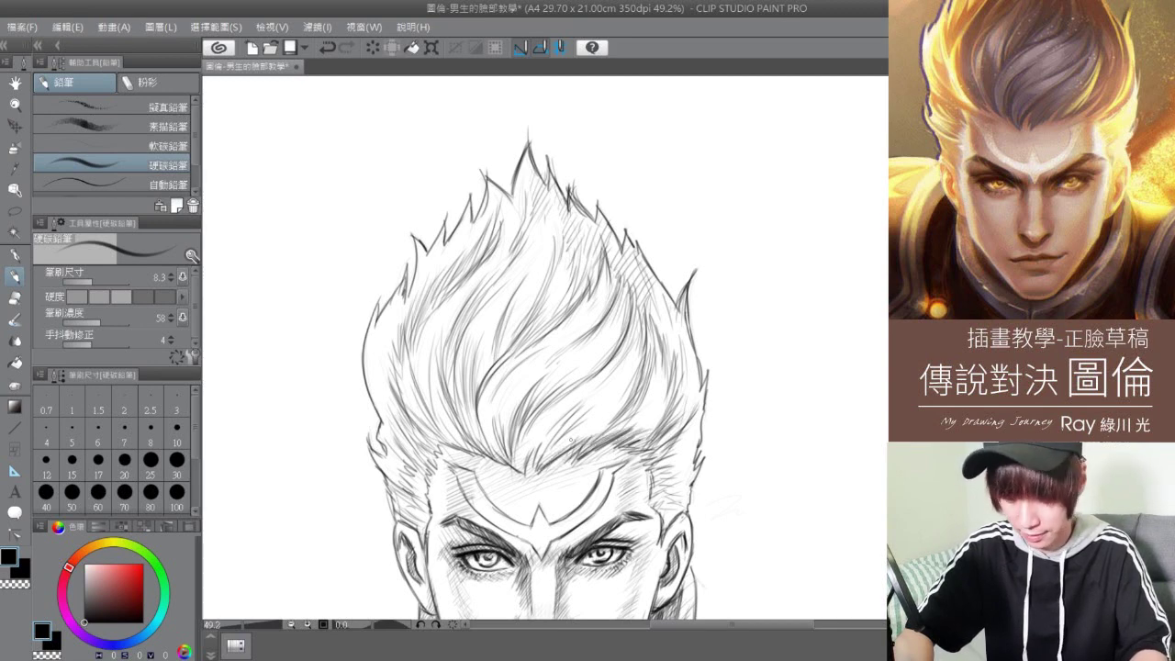
{"action": "left_click_drag", "start_coordinate": [551, 419], "coordinate": [522, 467]}
{"action": "left_click_drag", "start_coordinate": [540, 428], "coordinate": [521, 467]}
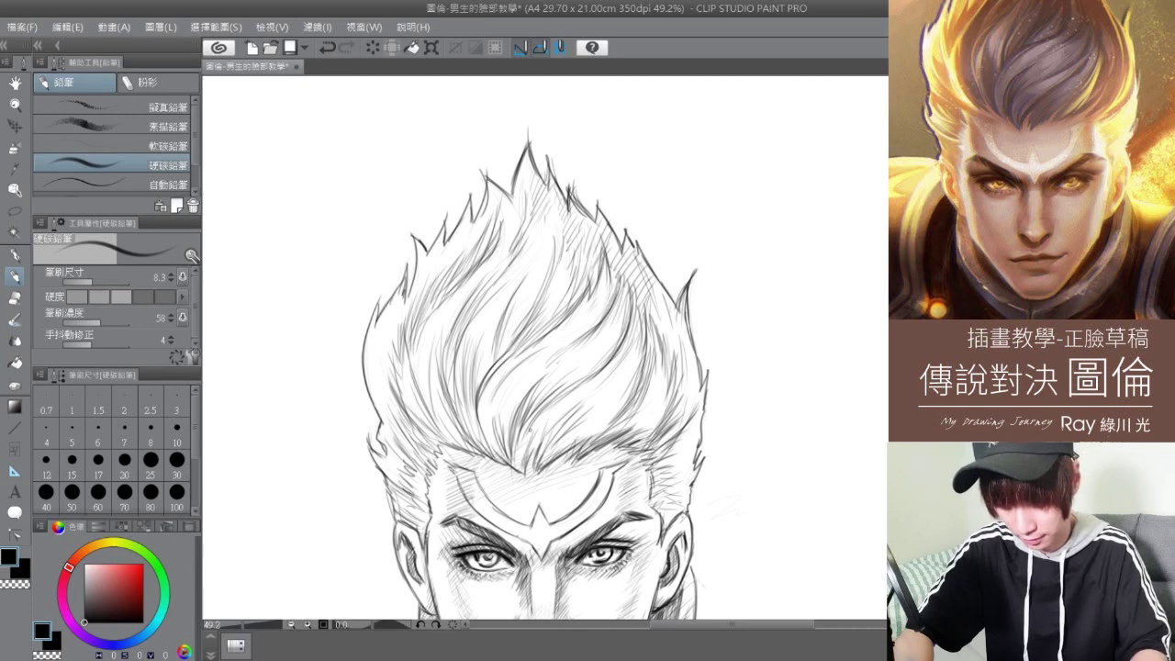
{"action": "left_click_drag", "start_coordinate": [455, 445], "coordinate": [468, 452]}
{"action": "left_click_drag", "start_coordinate": [428, 438], "coordinate": [458, 453]}
{"action": "left_click_drag", "start_coordinate": [437, 445], "coordinate": [427, 462]}
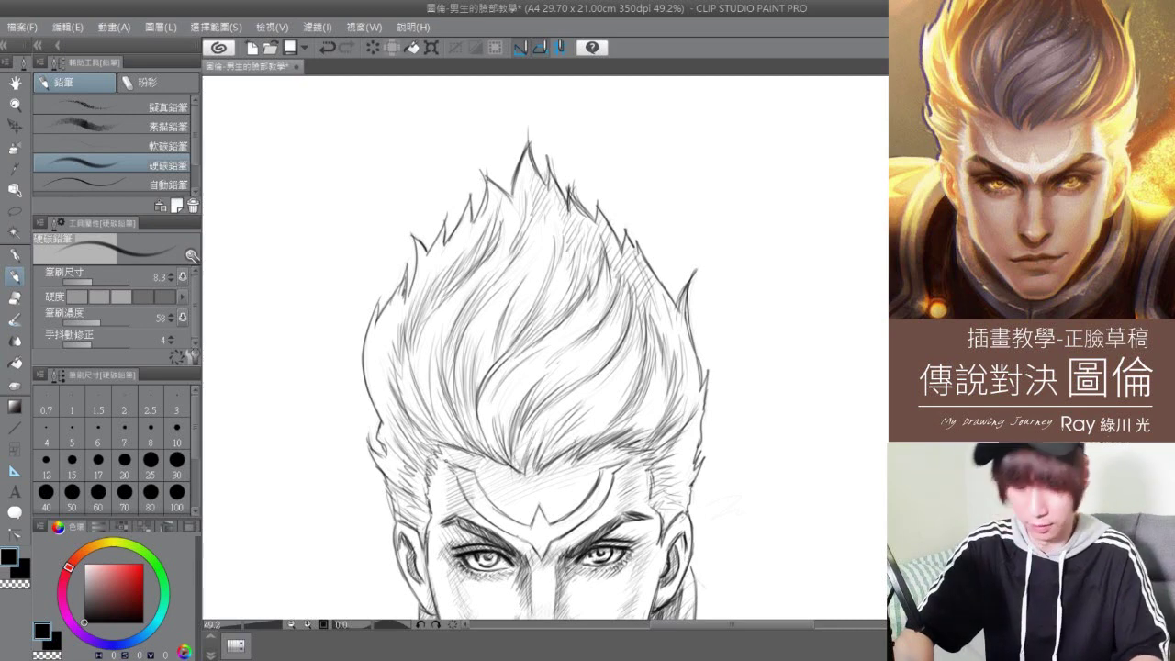
- Review the whole head from the hair tips to the collar for areas needing more contrast
{"action": "left_click", "coordinate": [25, 104]}
{"action": "key", "text": "ctrl+minus"}
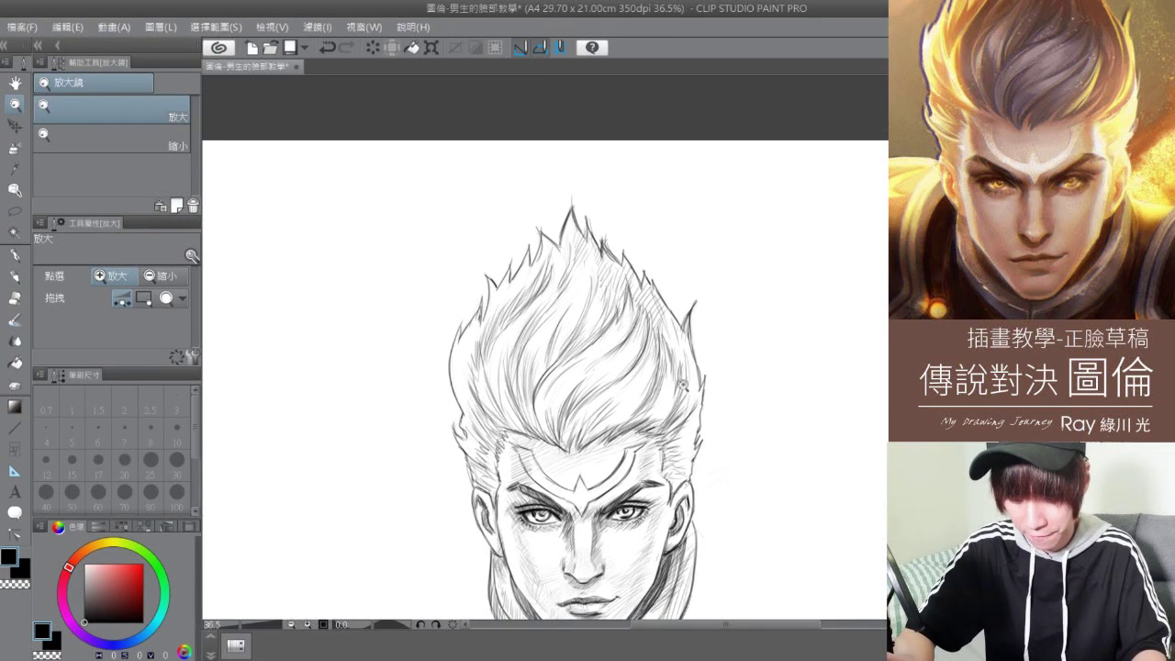
{"action": "left_click", "coordinate": [25, 82]}
{"action": "mouse_move", "coordinate": [722, 464]}
{"action": "left_mouse_down"}
{"action": "mouse_move", "coordinate": [725, 385]}
{"action": "mouse_move", "coordinate": [745, 354]}
{"action": "mouse_move", "coordinate": [752, 384]}
{"action": "left_mouse_up"}
{"action": "left_click", "coordinate": [14, 104]}
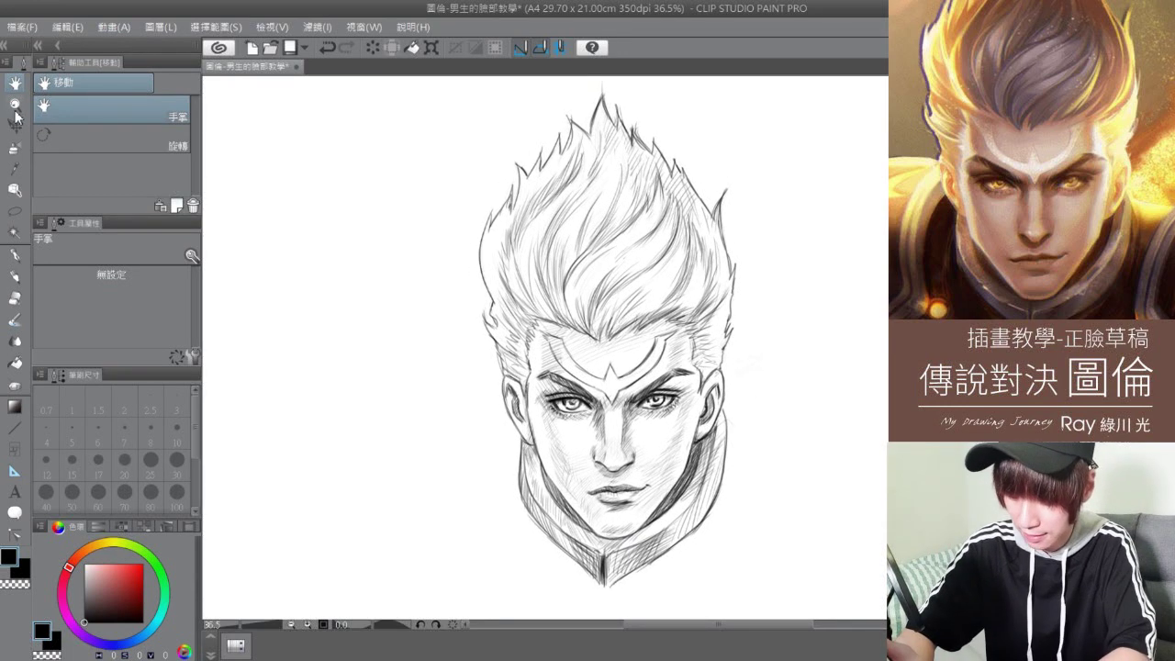
{"action": "left_click_drag", "start_coordinate": [633, 424], "coordinate": [648, 430]}
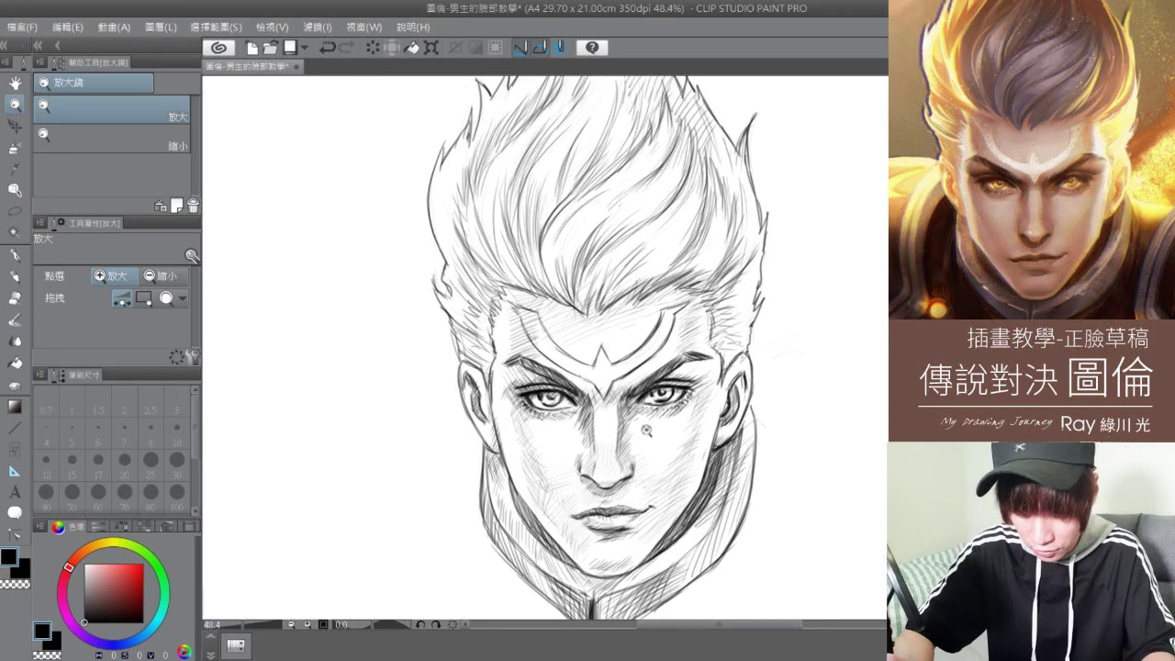
{"action": "left_click", "coordinate": [16, 83]}
{"action": "left_click_drag", "start_coordinate": [770, 447], "coordinate": [781, 402]}
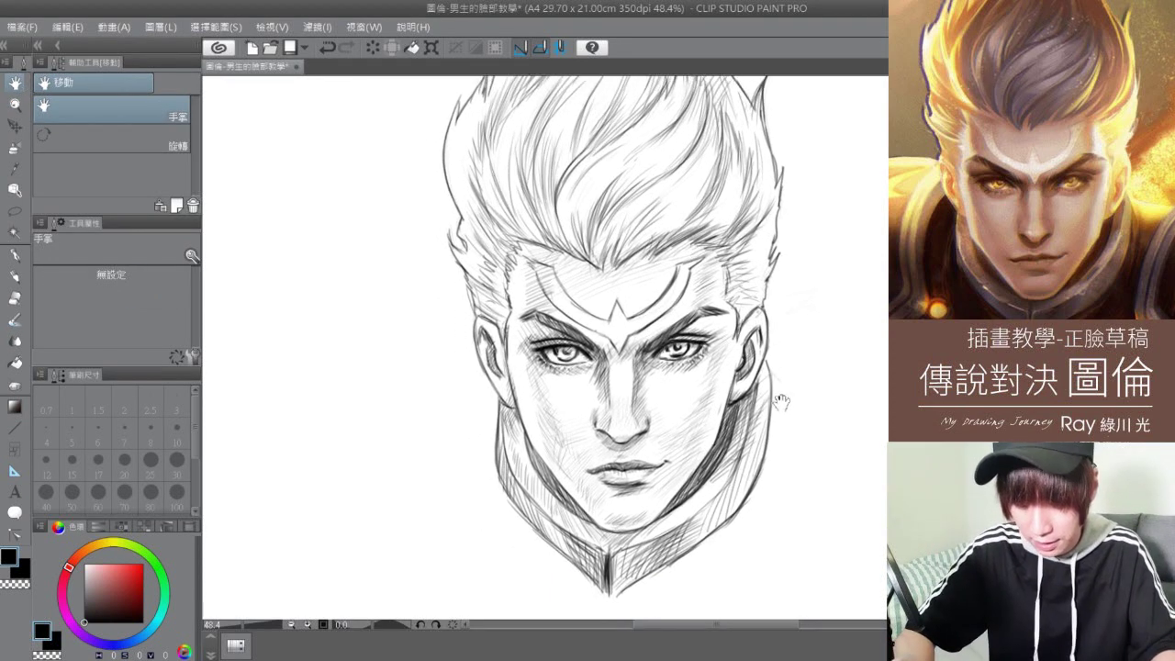
- Darken both eyebrows with additional hatching strokes
{"action": "left_click", "coordinate": [15, 277]}
{"action": "key", "text": "ctrl+space"}
{"action": "left_click_drag", "start_coordinate": [664, 397], "coordinate": [683, 405]}
{"action": "left_click", "coordinate": [23, 281]}
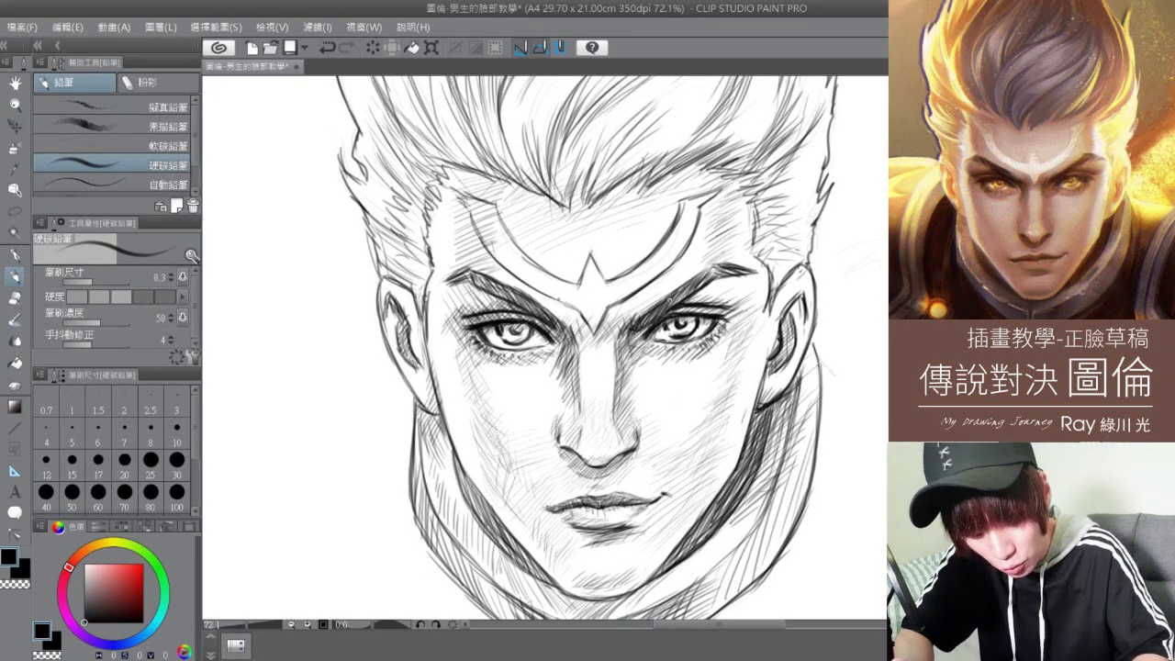
{"action": "left_click_drag", "start_coordinate": [684, 285], "coordinate": [663, 313]}
{"action": "left_click_drag", "start_coordinate": [715, 270], "coordinate": [686, 296]}
{"action": "left_click_drag", "start_coordinate": [520, 272], "coordinate": [474, 301]}
{"action": "left_click_drag", "start_coordinate": [544, 290], "coordinate": [521, 303]}
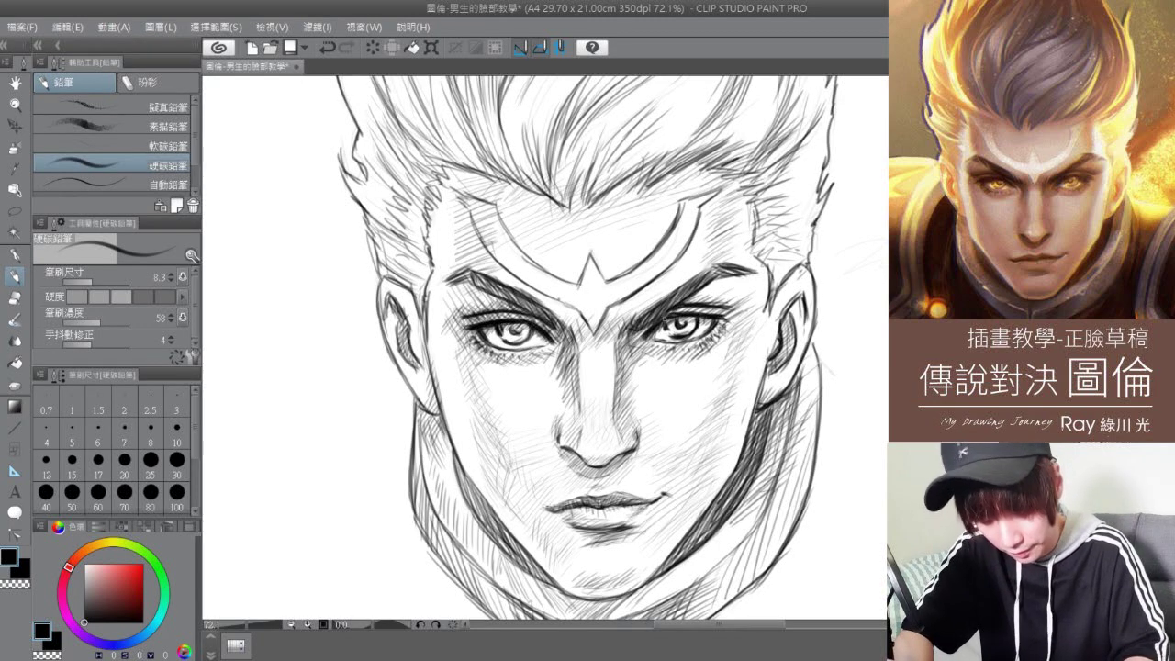
- Strengthen the right-hand eye's upper lid and inner corner, and deepen the shadow beside the nose bridge
{"action": "left_click_drag", "start_coordinate": [675, 311], "coordinate": [732, 315]}
{"action": "mouse_move", "coordinate": [683, 309]}
{"action": "left_mouse_down"}
{"action": "mouse_move", "coordinate": [730, 319]}
{"action": "mouse_move", "coordinate": [667, 345]}
{"action": "left_mouse_up"}
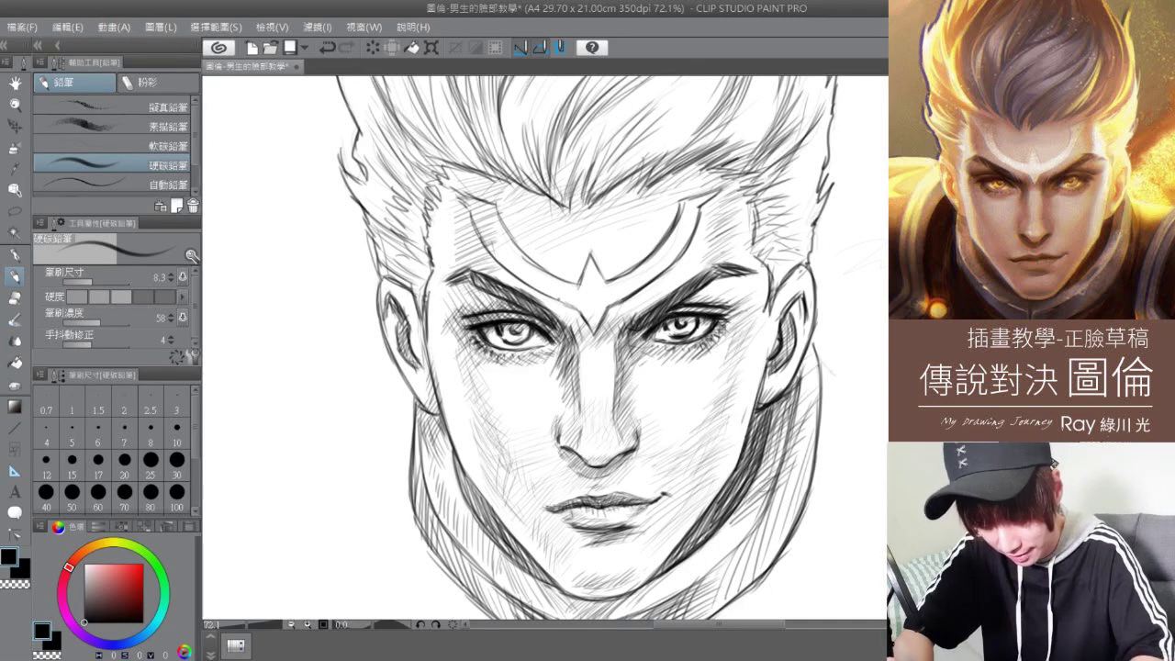
{"action": "left_click_drag", "start_coordinate": [575, 343], "coordinate": [579, 380]}
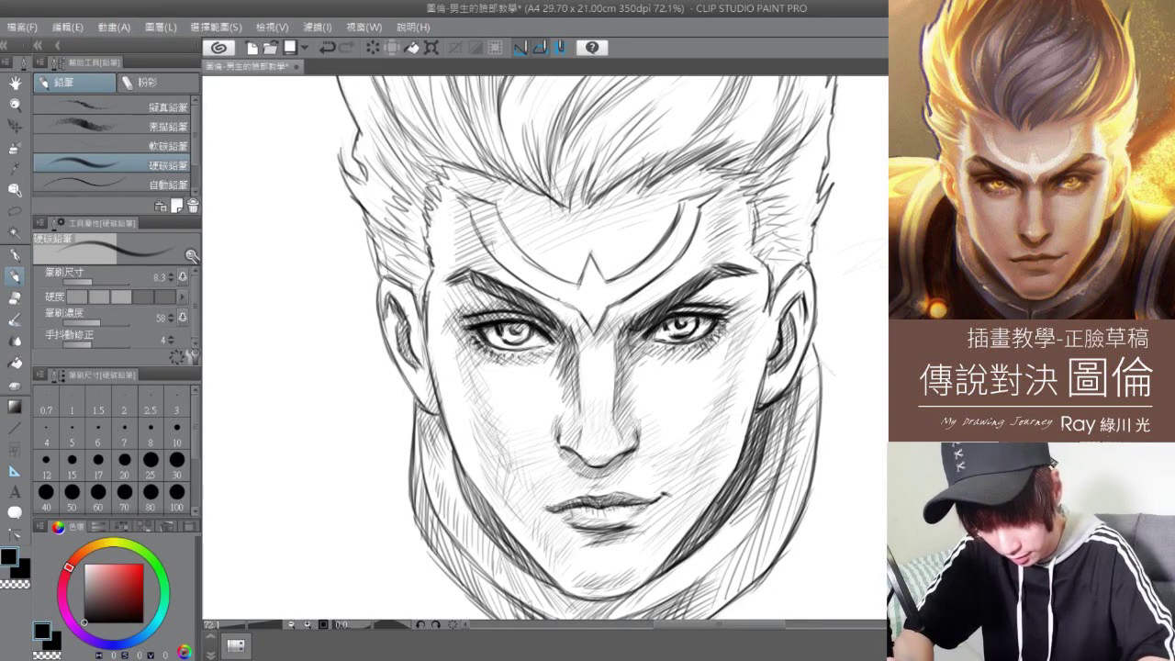
- Hatch the left-hand cheek below the eye and reinforce the jawline and right-hand cheek edge
{"action": "mouse_move", "coordinate": [469, 312]}
{"action": "left_mouse_down"}
{"action": "mouse_move", "coordinate": [456, 362]}
{"action": "mouse_move", "coordinate": [468, 401]}
{"action": "left_mouse_up"}
{"action": "left_click_drag", "start_coordinate": [485, 362], "coordinate": [470, 380]}
{"action": "mouse_move", "coordinate": [425, 342]}
{"action": "left_mouse_down"}
{"action": "mouse_move", "coordinate": [442, 431]}
{"action": "mouse_move", "coordinate": [540, 571]}
{"action": "mouse_move", "coordinate": [532, 538]}
{"action": "mouse_move", "coordinate": [547, 564]}
{"action": "mouse_move", "coordinate": [608, 566]}
{"action": "mouse_move", "coordinate": [691, 472]}
{"action": "left_mouse_up"}
{"action": "mouse_move", "coordinate": [647, 525]}
{"action": "left_mouse_down"}
{"action": "mouse_move", "coordinate": [727, 389]}
{"action": "mouse_move", "coordinate": [694, 474]}
{"action": "left_mouse_up"}
{"action": "left_click_drag", "start_coordinate": [722, 431], "coordinate": [661, 512]}
{"action": "mouse_move", "coordinate": [746, 348]}
{"action": "left_mouse_down"}
{"action": "mouse_move", "coordinate": [731, 396]}
{"action": "mouse_move", "coordinate": [732, 386]}
{"action": "left_mouse_up"}
{"action": "left_click_drag", "start_coordinate": [743, 347], "coordinate": [738, 363]}
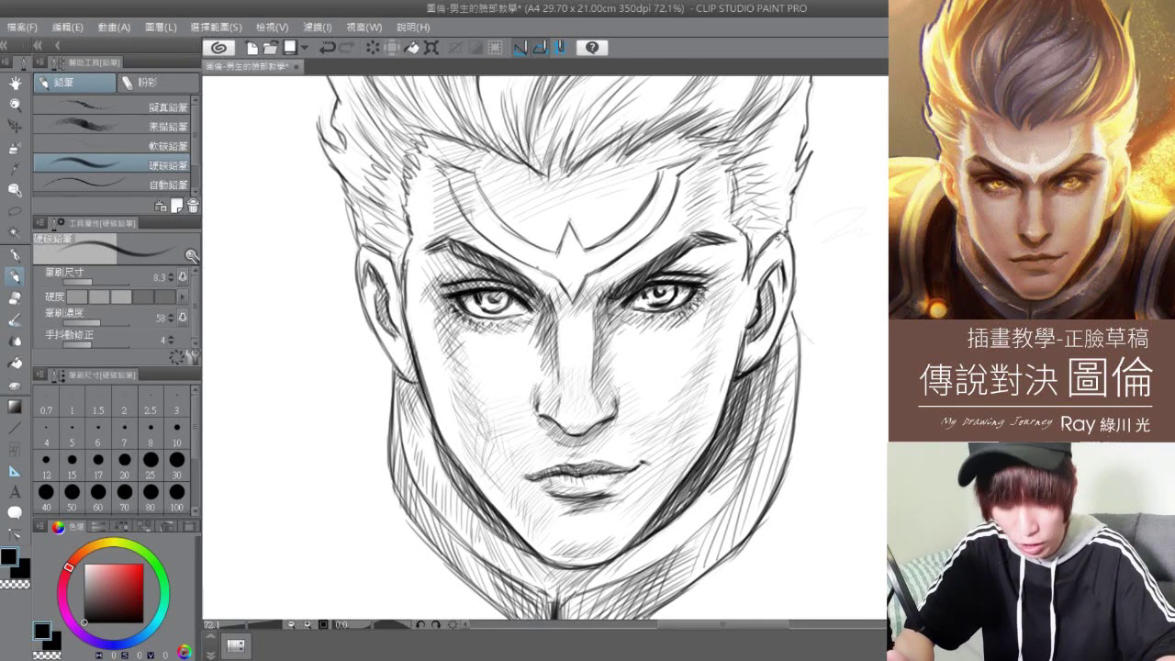
- Darken the right-hand ear's contours and the nearby sideburn edge, and touch up the right-hand iris
{"action": "left_click_drag", "start_coordinate": [751, 301], "coordinate": [737, 358]}
{"action": "mouse_move", "coordinate": [774, 237]}
{"action": "left_mouse_down"}
{"action": "mouse_move", "coordinate": [751, 267]}
{"action": "mouse_move", "coordinate": [789, 267]}
{"action": "mouse_move", "coordinate": [789, 323]}
{"action": "mouse_move", "coordinate": [767, 356]}
{"action": "left_mouse_up"}
{"action": "left_click_drag", "start_coordinate": [746, 215], "coordinate": [733, 220]}
{"action": "mouse_move", "coordinate": [650, 283]}
{"action": "left_mouse_down"}
{"action": "mouse_move", "coordinate": [645, 297]}
{"action": "mouse_move", "coordinate": [659, 297]}
{"action": "left_mouse_up"}
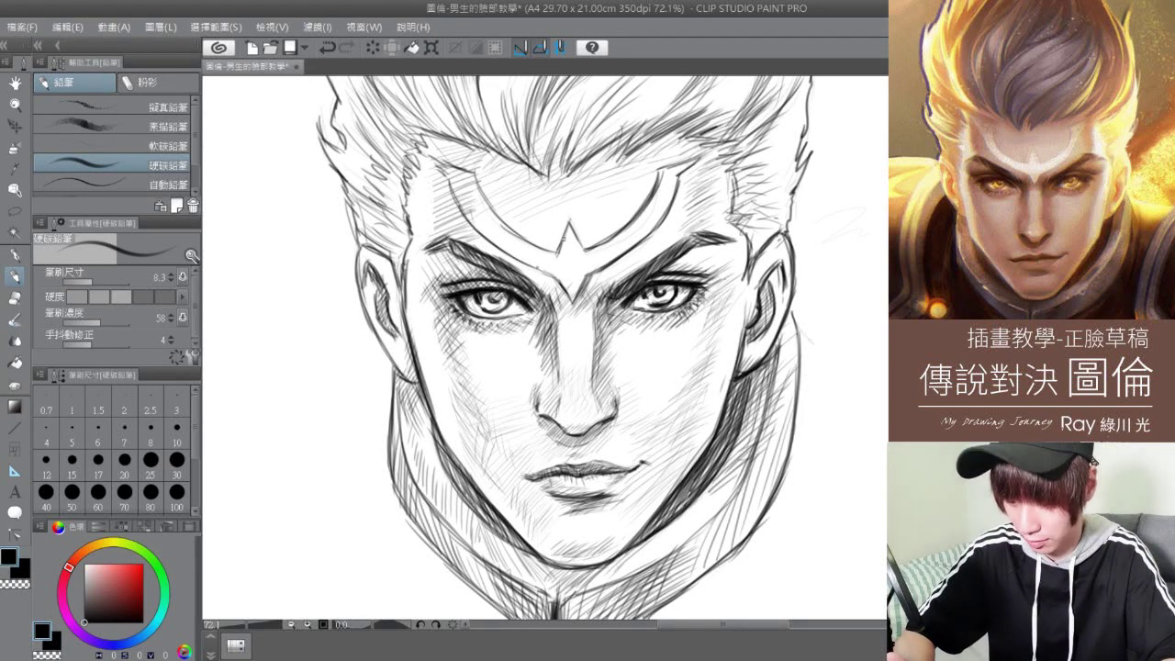
- Deepen the shadow between the eyebrows at the top of the nose bridge
{"action": "mouse_move", "coordinate": [548, 278]}
{"action": "left_mouse_down"}
{"action": "mouse_move", "coordinate": [528, 301]}
{"action": "mouse_move", "coordinate": [545, 309]}
{"action": "left_mouse_up"}
{"action": "left_click_drag", "start_coordinate": [582, 284], "coordinate": [562, 315]}
{"action": "mouse_move", "coordinate": [619, 269]}
{"action": "left_mouse_down"}
{"action": "mouse_move", "coordinate": [580, 310]}
{"action": "mouse_move", "coordinate": [597, 278]}
{"action": "left_mouse_up"}
{"action": "left_click_drag", "start_coordinate": [558, 314], "coordinate": [575, 283]}
- Reinforce the outline of the forehead crescent emblem and its lower point between the brows
{"action": "mouse_move", "coordinate": [560, 248]}
{"action": "left_mouse_down"}
{"action": "mouse_move", "coordinate": [588, 227]}
{"action": "mouse_move", "coordinate": [608, 245]}
{"action": "left_mouse_up"}
{"action": "left_click_drag", "start_coordinate": [558, 250], "coordinate": [536, 256]}
{"action": "mouse_move", "coordinate": [473, 172]}
{"action": "left_mouse_down"}
{"action": "mouse_move", "coordinate": [439, 161]}
{"action": "mouse_move", "coordinate": [476, 173]}
{"action": "mouse_move", "coordinate": [506, 249]}
{"action": "left_mouse_up"}
{"action": "left_click_drag", "start_coordinate": [557, 284], "coordinate": [548, 296]}
{"action": "left_click_drag", "start_coordinate": [568, 281], "coordinate": [553, 304]}
- Add fine hatching beneath the inner corners of both eyes
{"action": "left_click_drag", "start_coordinate": [640, 317], "coordinate": [626, 325]}
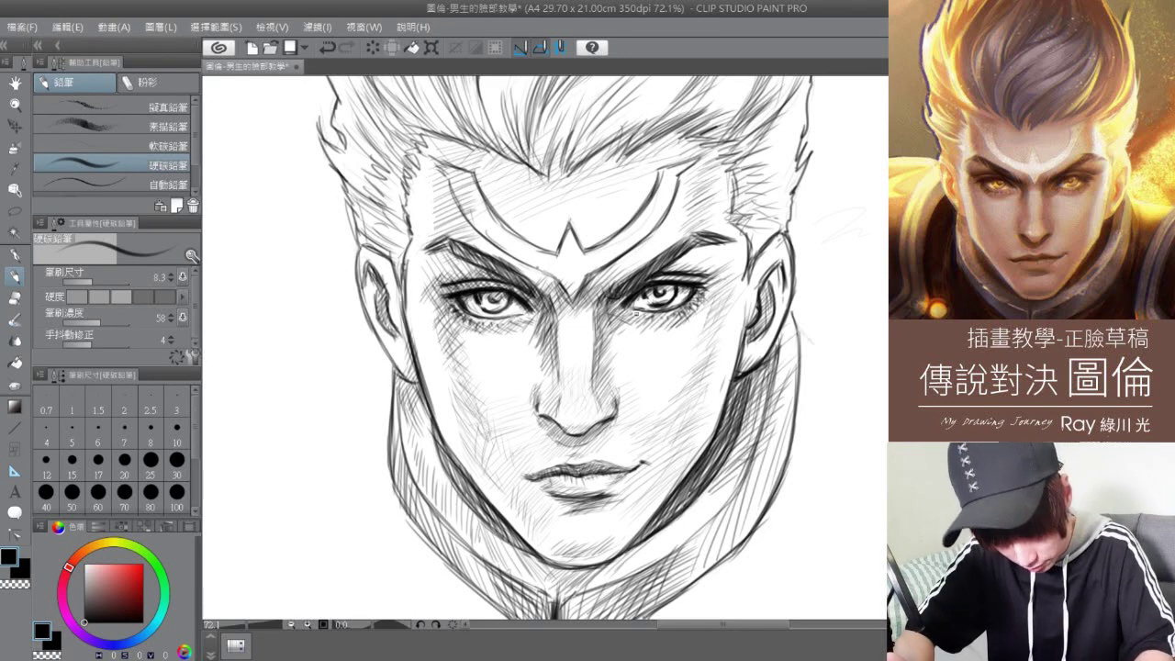
{"action": "left_click_drag", "start_coordinate": [648, 314], "coordinate": [636, 324]}
{"action": "left_click_drag", "start_coordinate": [656, 314], "coordinate": [643, 325]}
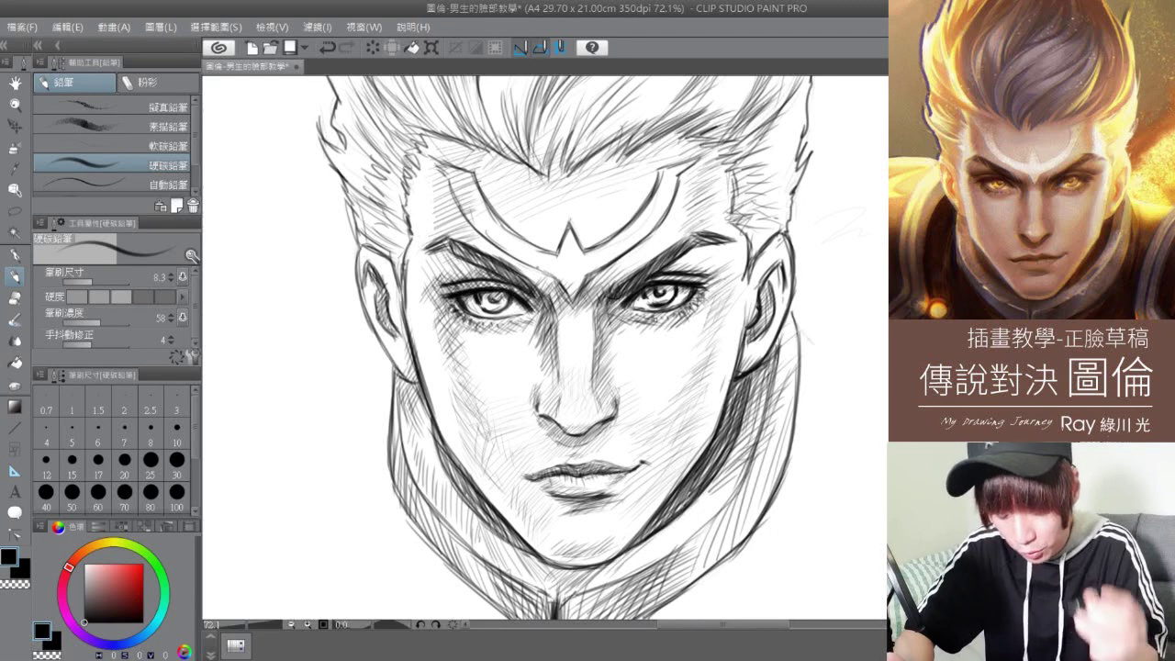
{"action": "left_click_drag", "start_coordinate": [518, 326], "coordinate": [532, 320]}
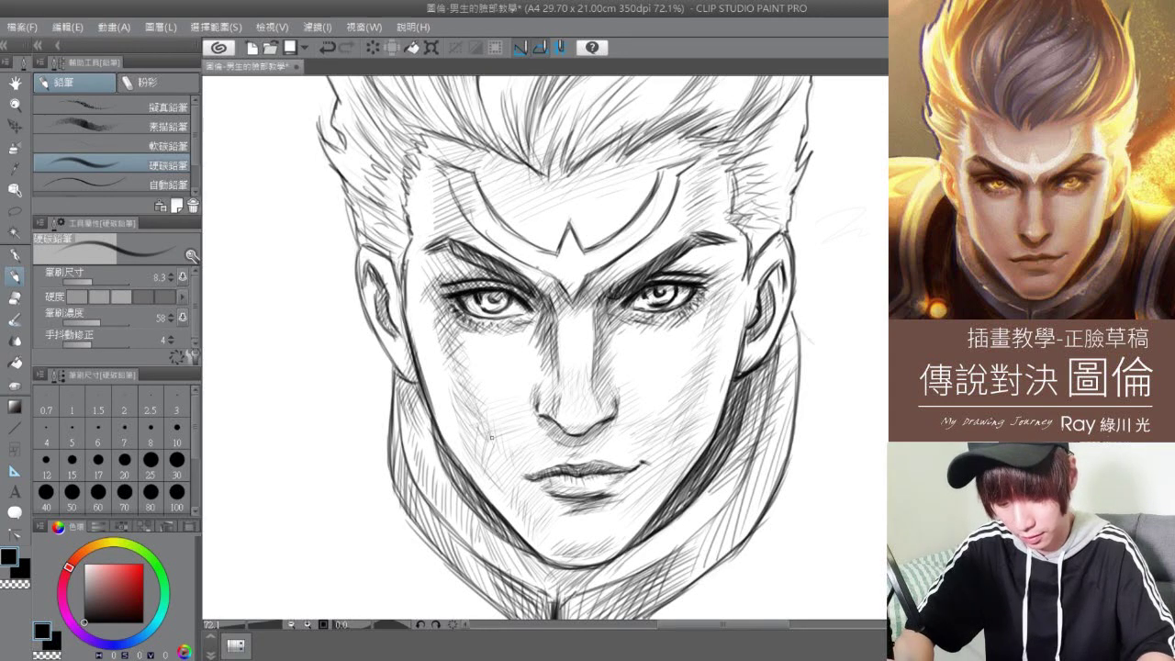
- Deepen the diagonal hatching on the left-hand cheek, from below the eye down to the jaw beside the mouth
{"action": "mouse_move", "coordinate": [458, 363]}
{"action": "left_mouse_down"}
{"action": "mouse_move", "coordinate": [478, 426]}
{"action": "mouse_move", "coordinate": [479, 409]}
{"action": "left_mouse_up"}
{"action": "left_click_drag", "start_coordinate": [486, 416], "coordinate": [499, 436]}
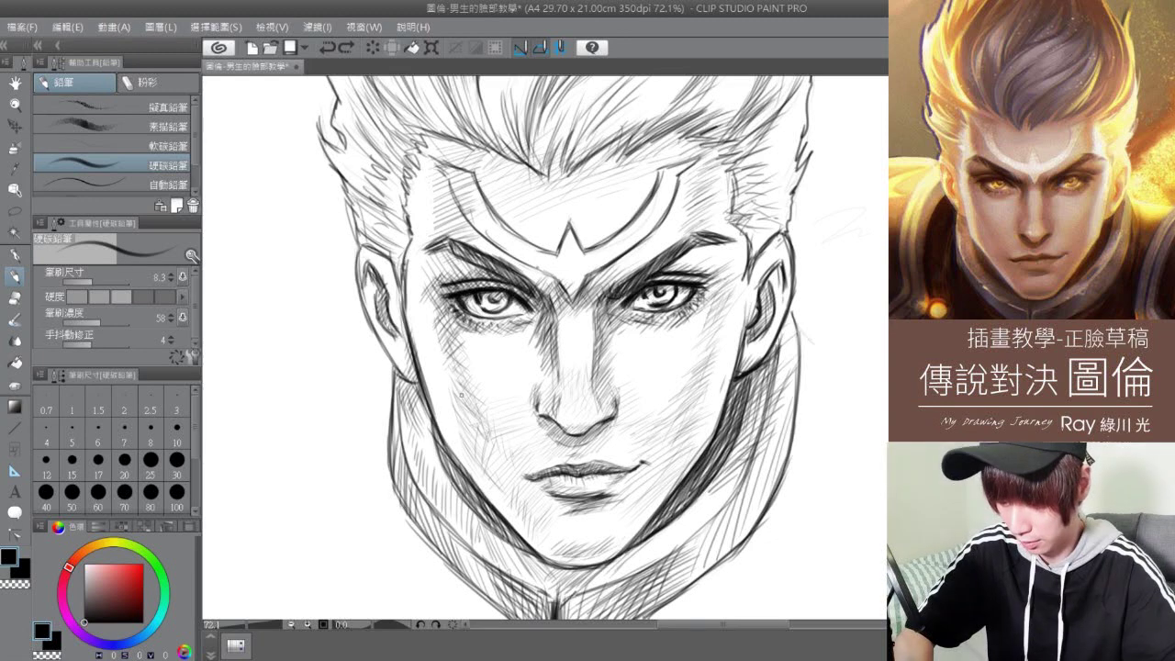
{"action": "left_click_drag", "start_coordinate": [458, 372], "coordinate": [473, 417]}
{"action": "left_click_drag", "start_coordinate": [457, 364], "coordinate": [473, 399]}
{"action": "left_click_drag", "start_coordinate": [470, 442], "coordinate": [488, 470]}
{"action": "left_click_drag", "start_coordinate": [472, 397], "coordinate": [497, 429]}
{"action": "left_click_drag", "start_coordinate": [463, 384], "coordinate": [500, 428]}
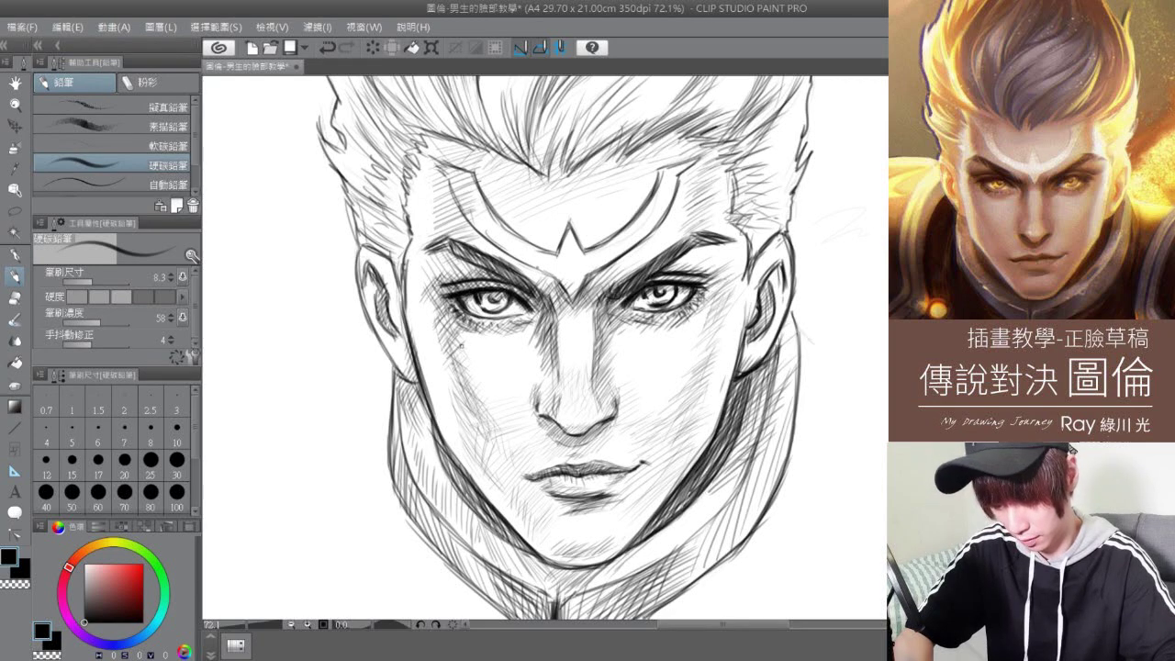
{"action": "left_click_drag", "start_coordinate": [461, 376], "coordinate": [504, 419]}
{"action": "left_click_drag", "start_coordinate": [487, 459], "coordinate": [512, 488]}
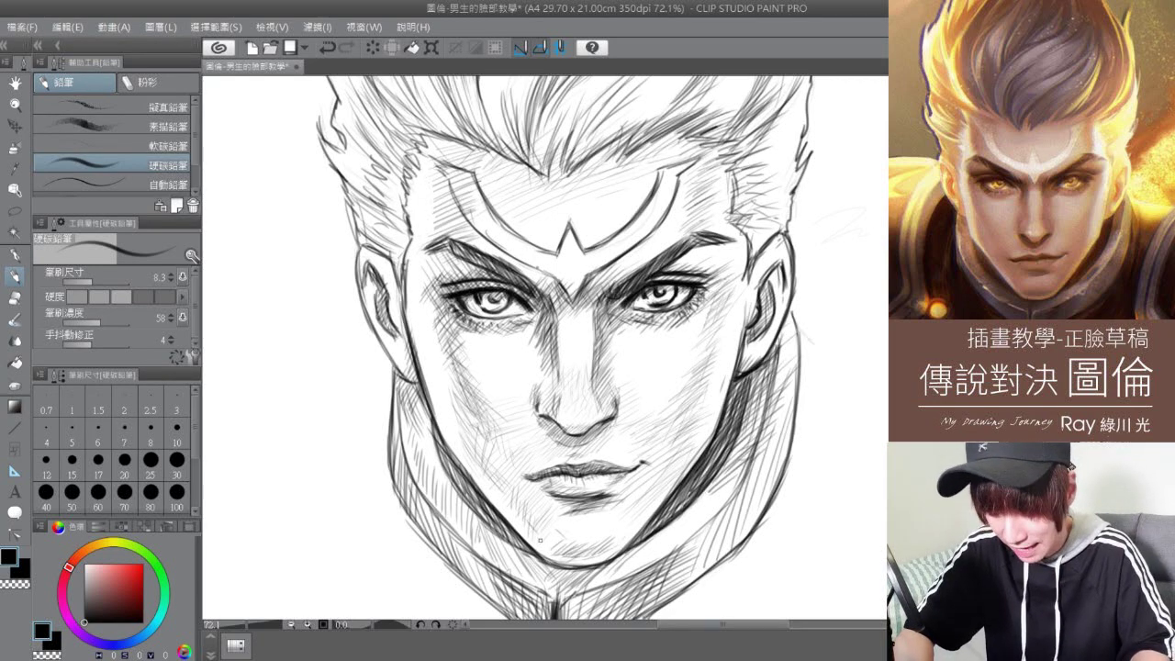
- Add light hatching along the underside of the chin and up the right-hand side of the lower jaw
{"action": "left_click_drag", "start_coordinate": [568, 549], "coordinate": [573, 553]}
{"action": "left_click_drag", "start_coordinate": [579, 545], "coordinate": [603, 554]}
{"action": "left_click_drag", "start_coordinate": [601, 544], "coordinate": [611, 548]}
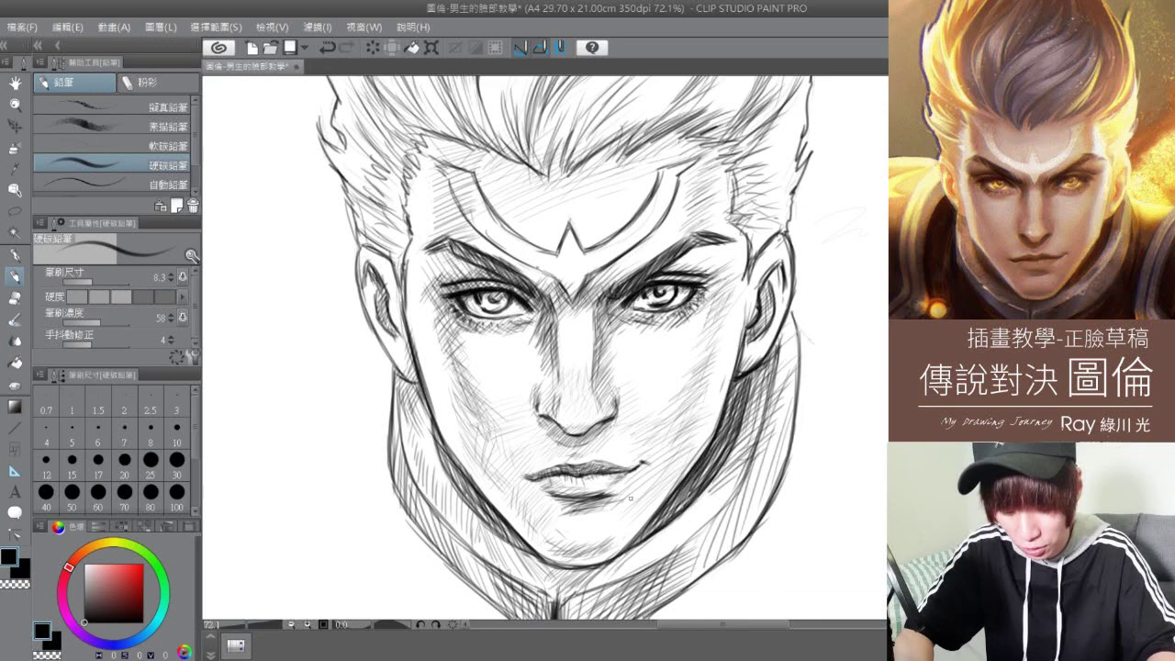
{"action": "mouse_move", "coordinate": [628, 507]}
{"action": "left_mouse_down"}
{"action": "mouse_move", "coordinate": [648, 473]}
{"action": "mouse_move", "coordinate": [658, 505]}
{"action": "mouse_move", "coordinate": [681, 450]}
{"action": "left_mouse_up"}
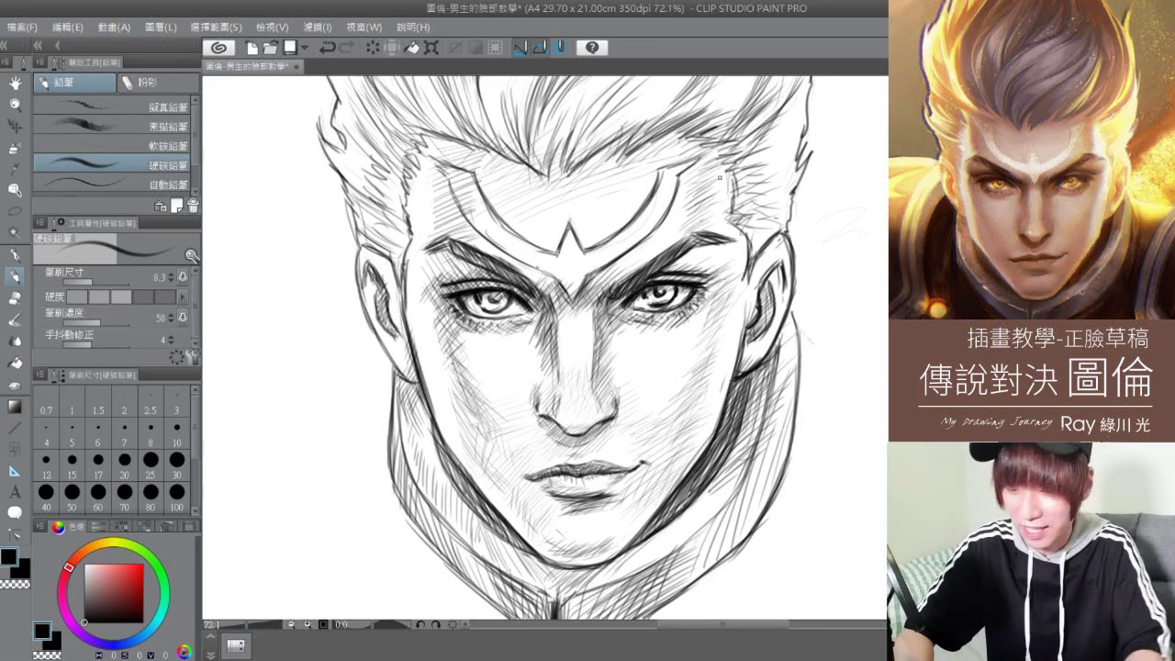
- Hatch soft shading on both sides of the forehead and beneath the hairline around the crescent emblem
{"action": "mouse_move", "coordinate": [720, 177]}
{"action": "left_mouse_down"}
{"action": "mouse_move", "coordinate": [698, 162]}
{"action": "mouse_move", "coordinate": [717, 190]}
{"action": "mouse_move", "coordinate": [690, 210]}
{"action": "left_mouse_up"}
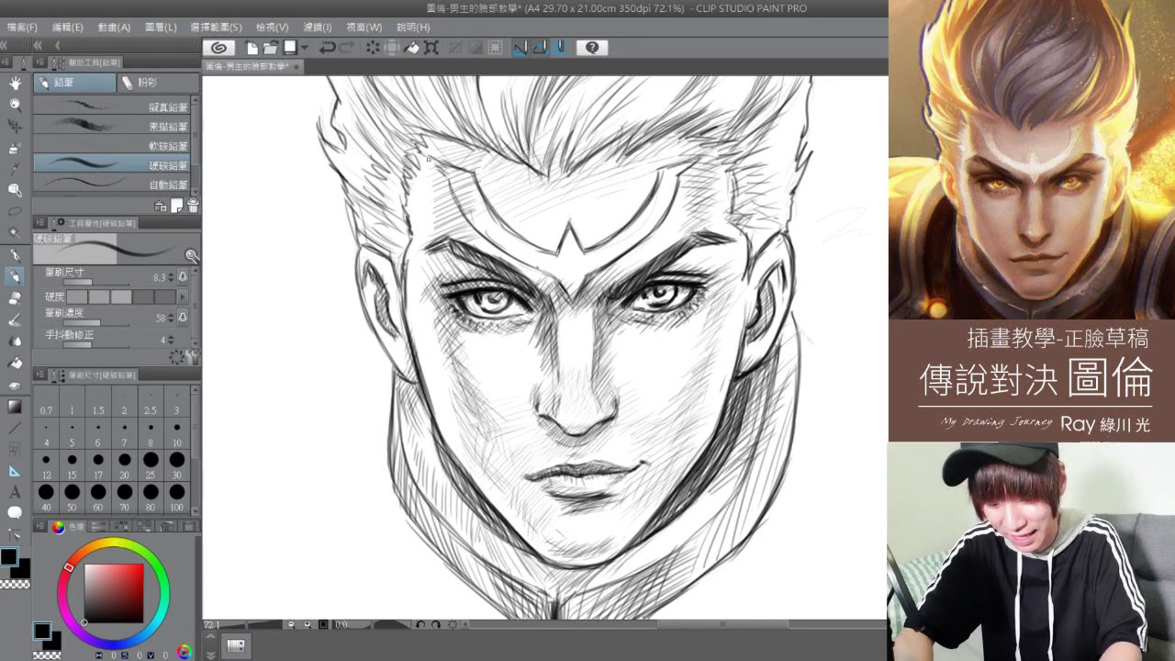
{"action": "mouse_move", "coordinate": [428, 158]}
{"action": "left_mouse_down"}
{"action": "mouse_move", "coordinate": [491, 159]}
{"action": "mouse_move", "coordinate": [466, 198]}
{"action": "left_mouse_up"}
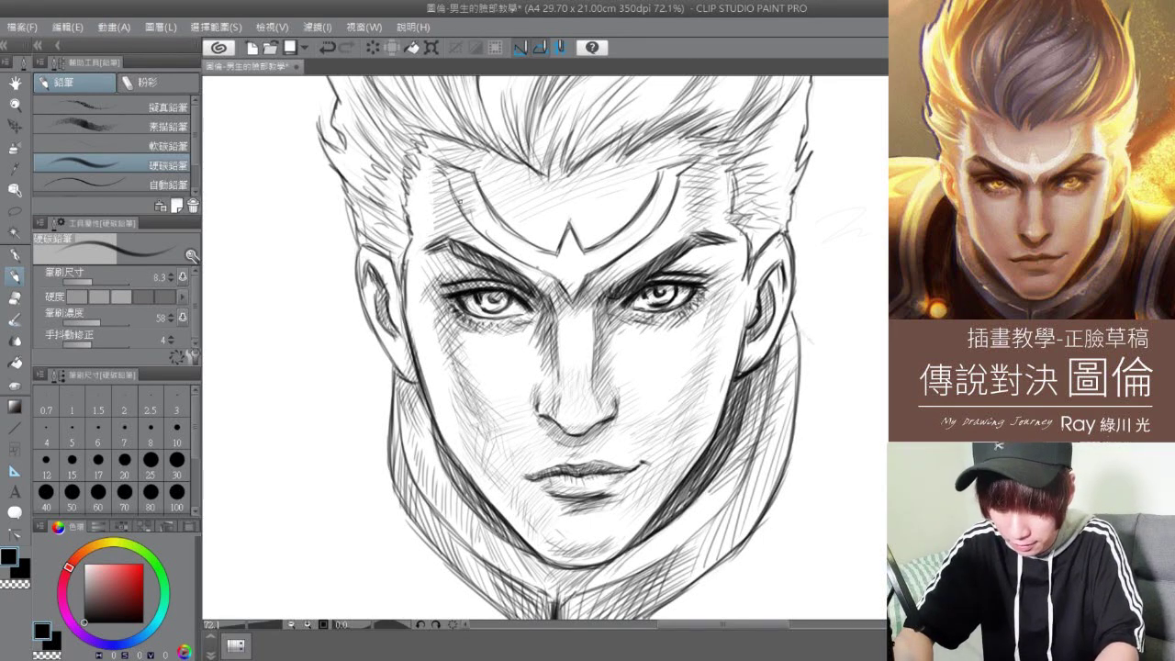
{"action": "left_click_drag", "start_coordinate": [485, 133], "coordinate": [532, 172]}
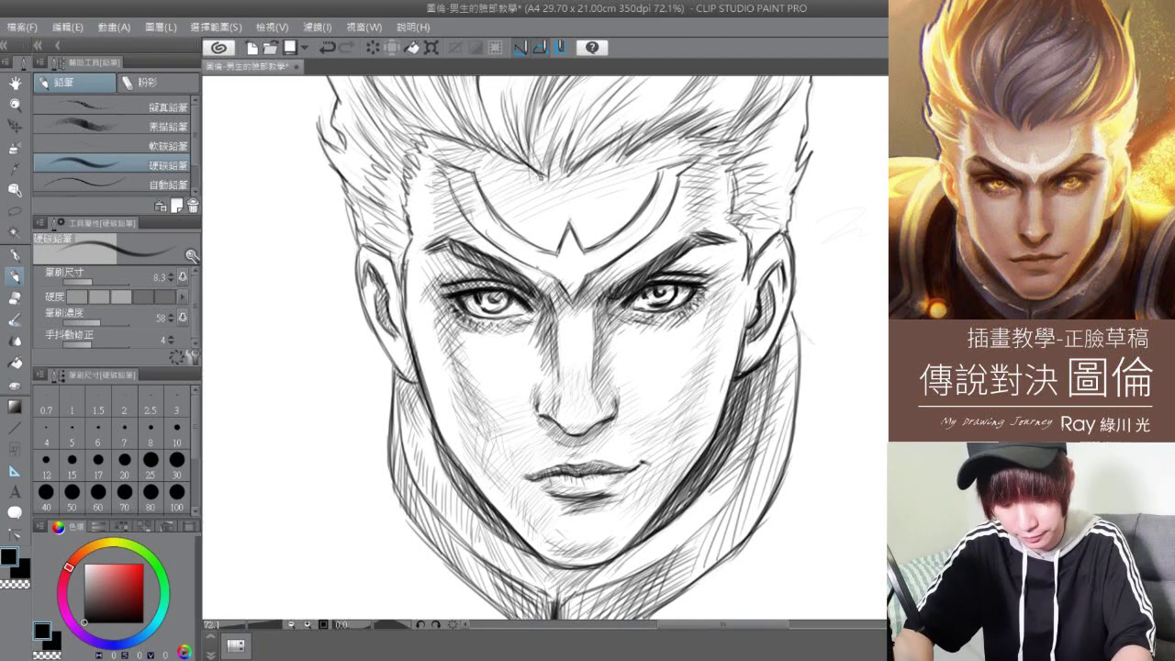
- Examine the whole head from hair tips to collar to check the overall proportions and shading
{"action": "left_click", "coordinate": [16, 105]}
{"action": "left_click_drag", "start_coordinate": [763, 392], "coordinate": [743, 398]}
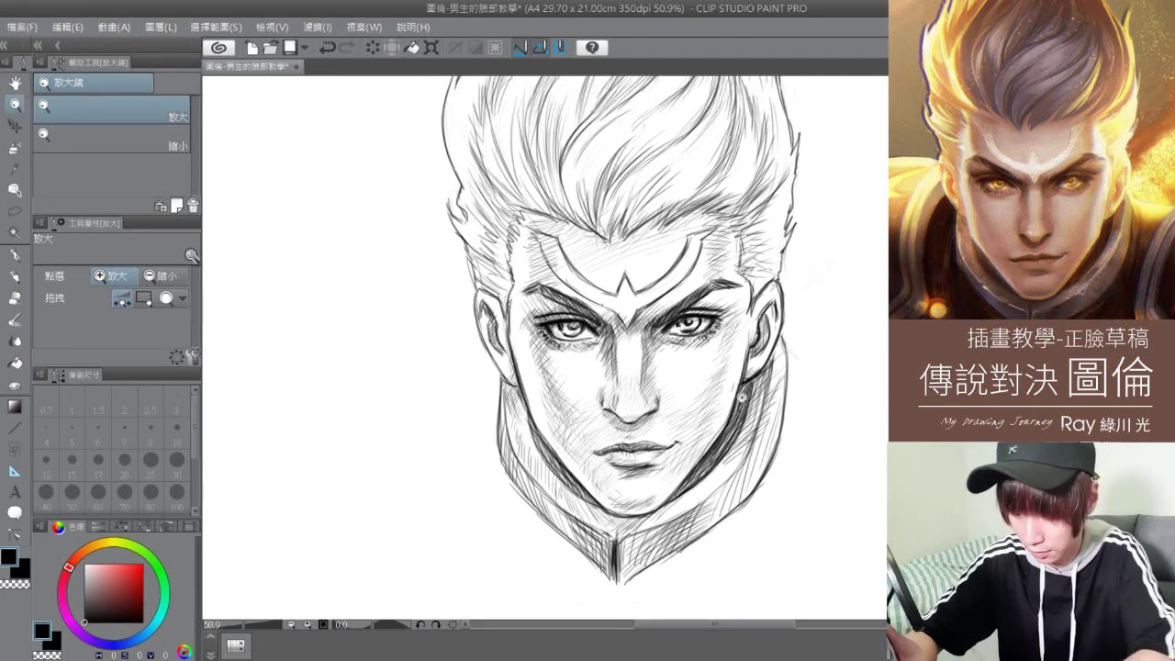
{"action": "left_click", "coordinate": [25, 88]}
{"action": "left_click_drag", "start_coordinate": [740, 337], "coordinate": [667, 399]}
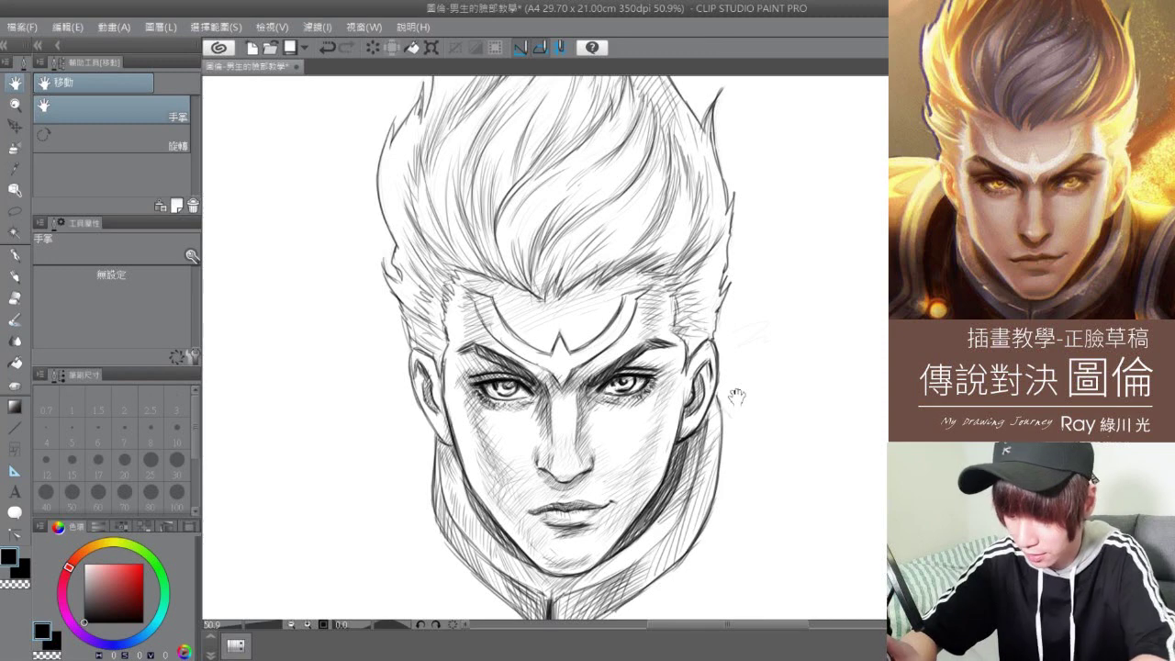
{"action": "left_click", "coordinate": [20, 107]}
{"action": "scroll", "coordinate": [737, 407], "scroll_direction": "down", "scroll_amount": 2}
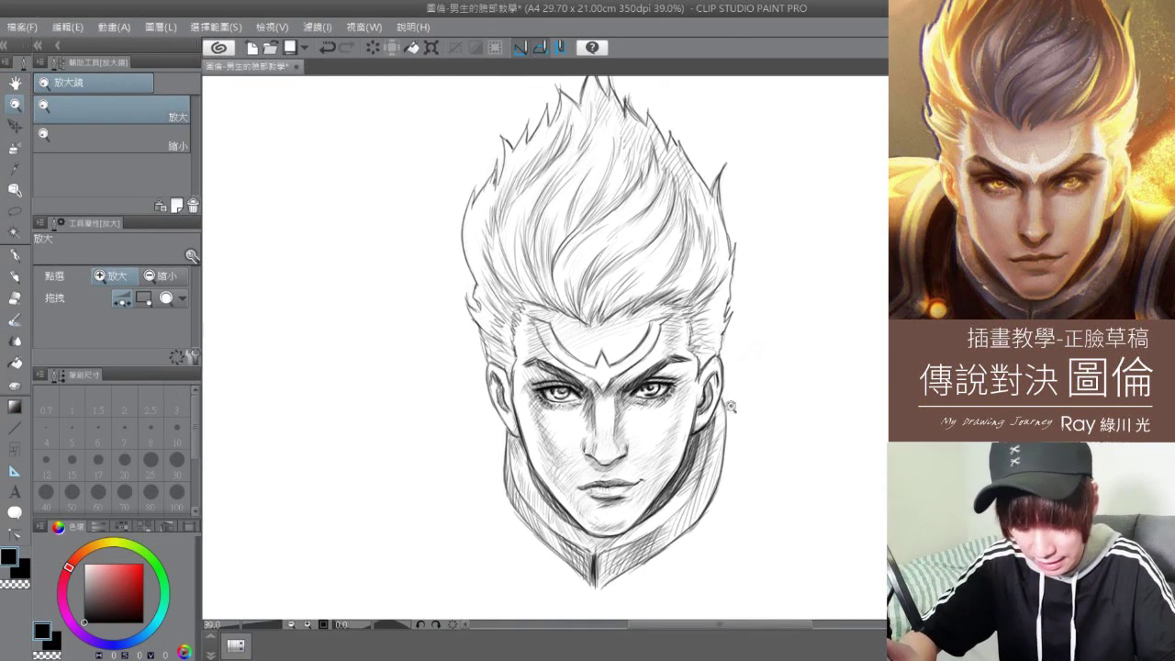
{"action": "scroll", "coordinate": [737, 408], "scroll_direction": "down", "scroll_amount": 1}
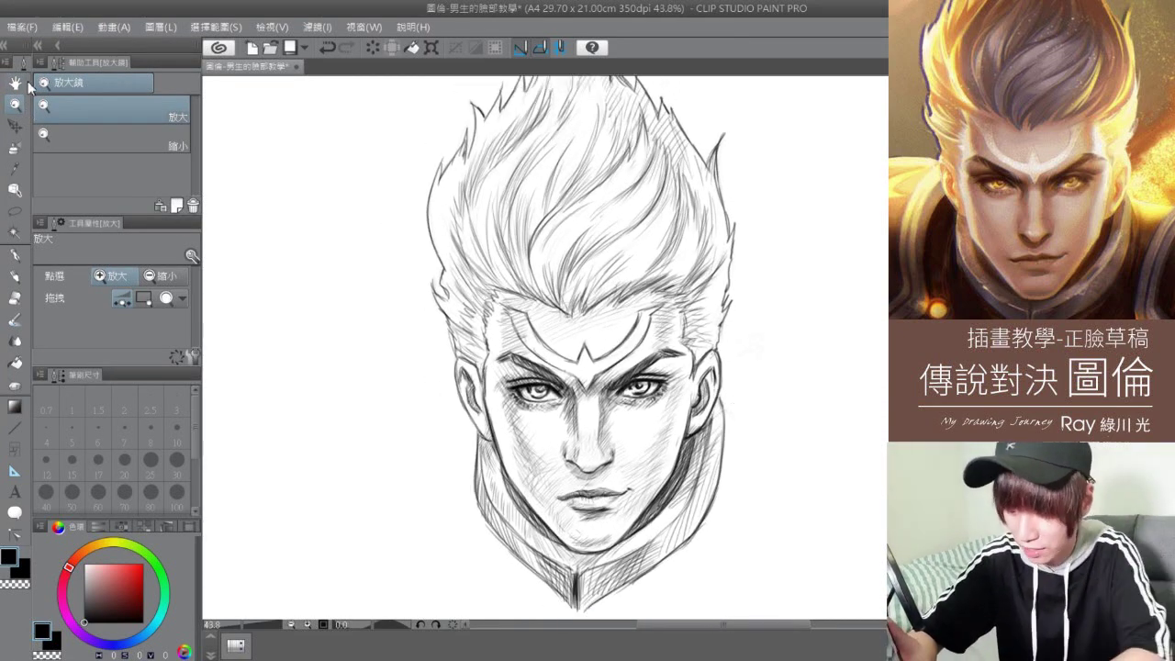
{"action": "left_click", "coordinate": [17, 85]}
{"action": "left_click_drag", "start_coordinate": [811, 476], "coordinate": [788, 462]}
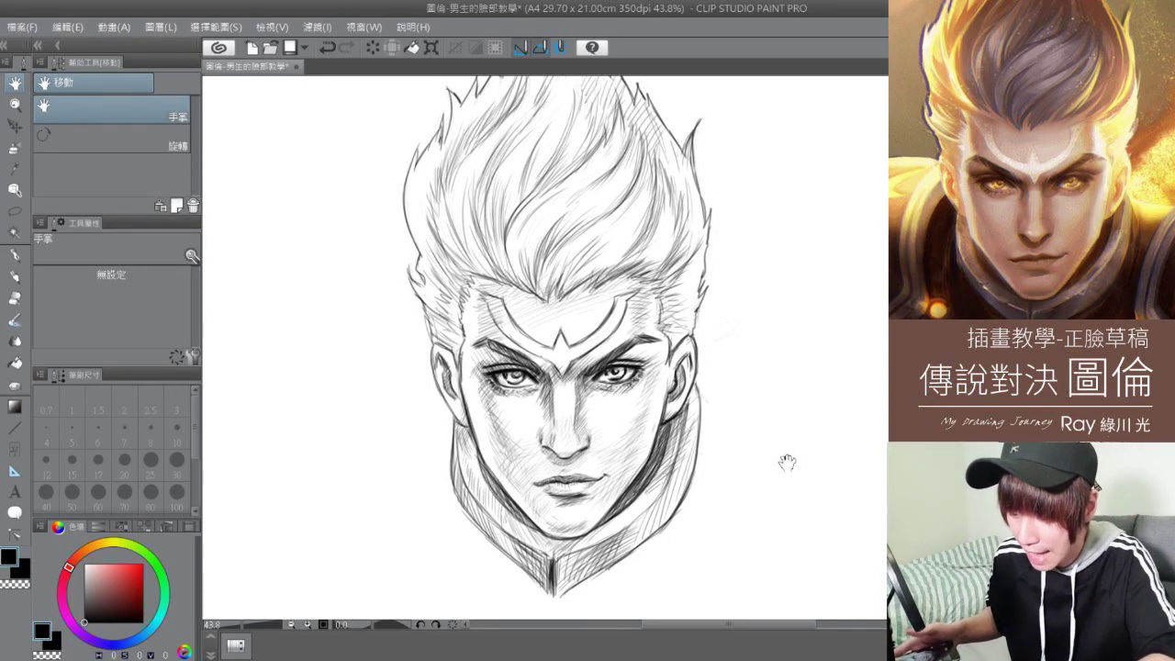
- Examine the eyes, nose, mouth, chin and collar shading close up
{"action": "left_click", "coordinate": [17, 108]}
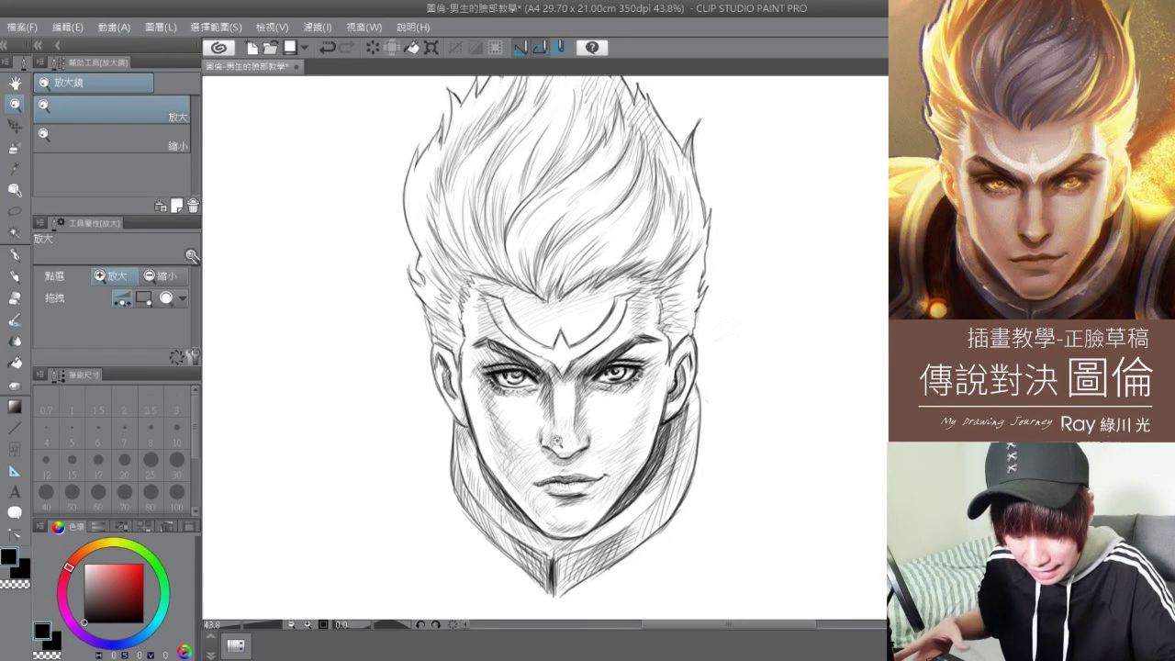
{"action": "left_click_drag", "start_coordinate": [555, 450], "coordinate": [588, 453]}
{"action": "left_click", "coordinate": [16, 85]}
{"action": "left_click_drag", "start_coordinate": [823, 385], "coordinate": [748, 481]}
{"action": "left_click_drag", "start_coordinate": [688, 312], "coordinate": [689, 444]}
{"action": "mouse_move", "coordinate": [596, 571]}
{"action": "left_mouse_down"}
{"action": "mouse_move", "coordinate": [675, 561]}
{"action": "mouse_move", "coordinate": [679, 478]}
{"action": "mouse_move", "coordinate": [603, 359]}
{"action": "mouse_move", "coordinate": [609, 328]}
{"action": "left_mouse_up"}
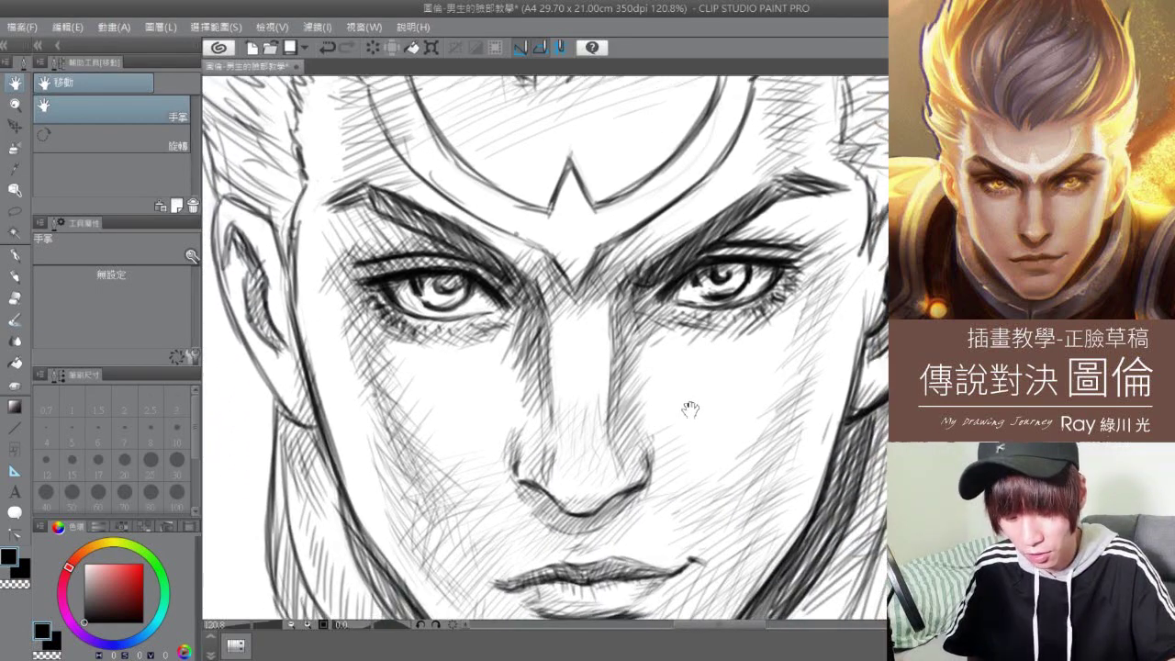
{"action": "left_click_drag", "start_coordinate": [708, 467], "coordinate": [708, 446]}
{"action": "left_click_drag", "start_coordinate": [469, 426], "coordinate": [496, 424]}
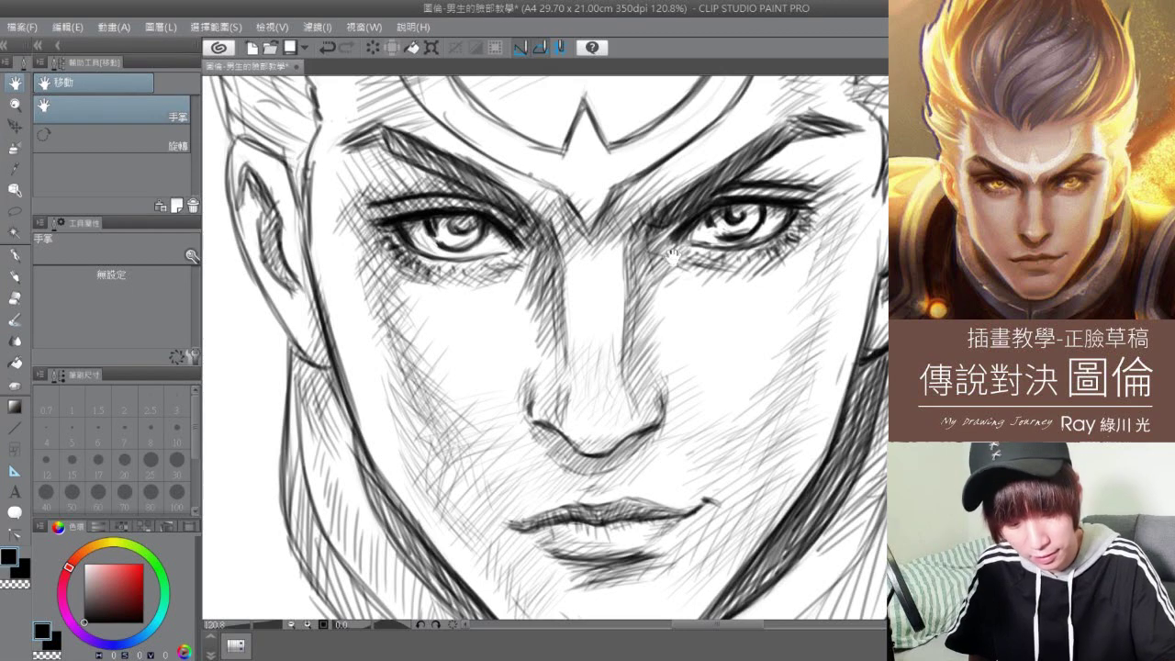
{"action": "left_click_drag", "start_coordinate": [866, 428], "coordinate": [845, 338]}
{"action": "left_click_drag", "start_coordinate": [825, 436], "coordinate": [813, 353]}
{"action": "left_click_drag", "start_coordinate": [739, 475], "coordinate": [731, 448]}
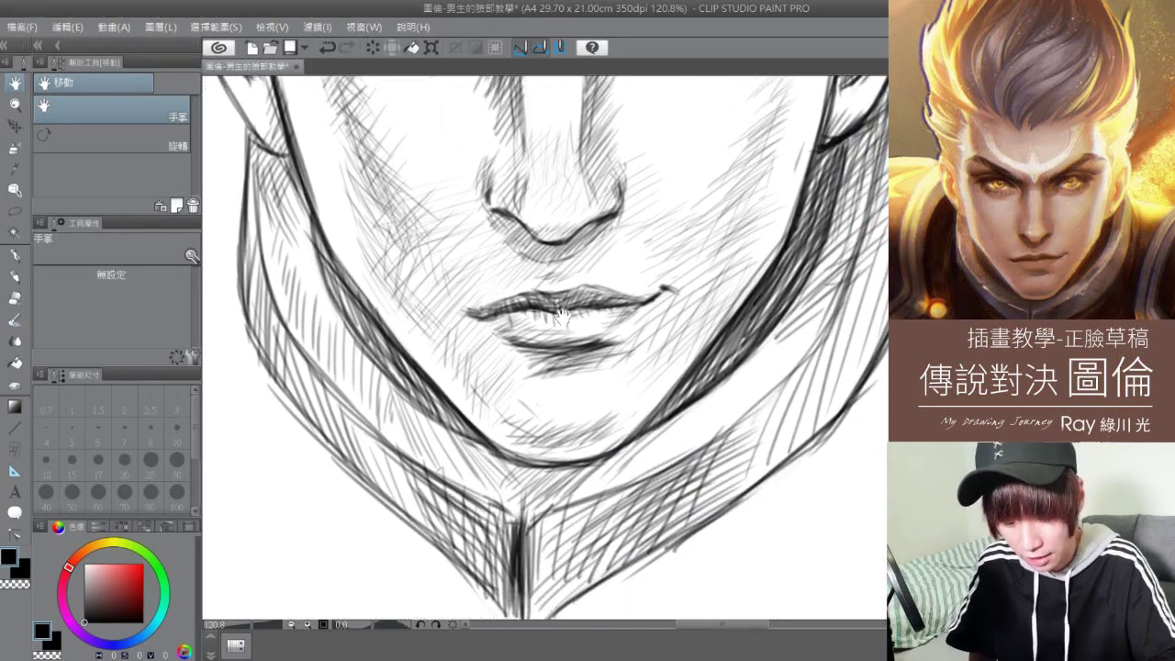
{"action": "left_click_drag", "start_coordinate": [568, 318], "coordinate": [568, 349]}
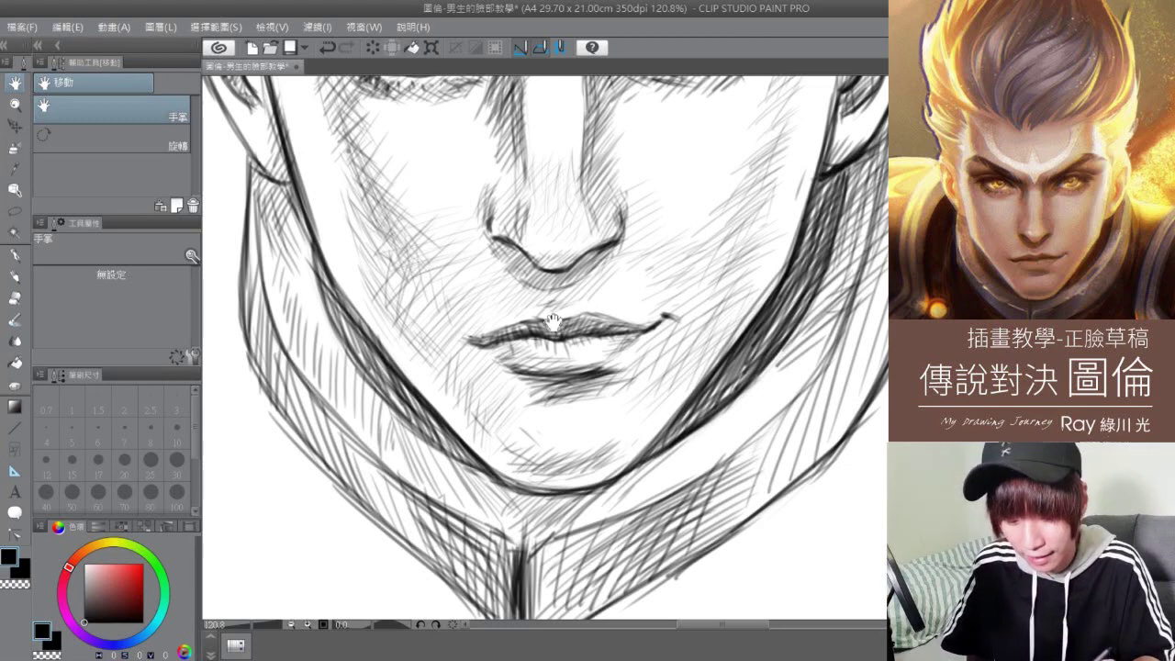
{"action": "left_click_drag", "start_coordinate": [535, 425], "coordinate": [575, 449]}
{"action": "left_click_drag", "start_coordinate": [588, 410], "coordinate": [573, 452]}
{"action": "mouse_move", "coordinate": [458, 401]}
{"action": "left_mouse_down"}
{"action": "mouse_move", "coordinate": [435, 433]}
{"action": "mouse_move", "coordinate": [370, 474]}
{"action": "left_mouse_up"}
{"action": "left_click_drag", "start_coordinate": [636, 423], "coordinate": [649, 500]}
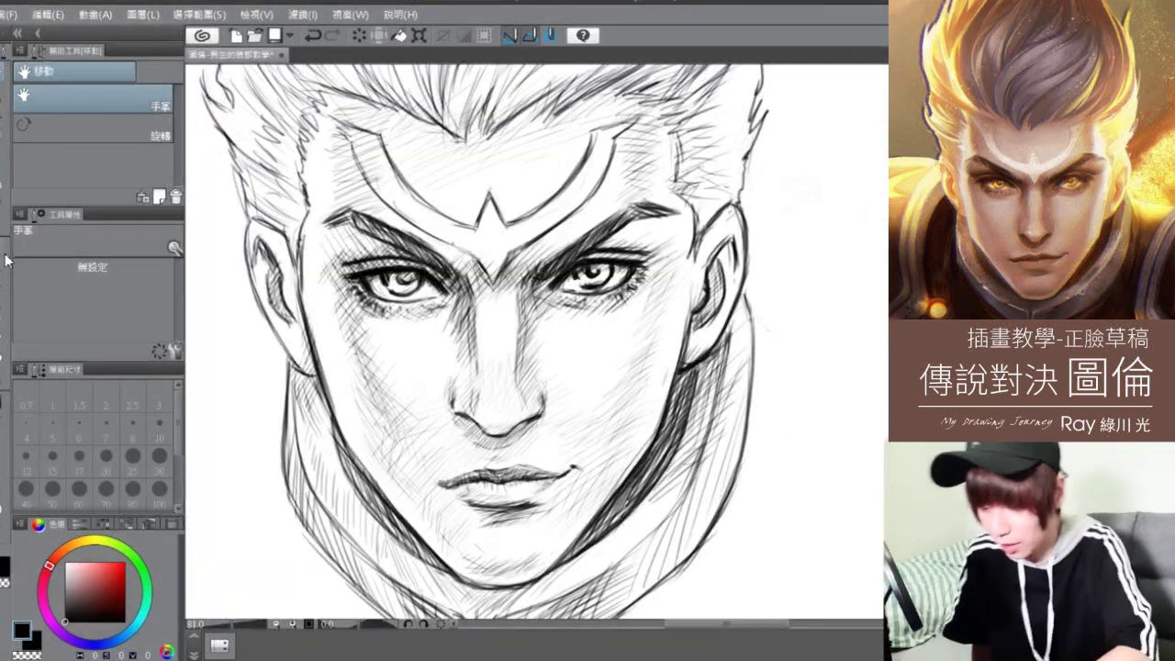
- Sign the sketch with the hard charcoal pencil in the blank area beside the right-hand ear, writing the artist's name on two lines
{"action": "left_click", "coordinate": [7, 277]}
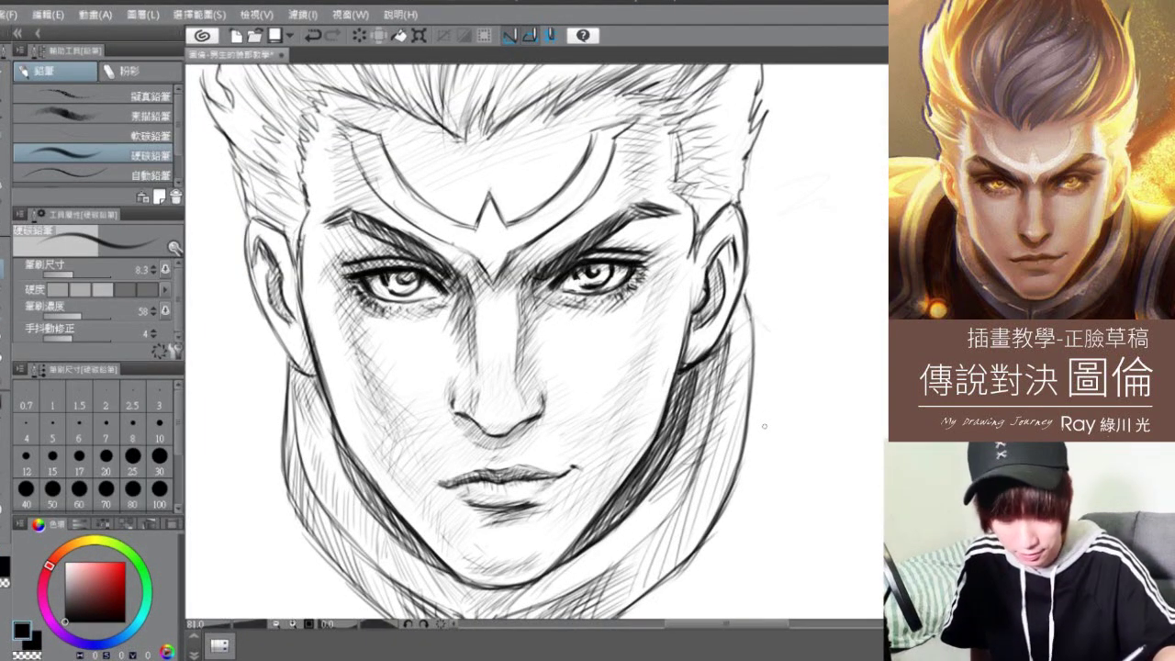
{"action": "mouse_move", "coordinate": [764, 204]}
{"action": "left_mouse_down"}
{"action": "mouse_move", "coordinate": [762, 239]}
{"action": "mouse_move", "coordinate": [791, 237]}
{"action": "mouse_move", "coordinate": [810, 204]}
{"action": "mouse_move", "coordinate": [777, 316]}
{"action": "mouse_move", "coordinate": [792, 273]}
{"action": "mouse_move", "coordinate": [797, 314]}
{"action": "mouse_move", "coordinate": [815, 305]}
{"action": "left_mouse_up"}
{"action": "left_click_drag", "start_coordinate": [817, 270], "coordinate": [832, 310]}
{"action": "left_click_drag", "start_coordinate": [777, 291], "coordinate": [814, 292]}
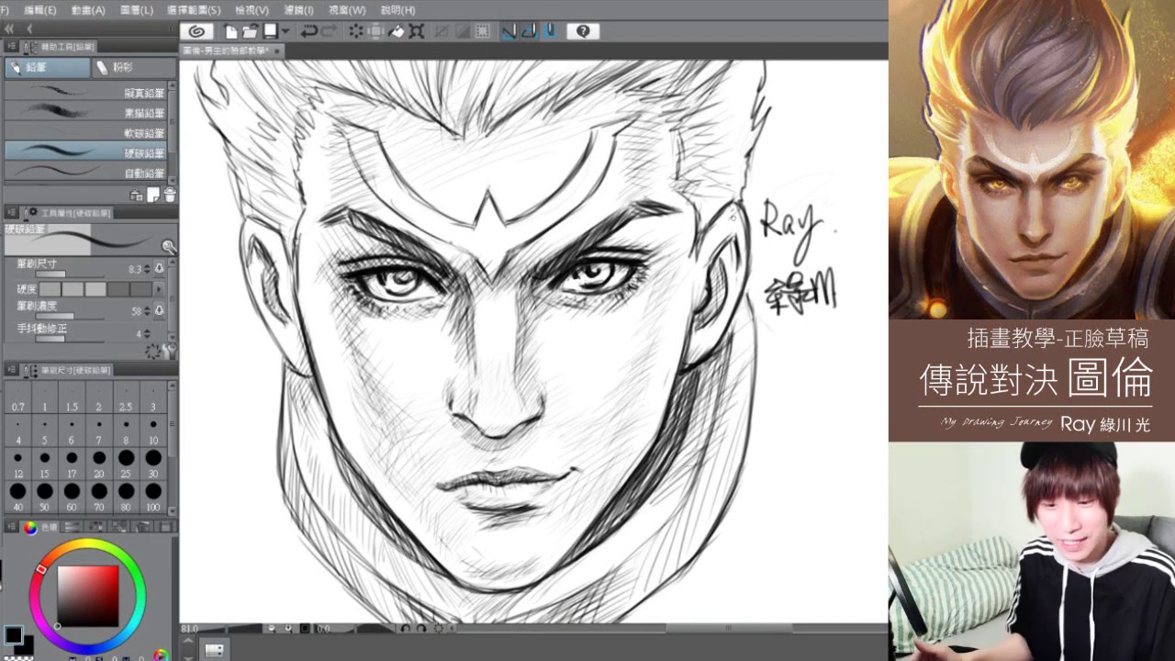